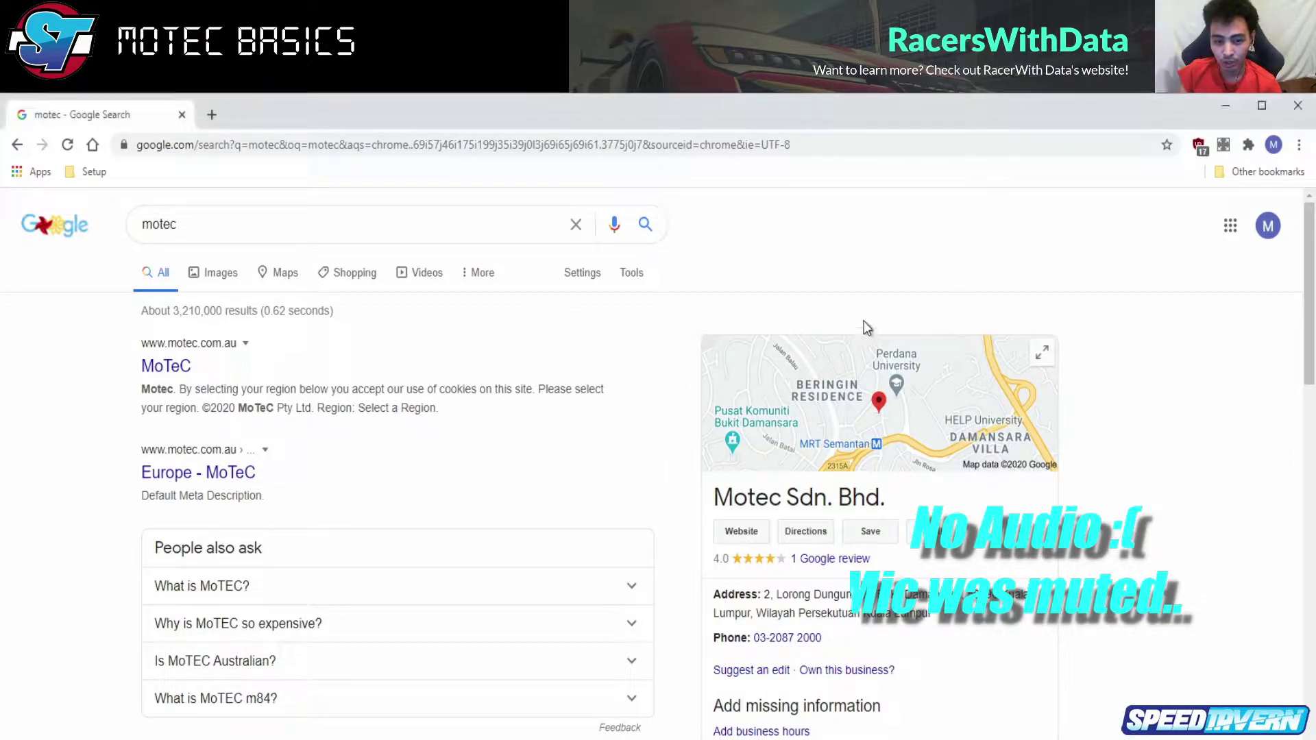
Open the MoTeC website for the Malaysia region and go to the latest software releases download page
left_click(171, 366)
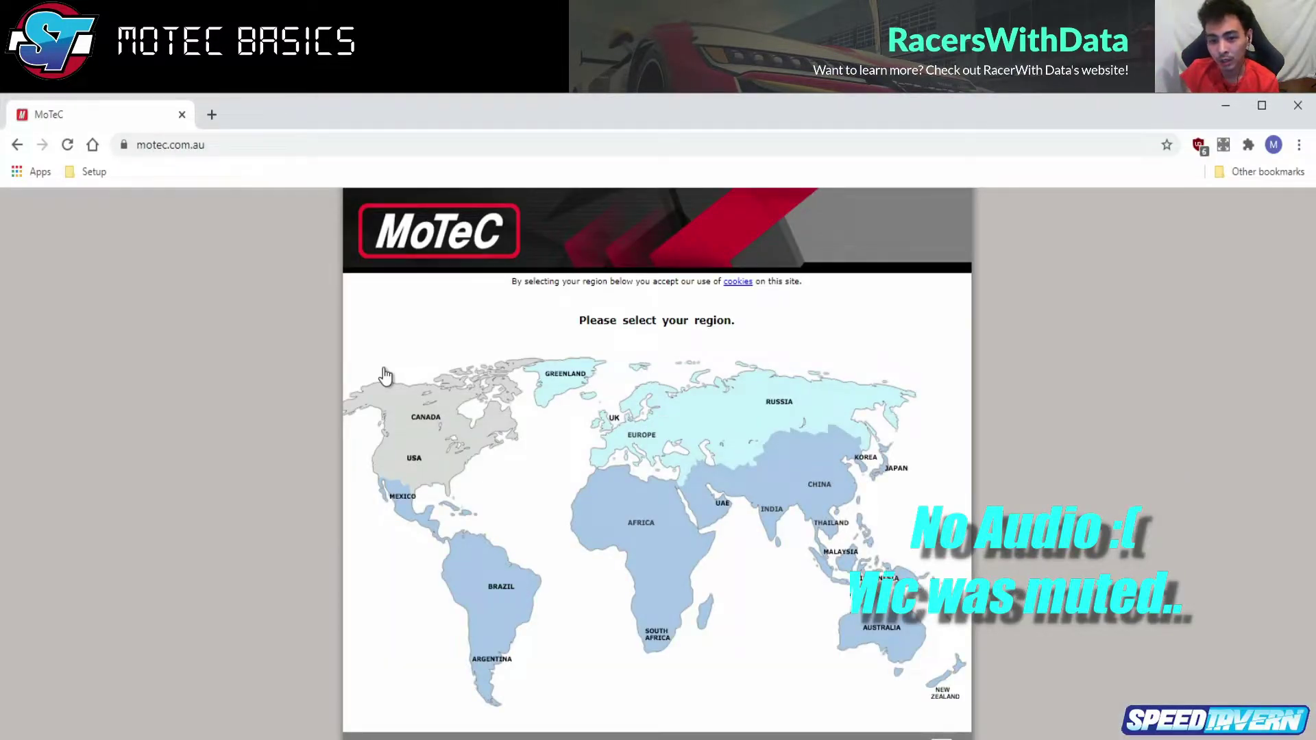
left_click(845, 557)
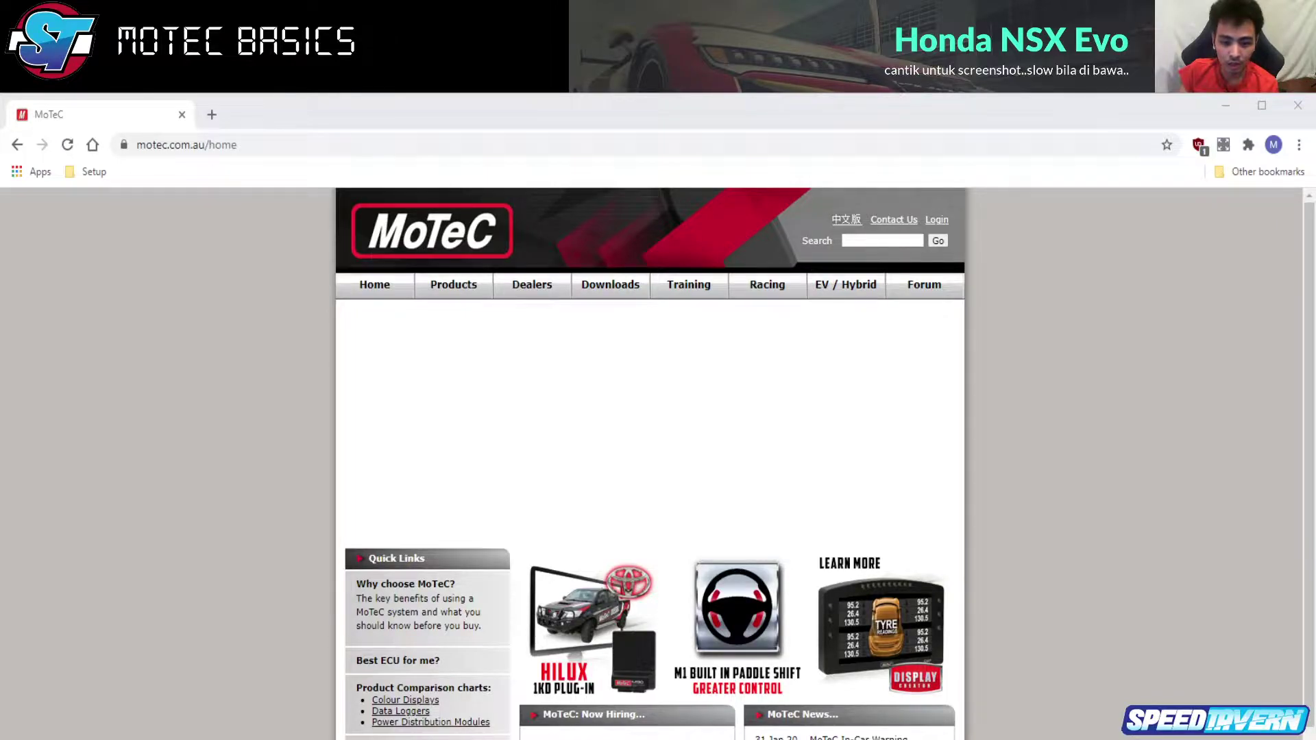
mouse_move(612, 300)
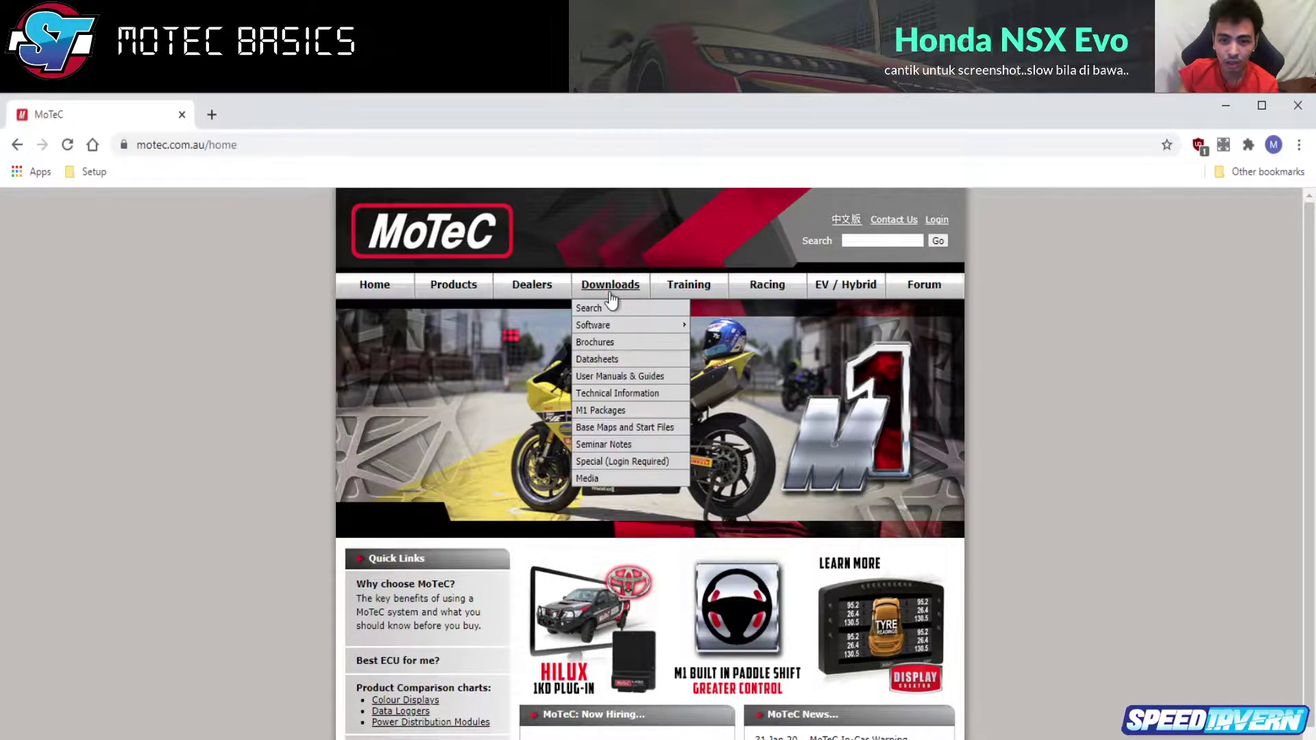
mouse_move(610, 325)
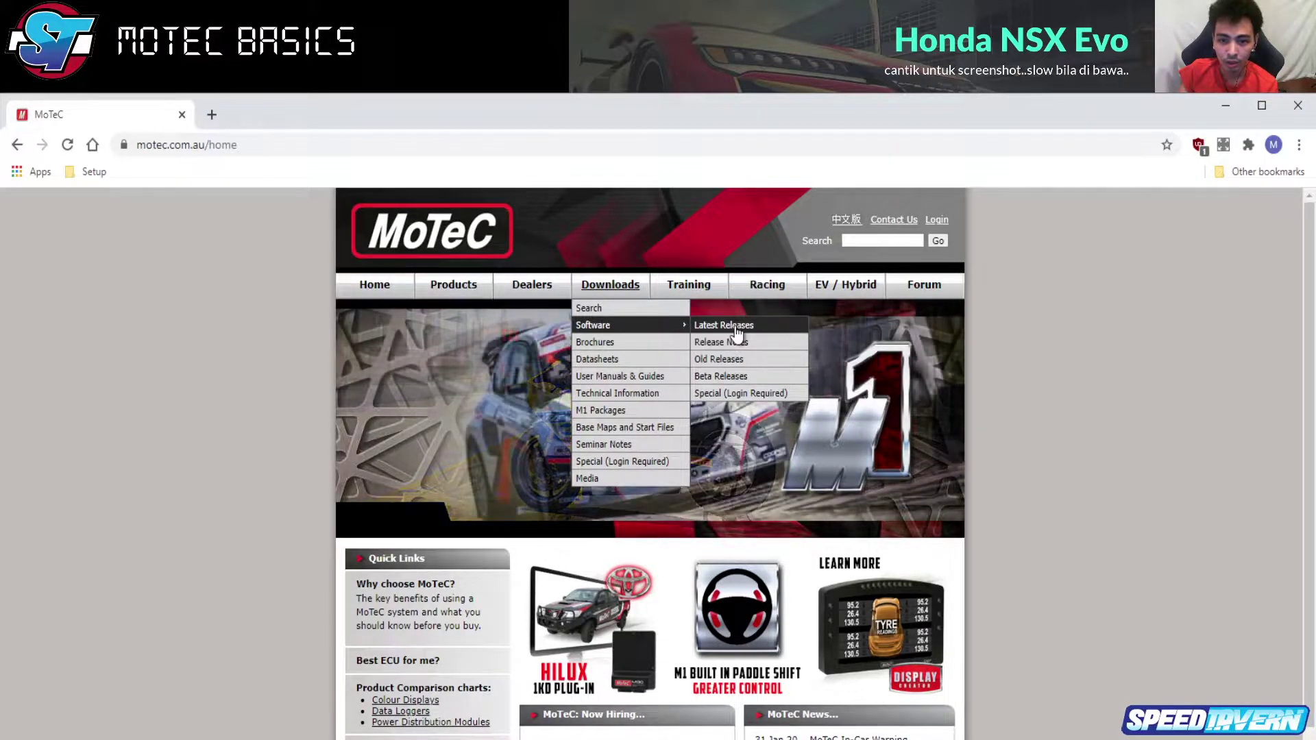
left_click(760, 336)
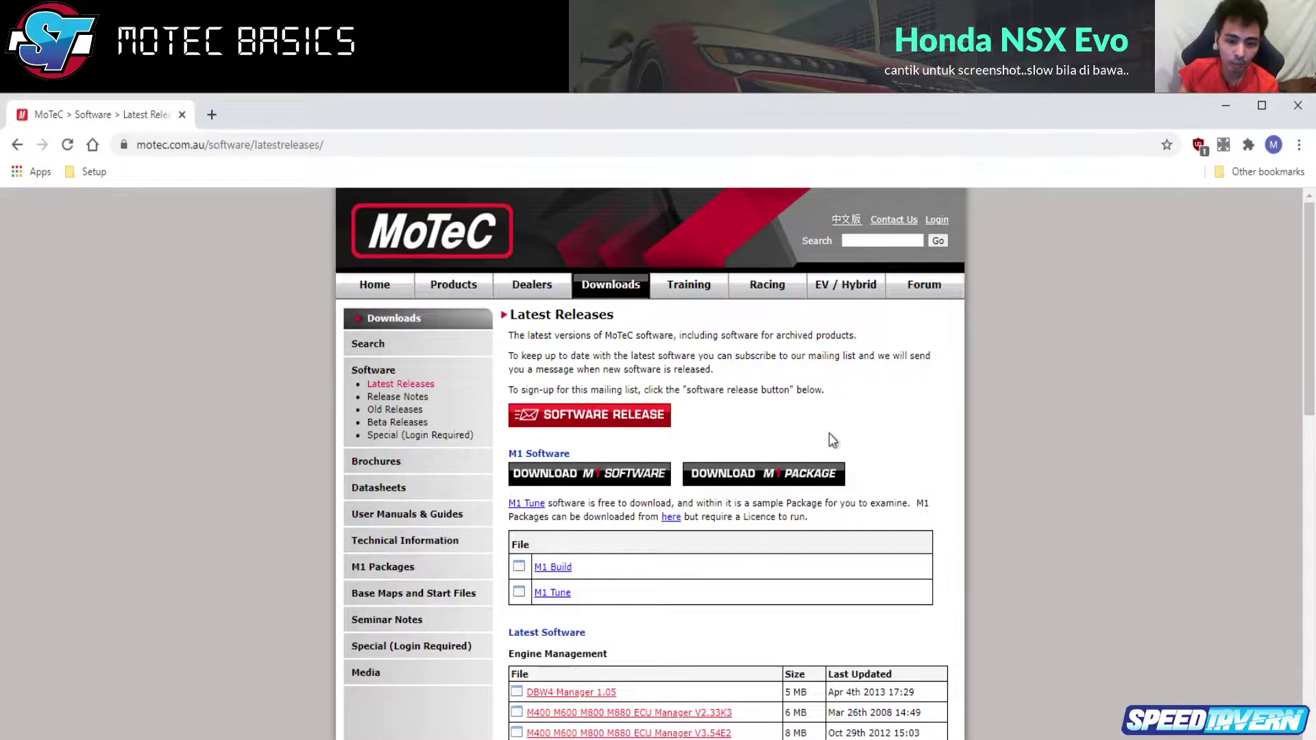
Find the i2 Pro downloads in the Data Analysis section of the latest releases page
scroll(884, 497, "down", 1)
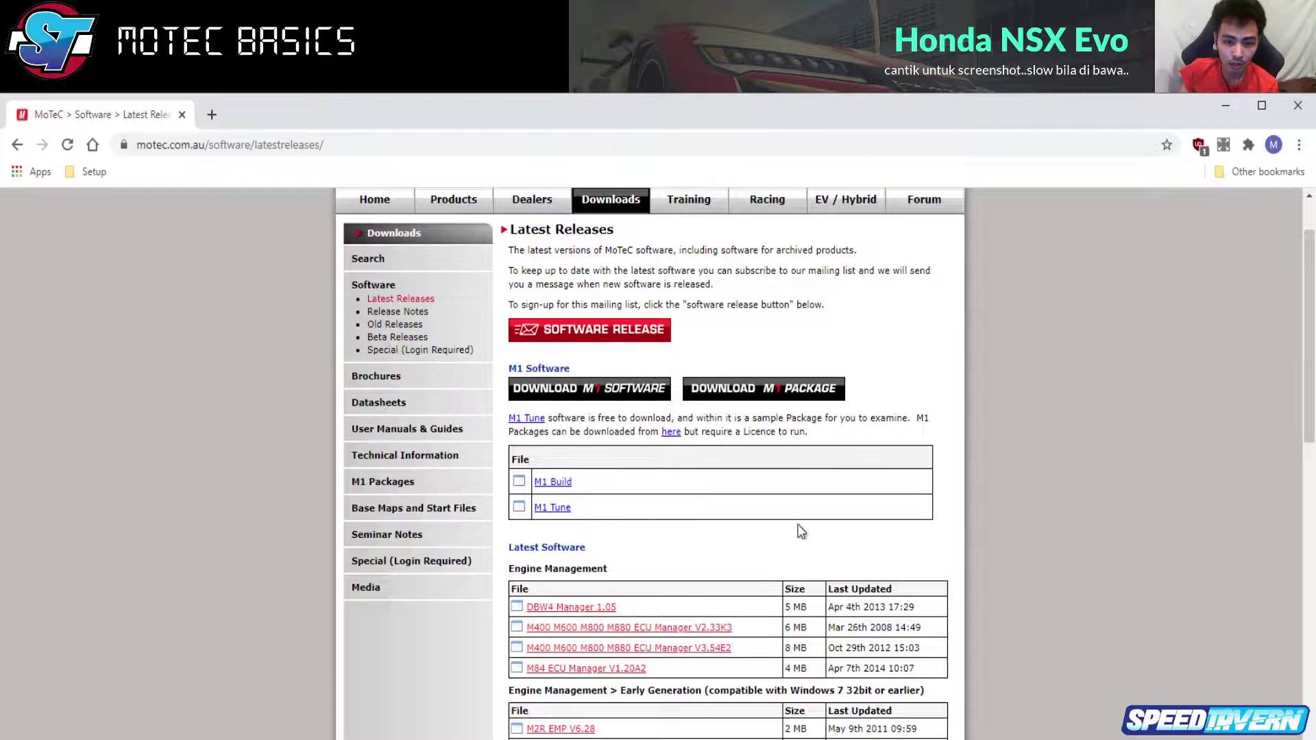
scroll(788, 534, "down", 2)
scroll(855, 519, "down", 2)
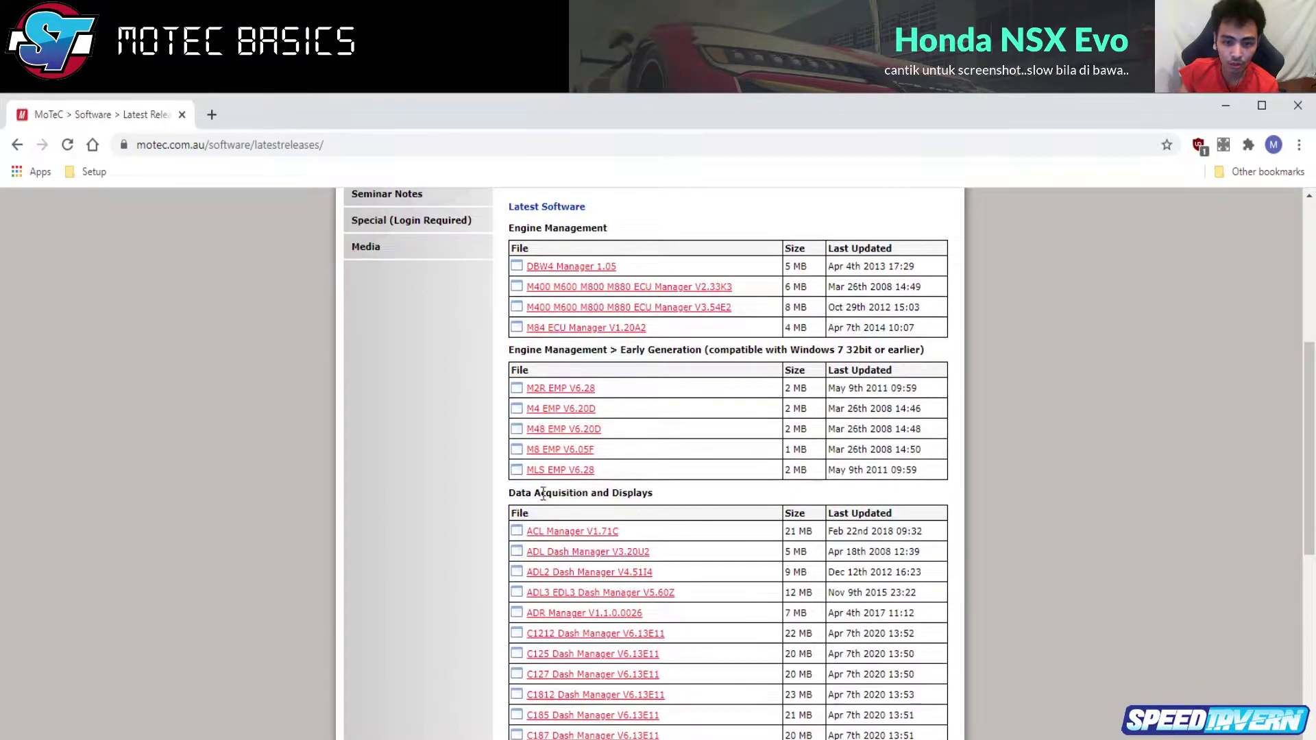
scroll(932, 506, "down", 3)
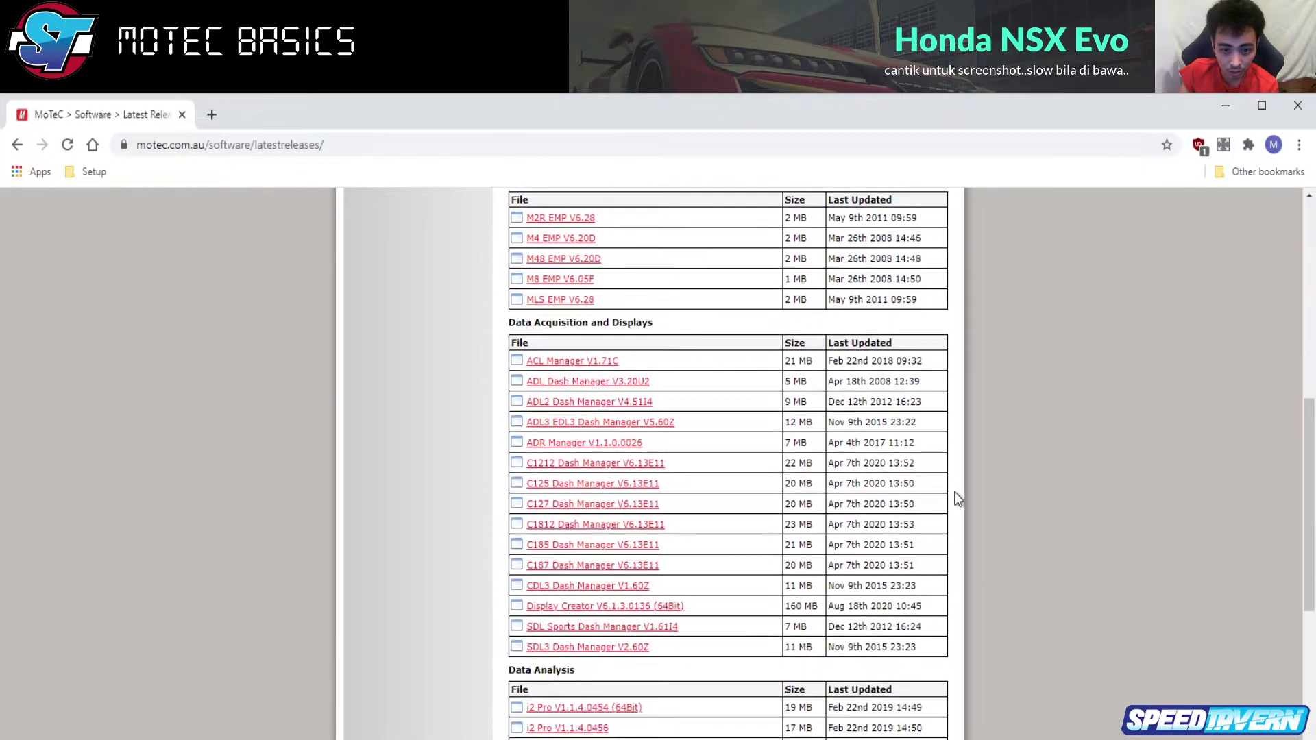
scroll(945, 507, "down", 1)
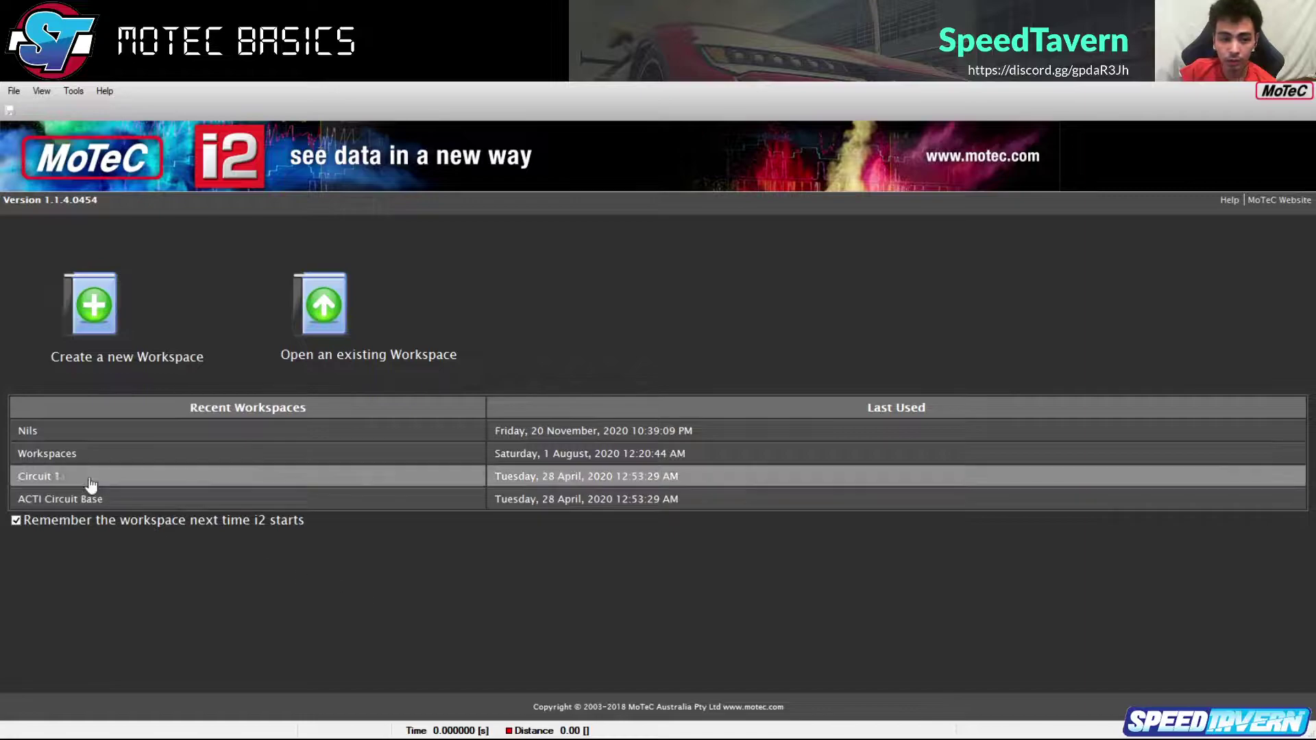
Open the most recently used workspace and look through the Base workbook's worksheets from Compare to Susp trv, ending back on Compare
left_click(27, 433)
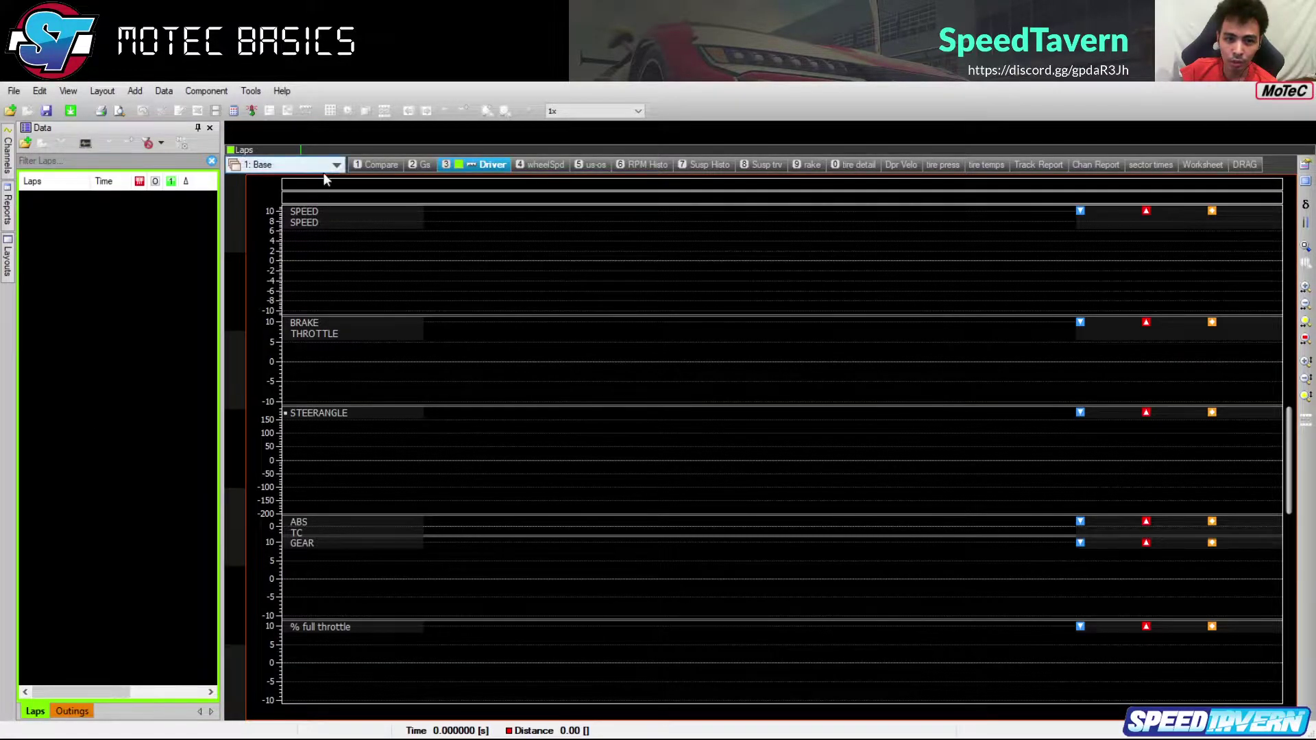
left_click(364, 165)
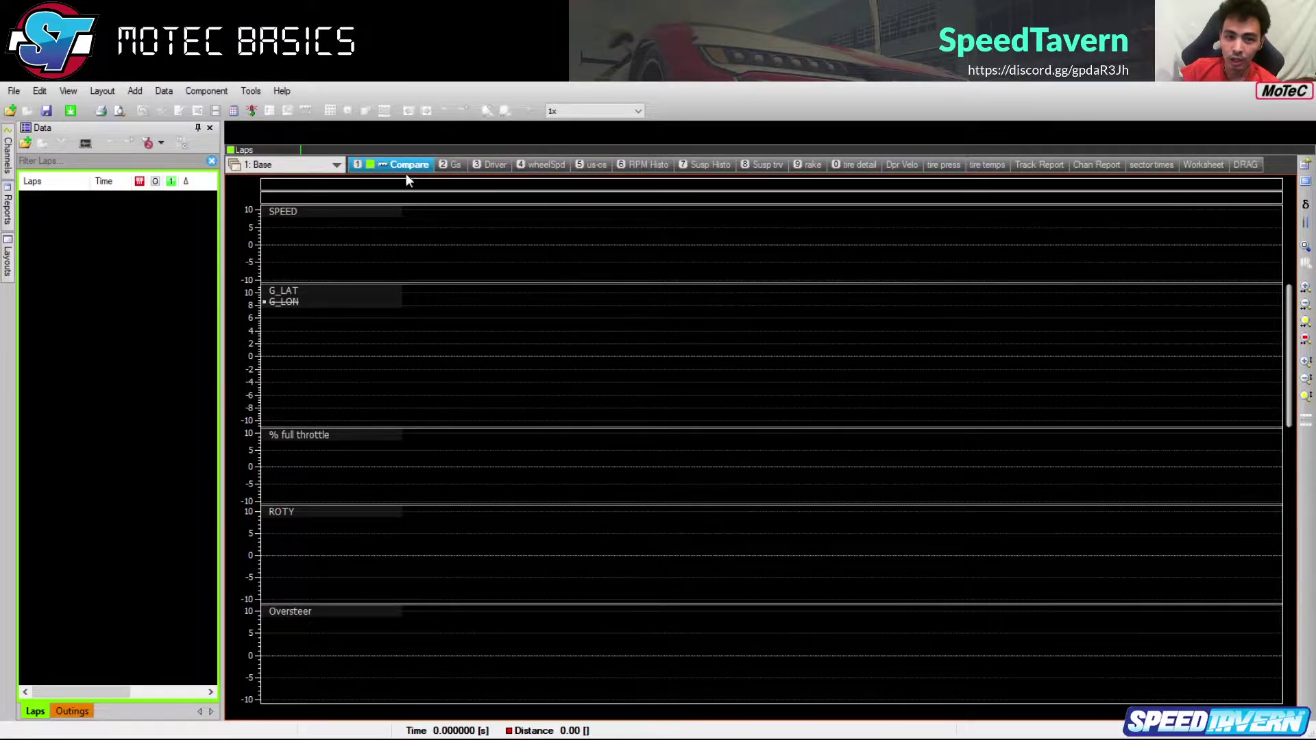
left_click(451, 165)
left_click(483, 168)
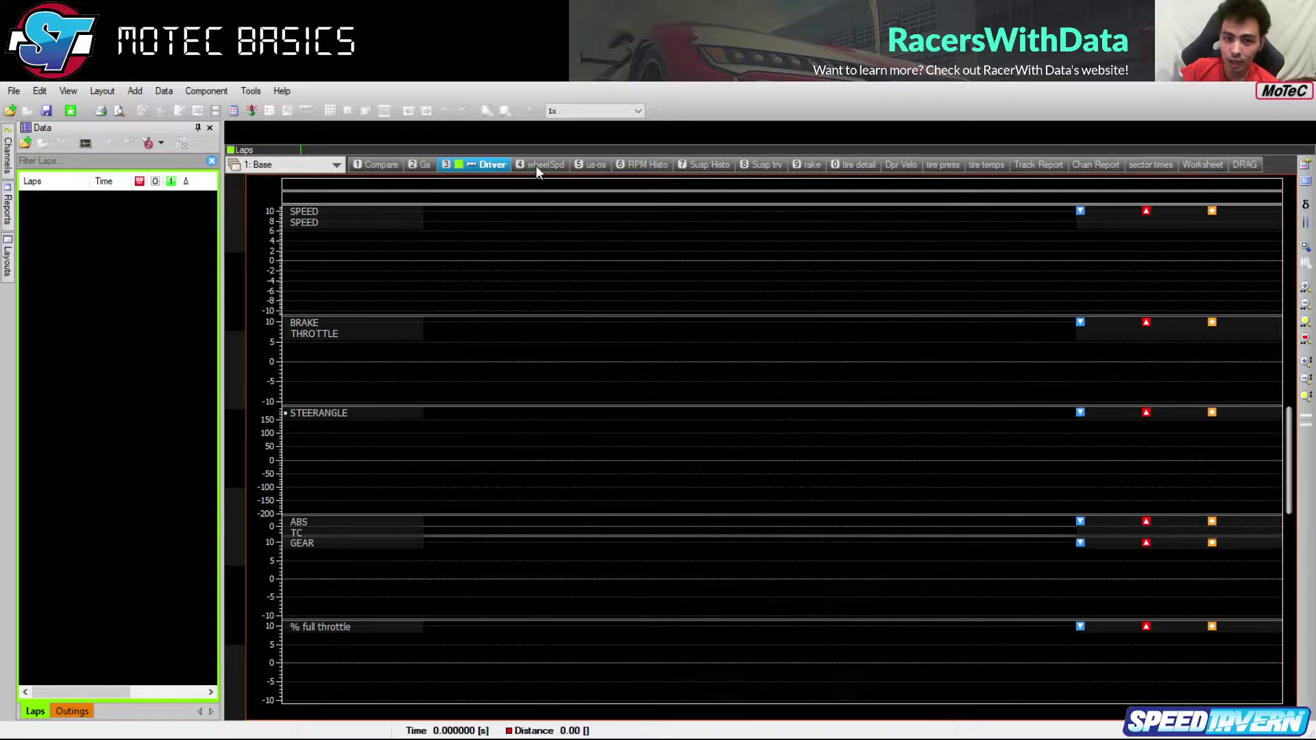
left_click(536, 166)
left_click(582, 164)
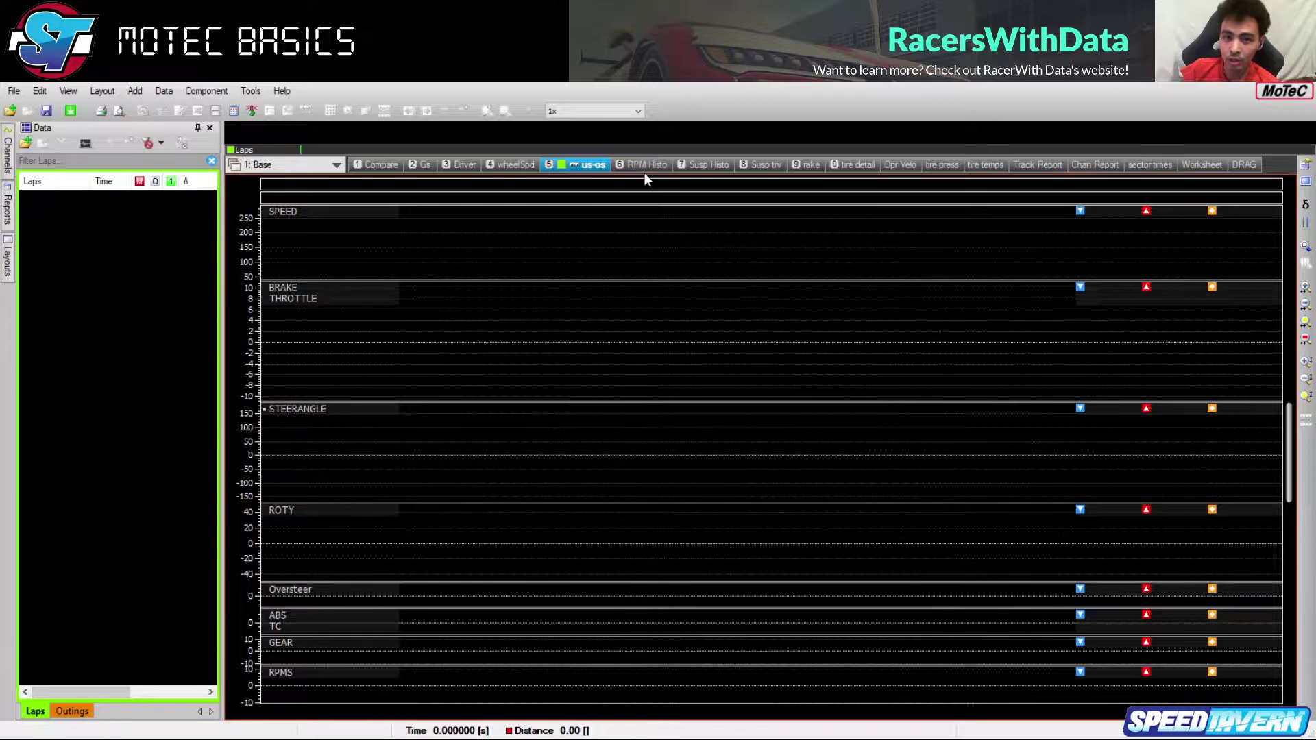
left_click(645, 166)
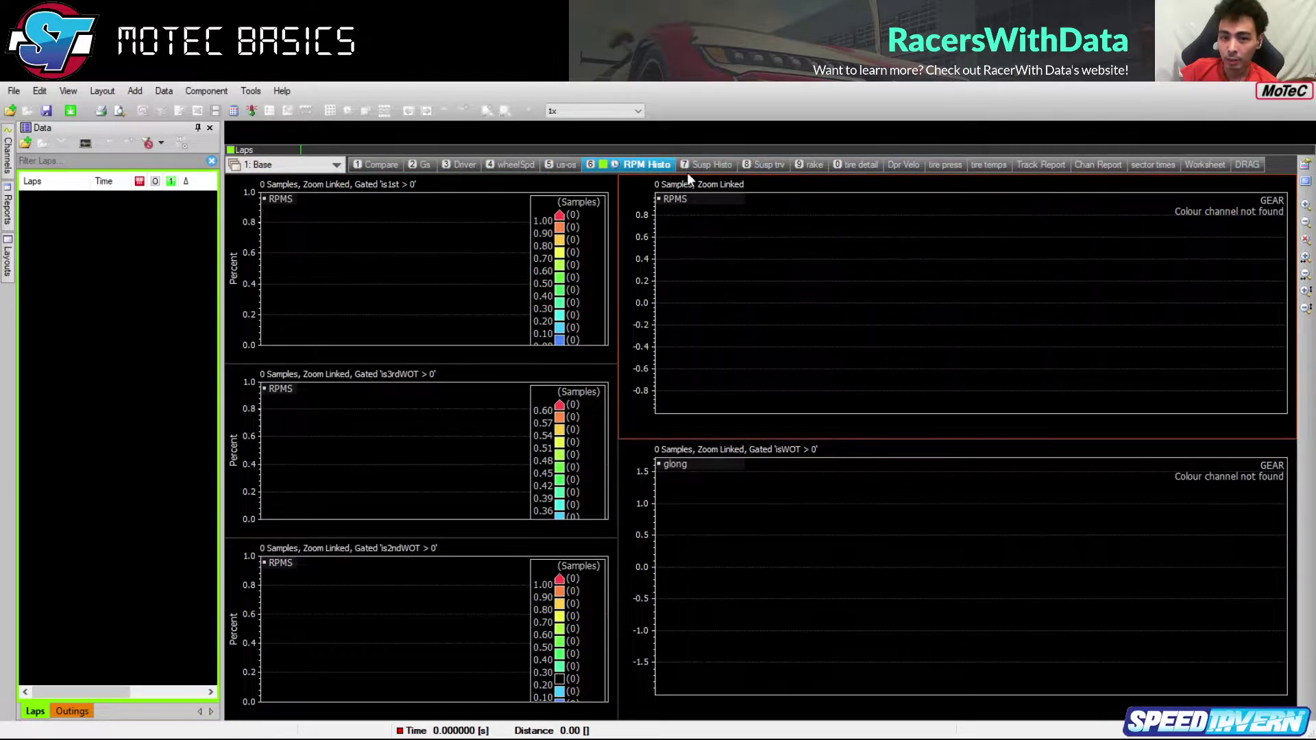
left_click(710, 170)
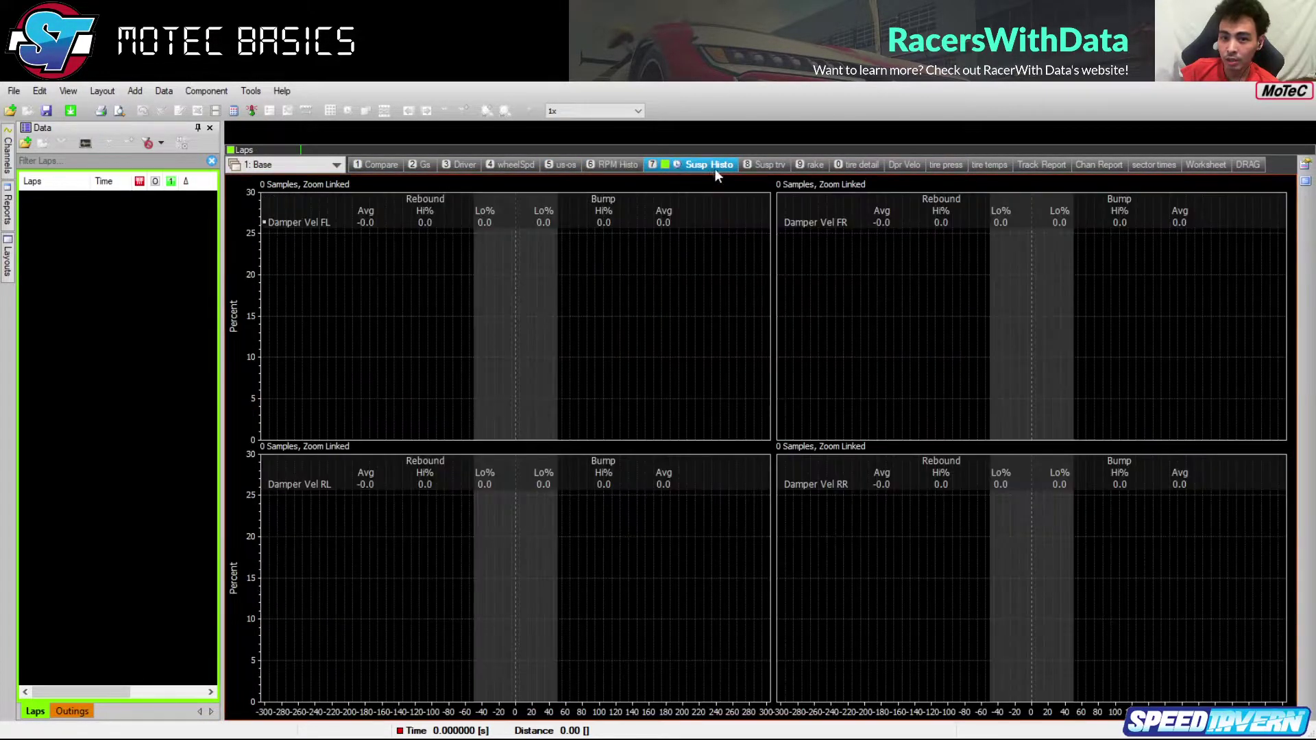
left_click(762, 166)
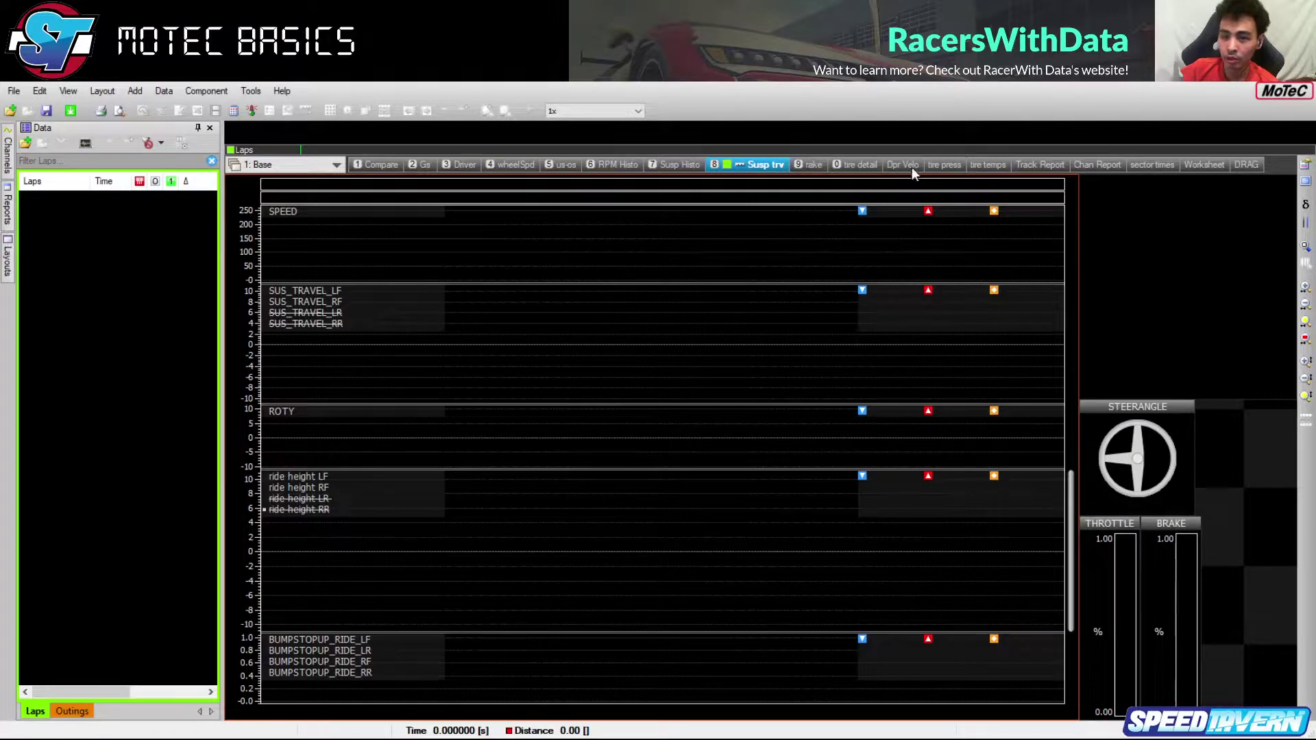
left_click(374, 166)
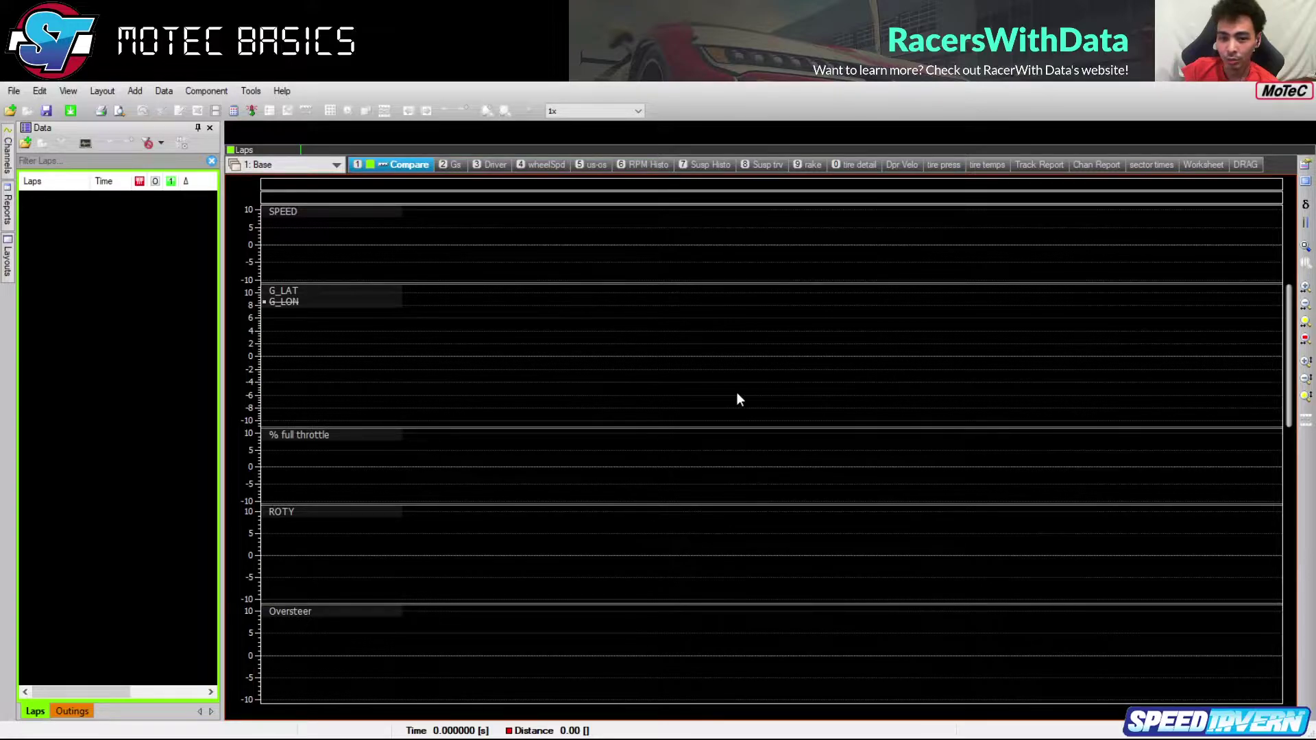
Look through the trackmaps workbook's steering worksheet and the Base_iR_new workbook, then return to the workbook list
left_click(283, 189)
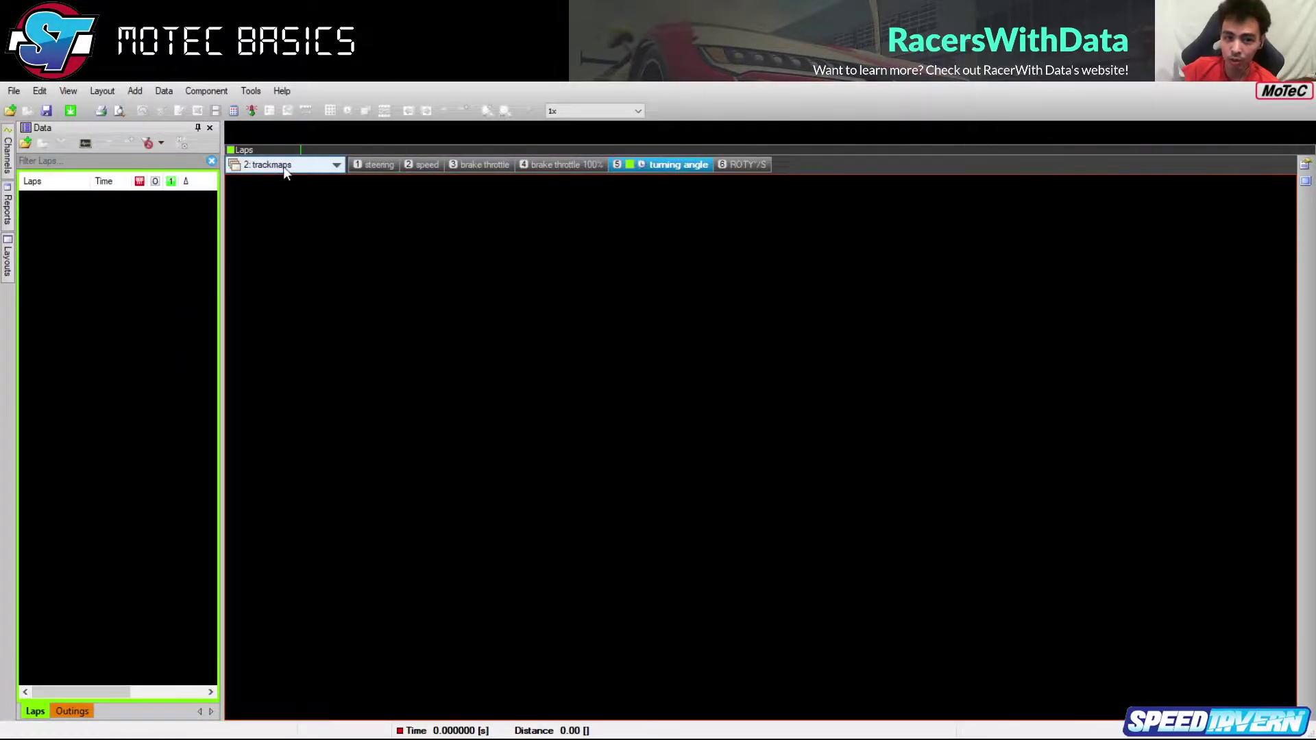
left_click(383, 167)
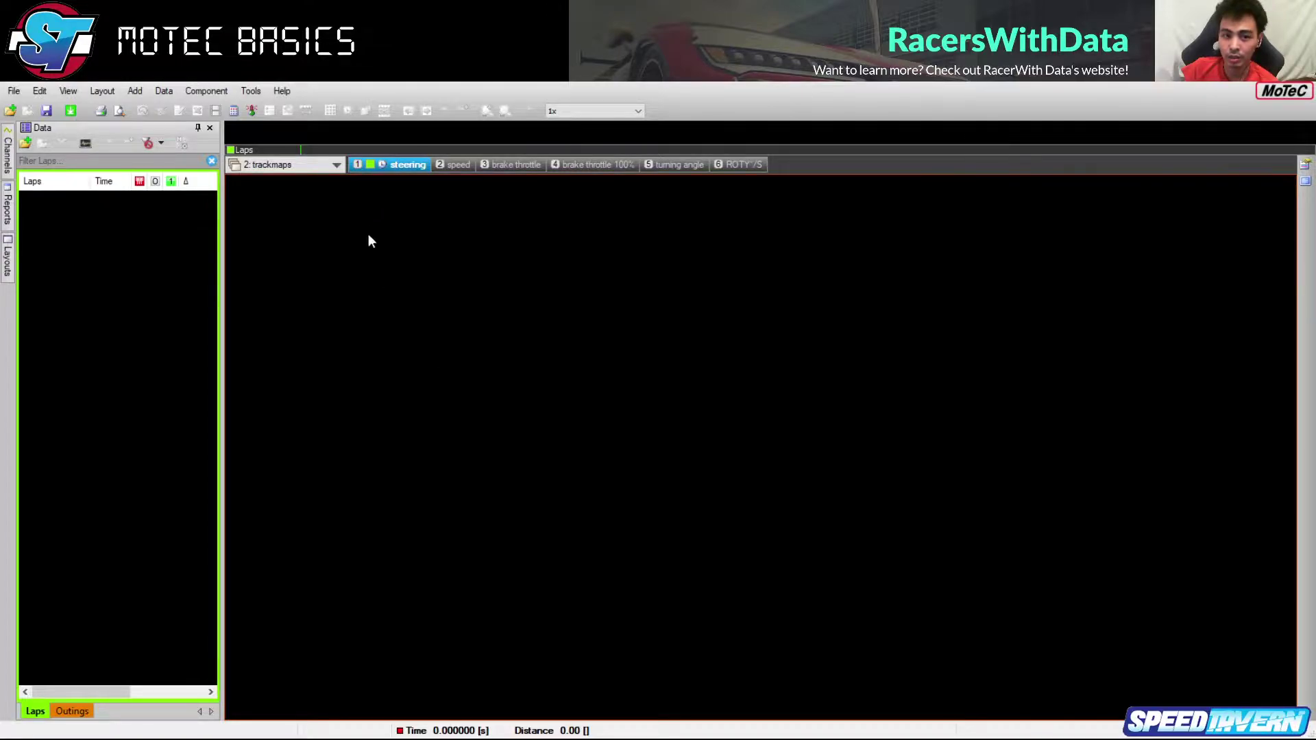
left_click(306, 166)
left_click(280, 210)
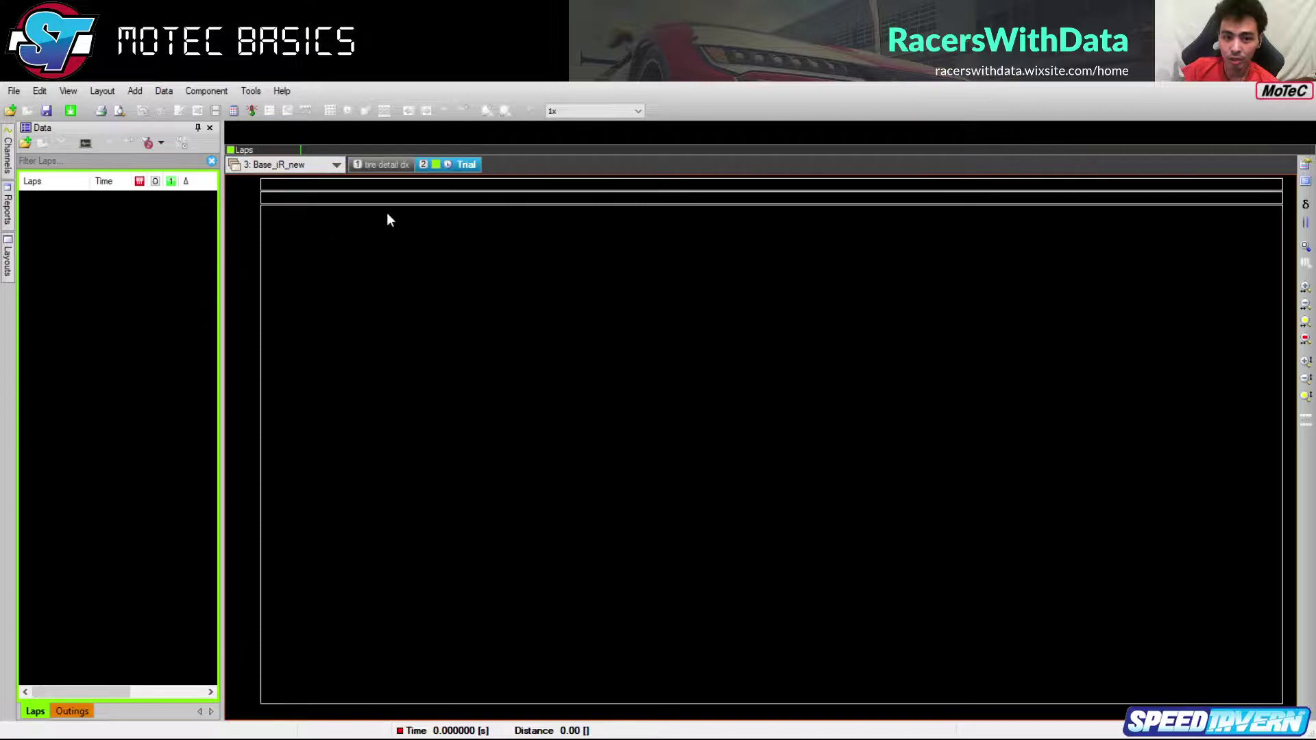
left_click(306, 172)
left_click(298, 181)
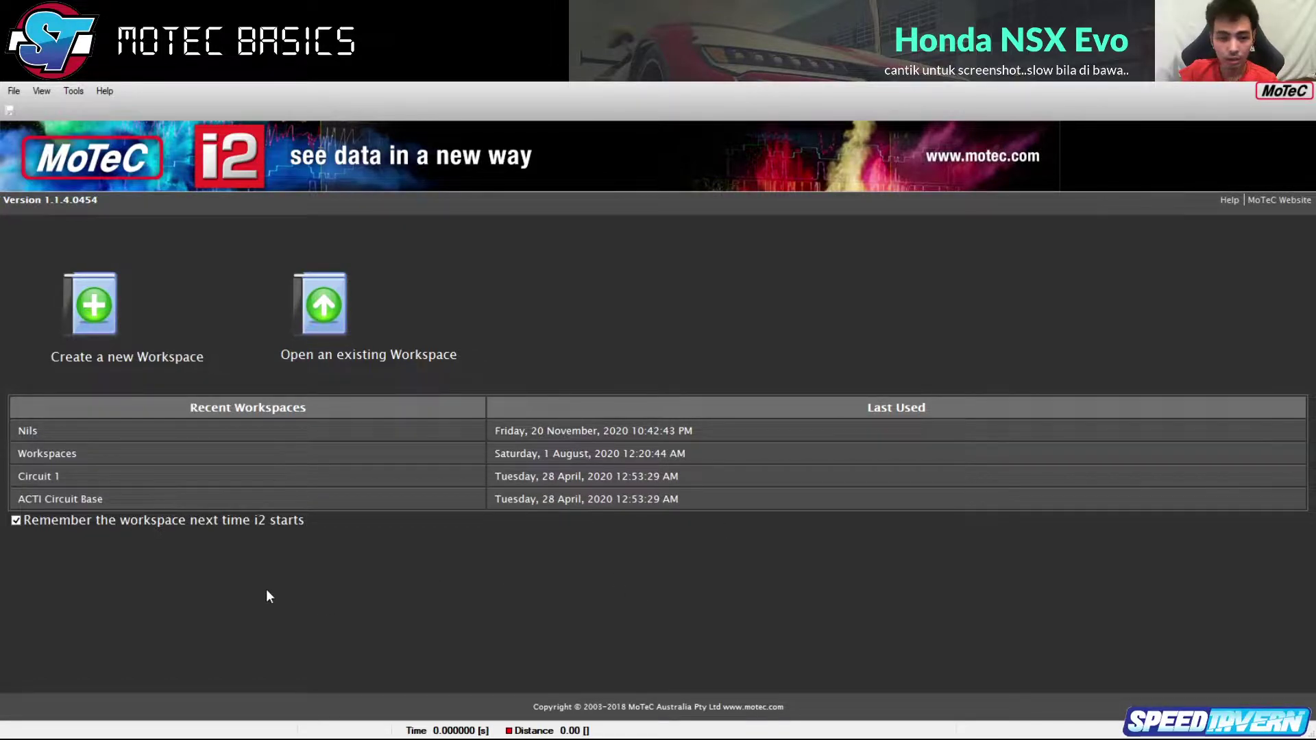
Reopen the most recently used workspace and load the Kyalami Bentley Continental and Paul Ricard Honda NSX GT3 Evo log files
left_click(40, 433)
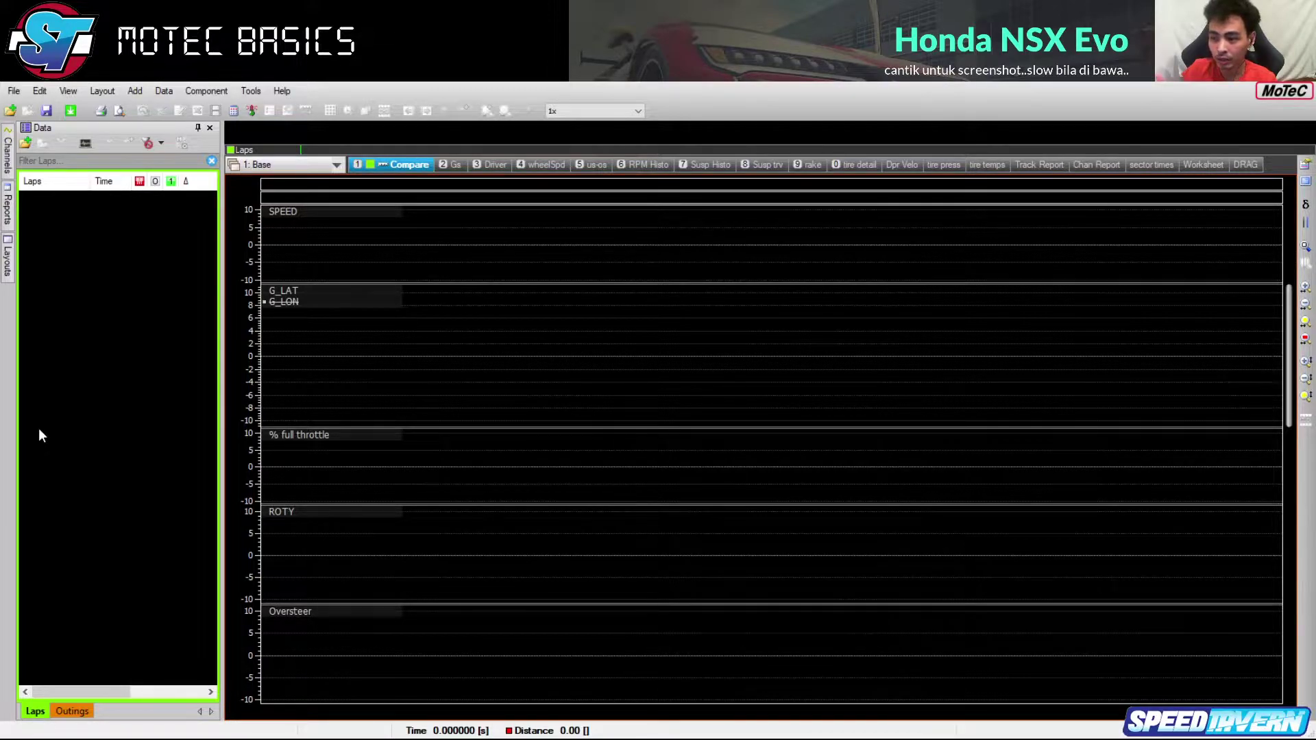
left_click(25, 144)
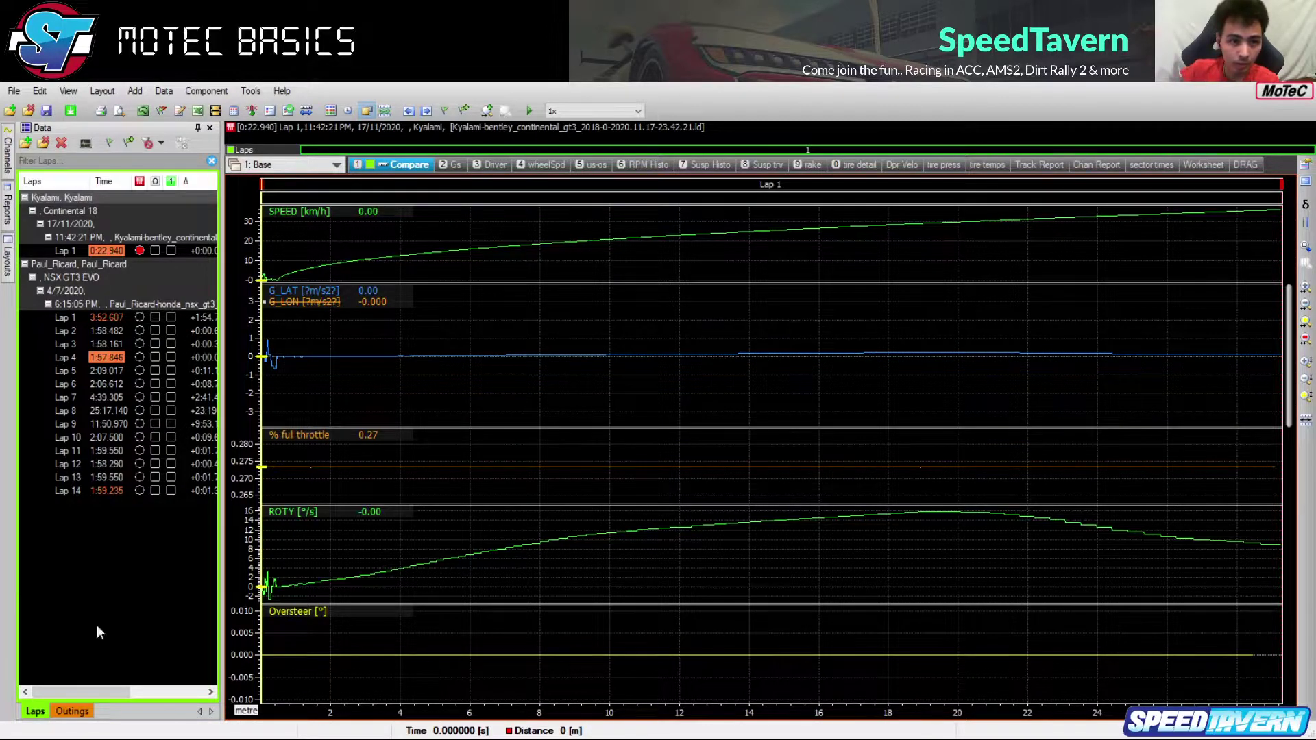
Remove the Kyalami Continental 18 log from the loaded data
left_click(132, 224)
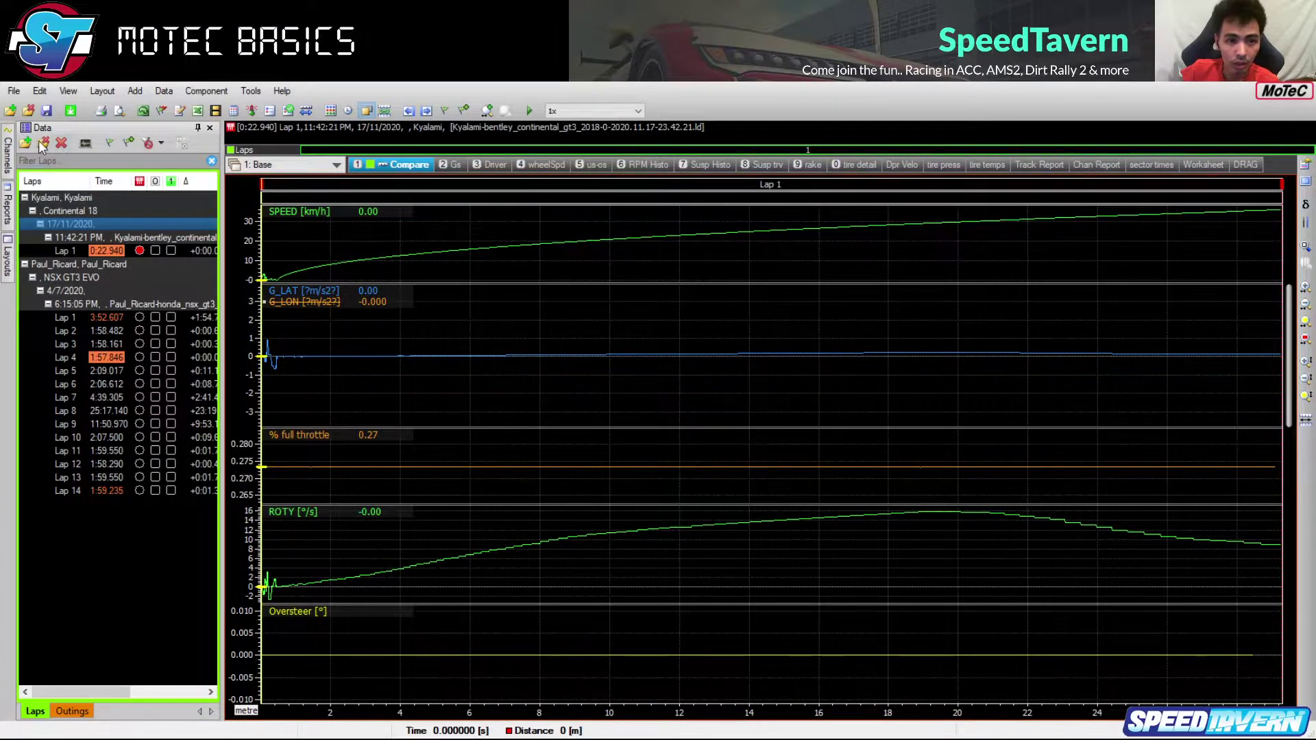
left_click(78, 209)
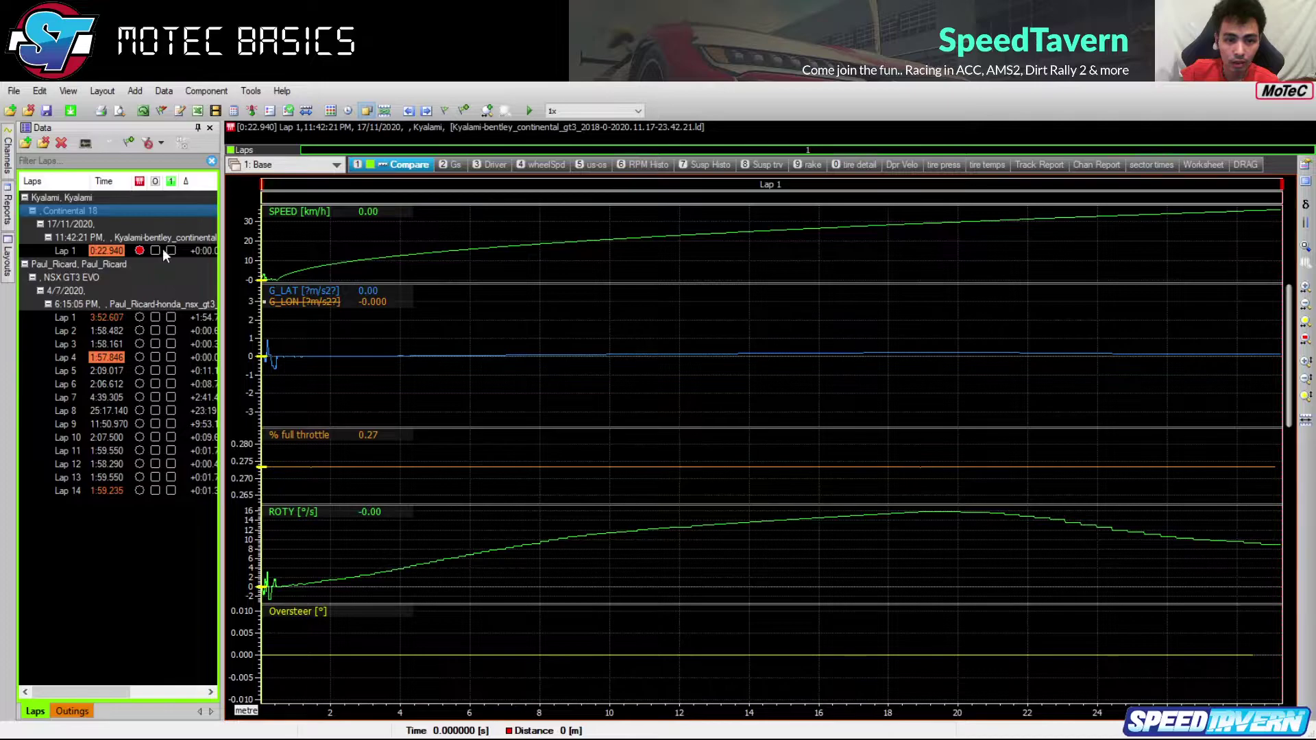
key("Delete")
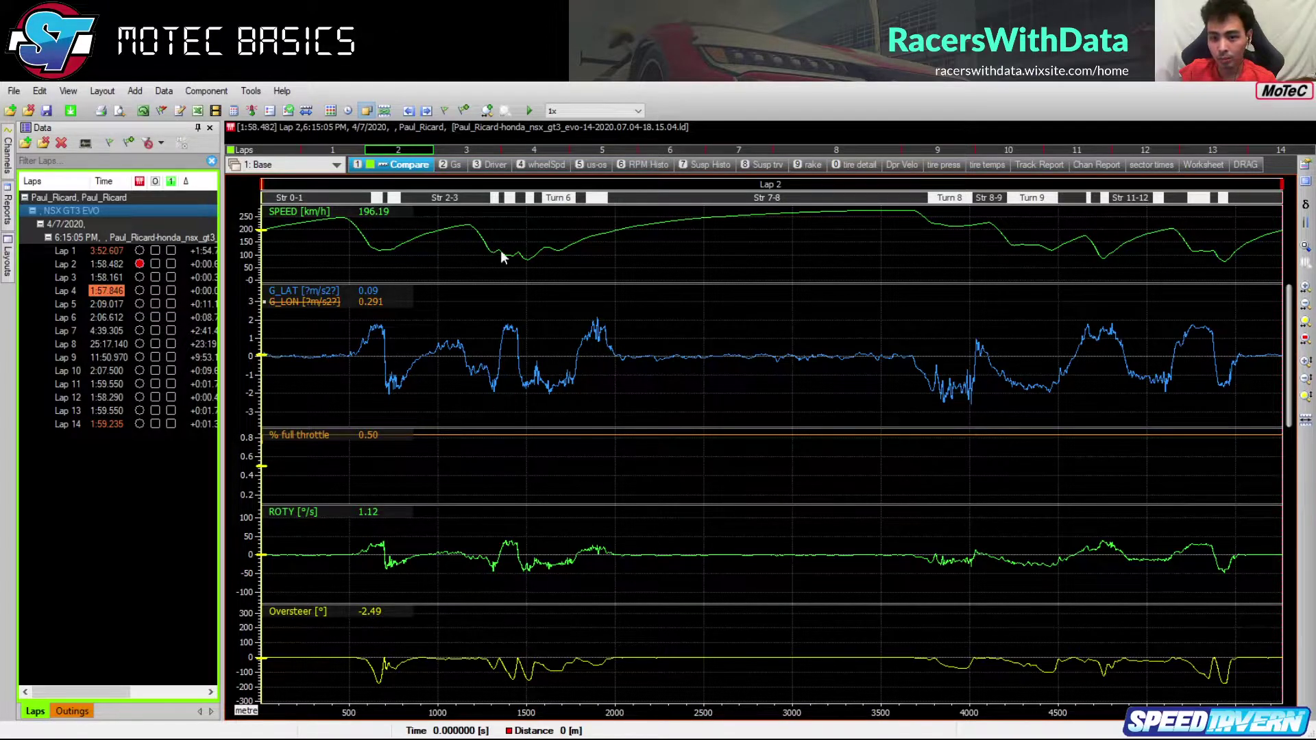
View the Gs and wheelSpd worksheets for lap 2 and turn on the G_LON trace in the Compare worksheet
left_click(447, 163)
left_click(501, 164)
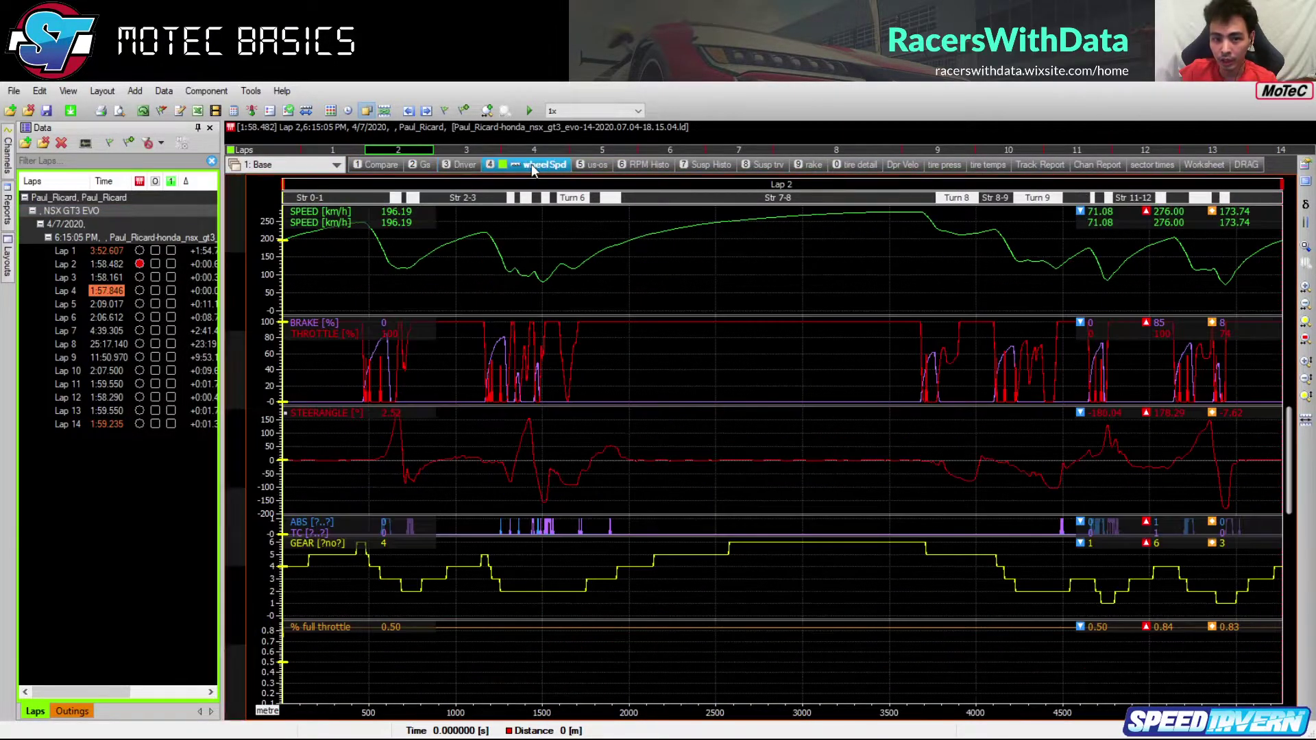
left_click(386, 163)
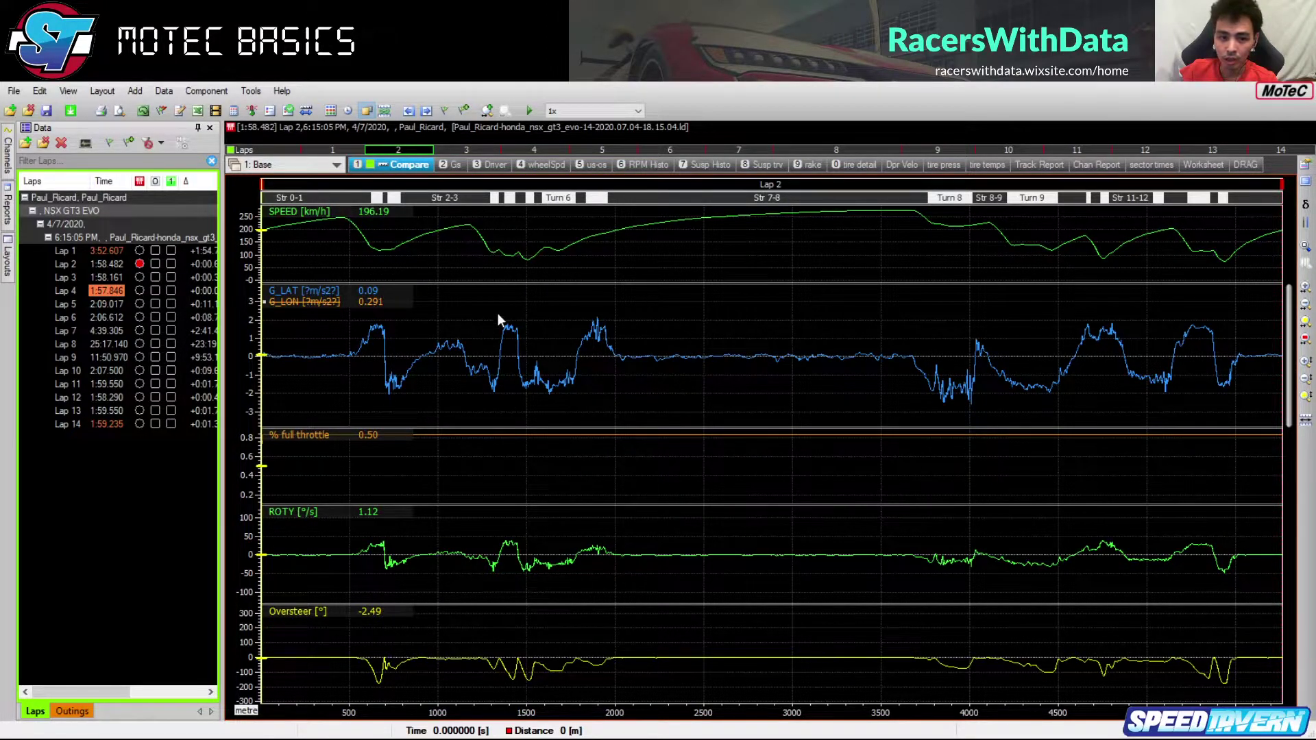
left_click(296, 307)
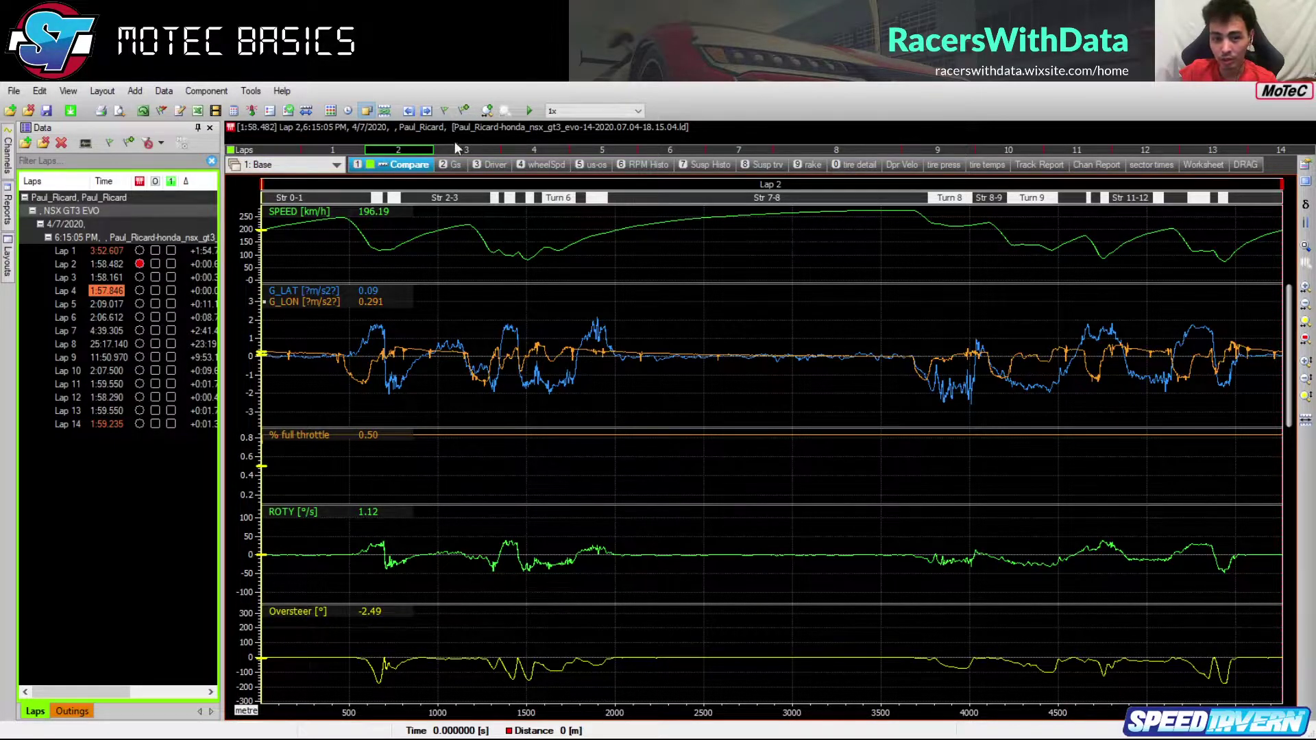
Review lap 2 across the Base worksheets from Gs to rake, finishing on the Susp Histo damper velocity histograms
left_click(446, 166)
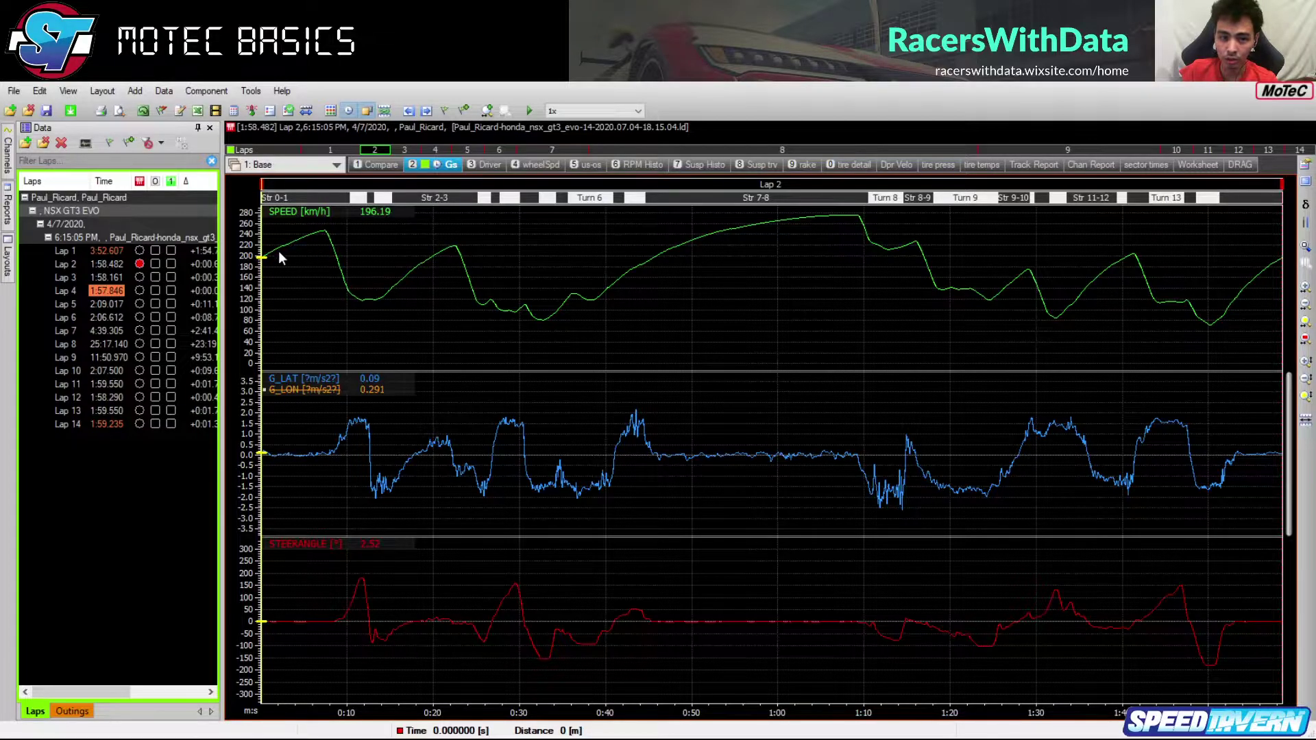
left_click(485, 165)
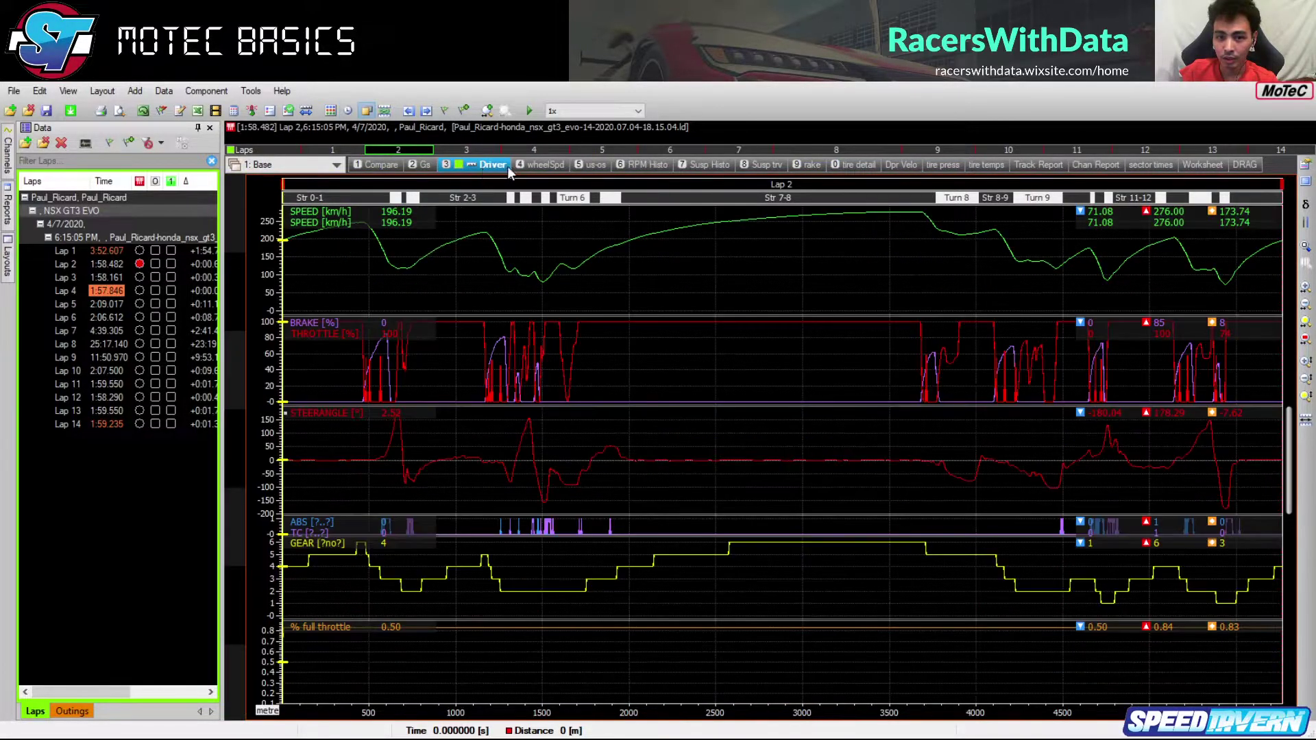
left_click(529, 168)
left_click(587, 166)
left_click(642, 167)
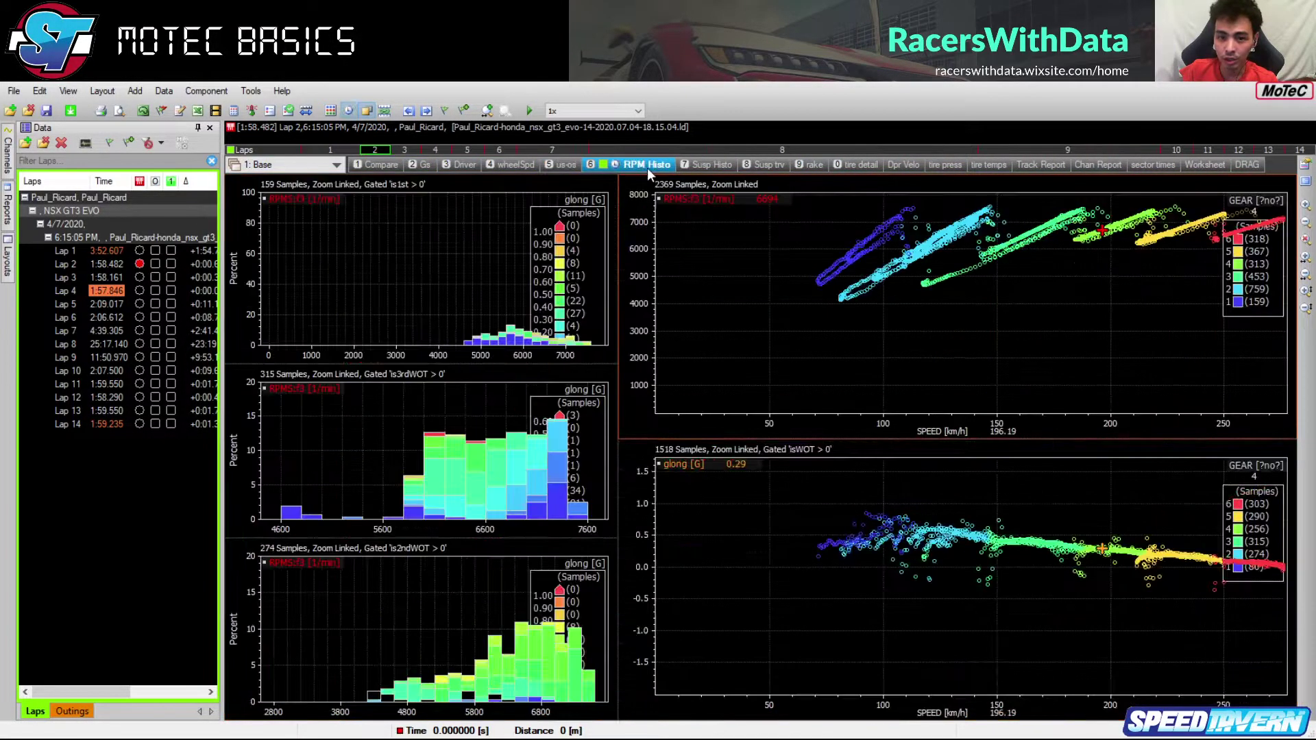
left_click(753, 168)
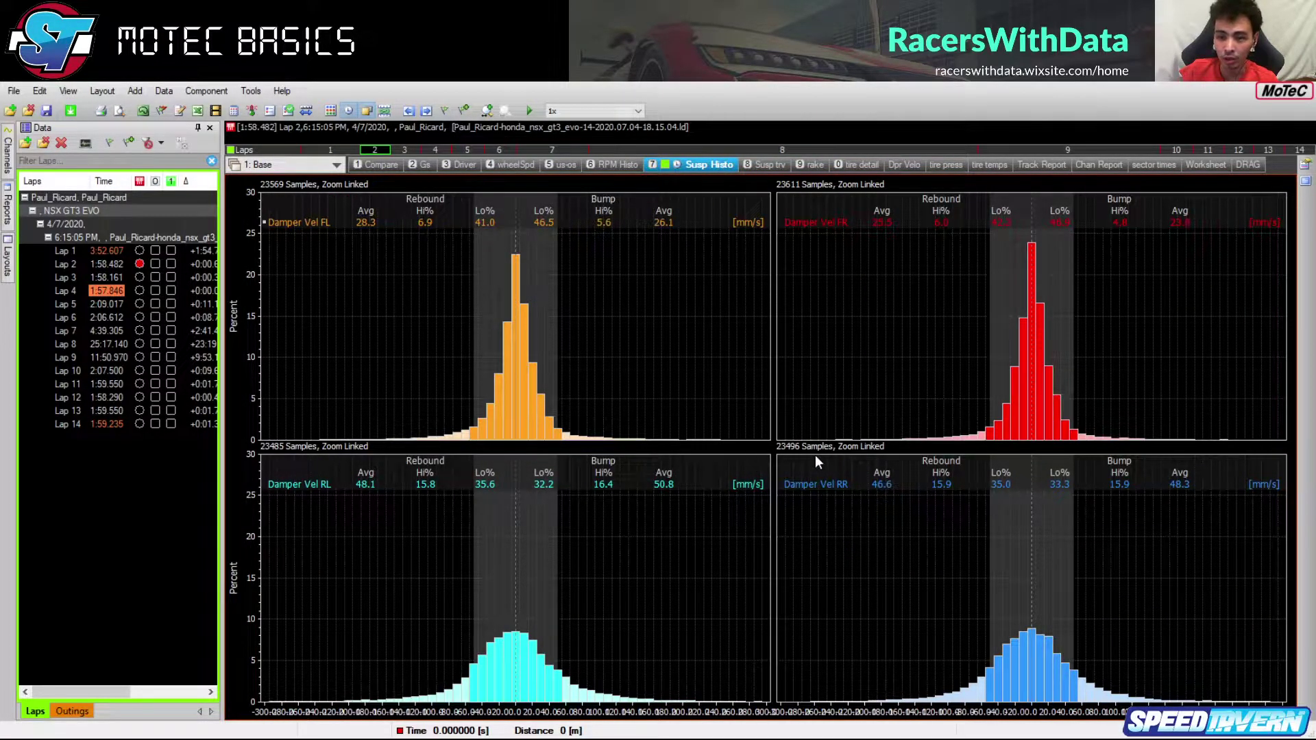
left_click(817, 167)
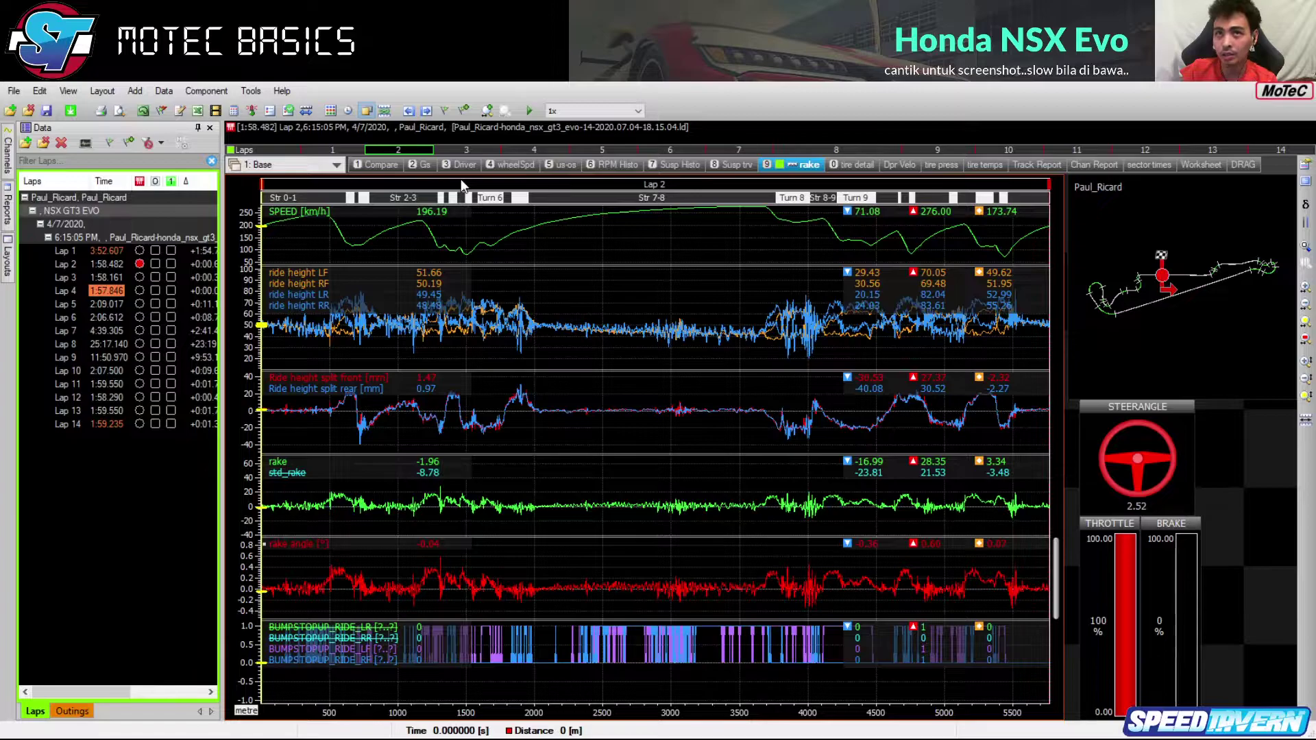
left_click(668, 166)
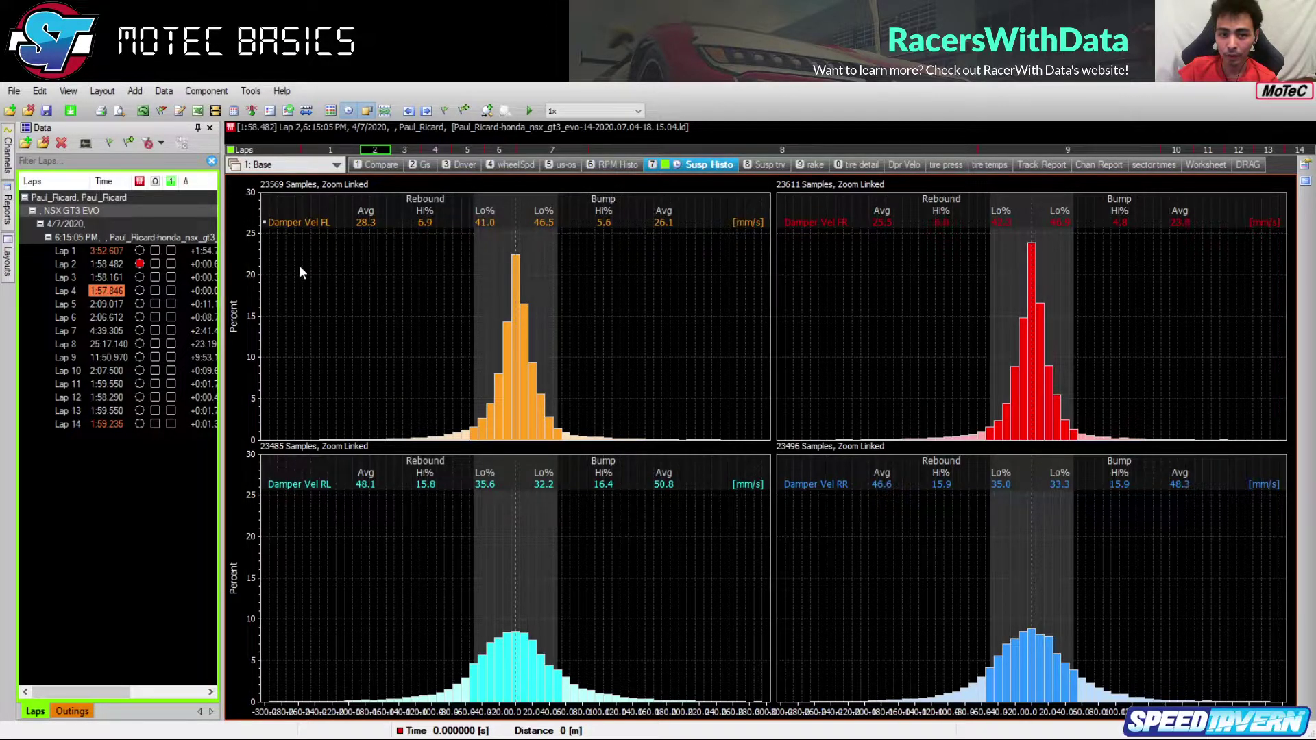
Alternate between the Driver and Compare worksheets, finishing on Compare with lap 12 of the 6:15:05 PM log displayed
left_click(465, 166)
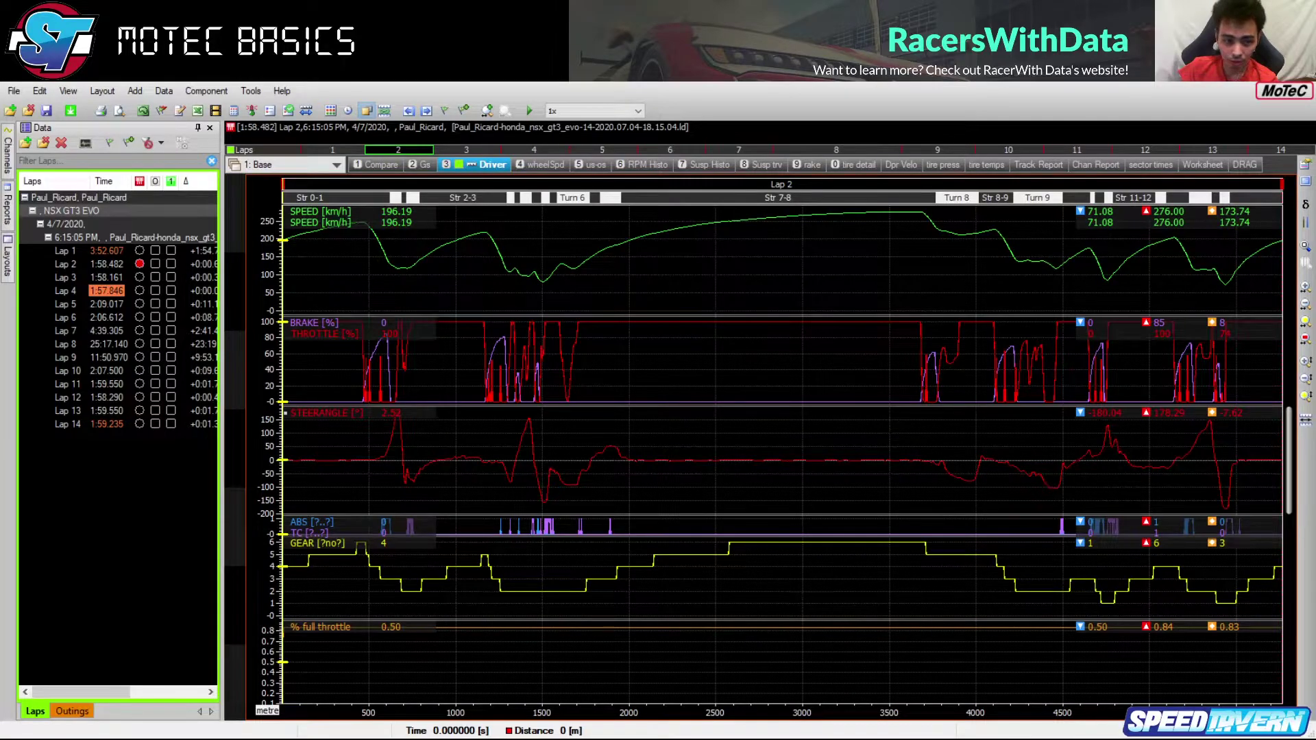
left_click(390, 164)
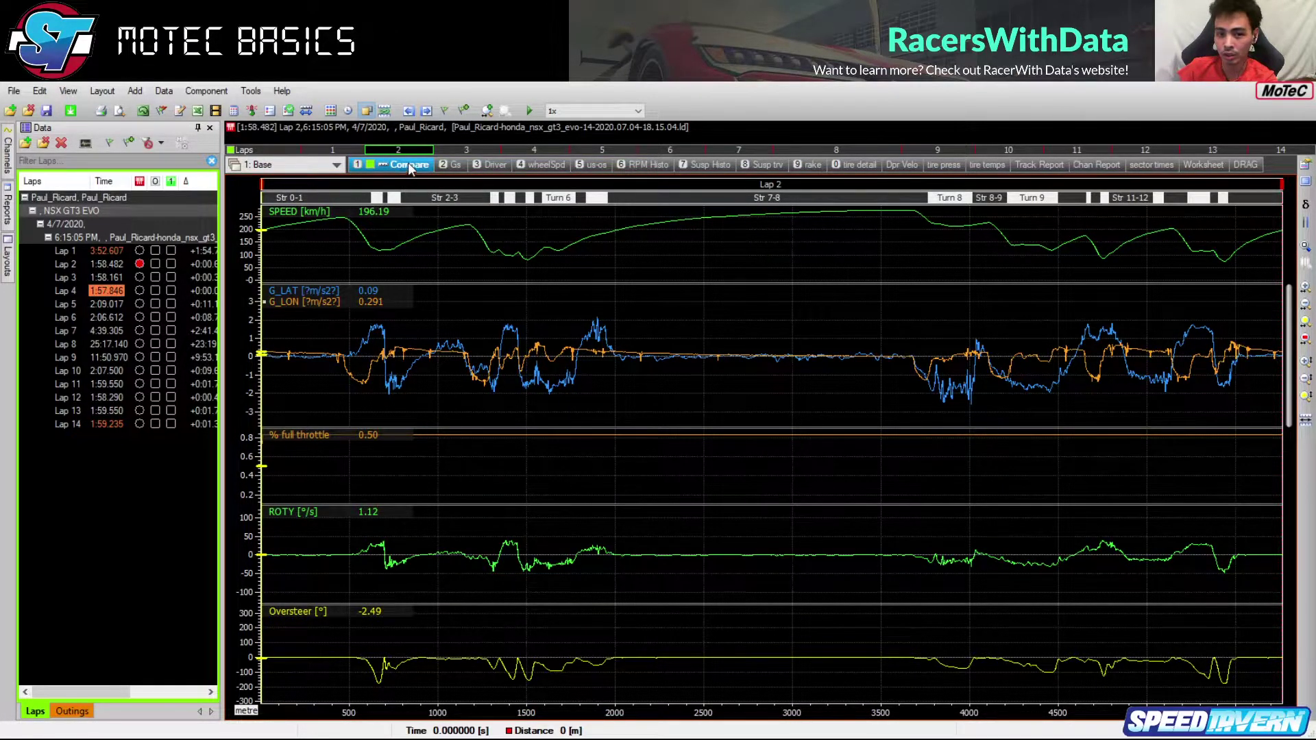
left_click(482, 165)
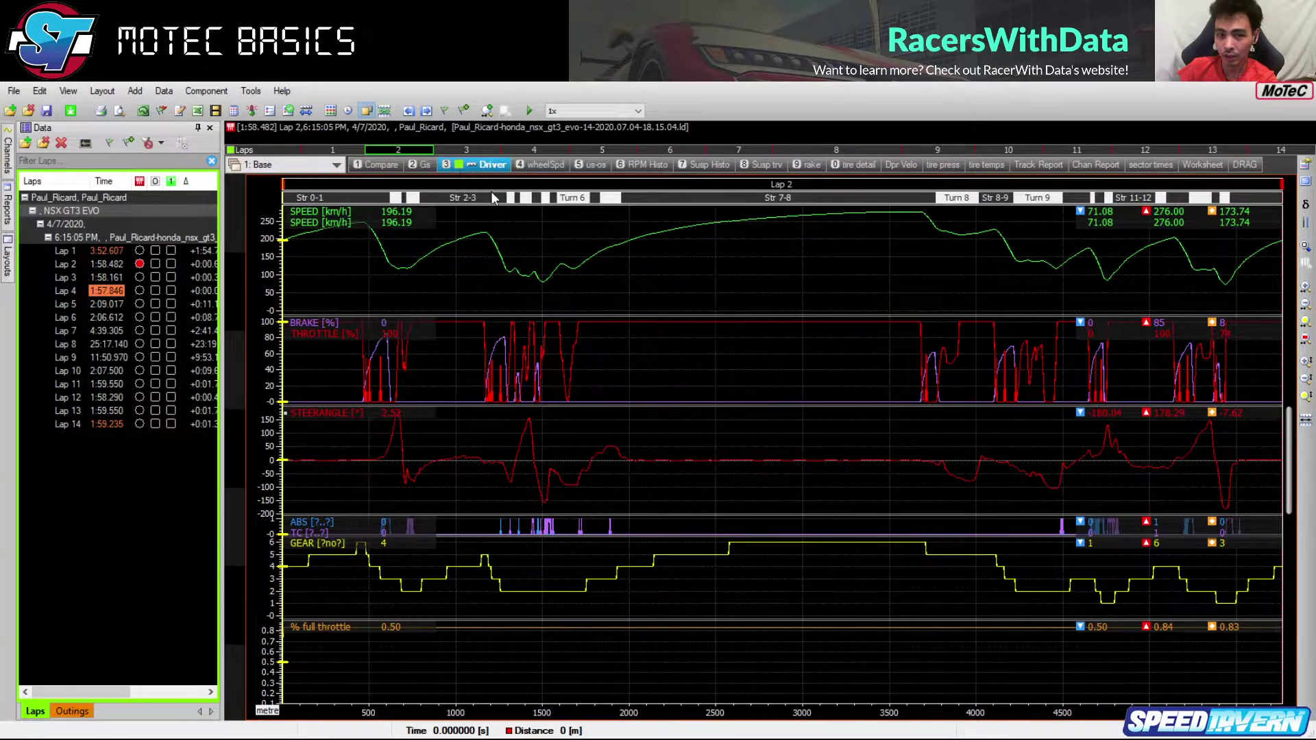
left_click(378, 166)
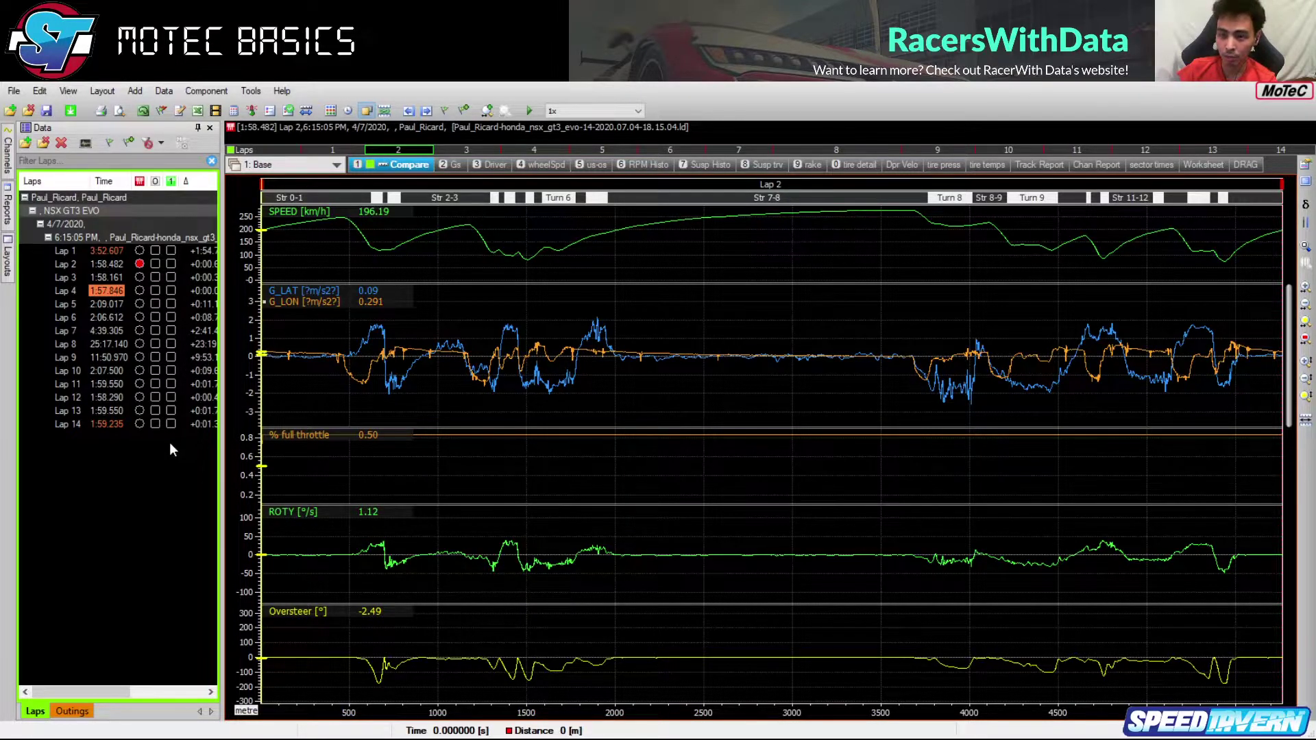
left_click(141, 398)
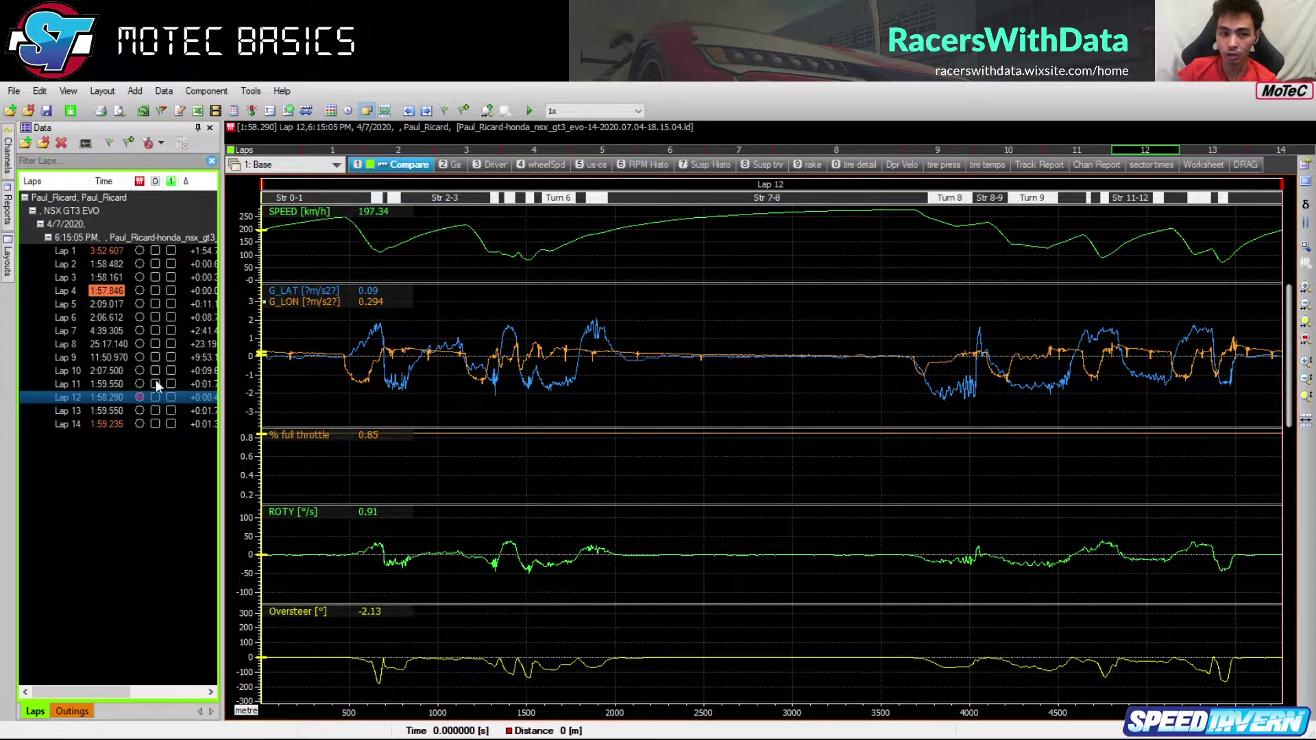
Load the additional log file Paul_Ricard-honda_nsx_gt3_evo-10-2020.07.04-18.39.45 and look through its laps
left_click(26, 143)
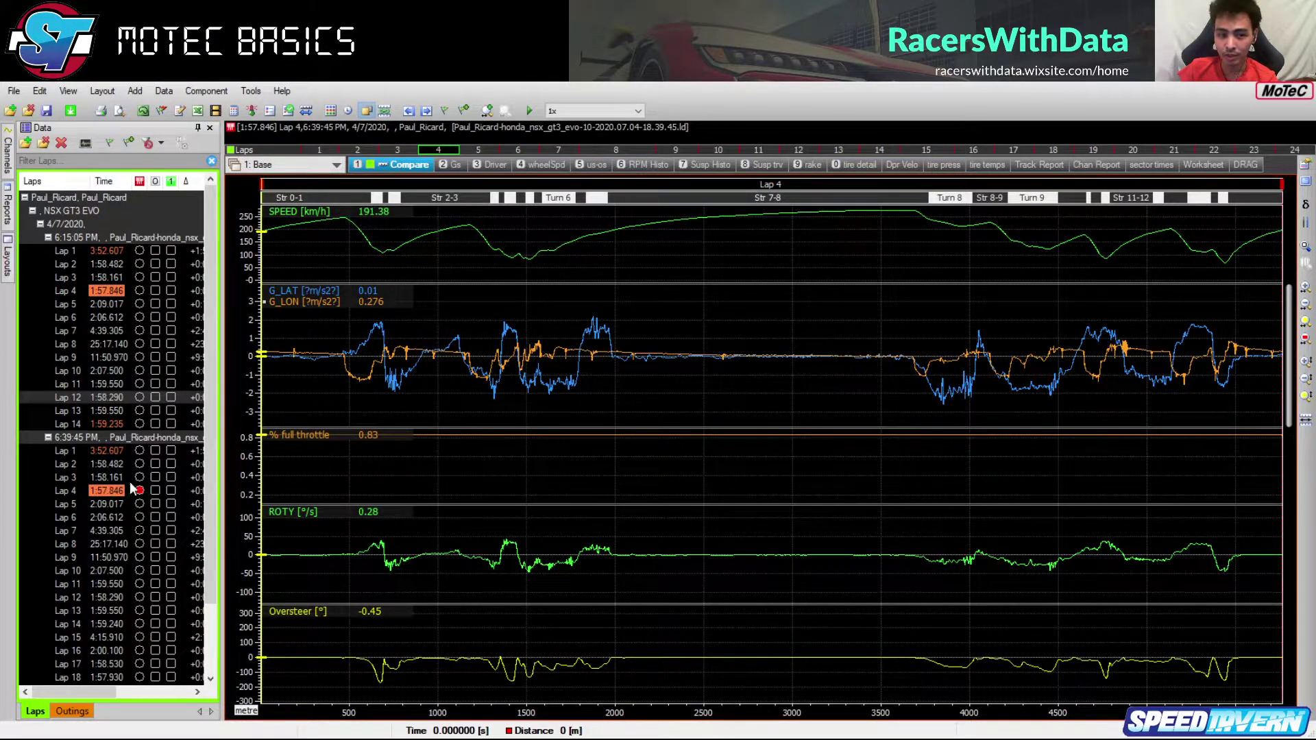
scroll(129, 590, "down", 2)
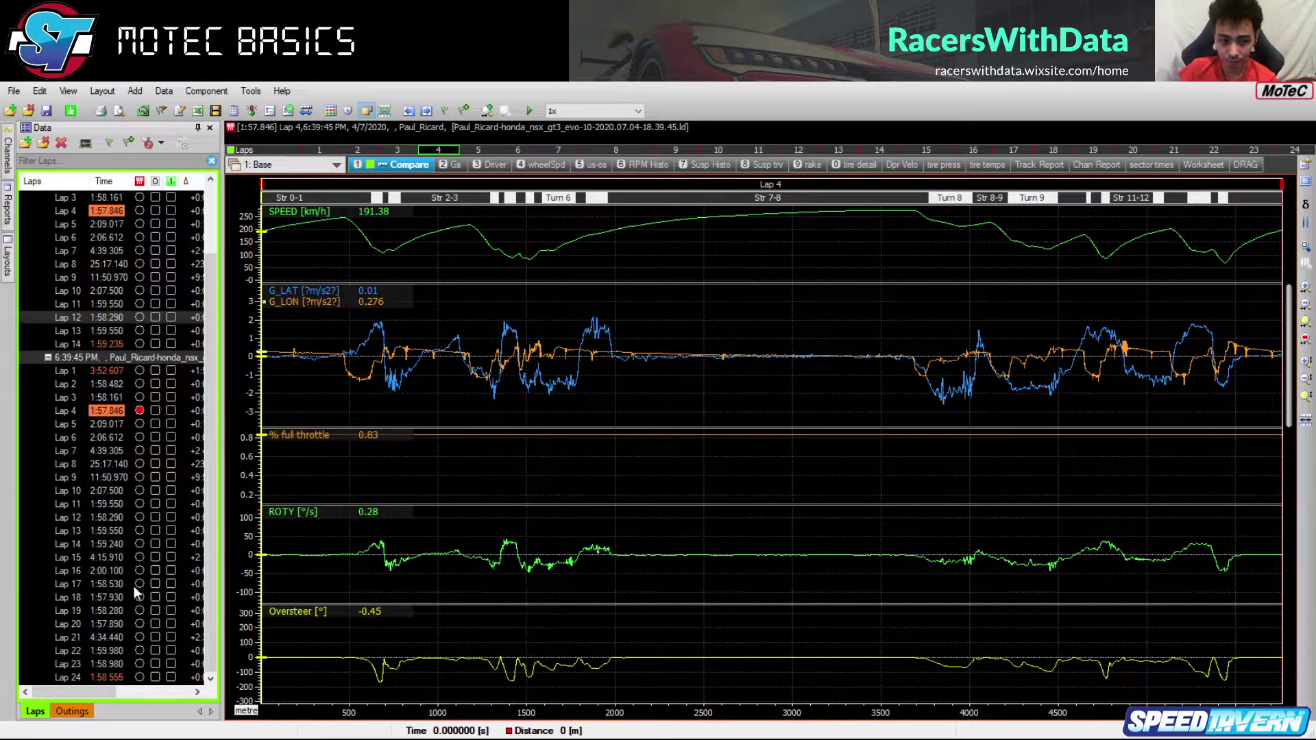
scroll(130, 487, "up", 2)
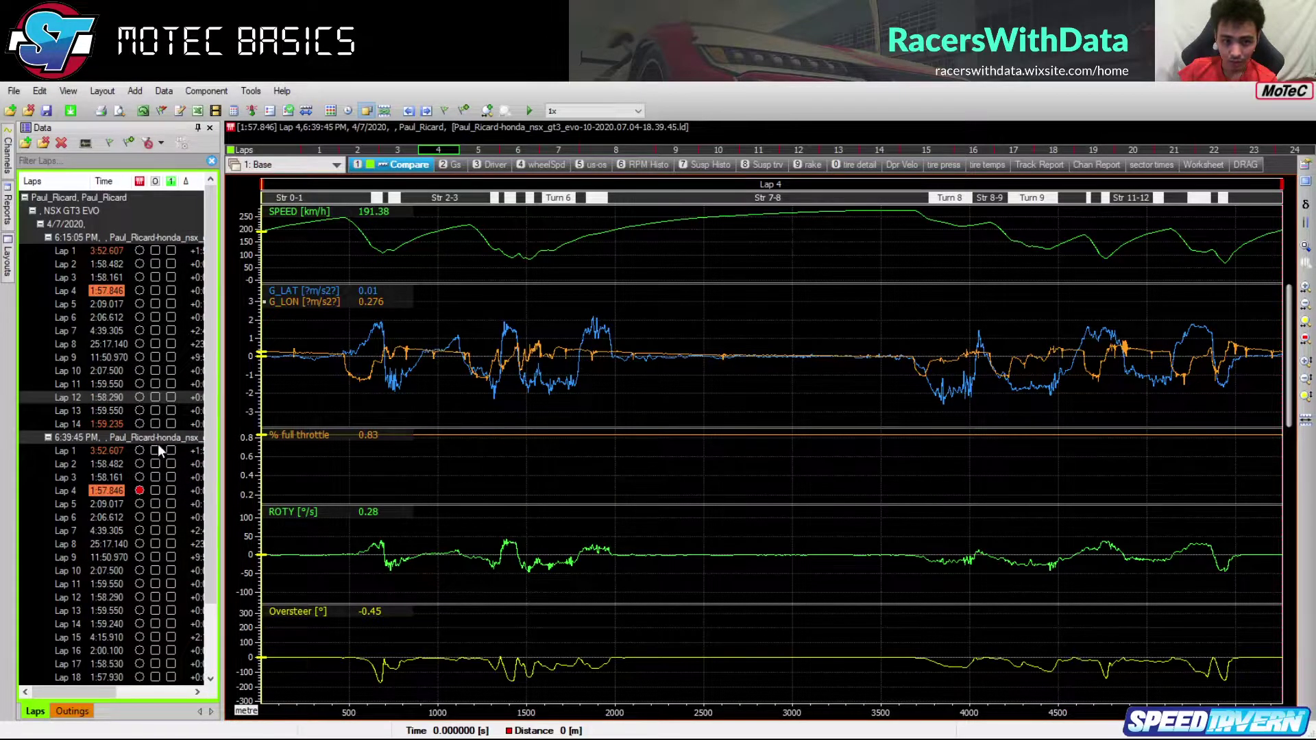
Set lap 4 of the 6:15:05 PM log as the main lap and overlay lap 23 of the 6:39:45 PM log
left_click(140, 291)
scroll(147, 514, "down", 2)
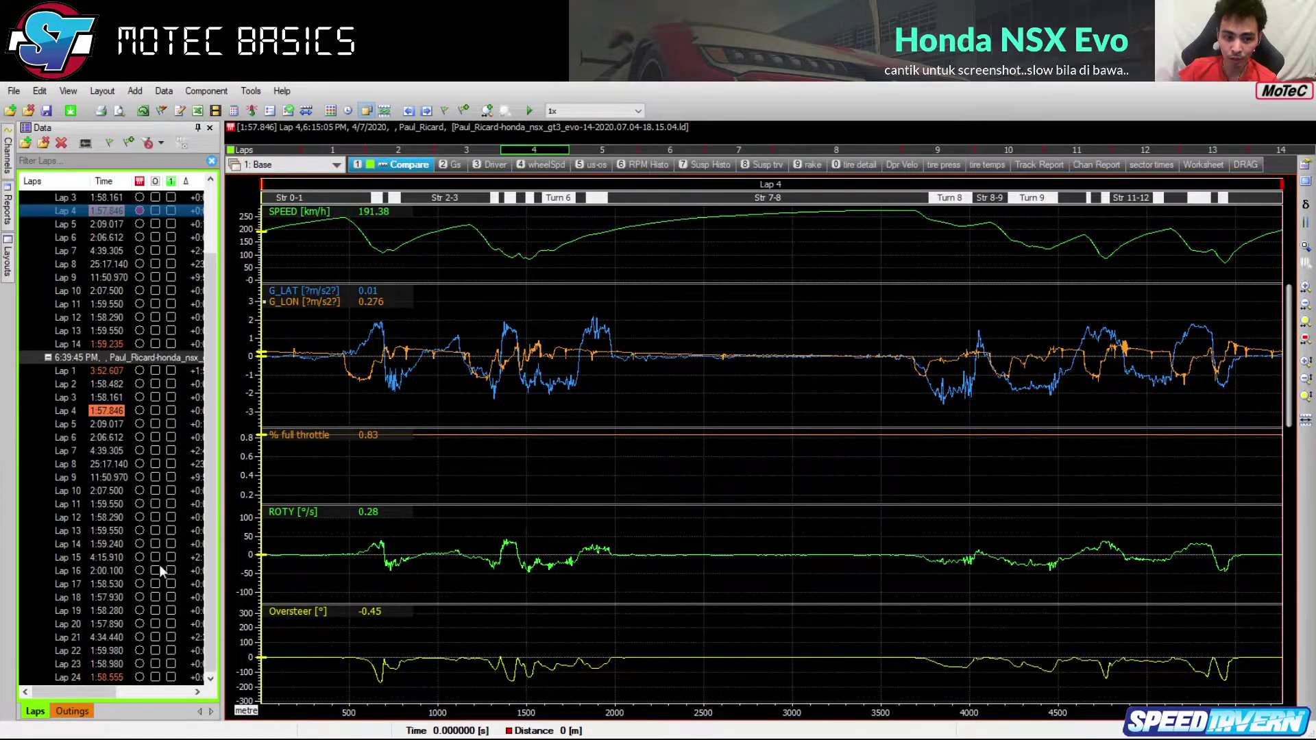
left_click(155, 663)
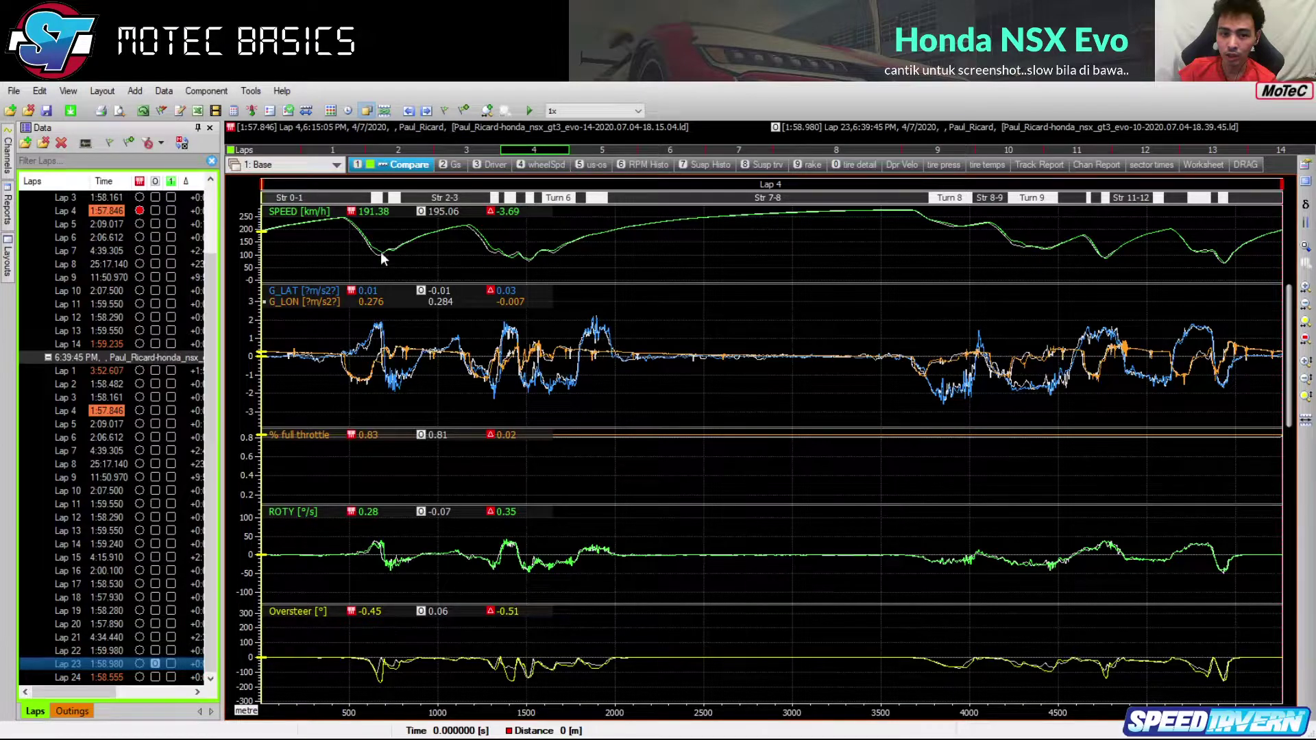
Compare the two laps' speed traces at the first corner's slowest point and in the braking zone before Turn 3
left_click_drag(373, 255, 381, 269)
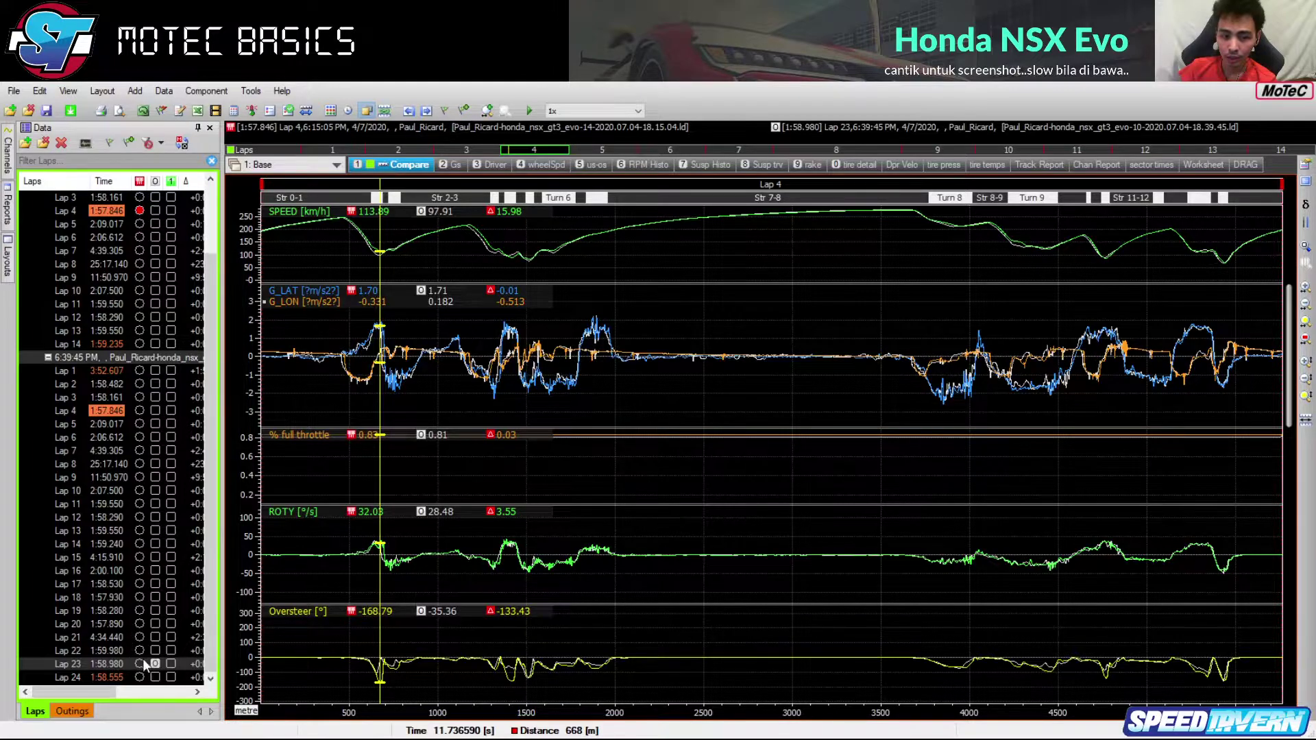
left_click_drag(380, 265, 376, 267)
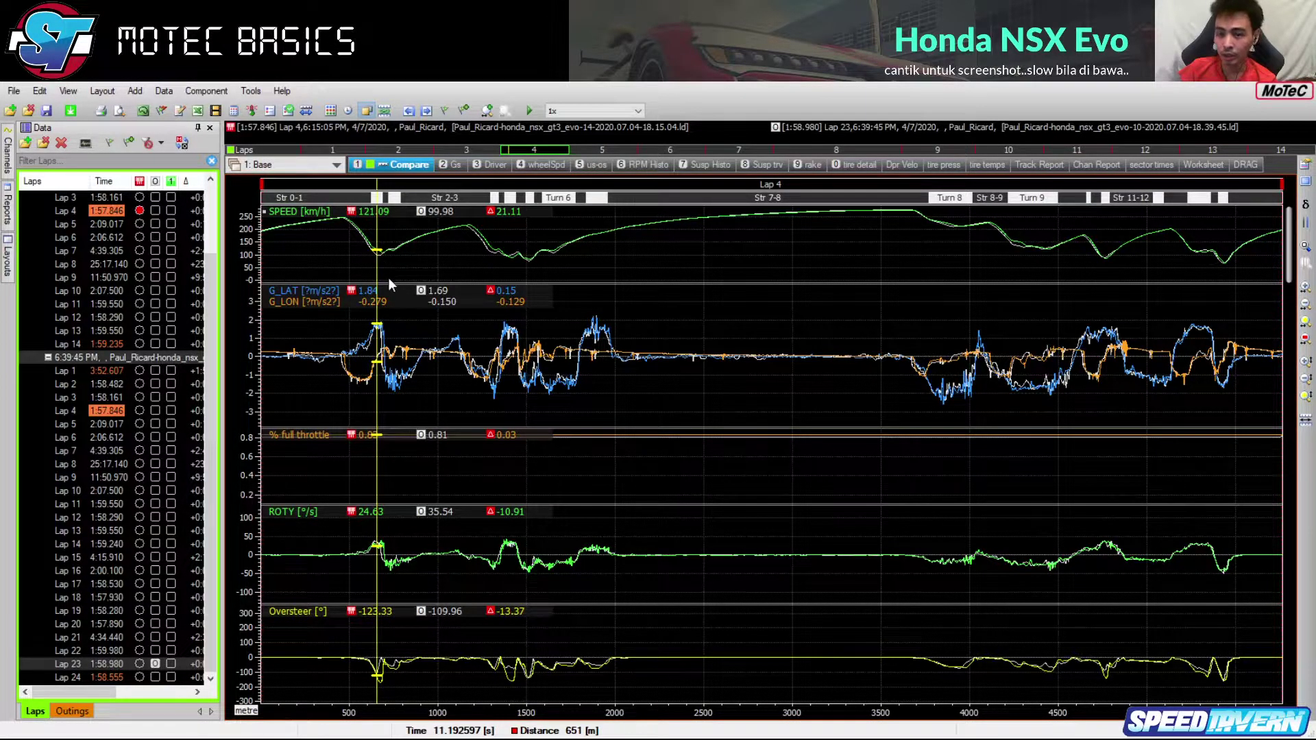
mouse_move(450, 269)
left_mouse_down()
mouse_move(471, 246)
mouse_move(458, 246)
left_mouse_up()
scroll(471, 236, "up", 3)
scroll(501, 230, "up", 2)
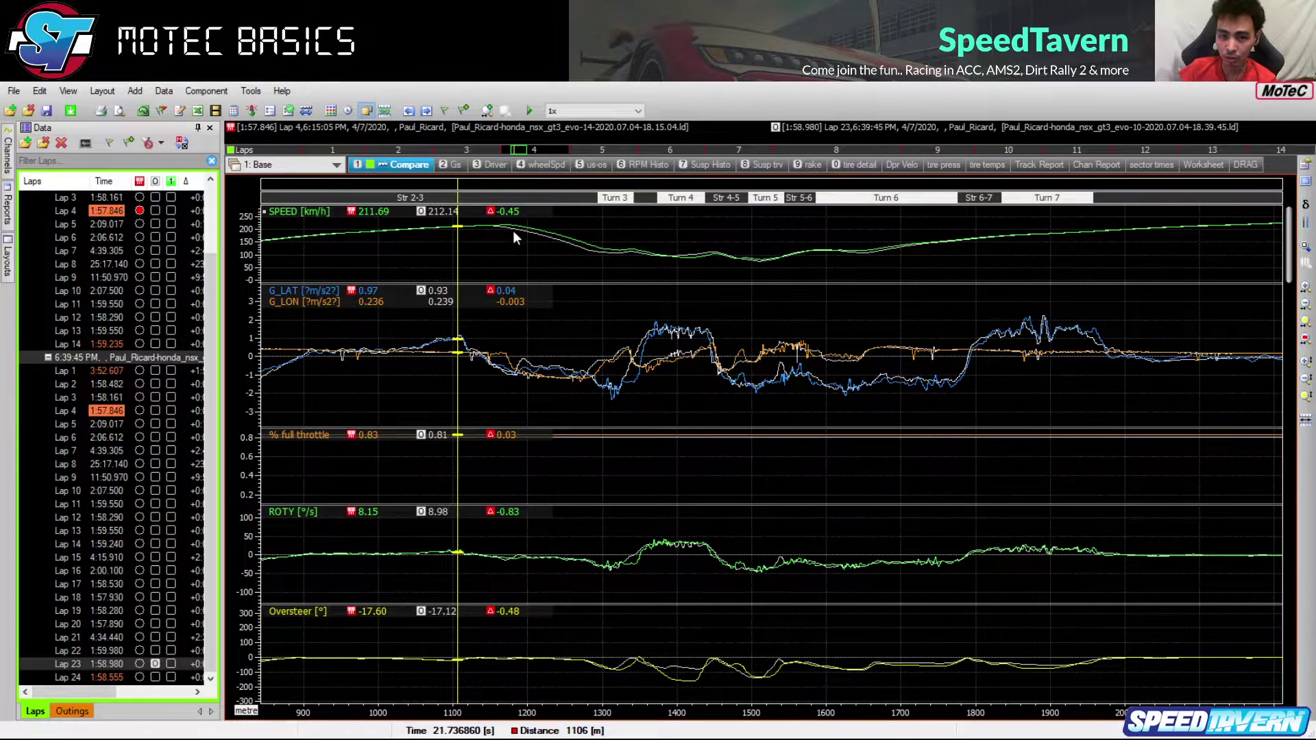
left_click_drag(463, 245, 511, 243)
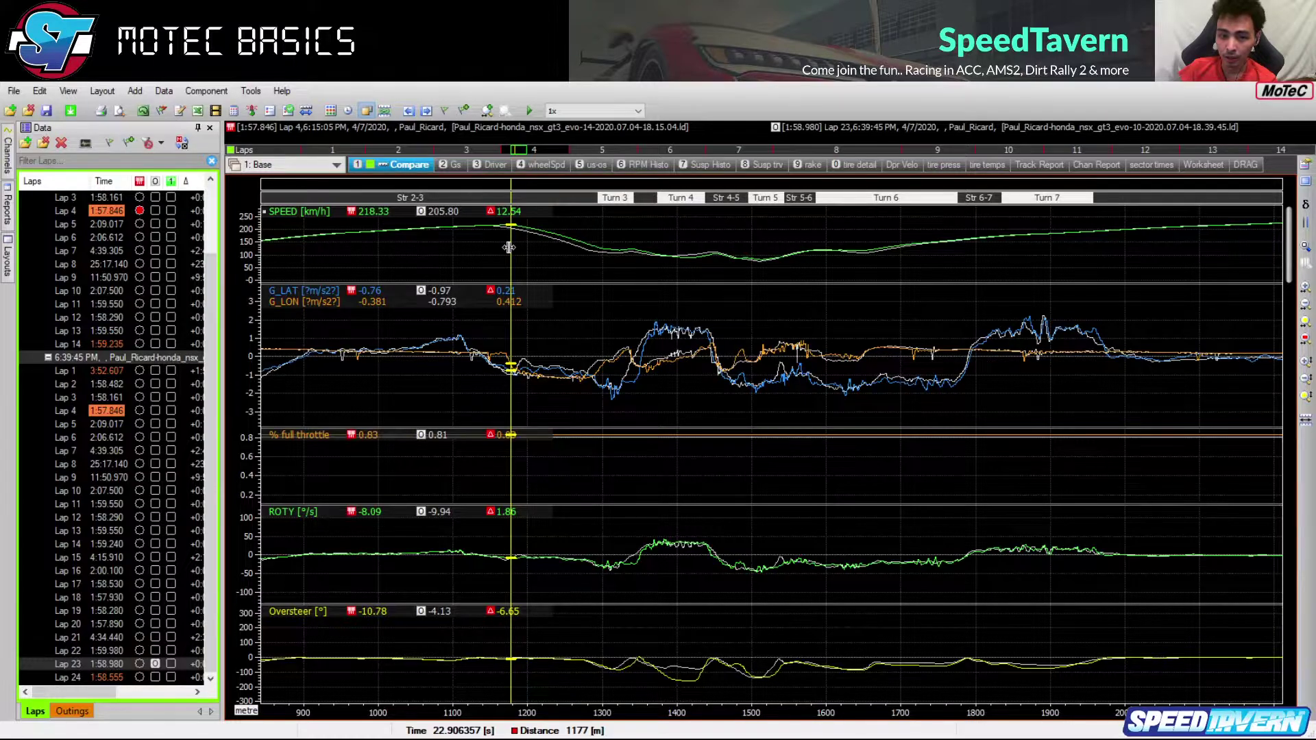
mouse_move(512, 245)
left_mouse_down()
mouse_move(608, 251)
mouse_move(533, 242)
left_mouse_up()
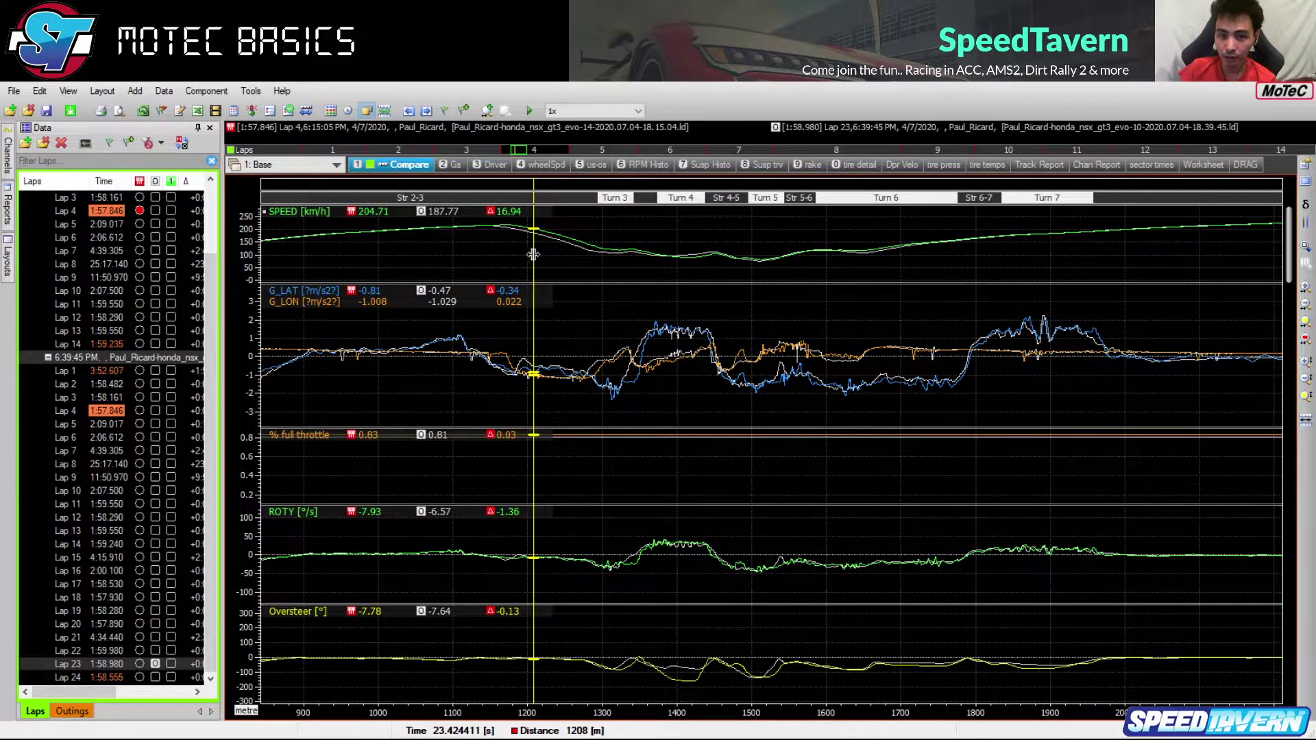
left_click_drag(533, 255, 501, 256)
scroll(589, 288, "down", 3)
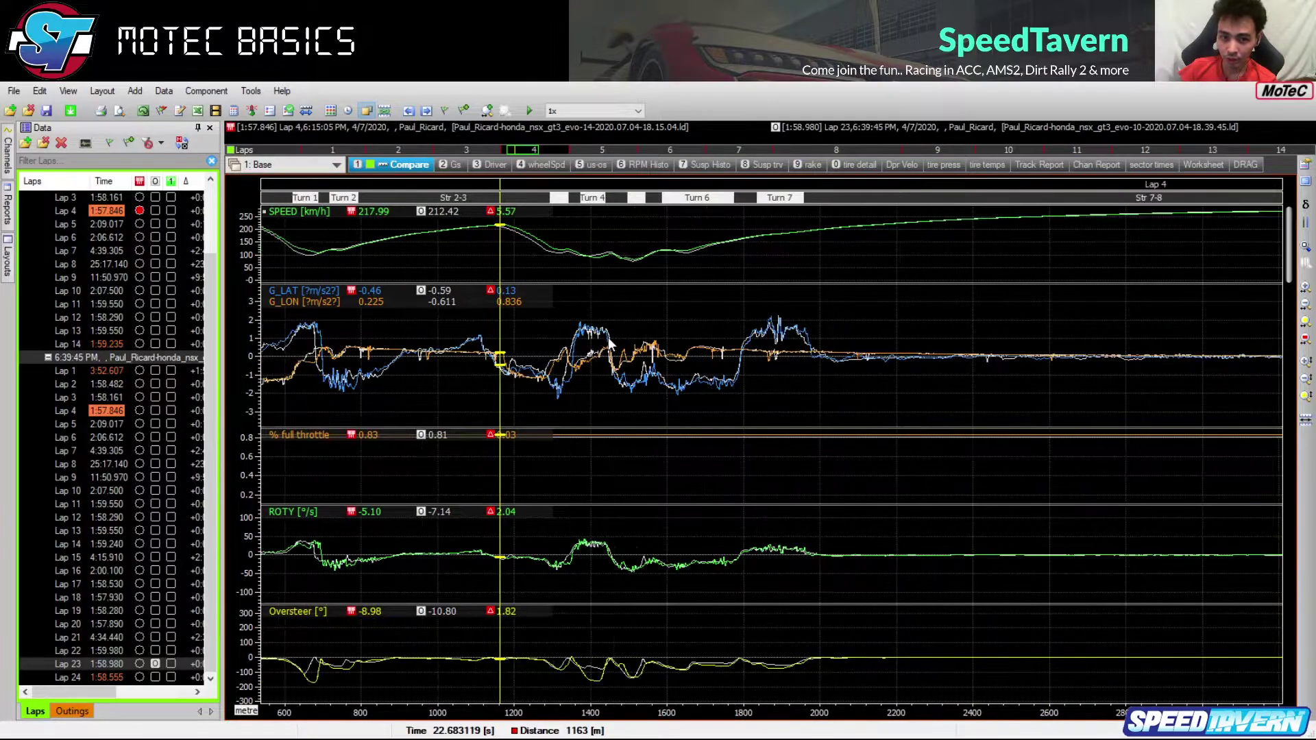
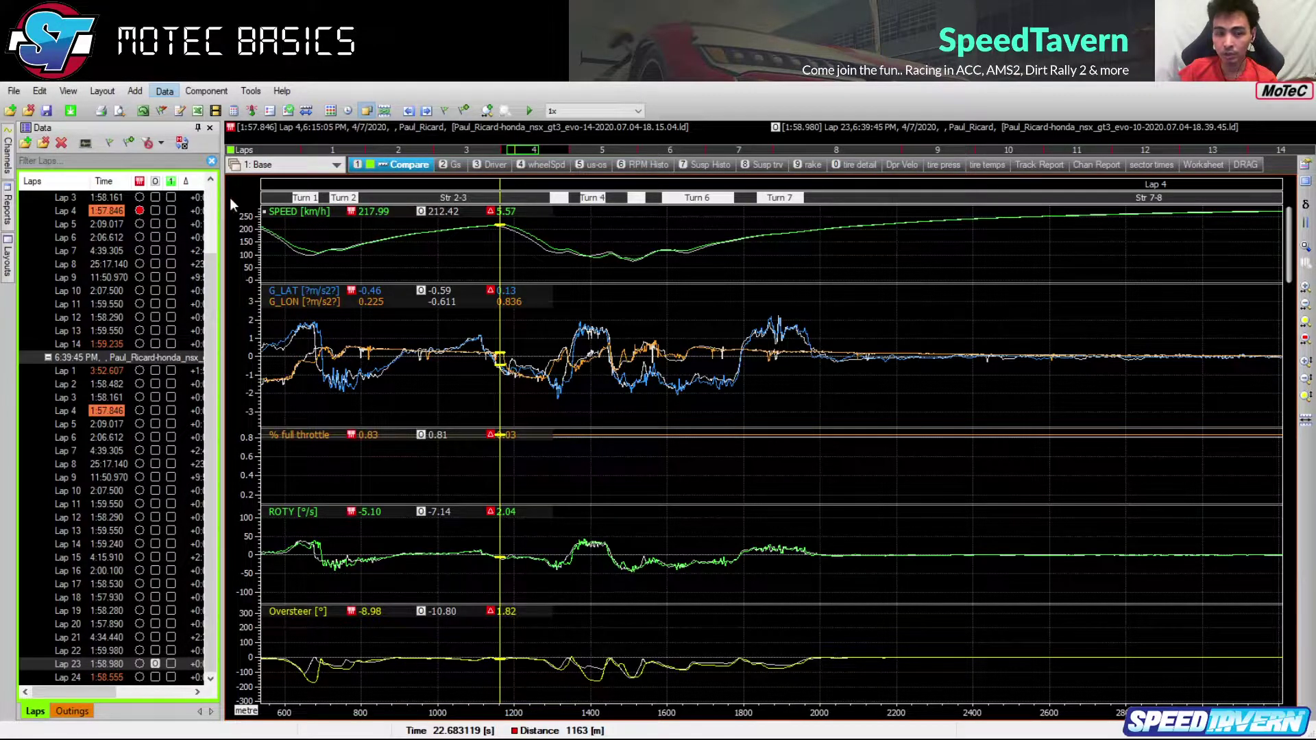
scroll(549, 308, "down", 1)
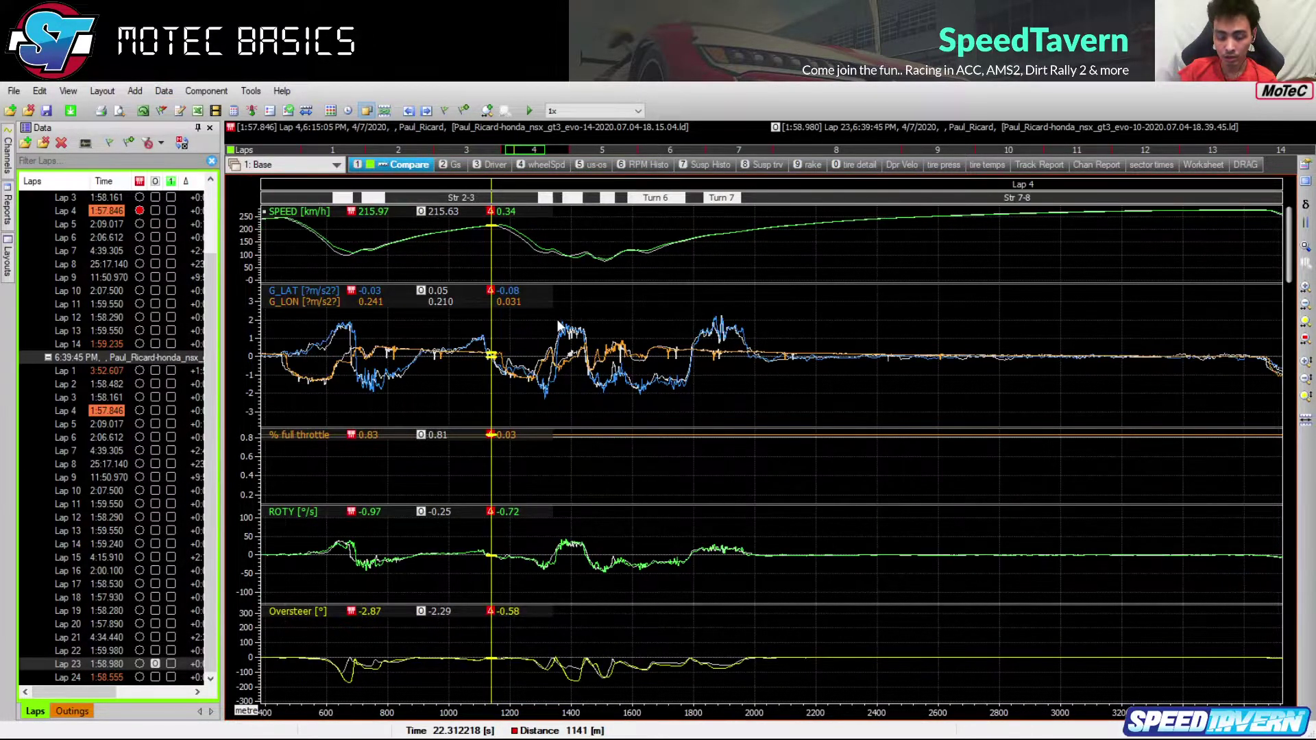
scroll(568, 305, "down", 2)
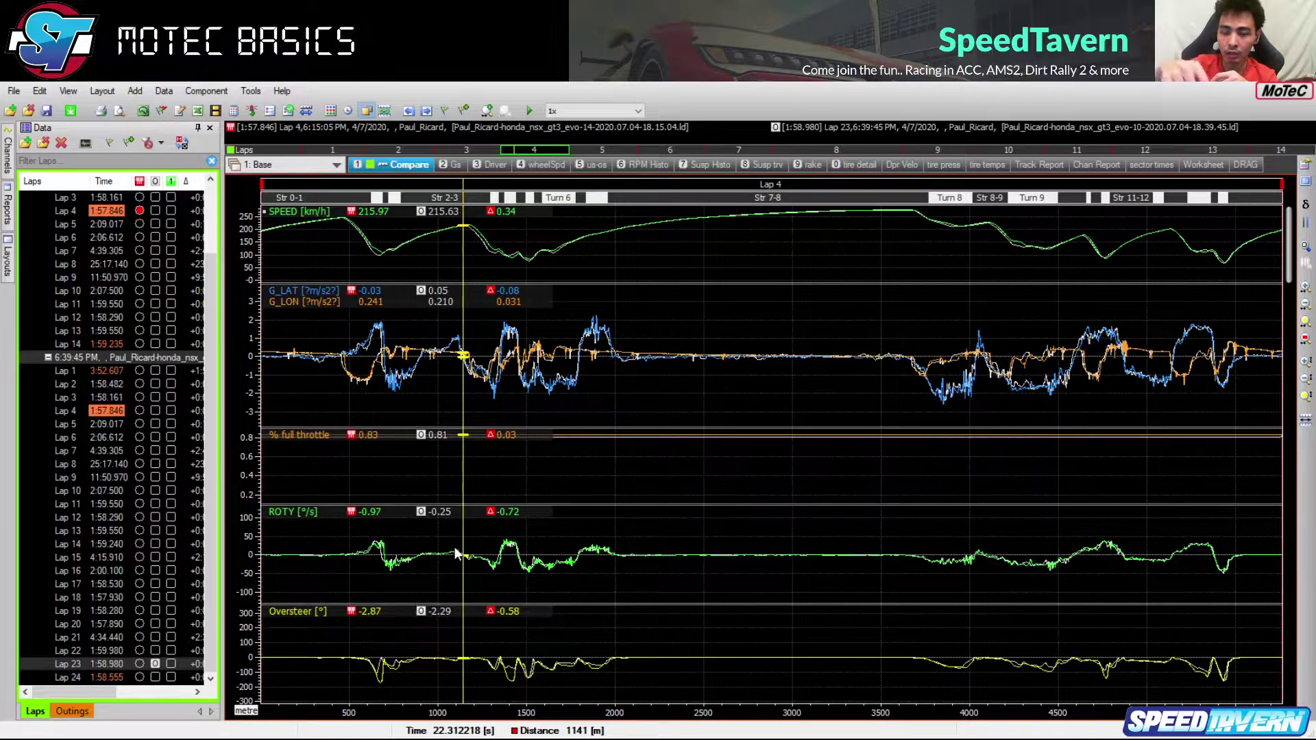
Switch the graphs from distance to time mode and compare the laps' speeds at the Turn 3 and Turn 1 braking points
left_click_drag(463, 473, 348, 467)
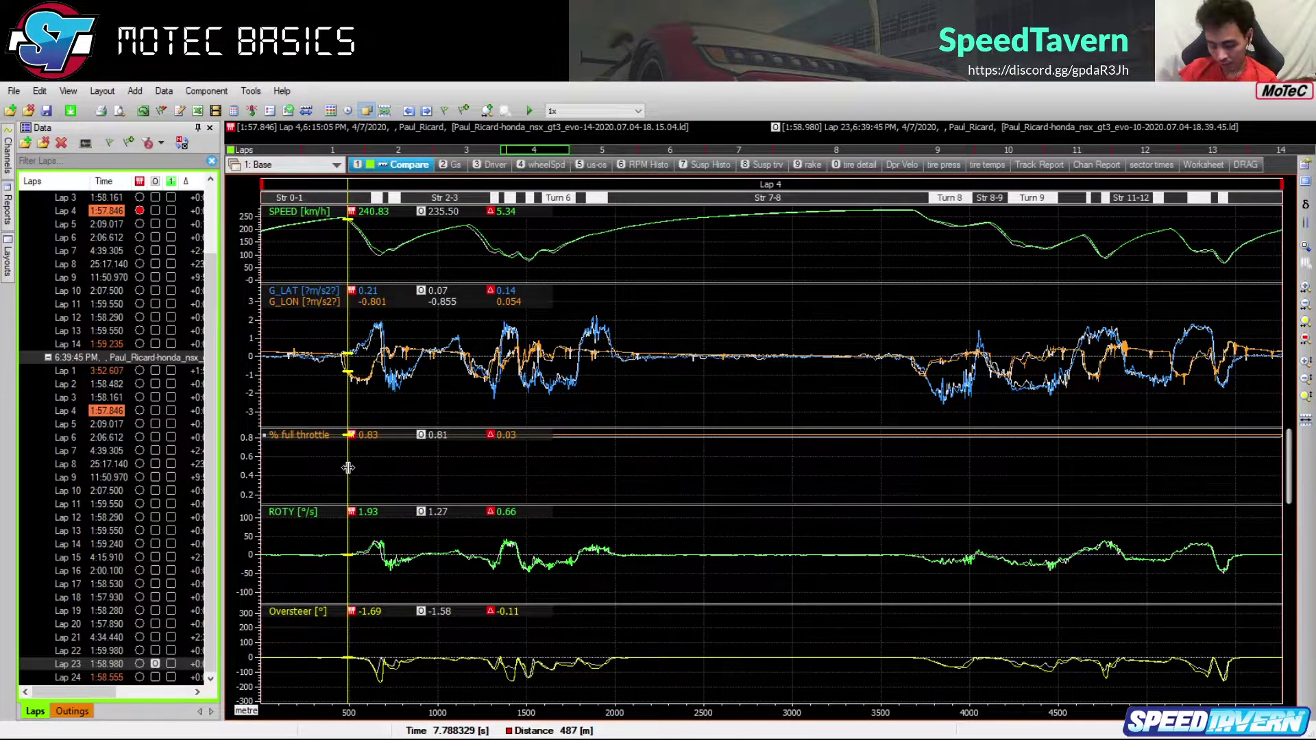
key("F9")
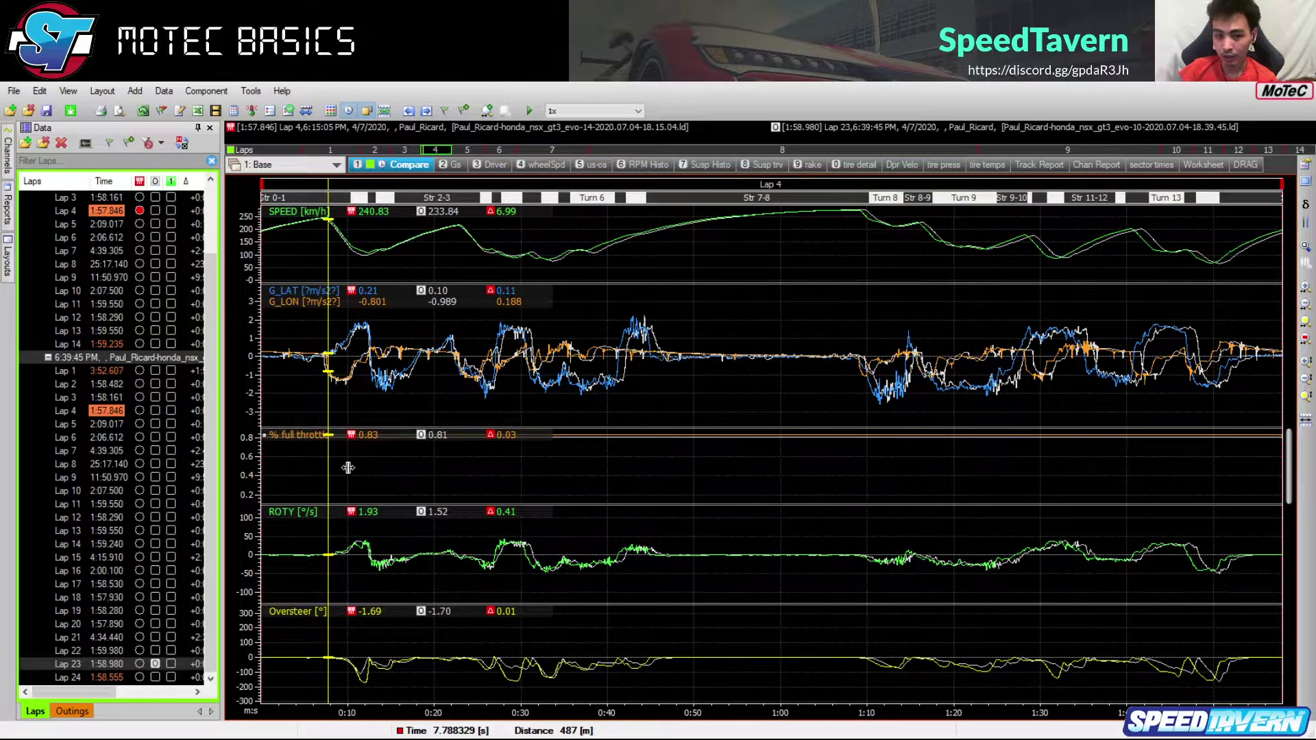
left_click_drag(328, 257, 456, 252)
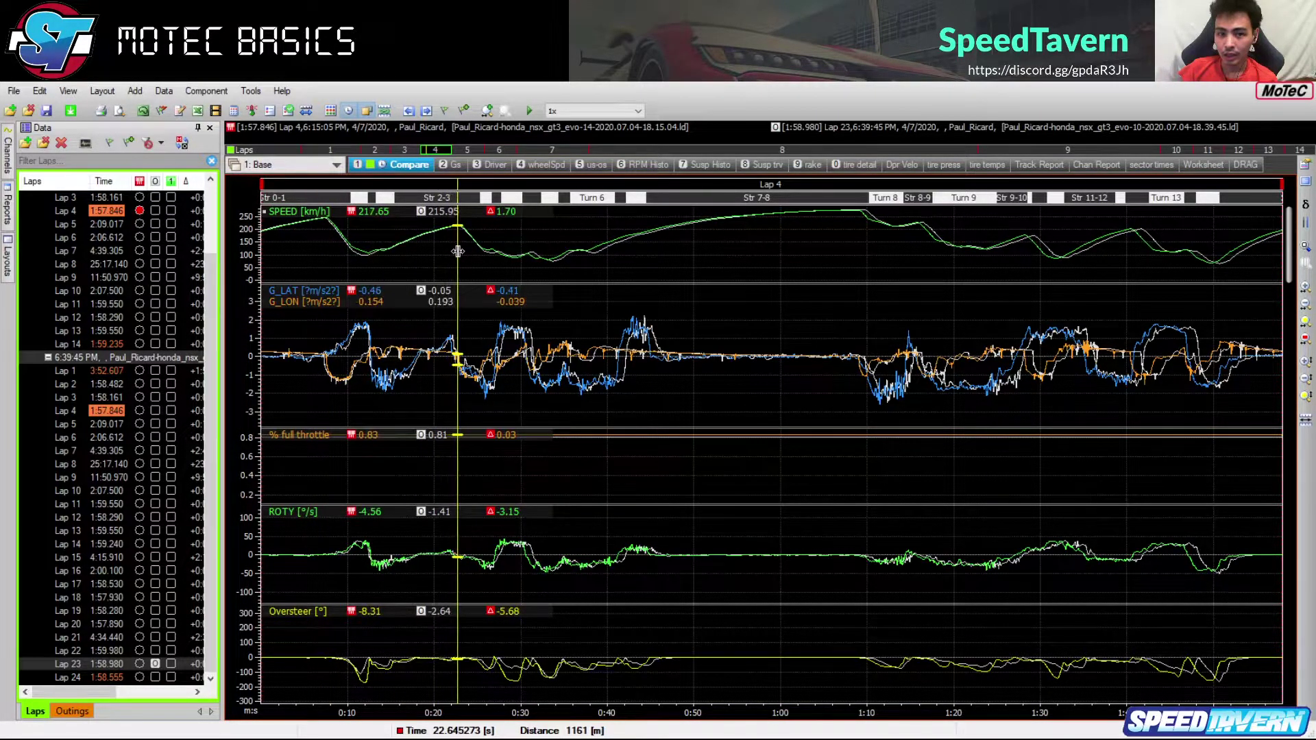
scroll(461, 248, "up", 2)
scroll(463, 240, "down", 3)
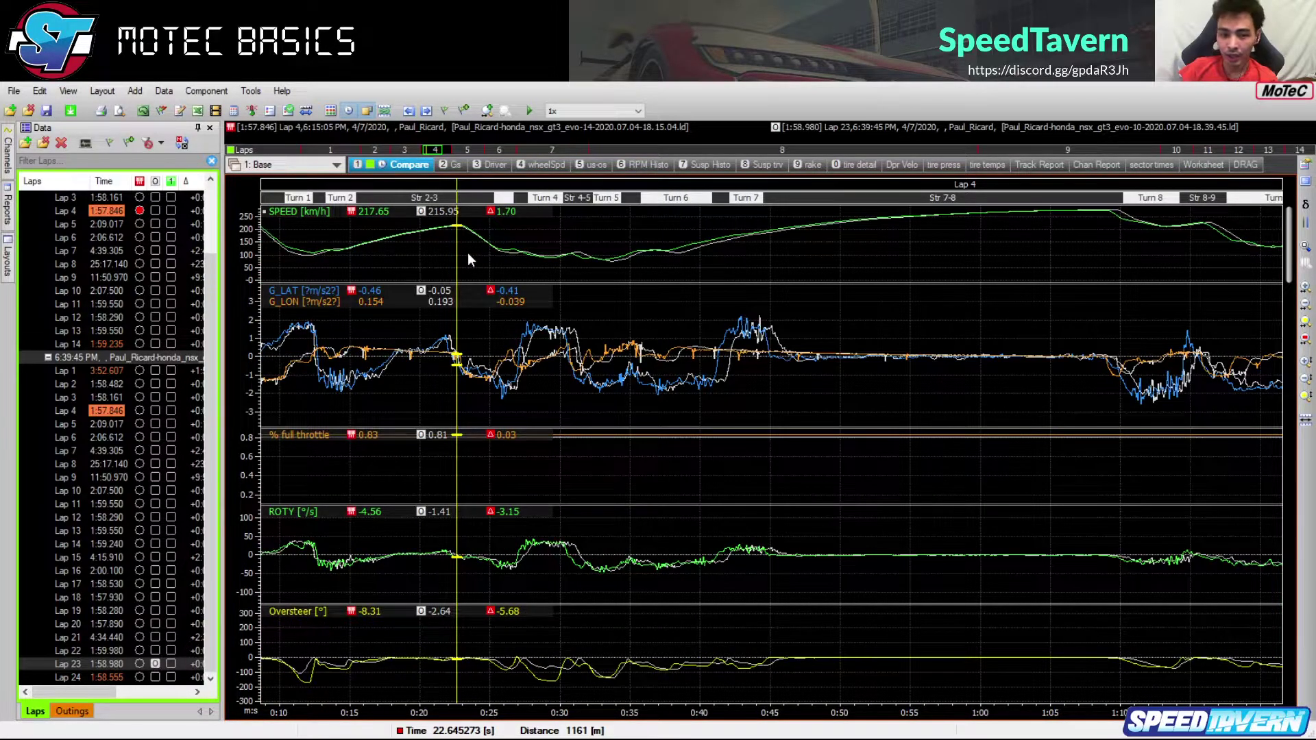
scroll(467, 274, "down", 2)
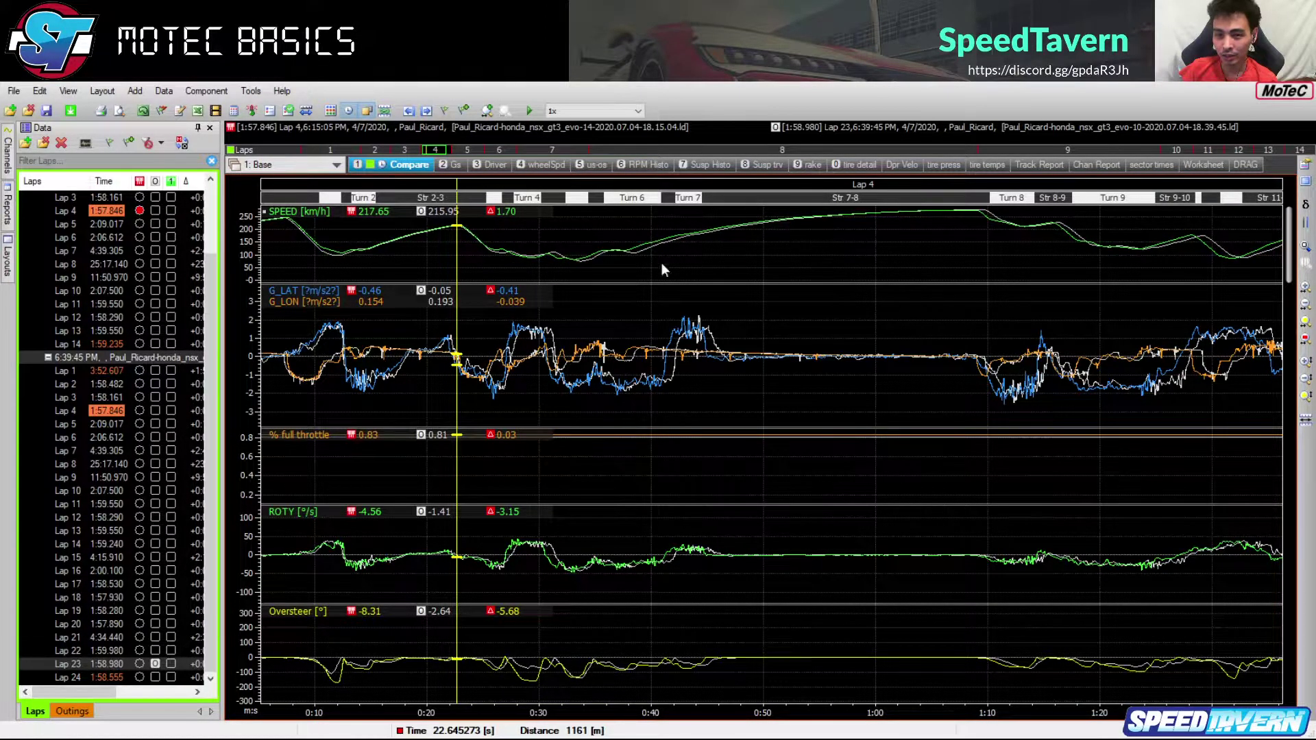
scroll(444, 258, "down", 1)
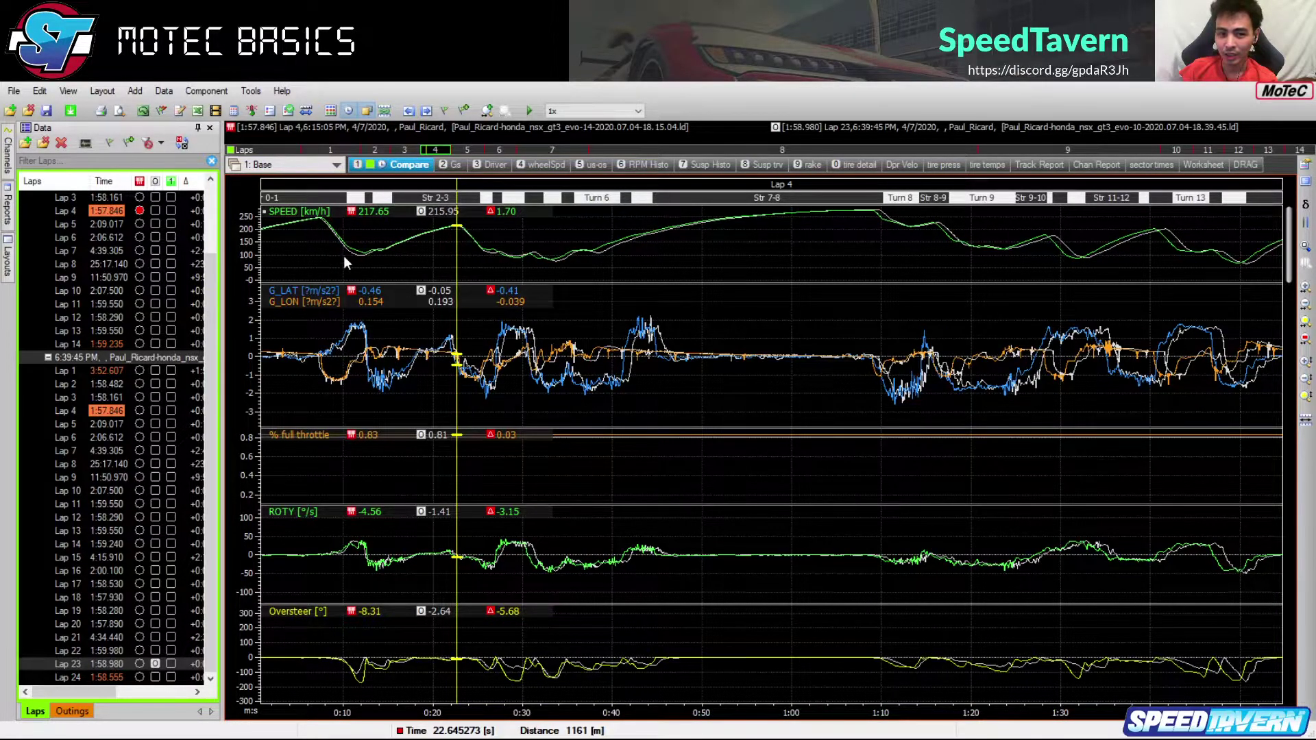
left_click_drag(289, 244, 324, 248)
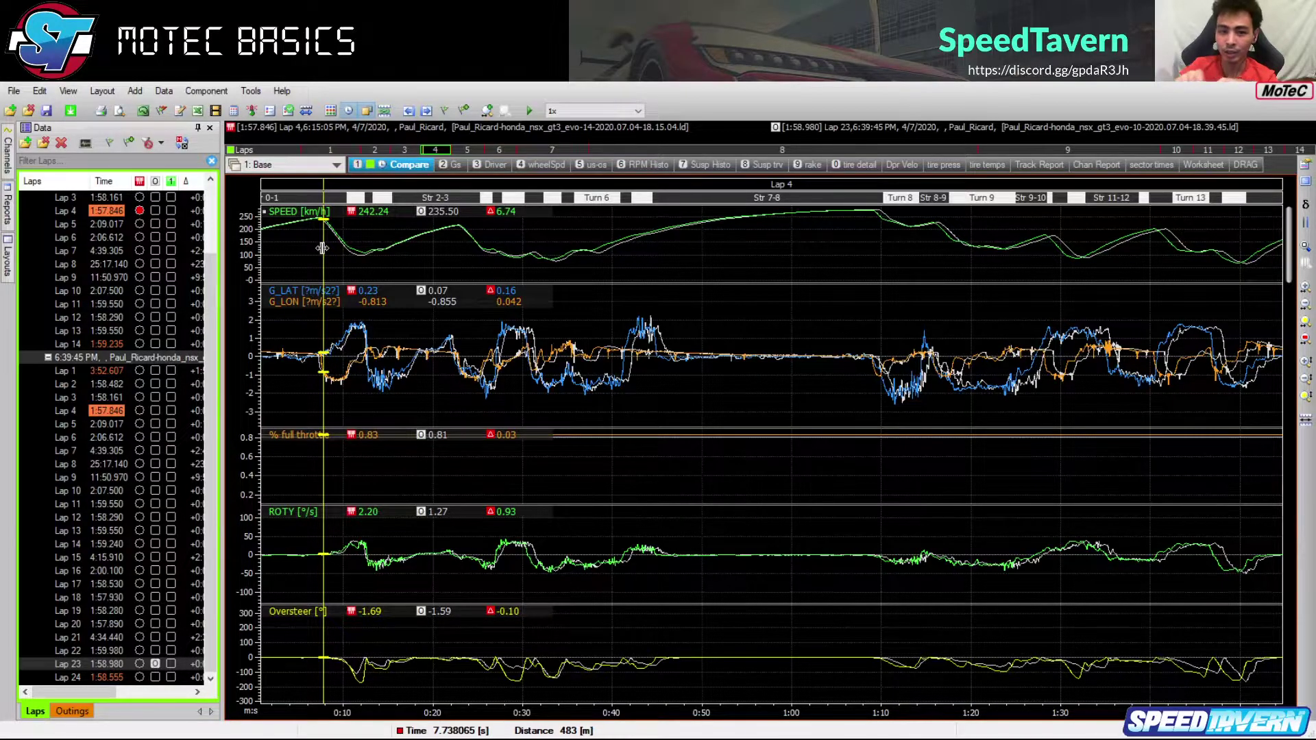
left_click_drag(322, 247, 324, 249)
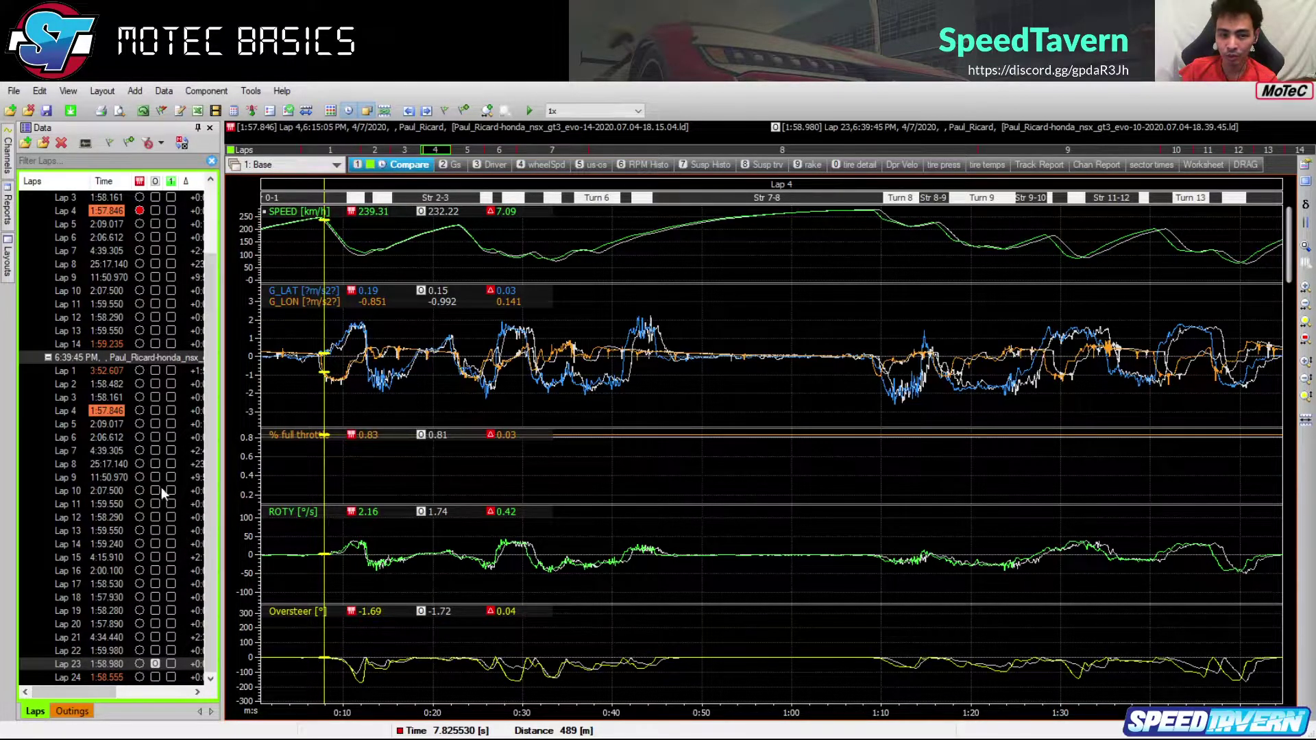
Overlay lap 6 of the 6:39:45 PM log and measure the gap in braking before Turn 3 using a datum cursor
left_click(153, 451)
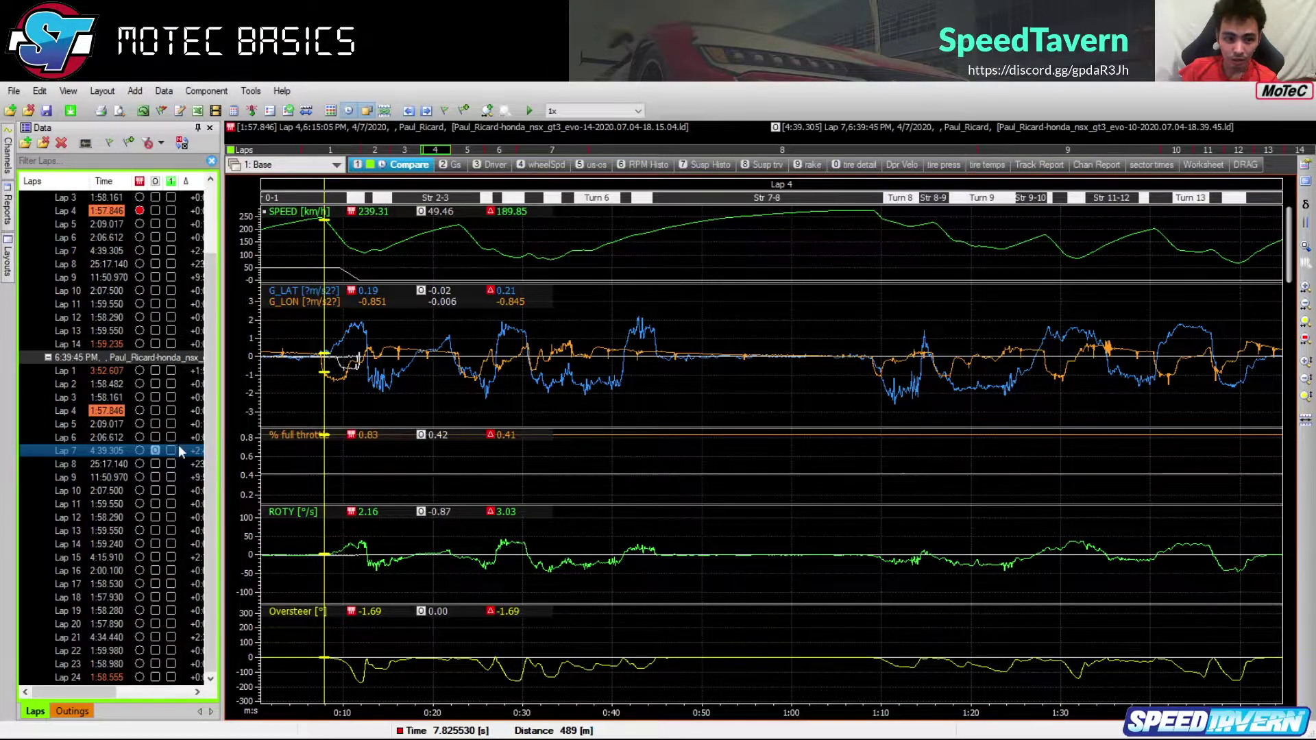
left_click(154, 437)
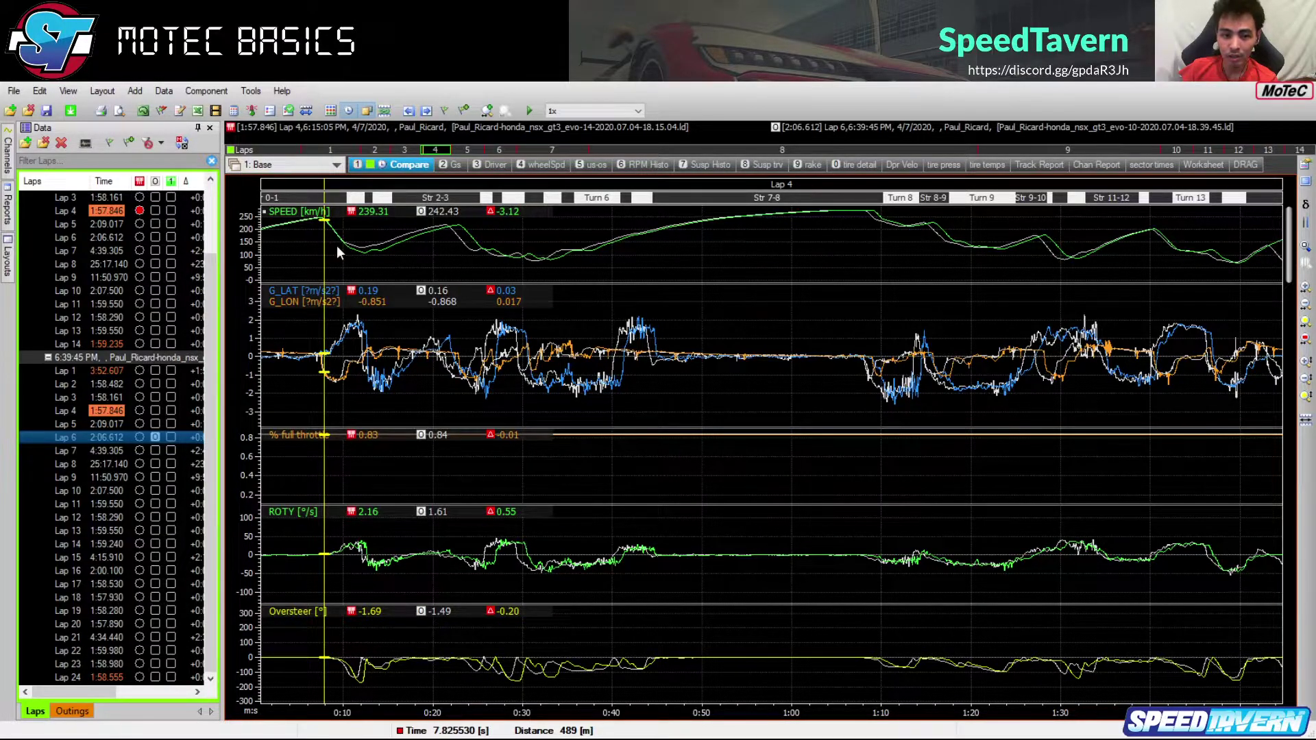
left_click_drag(329, 251, 458, 254)
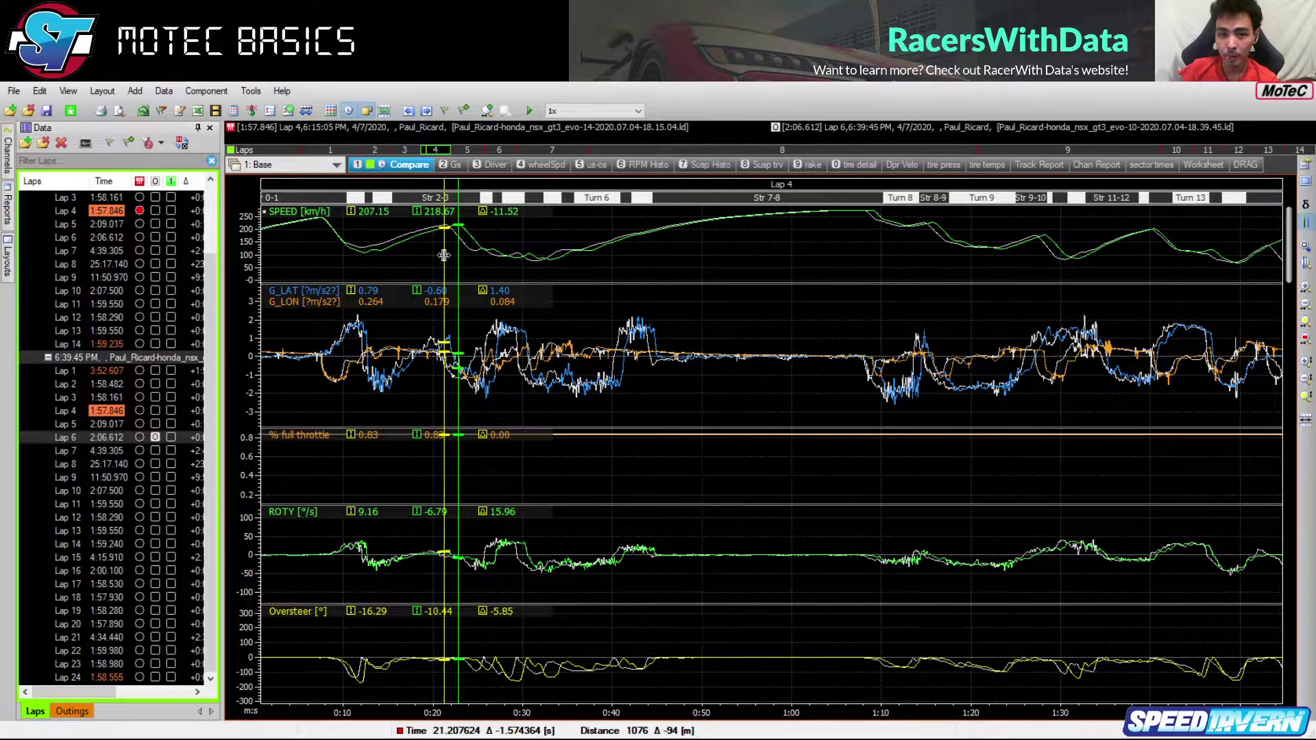
left_click_drag(444, 255, 445, 256)
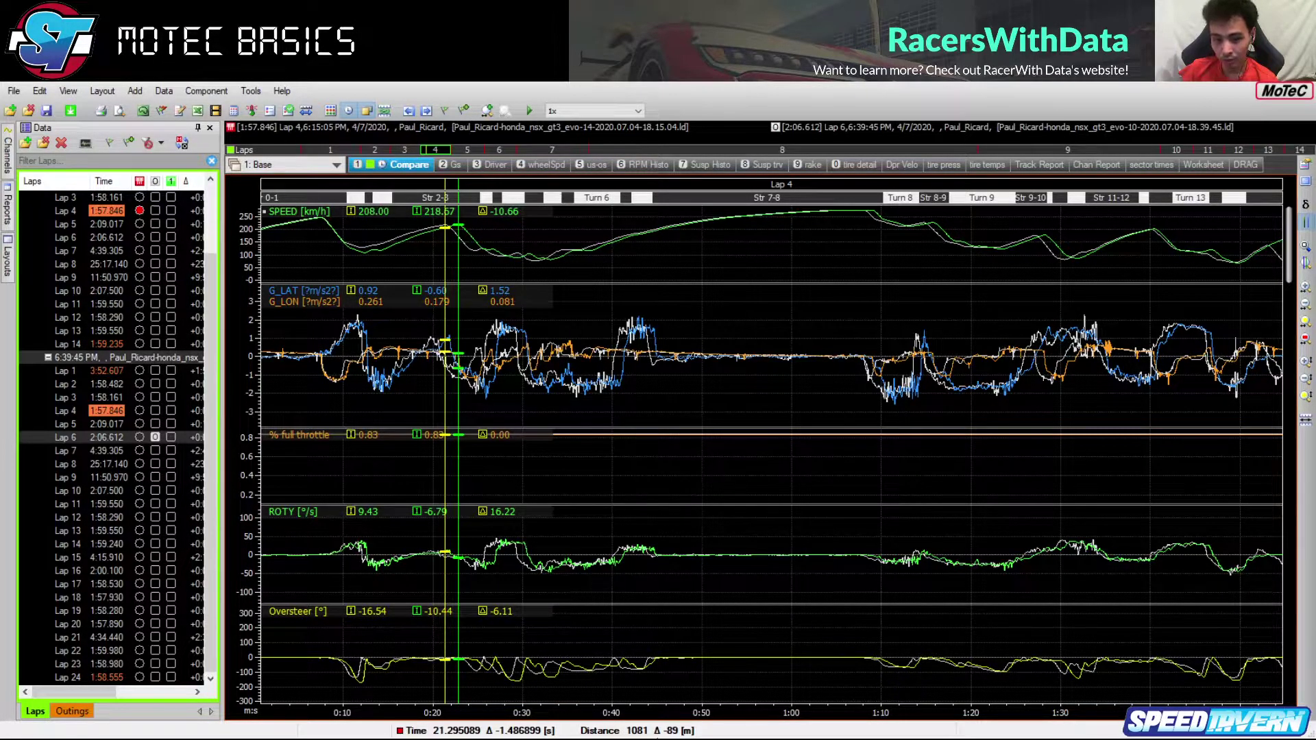
Return the graphs to distance mode and measure the distance between the laps' braking points before Turn 3 with a new datum cursor
left_click(598, 731)
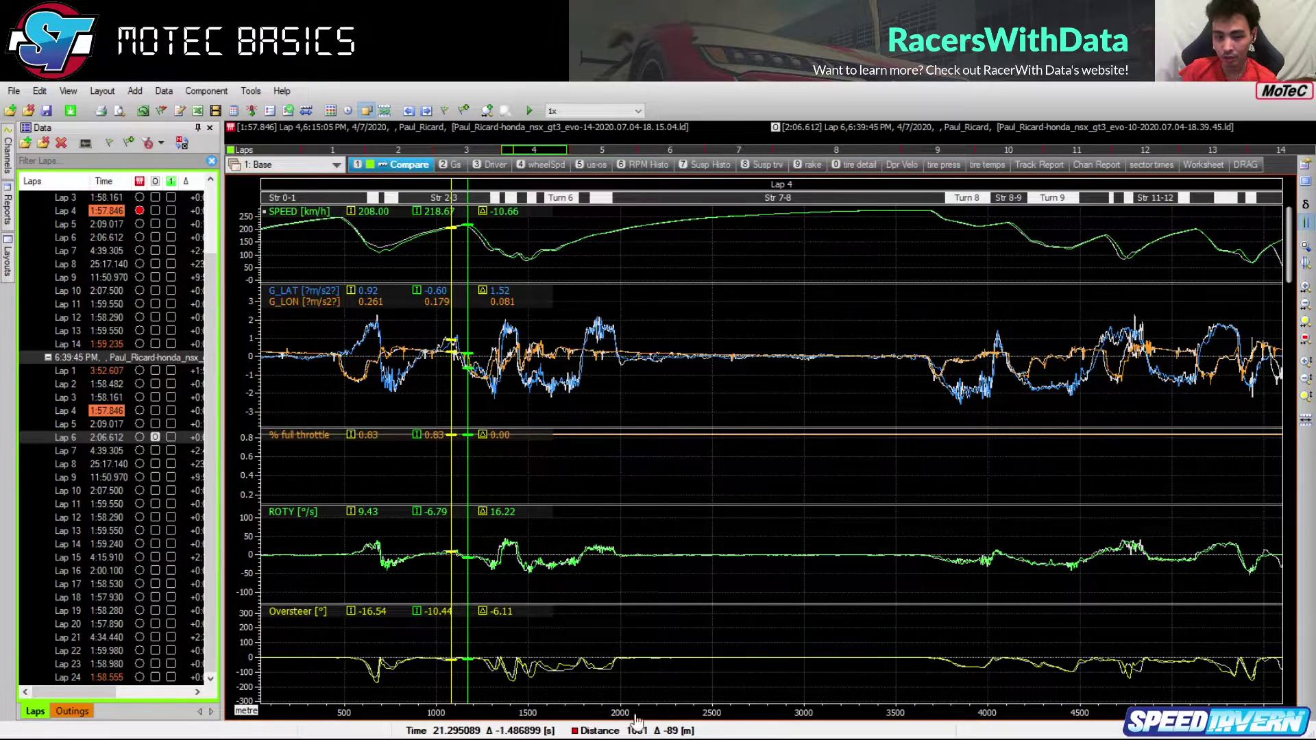
key("Escape")
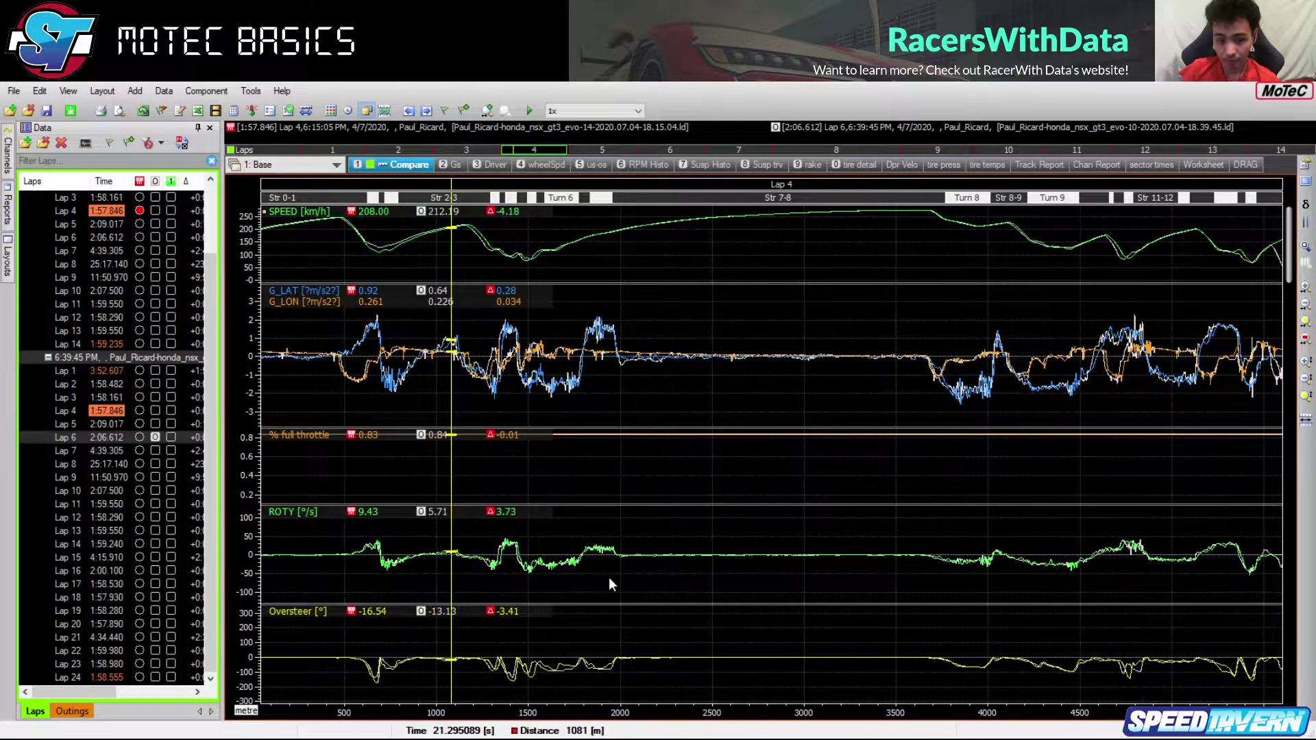
mouse_move(447, 268)
left_mouse_down()
mouse_move(377, 260)
mouse_move(463, 261)
left_mouse_up()
left_click(449, 248)
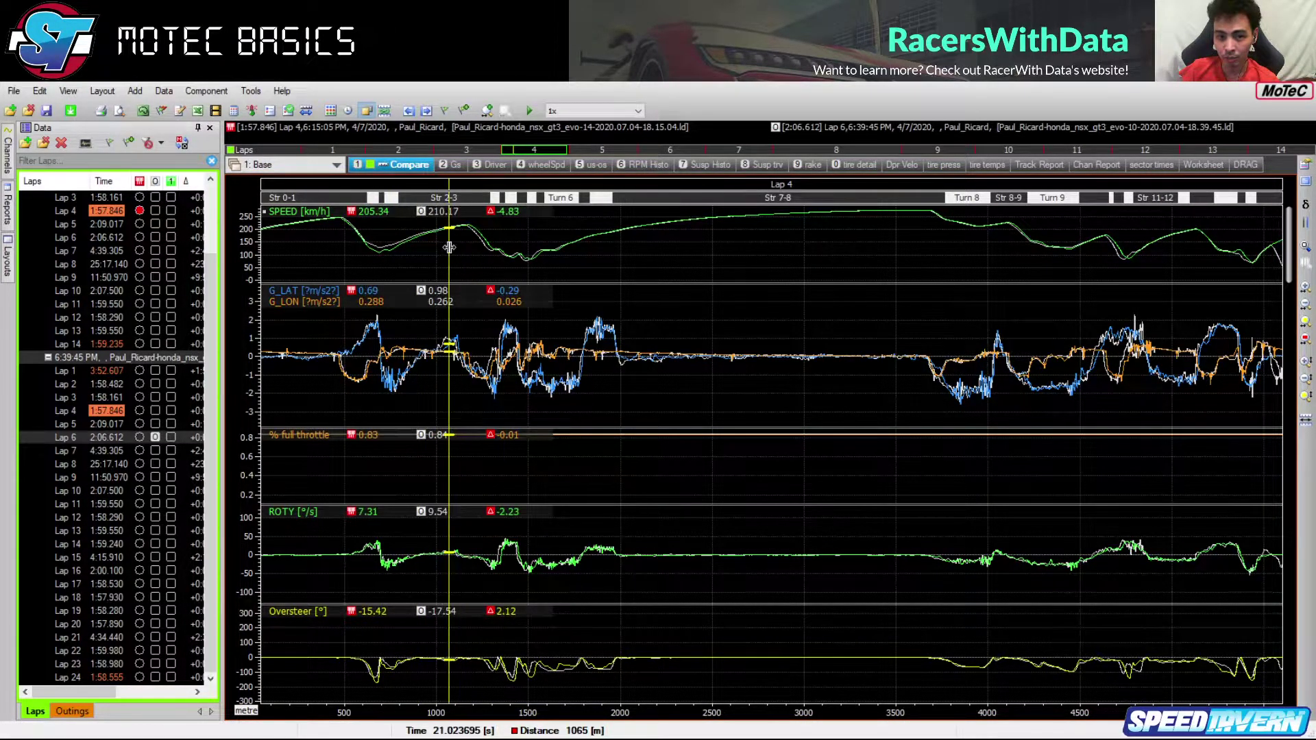
scroll(459, 245, "up", 3)
left_click_drag(449, 251, 515, 247)
key("space")
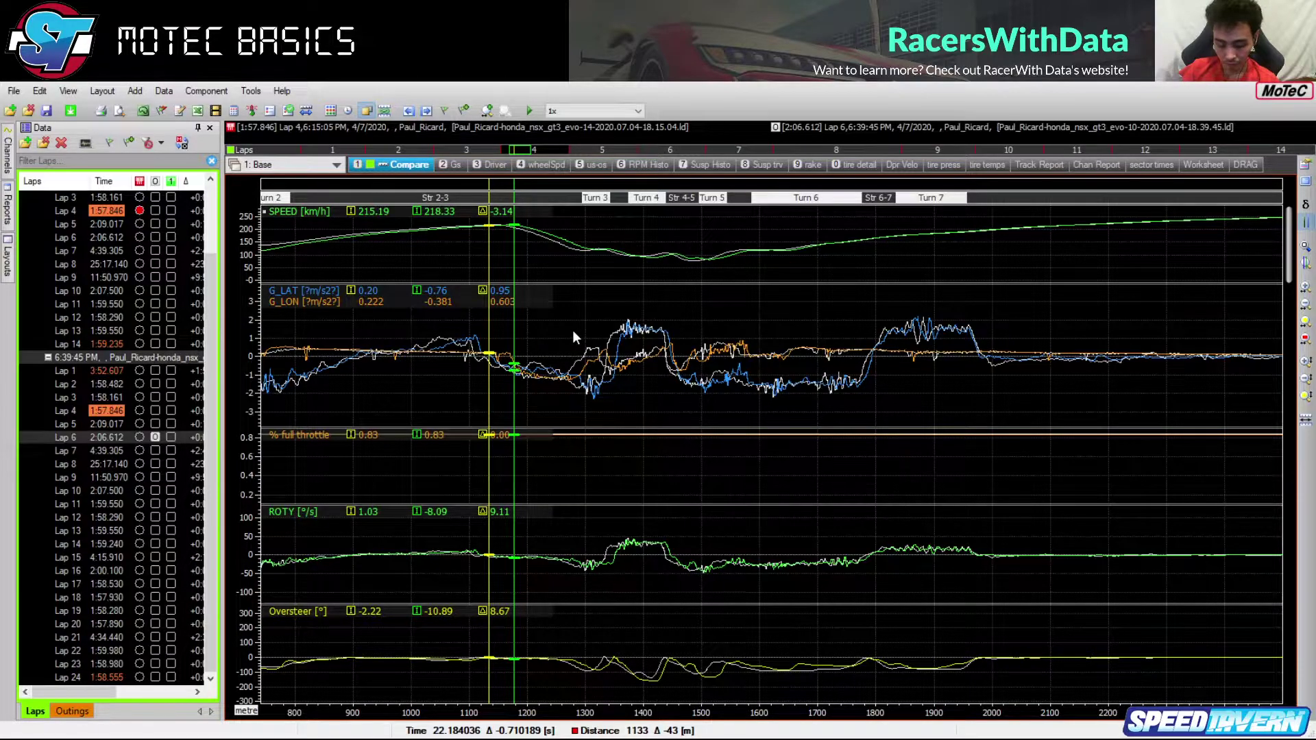
Clear the datum, place a new one at lap 4's braking point before Turn 3, and return to the overlaid laps' comparison values
key("space")
left_click(483, 255)
left_click_drag(482, 255, 519, 251)
key("space")
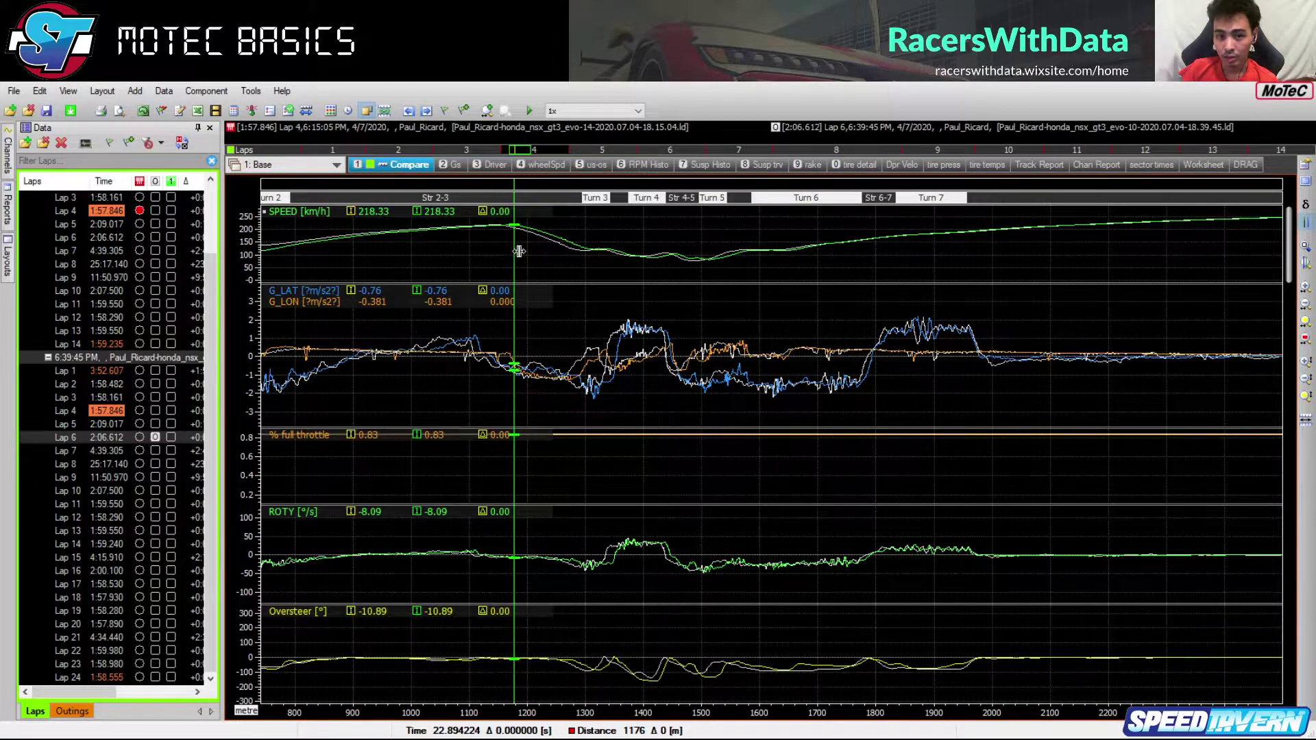
key("space")
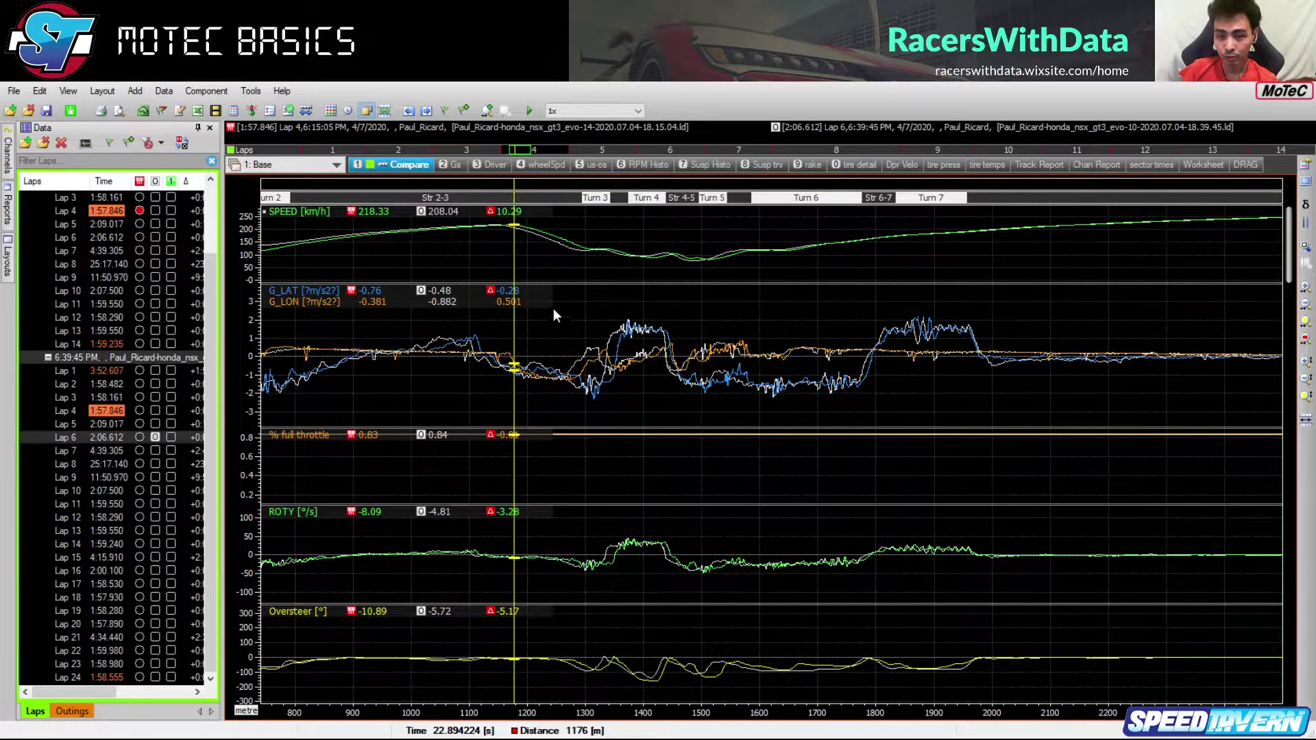
Show the full lap on the Driver worksheet and remove the lap 6 overlay
scroll(545, 277, "down", 4)
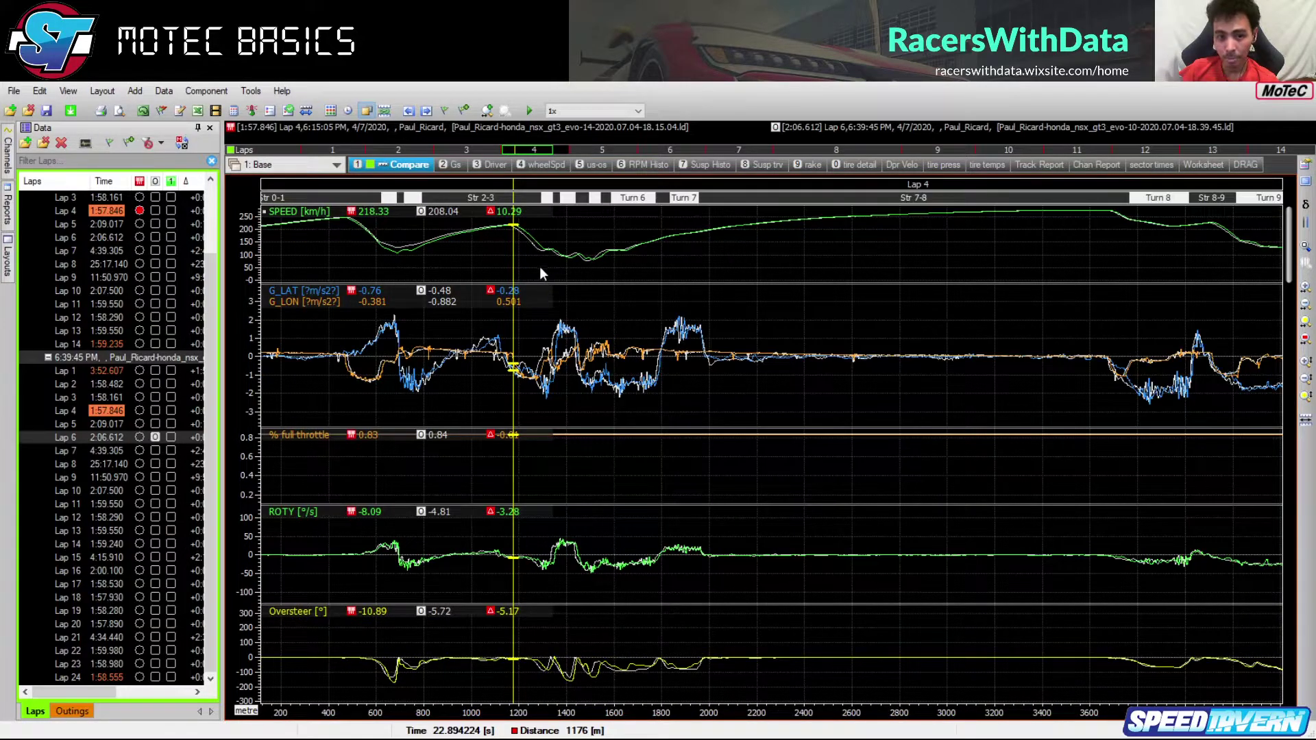
scroll(541, 275, "down", 3)
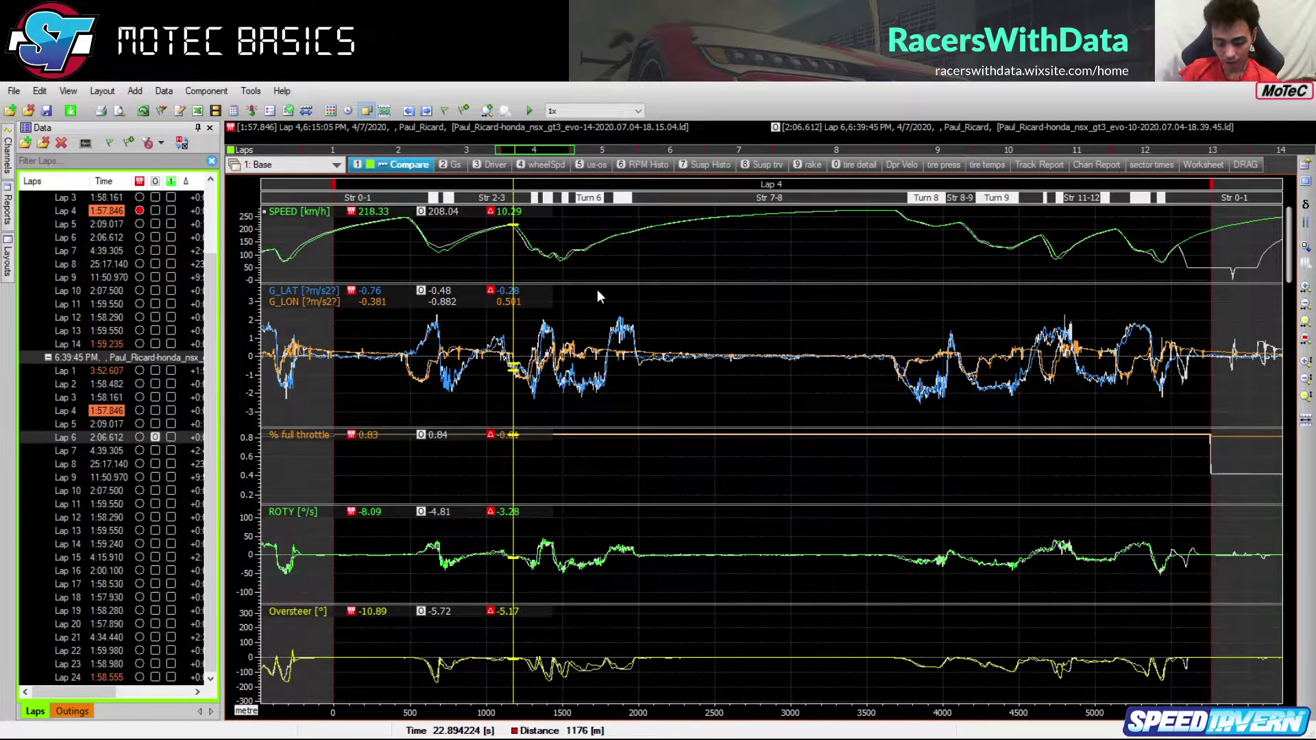
scroll(594, 274, "up", 1)
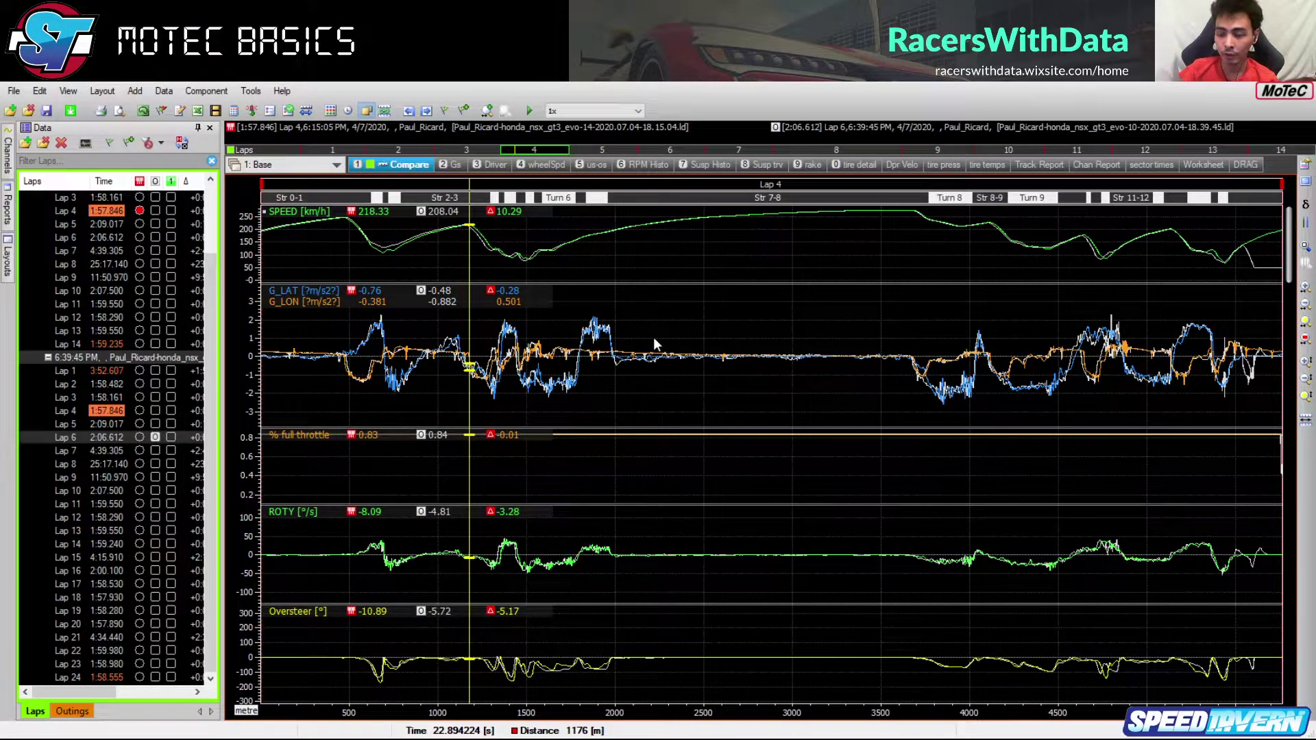
left_click(488, 164)
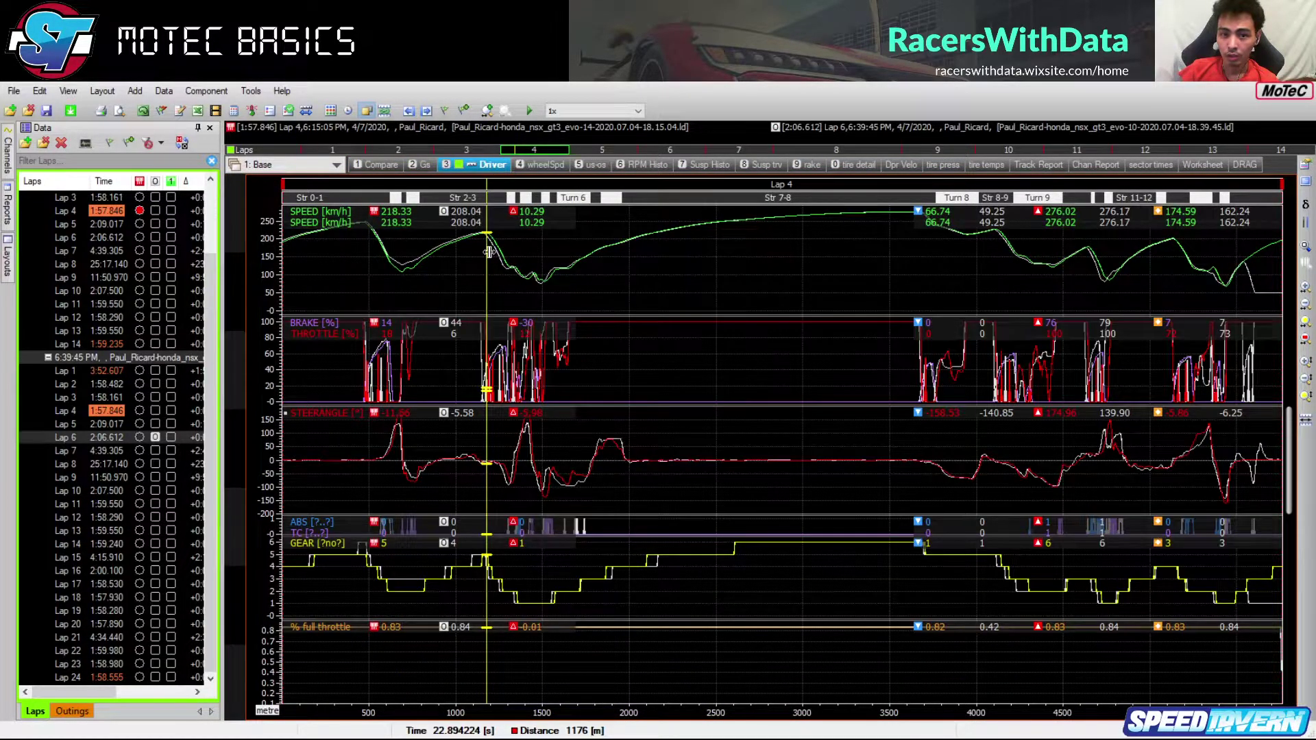
left_click(154, 437)
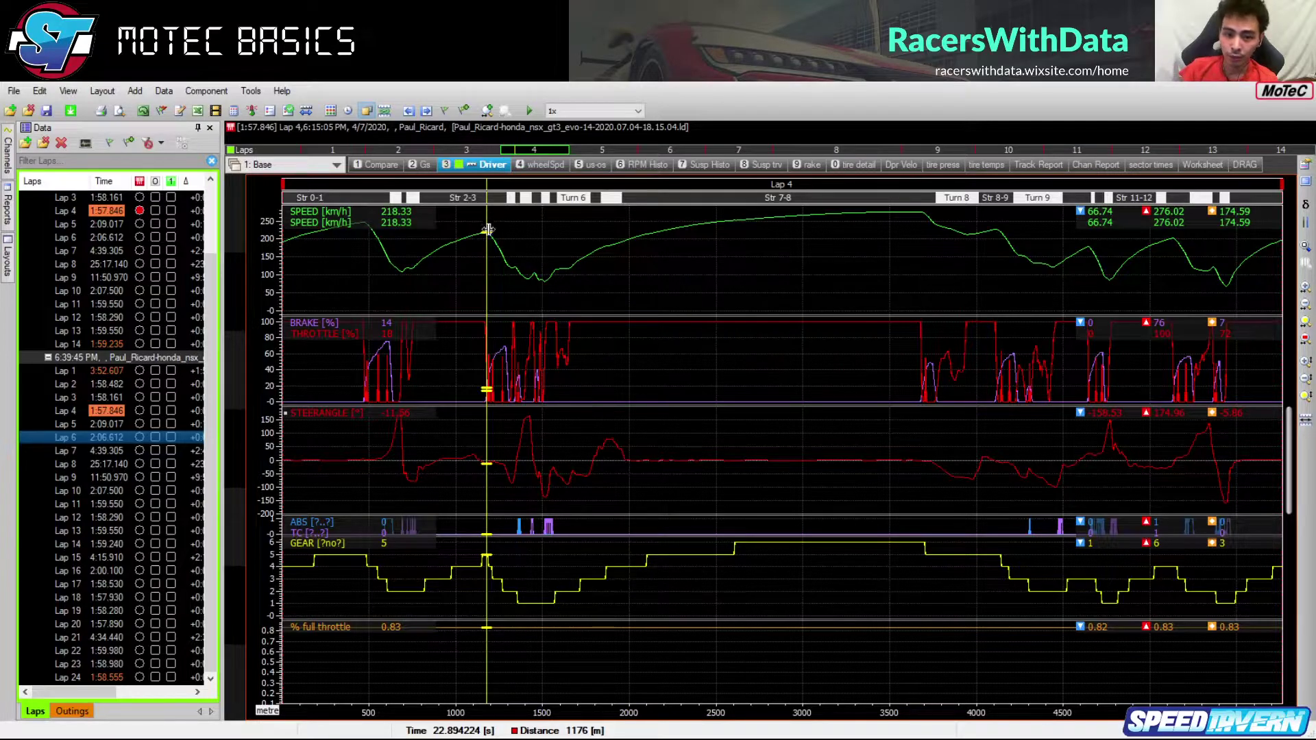
Examine lap 4's speed, brake and throttle traces from the approach through the braking zone of Turn 1
left_click_drag(488, 264, 364, 268)
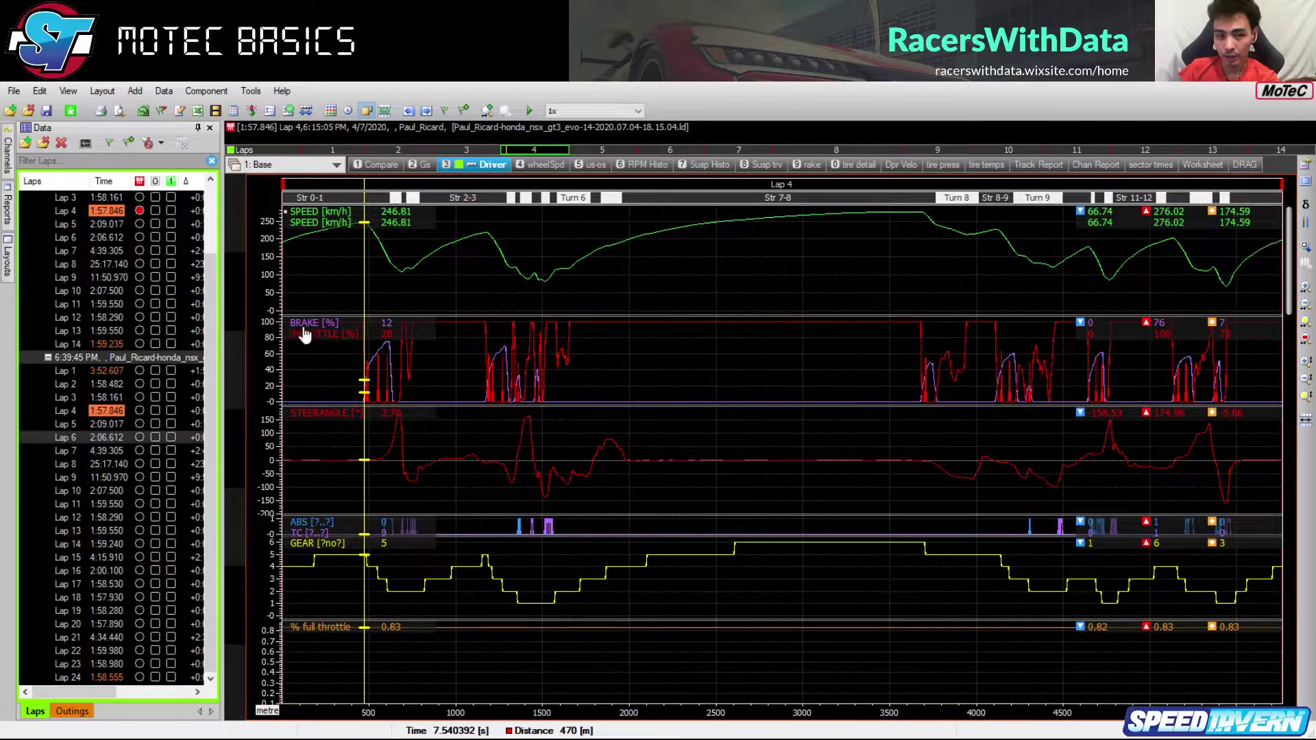
left_click(341, 353)
mouse_move(340, 353)
left_mouse_down()
mouse_move(370, 358)
mouse_move(338, 356)
left_mouse_up()
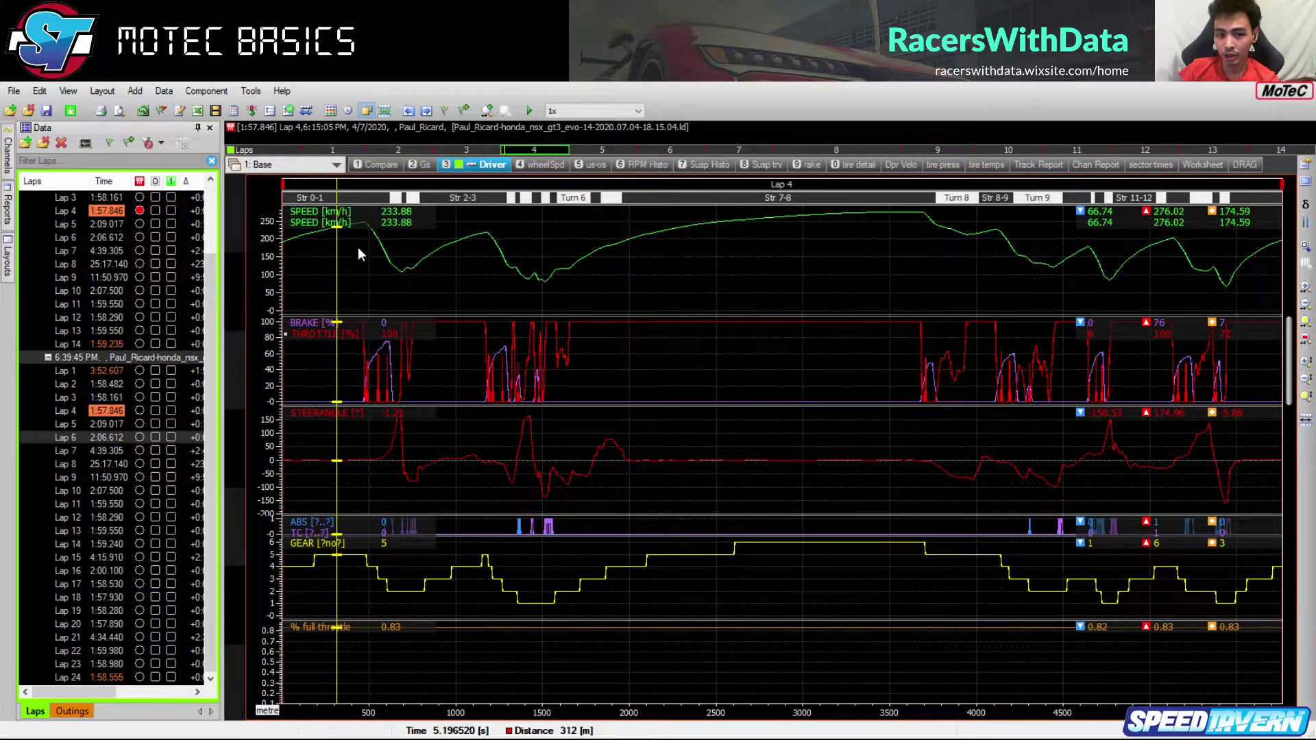
left_click(376, 362)
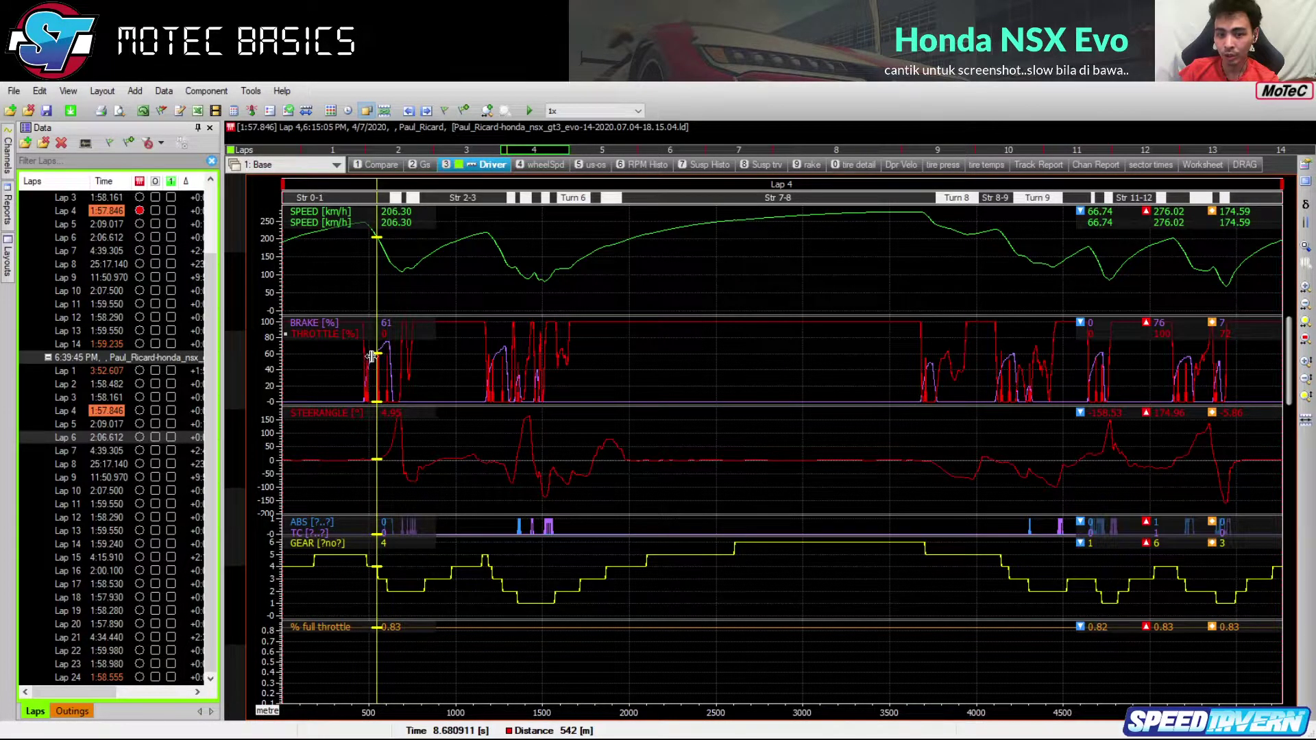
left_click_drag(376, 374, 381, 379)
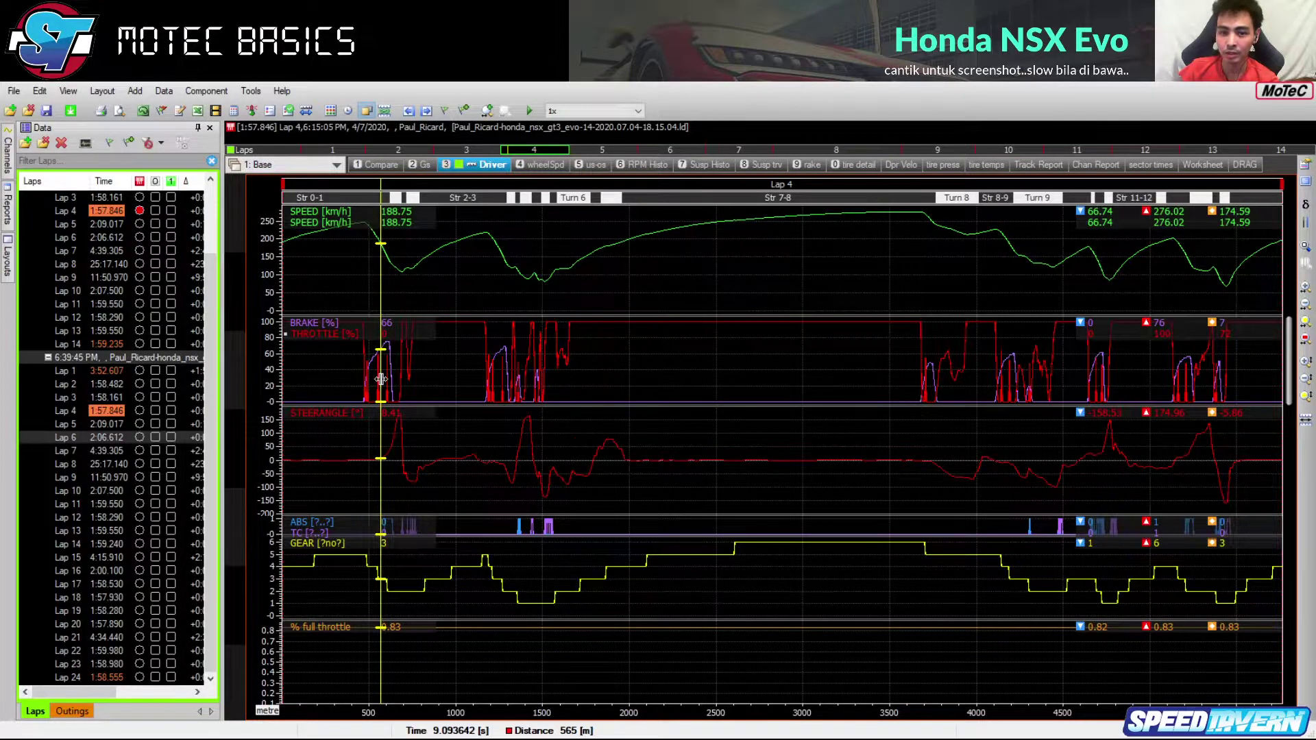
left_click_drag(383, 372, 376, 366)
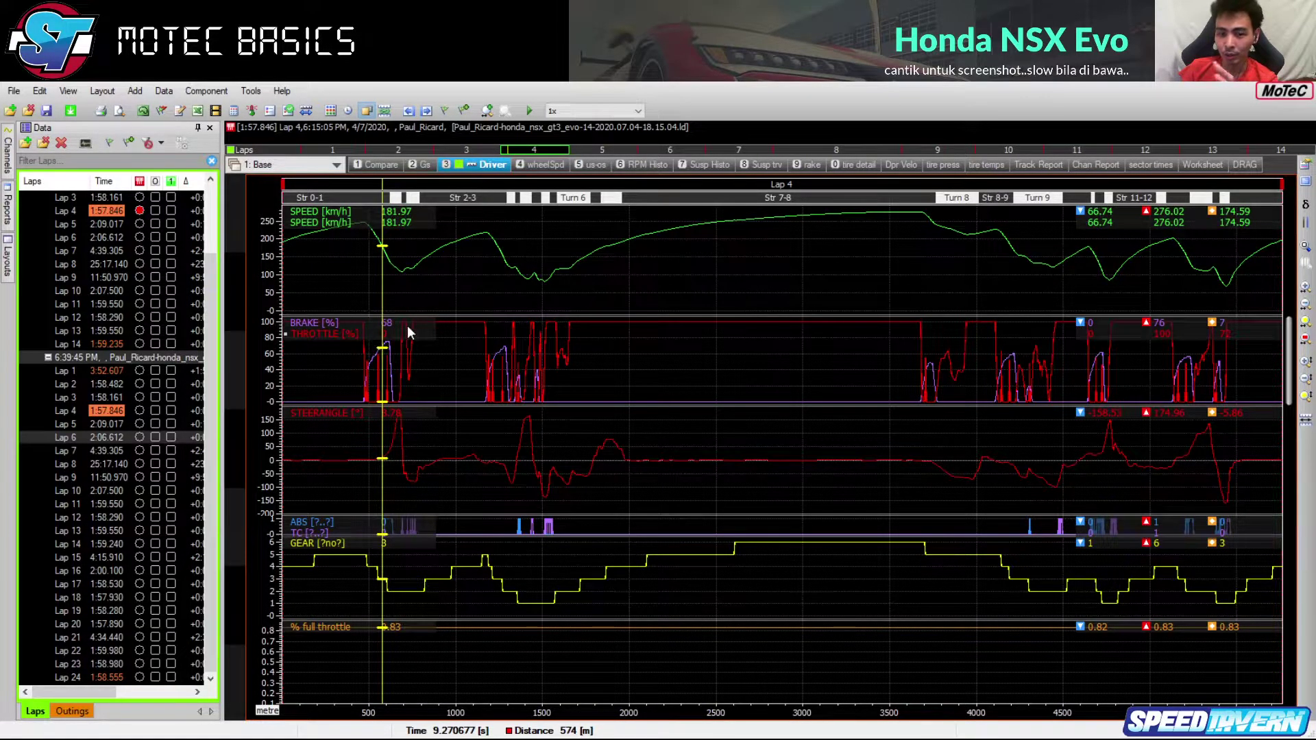
Inspect lap 4's brake pressure and steering angle in the braking zone before Turn 3
left_click_drag(381, 425, 504, 425)
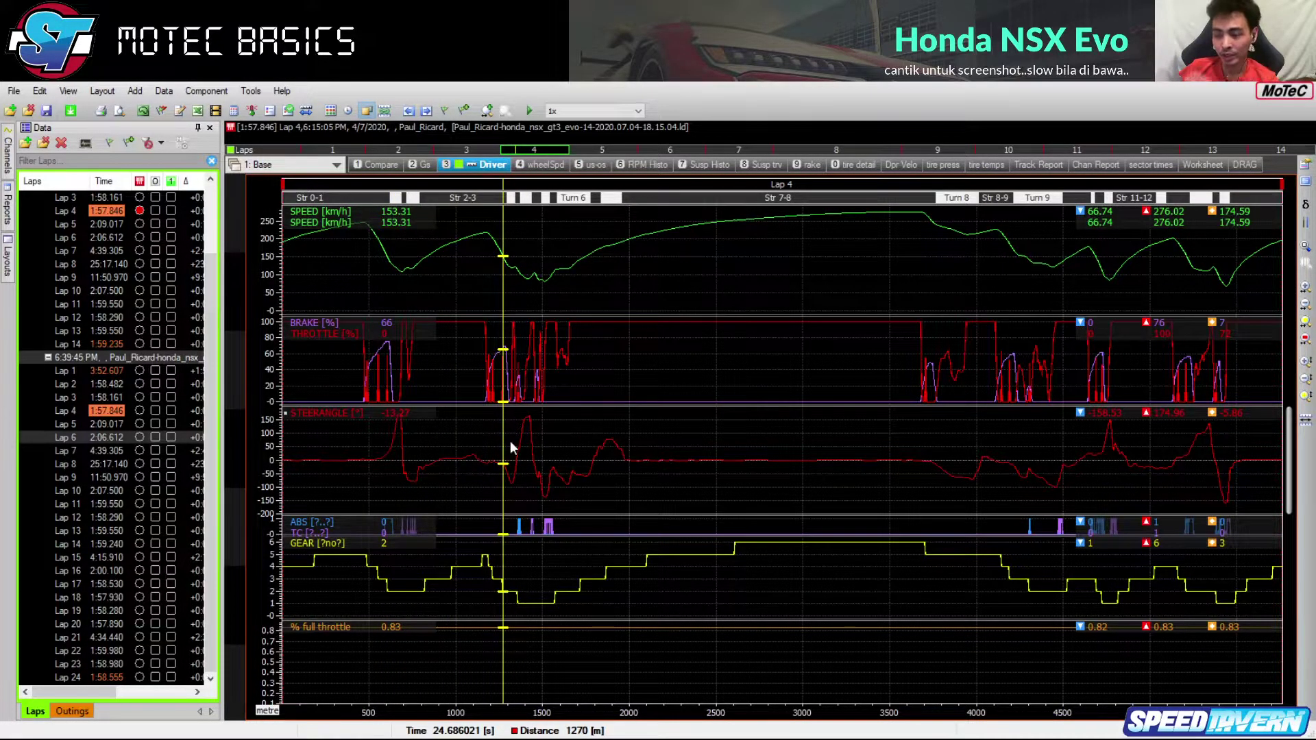
left_click(507, 377)
left_click_drag(507, 376, 501, 377)
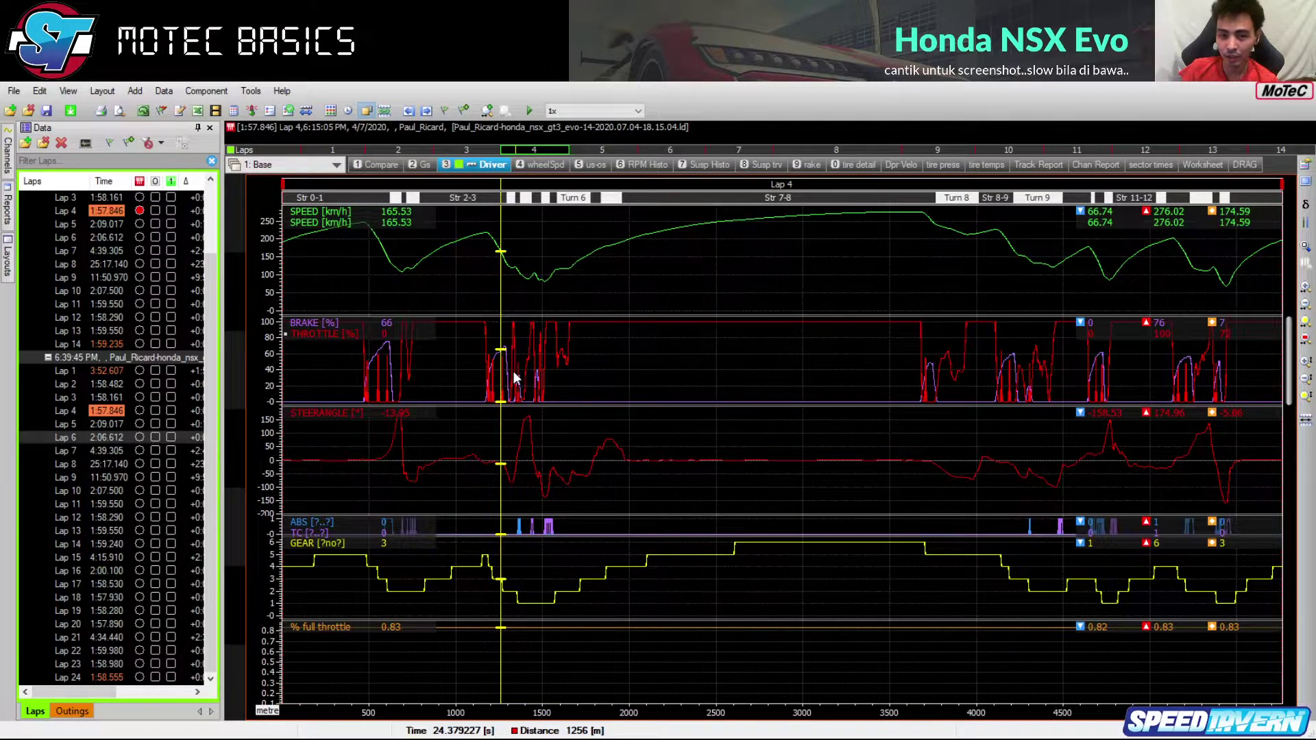
Review lap 4's braking and throttle blips into Turn 1 up close and across the whole lap
left_click_drag(499, 381, 366, 388)
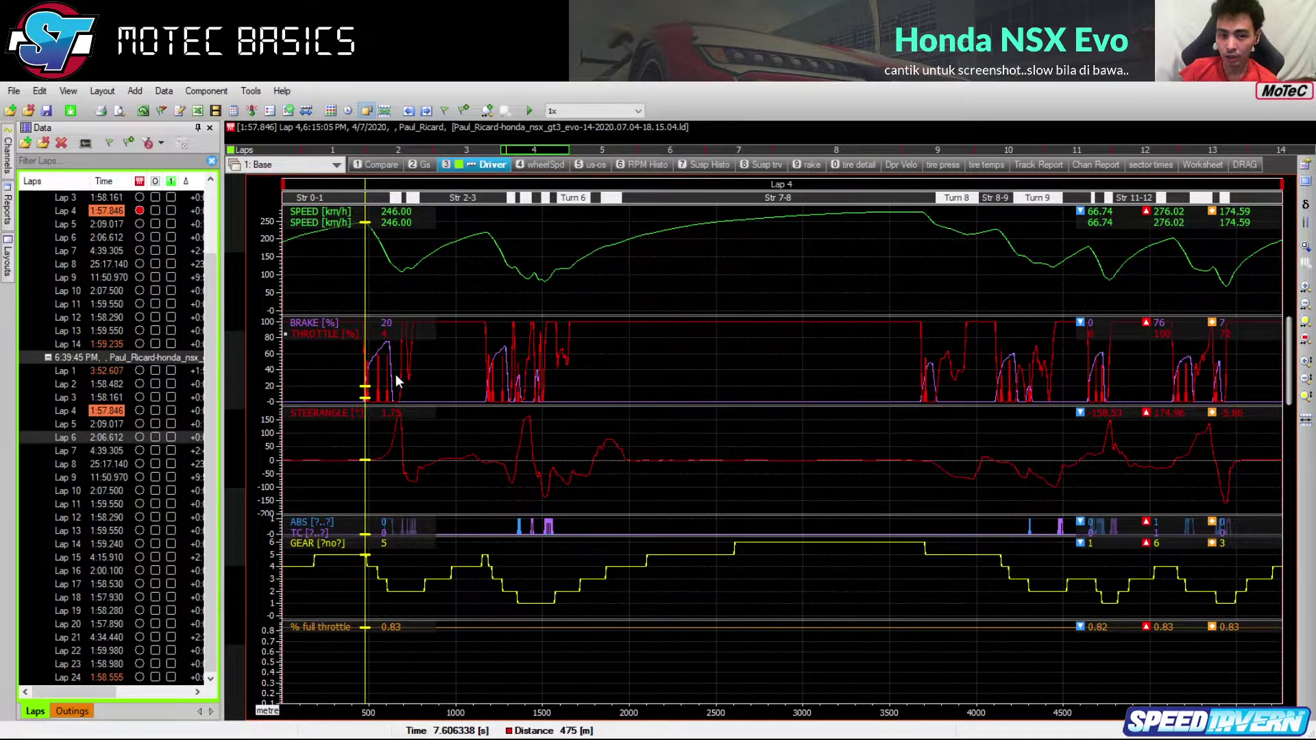
mouse_move(370, 282)
left_mouse_down()
mouse_move(414, 281)
mouse_move(364, 282)
mouse_move(401, 281)
mouse_move(380, 282)
mouse_move(389, 295)
left_mouse_up()
scroll(413, 370, "up", 5)
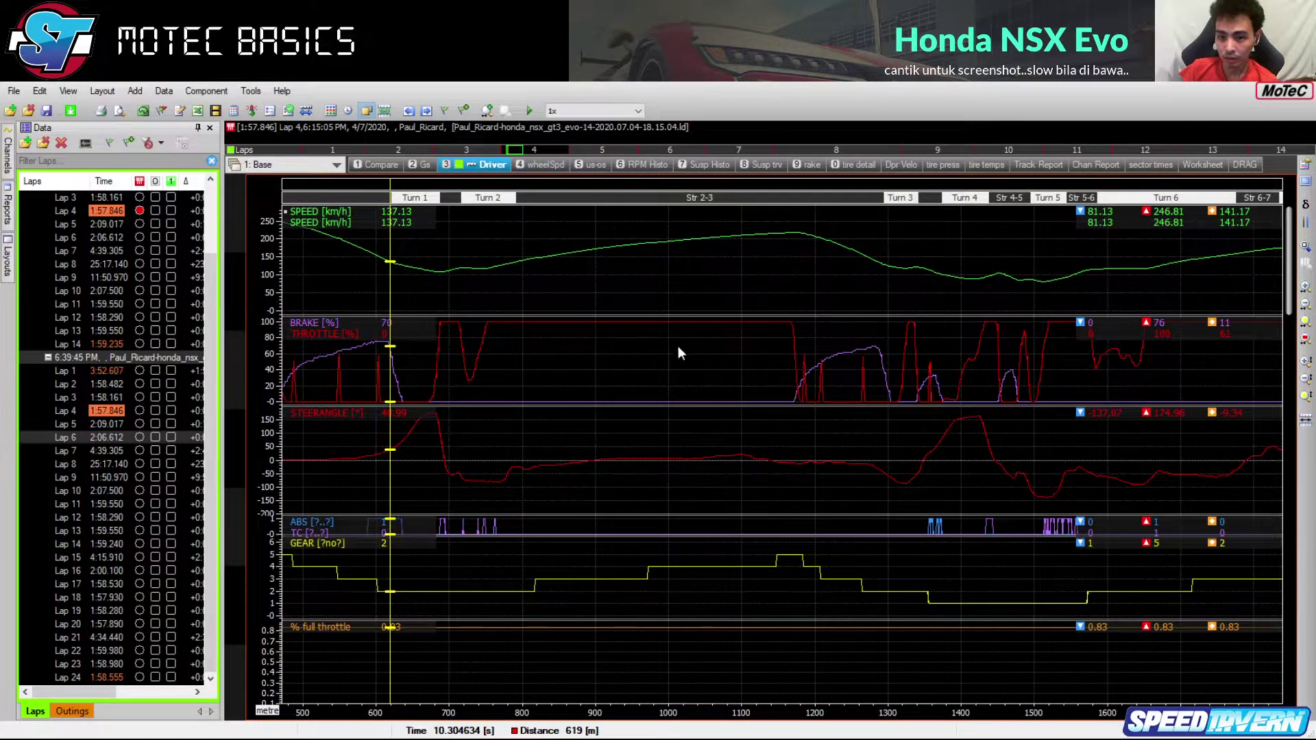
scroll(678, 347, "down", 3)
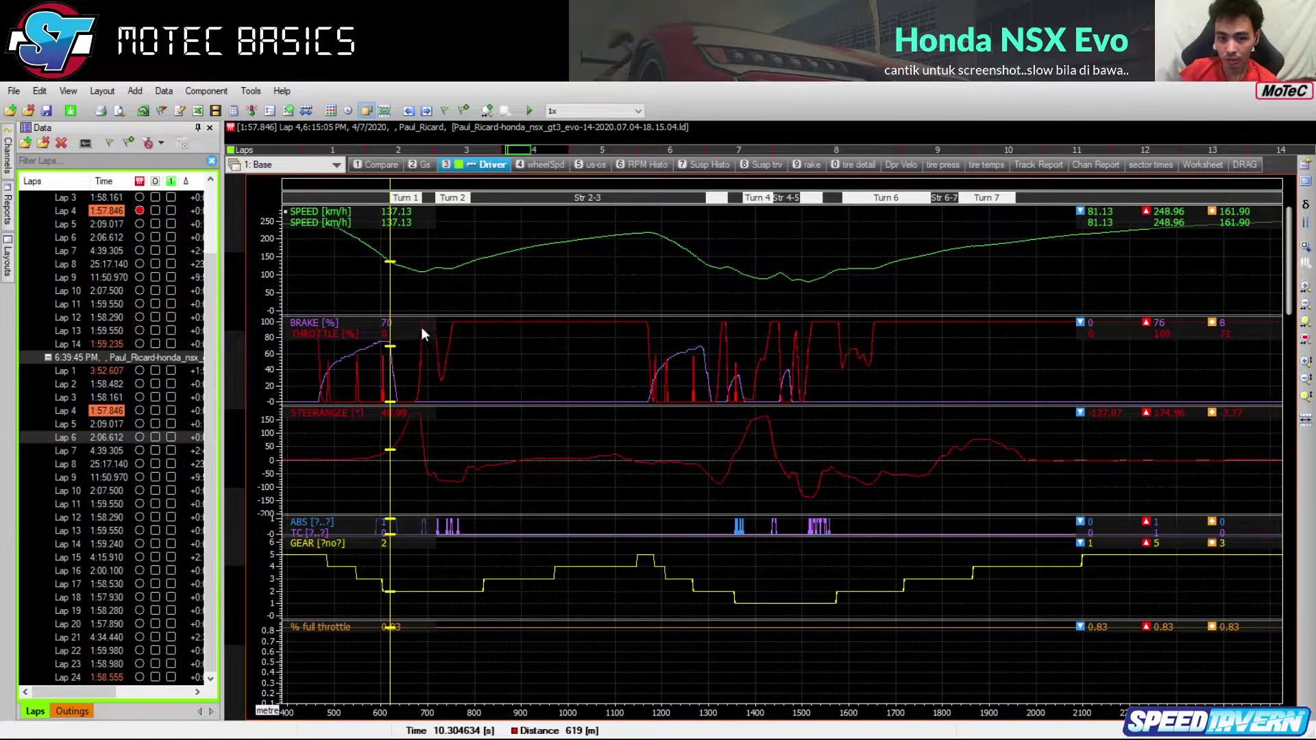
scroll(887, 368, "down", 2)
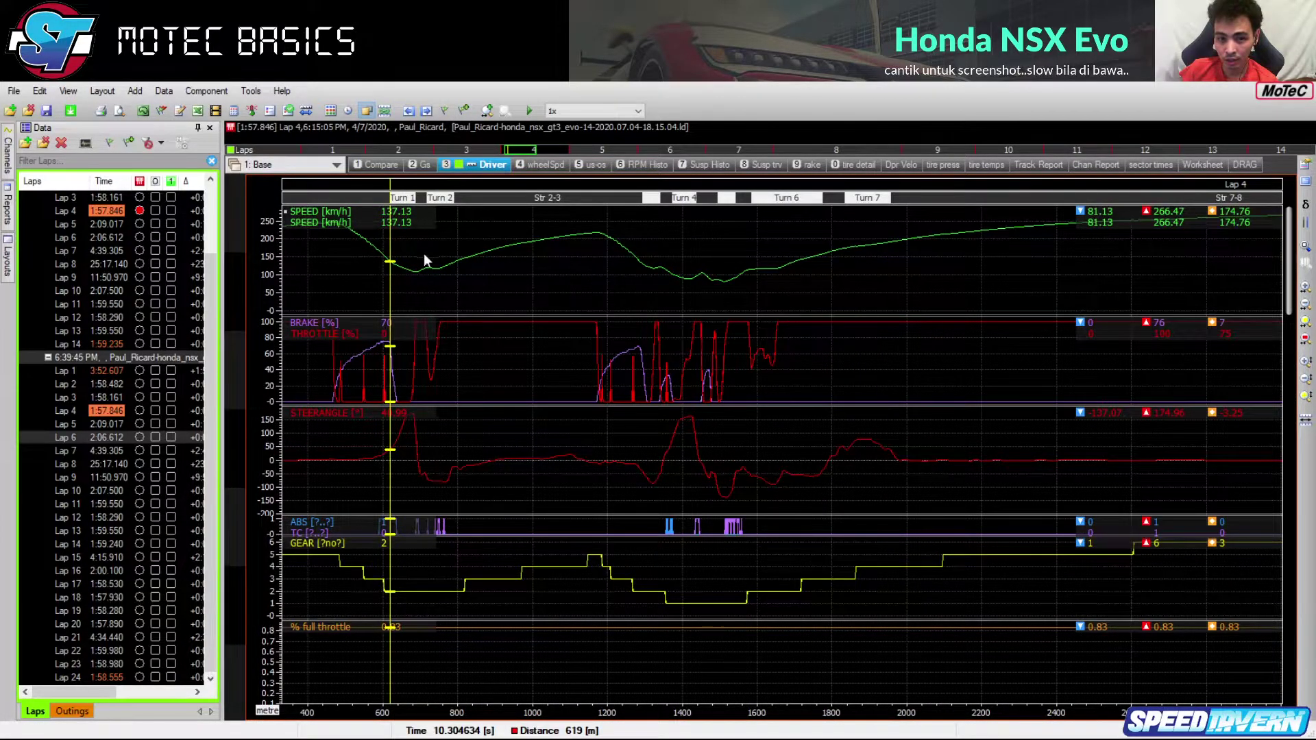
scroll(769, 443, "down", 3)
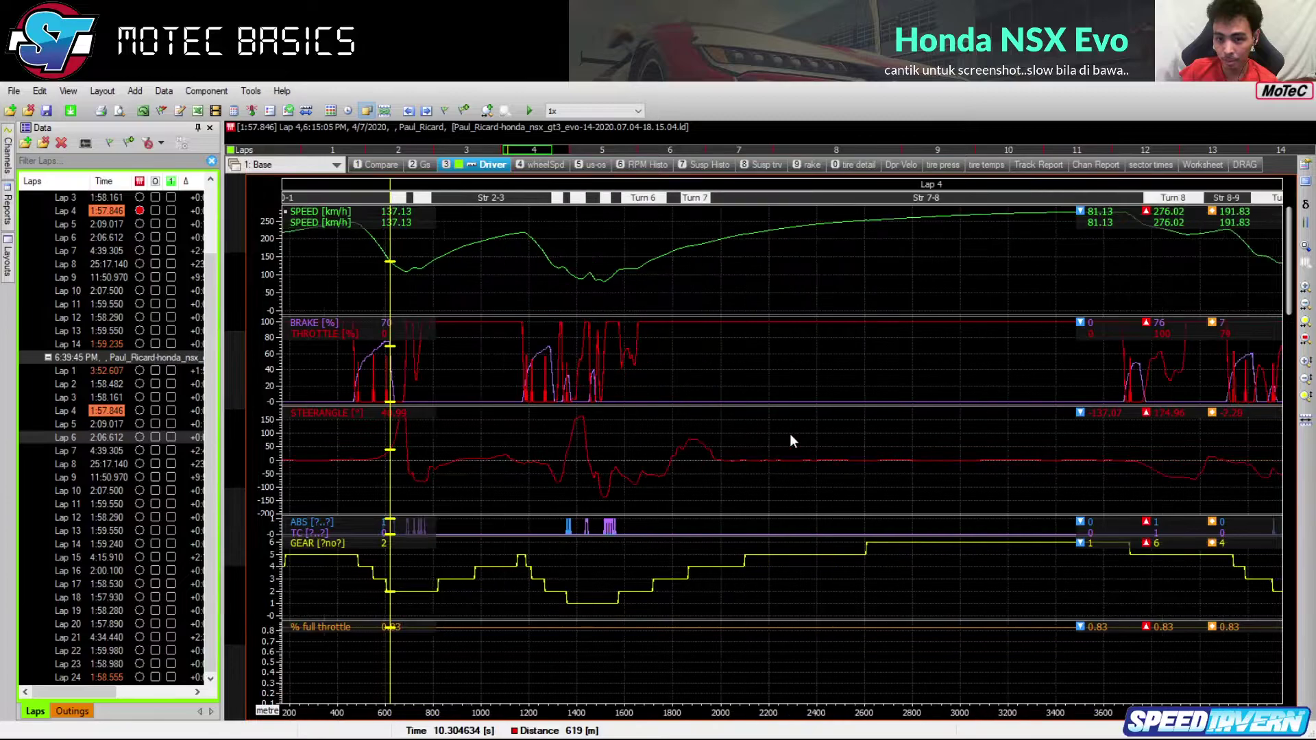
scroll(790, 433, "down", 2)
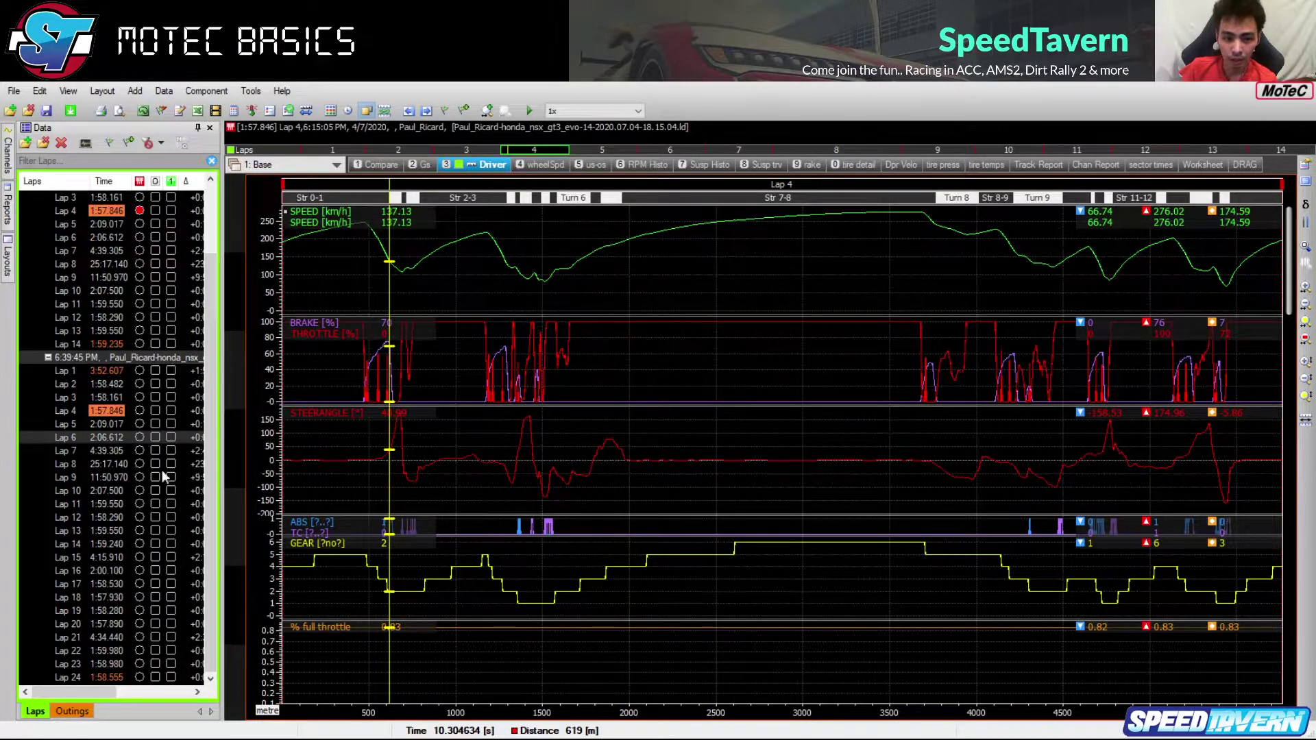
scroll(860, 376, "down", 1)
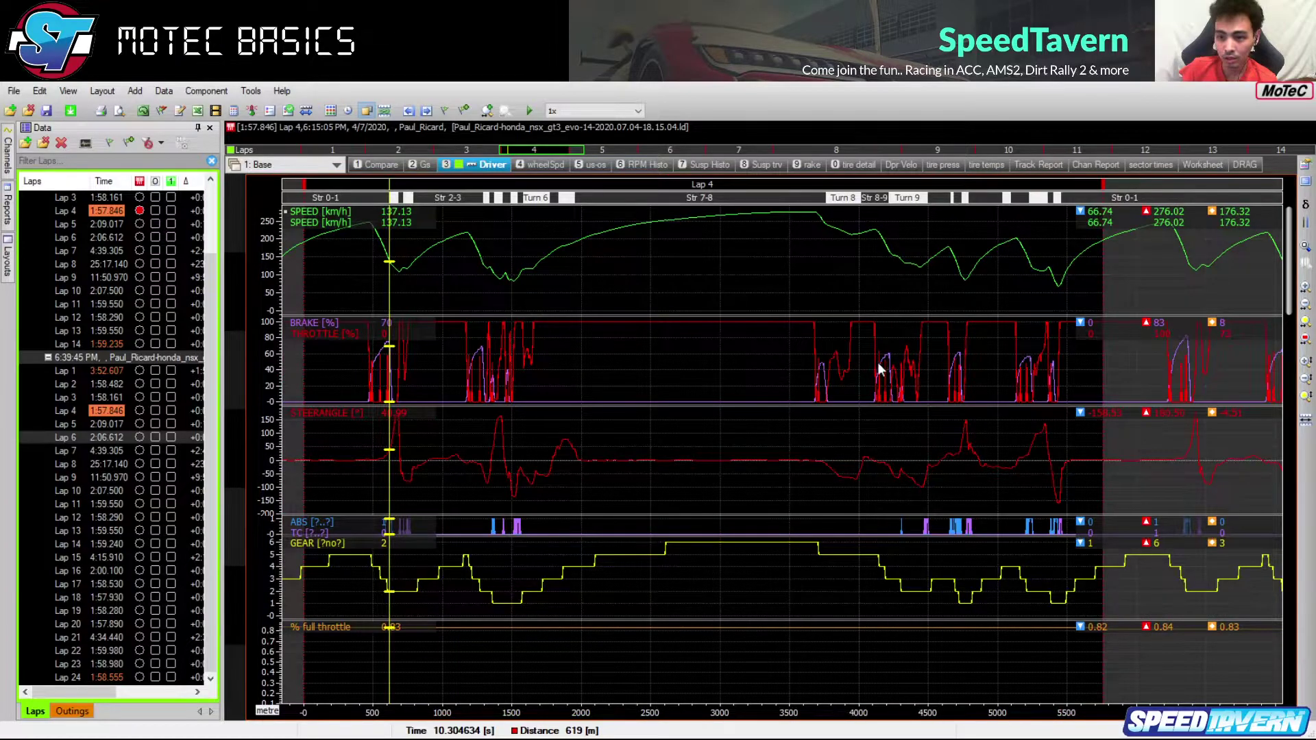
scroll(803, 381, "up", 1)
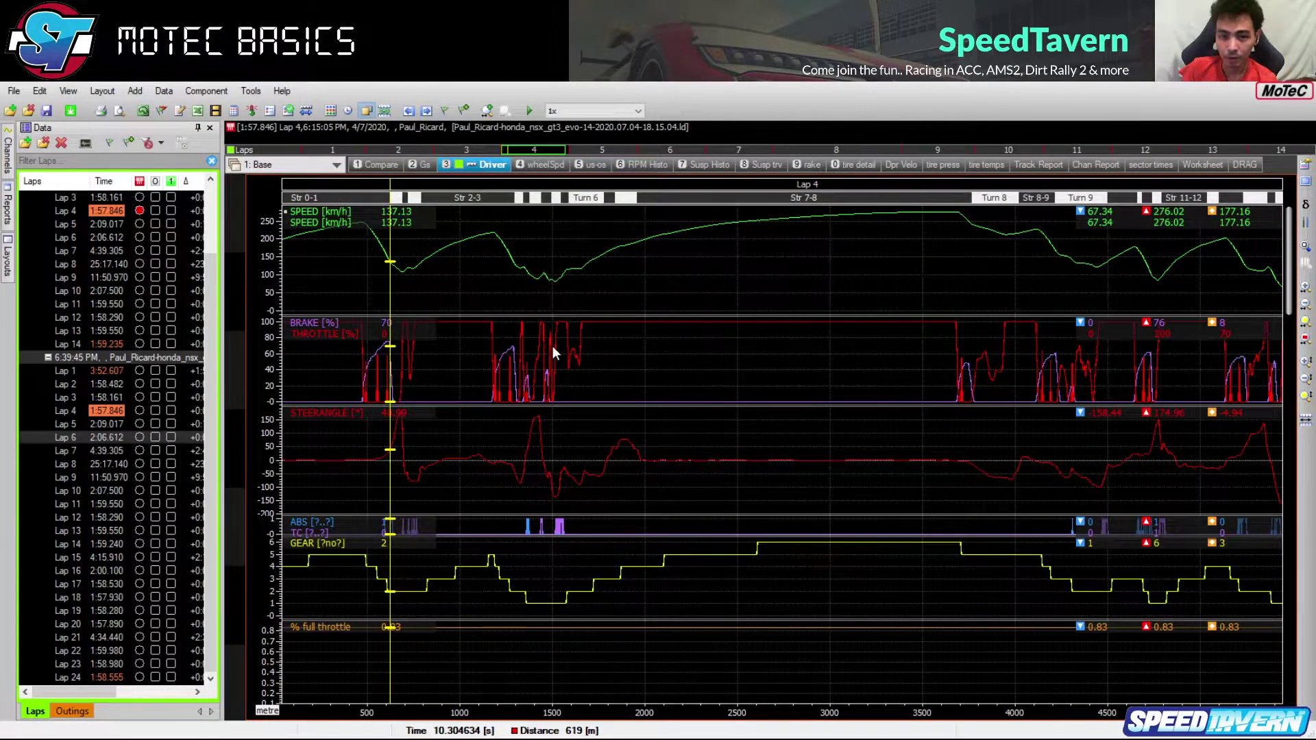
Display lap 22 of the 6:39:45 PM log as the main lap and scan its brake and throttle traces
left_click(152, 650)
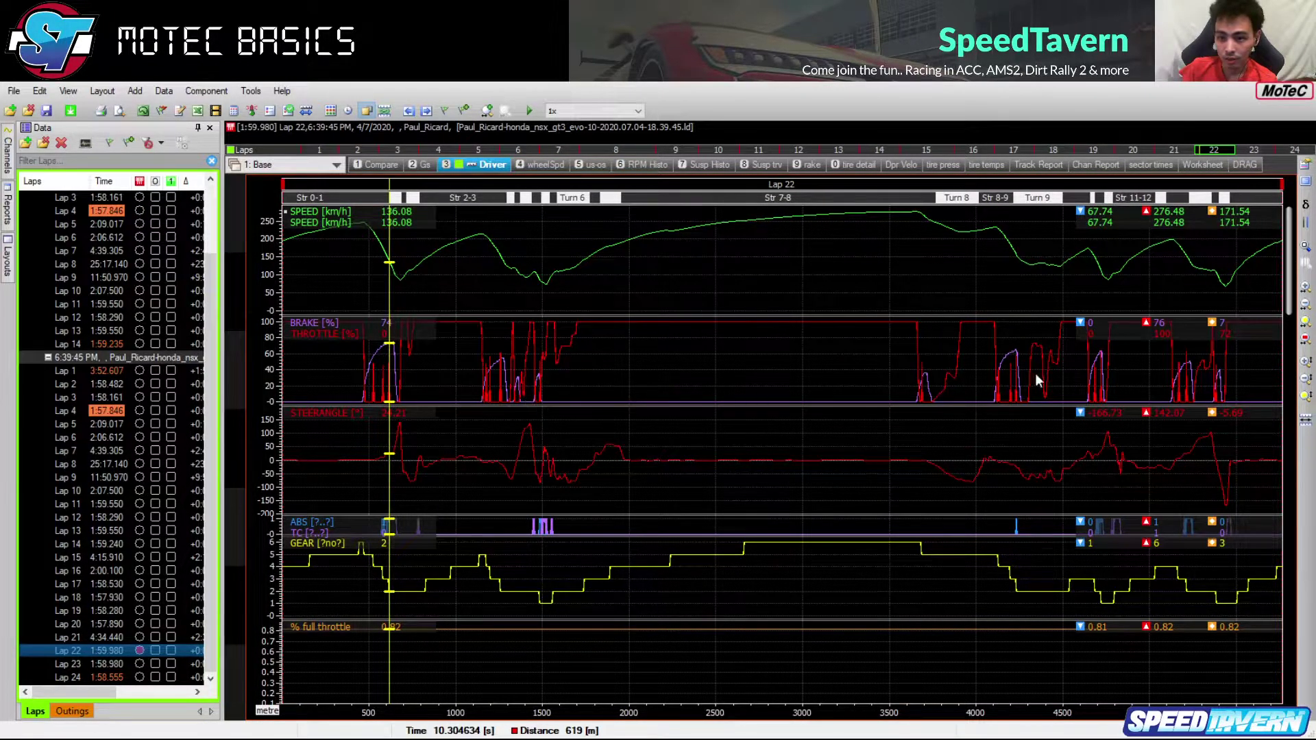
left_click_drag(944, 380, 1113, 375)
scroll(1113, 375, "down", 3)
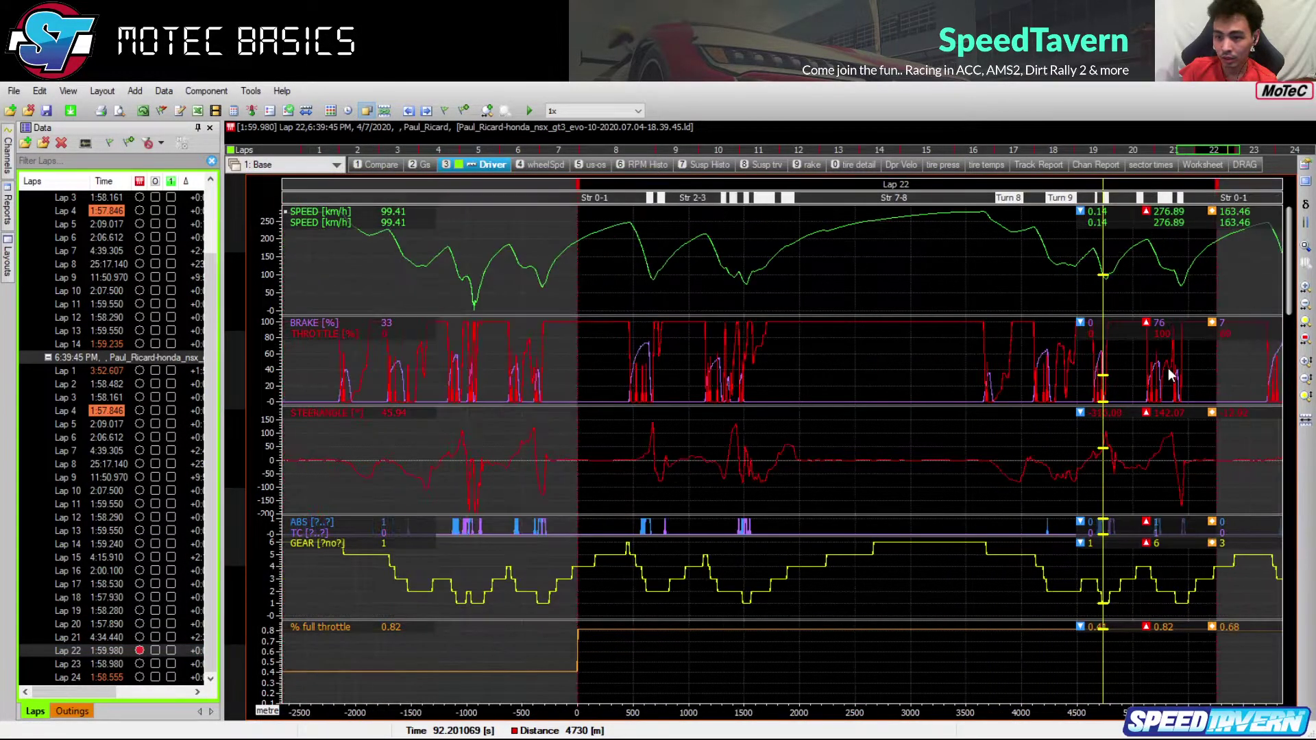
left_click_drag(679, 371, 525, 360)
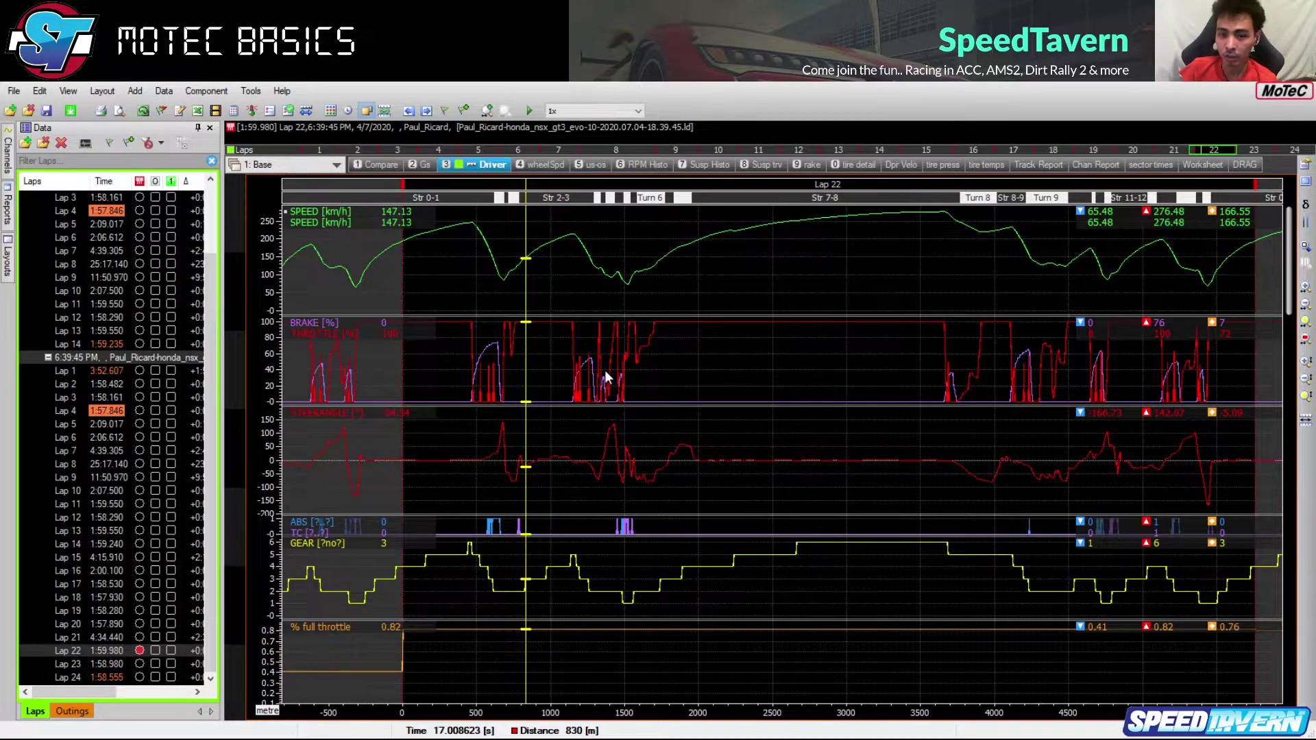
Examine how lap 22's brake release overlaps with steering angle and ABS activity through Turn 1
left_click_drag(525, 375, 488, 376)
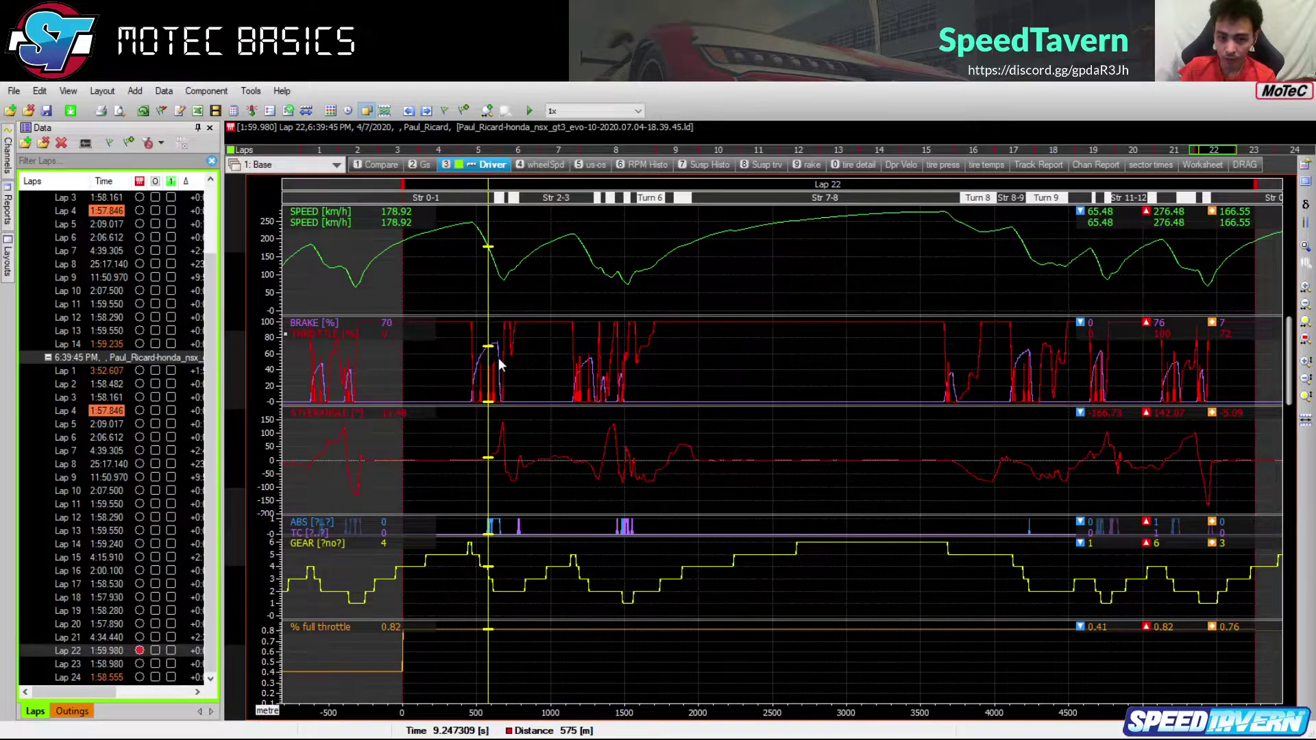
left_click_drag(491, 364, 510, 363)
scroll(494, 364, "up", 2)
scroll(495, 366, "up", 1)
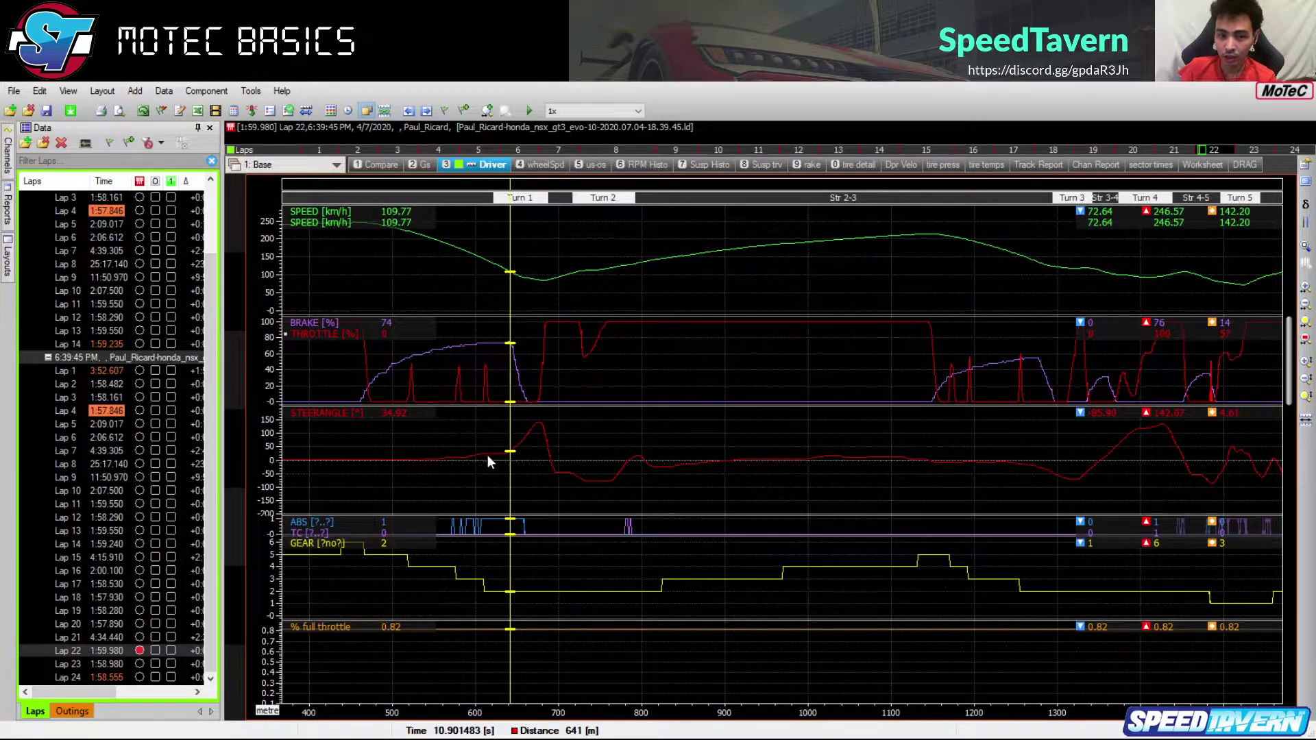
left_click_drag(511, 376, 512, 378)
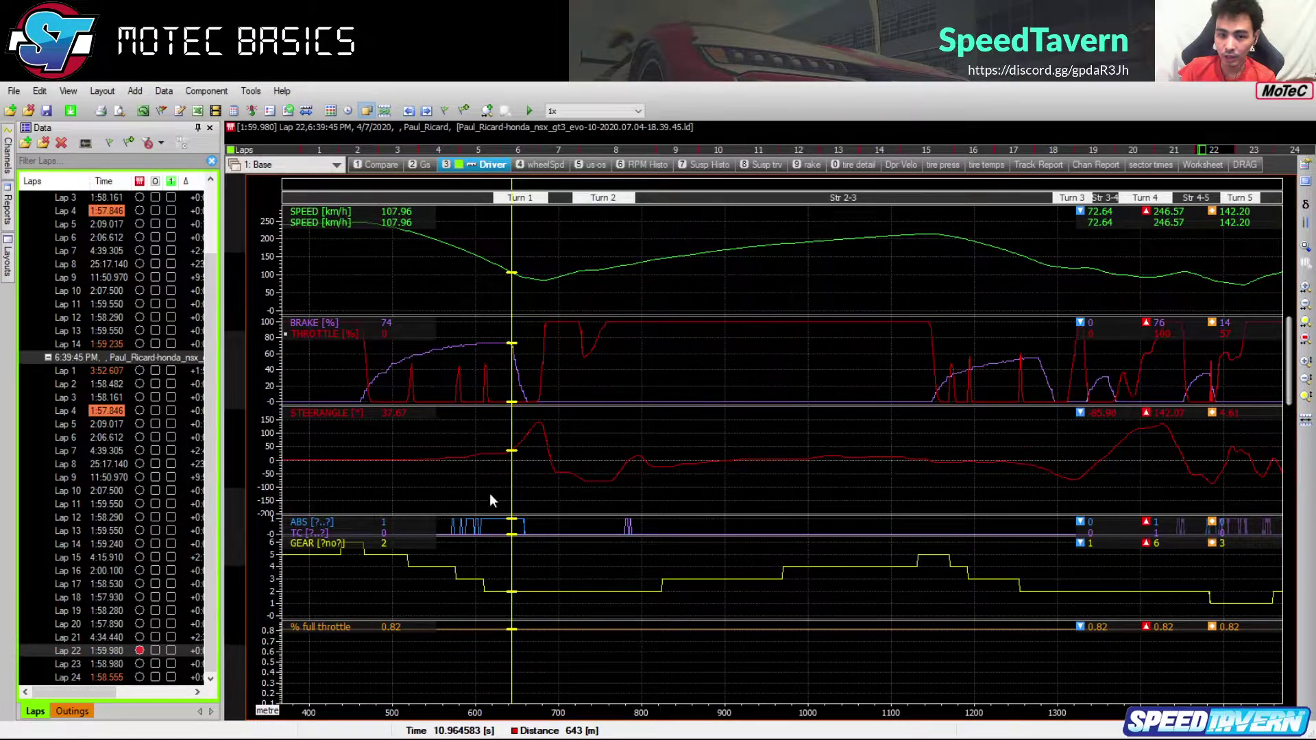
left_click_drag(514, 432, 521, 429)
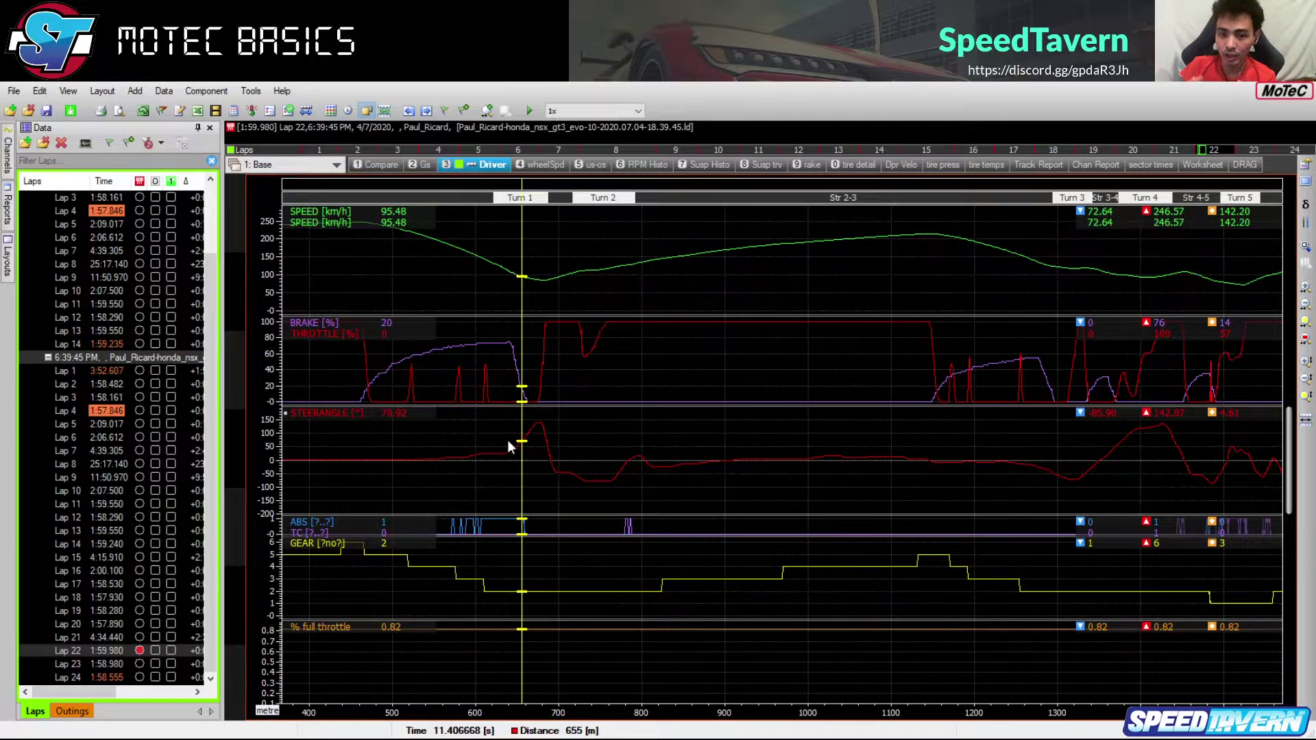
left_click_drag(522, 483, 533, 477)
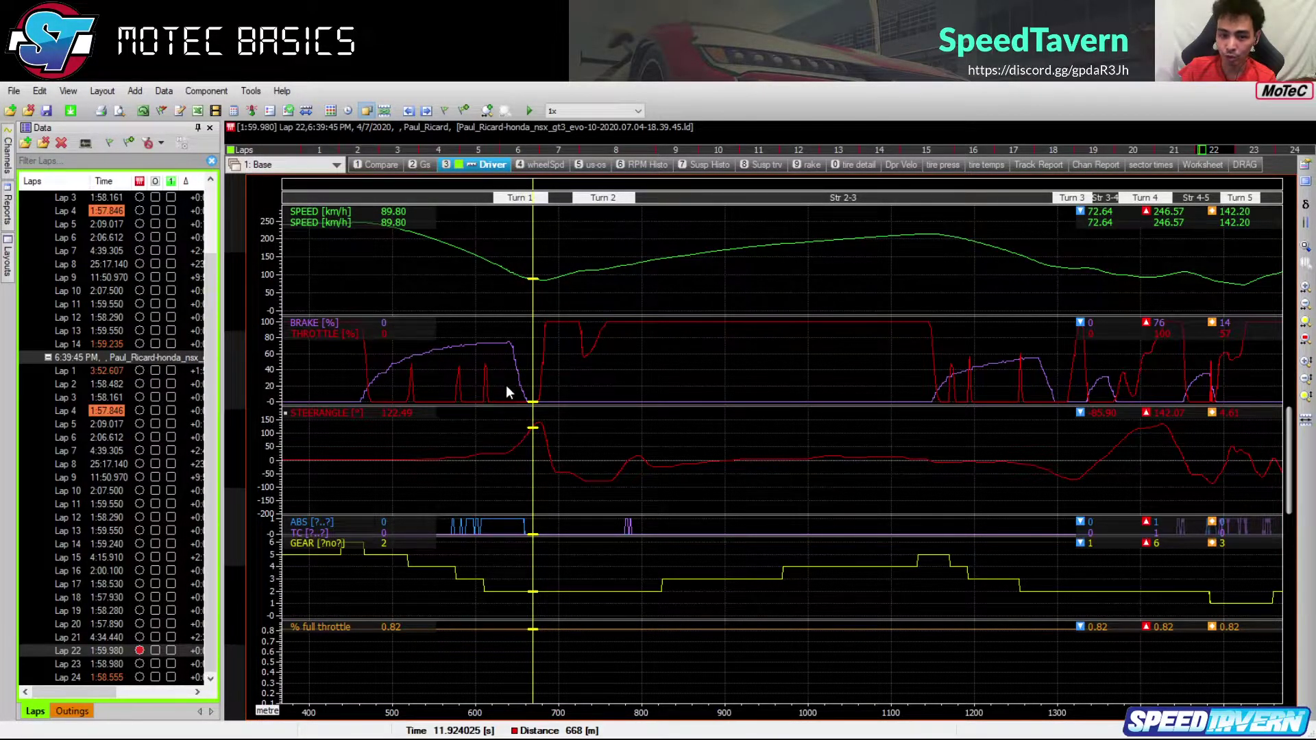
mouse_move(532, 358)
left_mouse_down()
mouse_move(492, 365)
mouse_move(516, 361)
left_mouse_up()
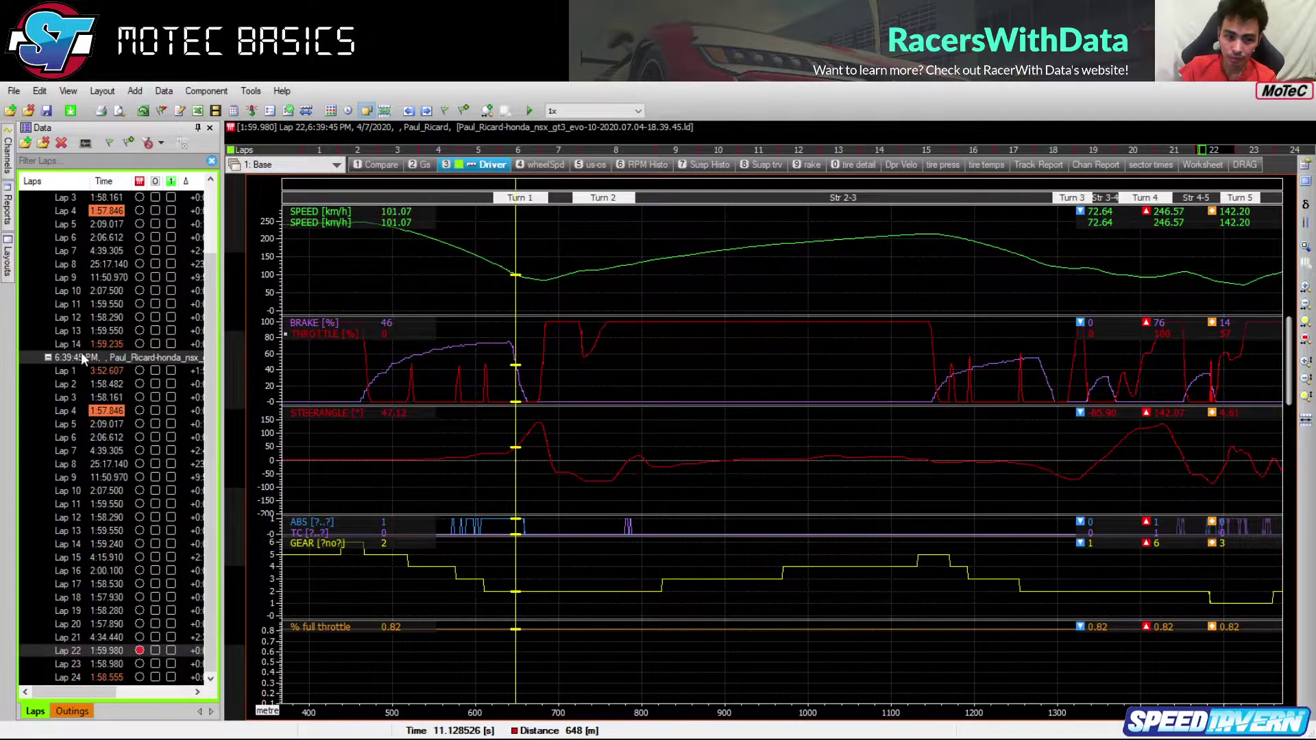
Unload all Paul Ricard logs and load the Kyalami NSX GT3 Evo logs from 17/11/2020 and 18/11/2020
left_click(48, 358)
left_click(67, 197)
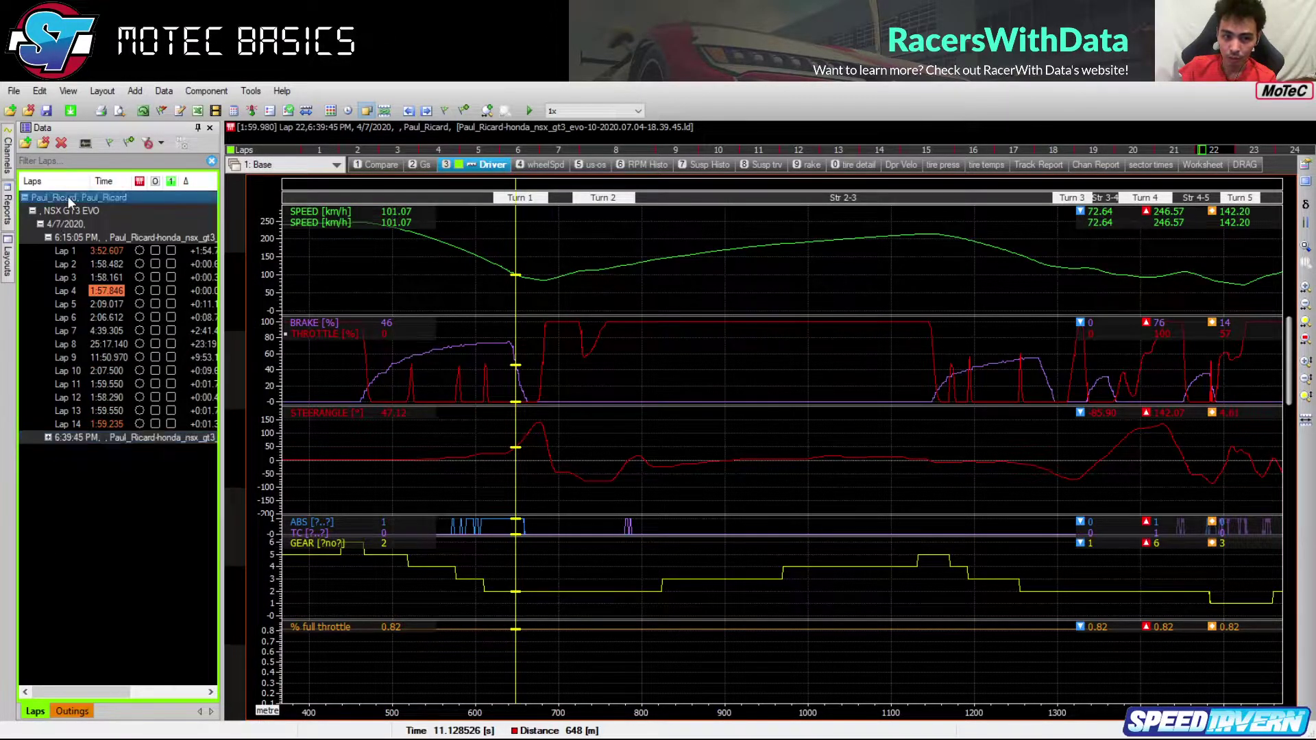
key("Delete")
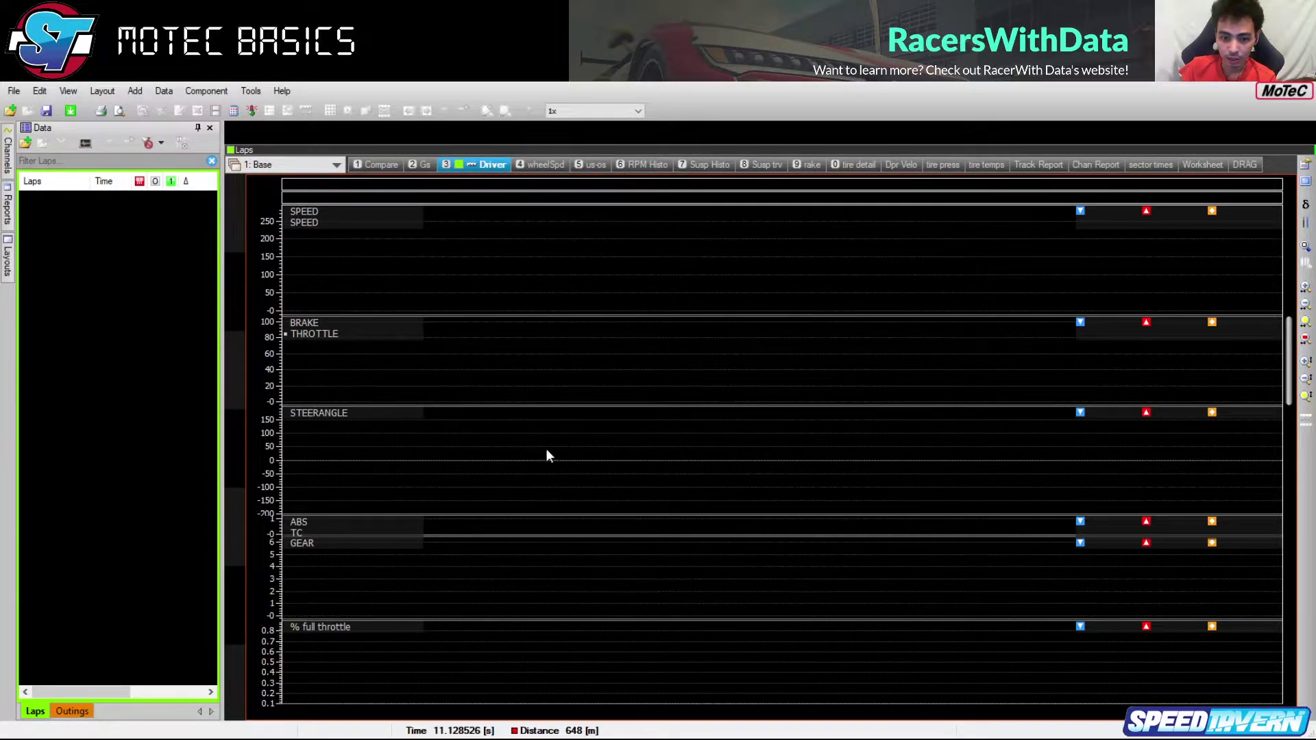
left_click(1071, 582)
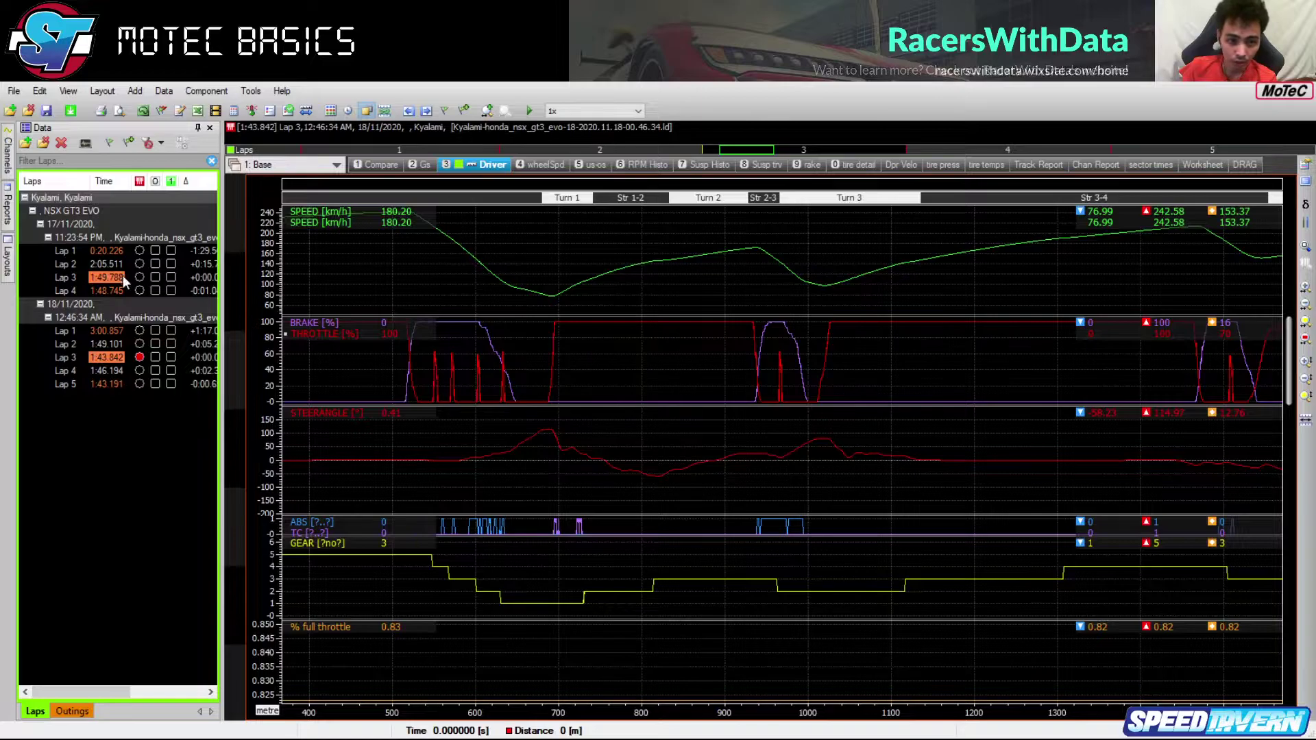
left_click(85, 234)
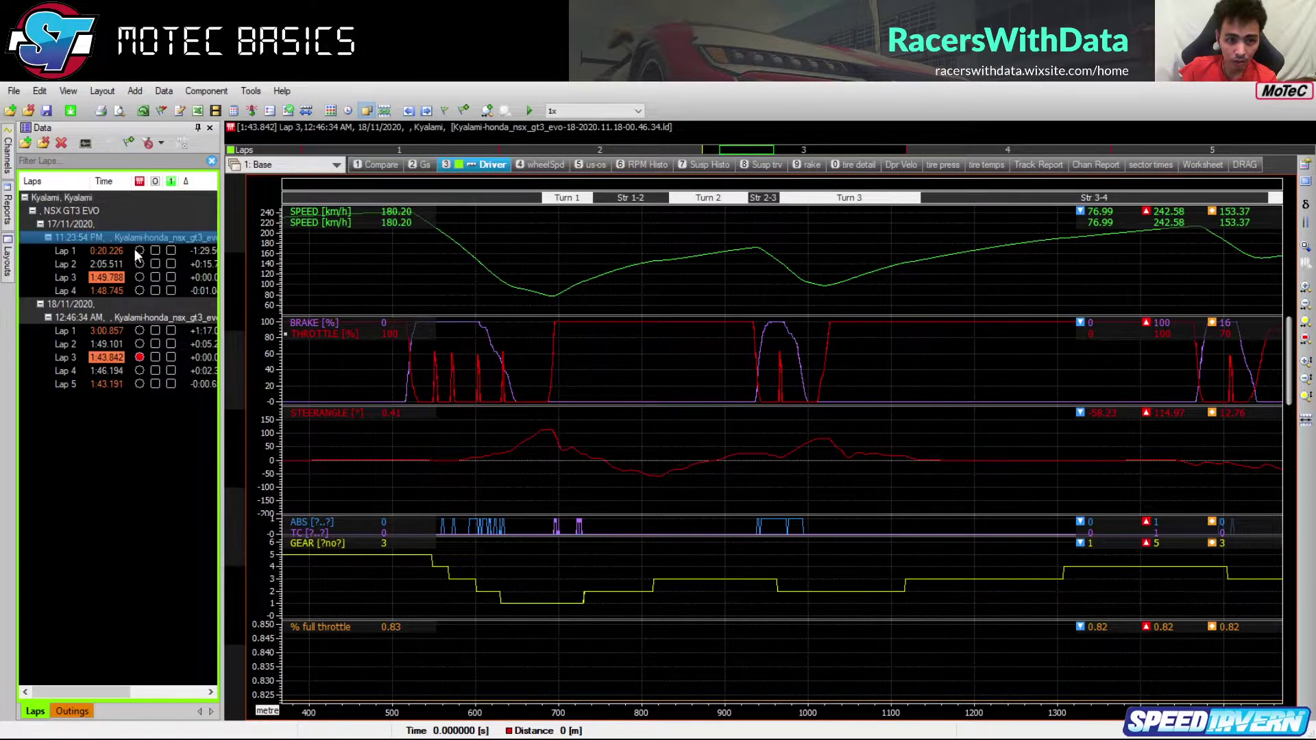
Unload both open Kyalami logs and load the 11:39:11 PM and 12:35:32 AM NSX GT3 Evo logs
left_click(139, 384)
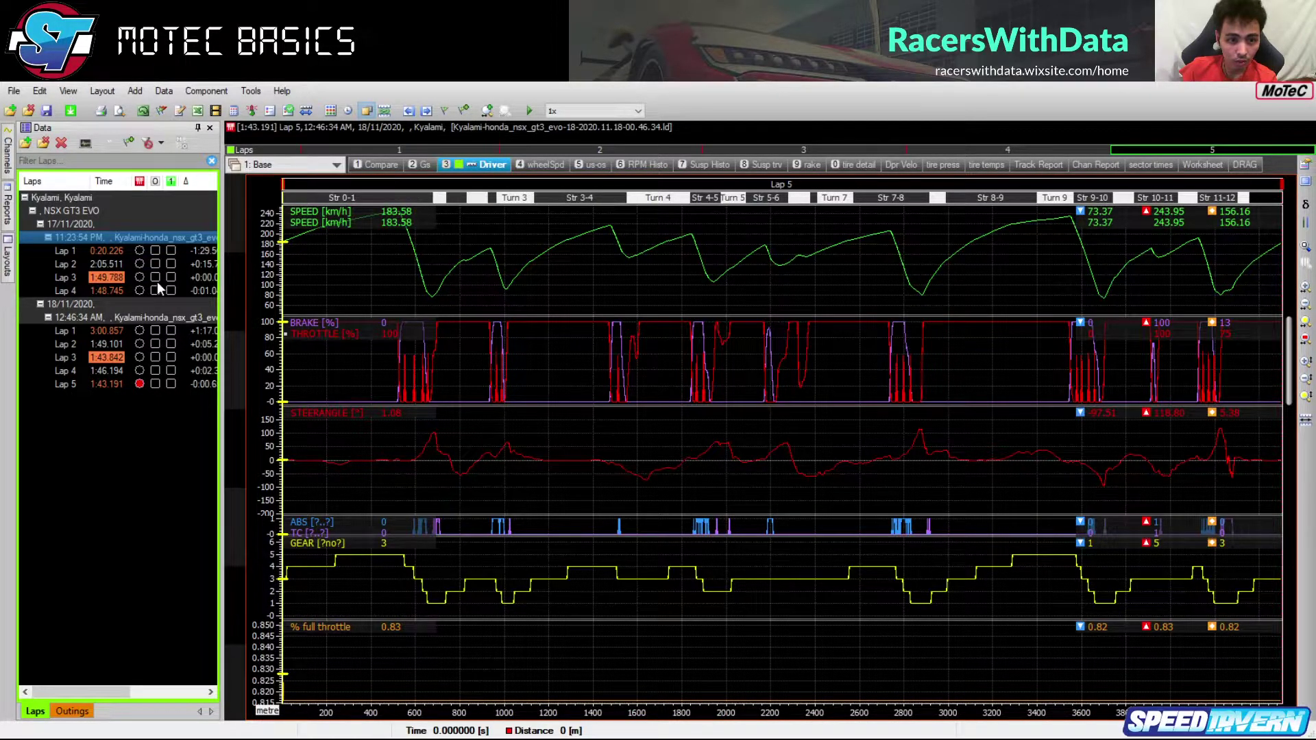
key("Delete")
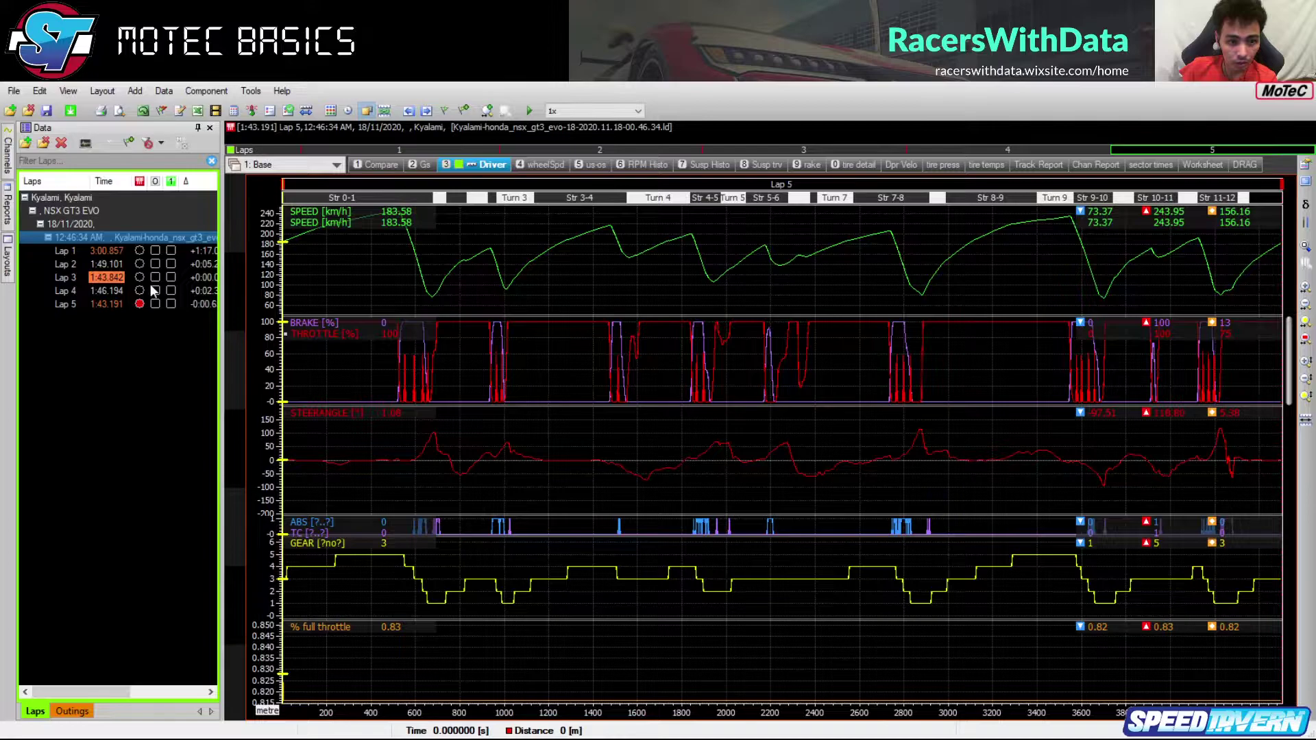
key("Delete")
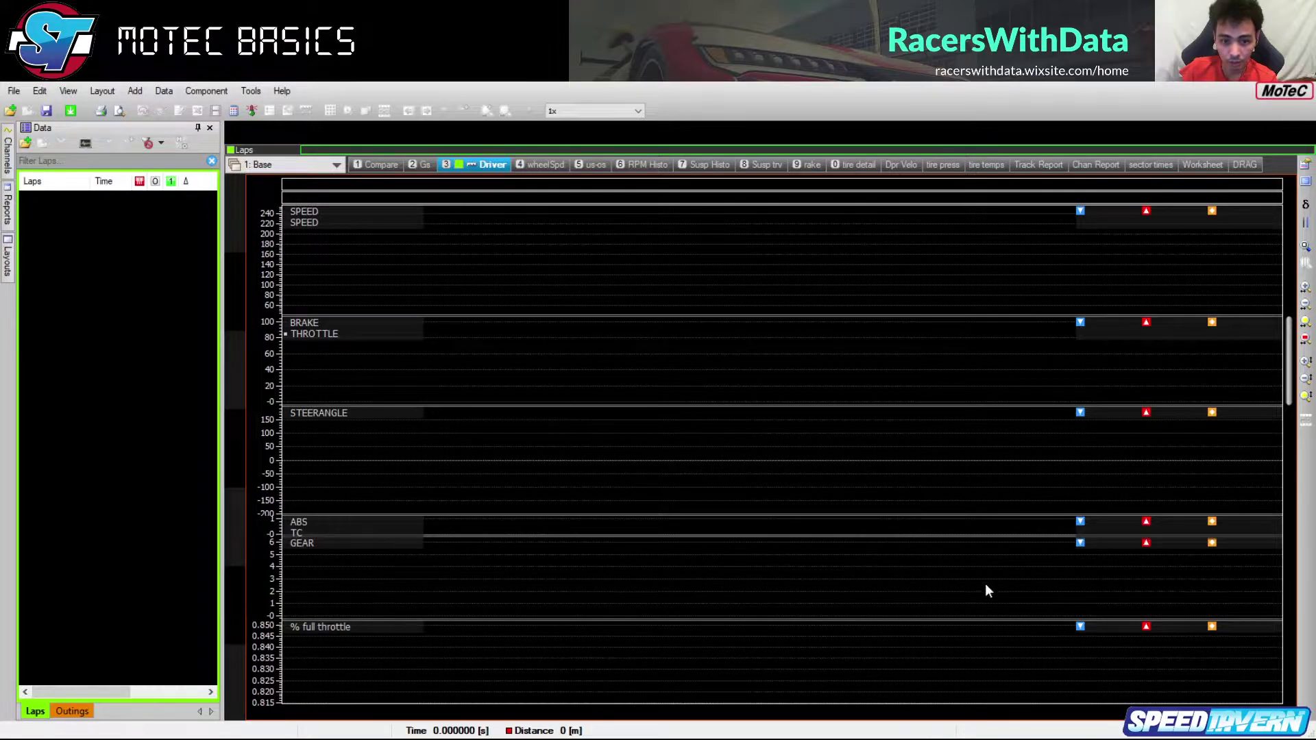
left_click(1079, 587)
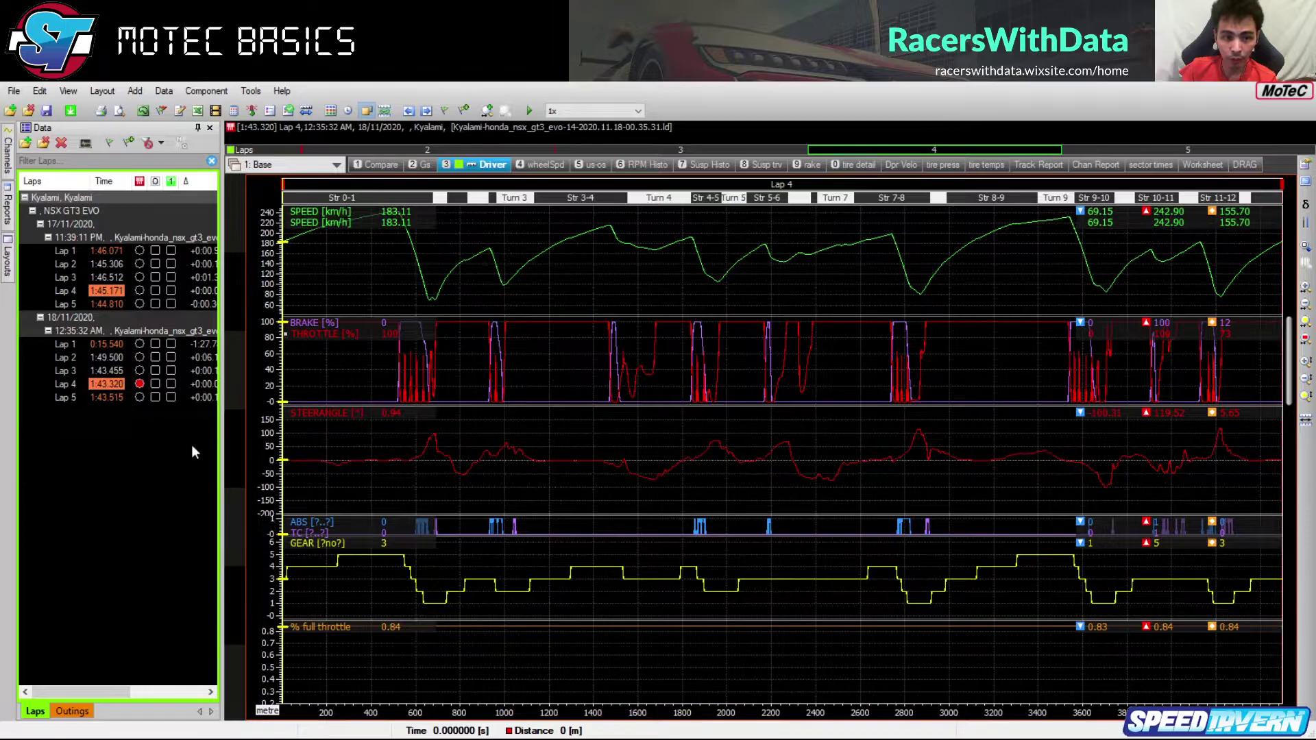
Display lap 5 of the 11:39:11 PM log as the main lap and locate its braking point for Turn 1
left_click(139, 264)
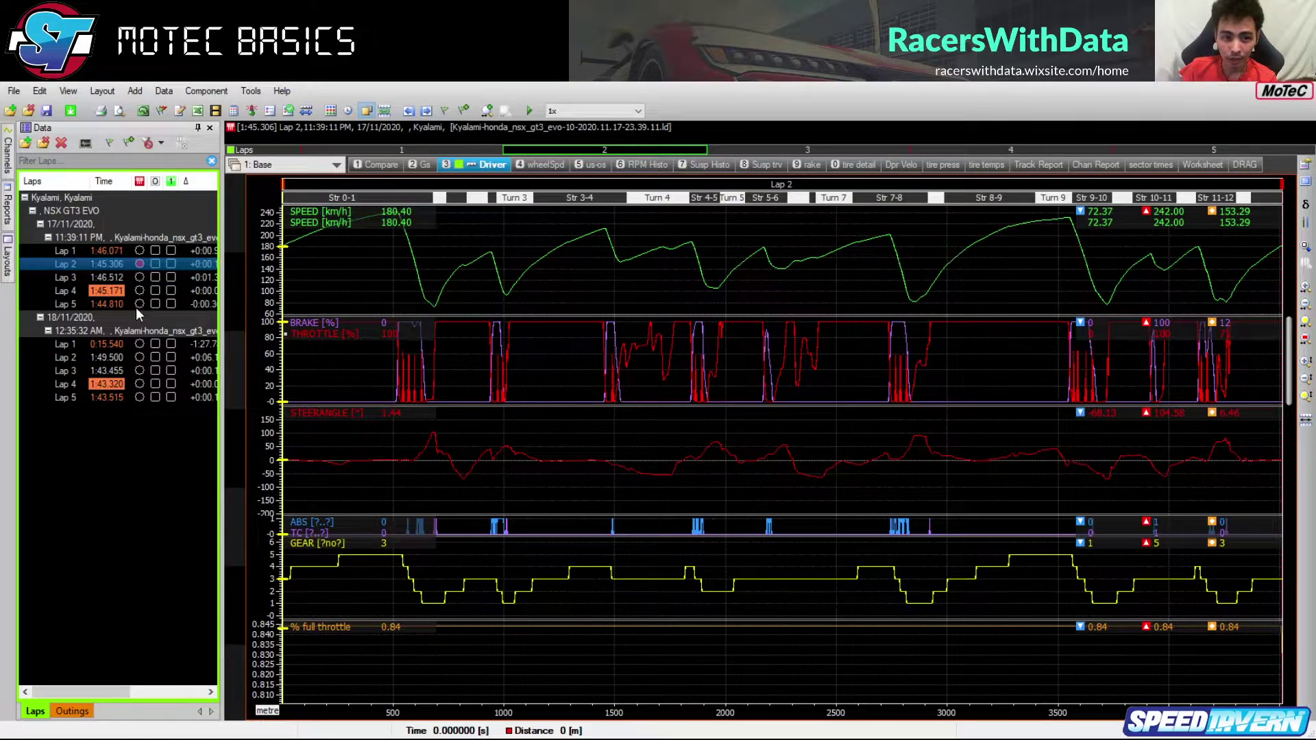
left_click(137, 305)
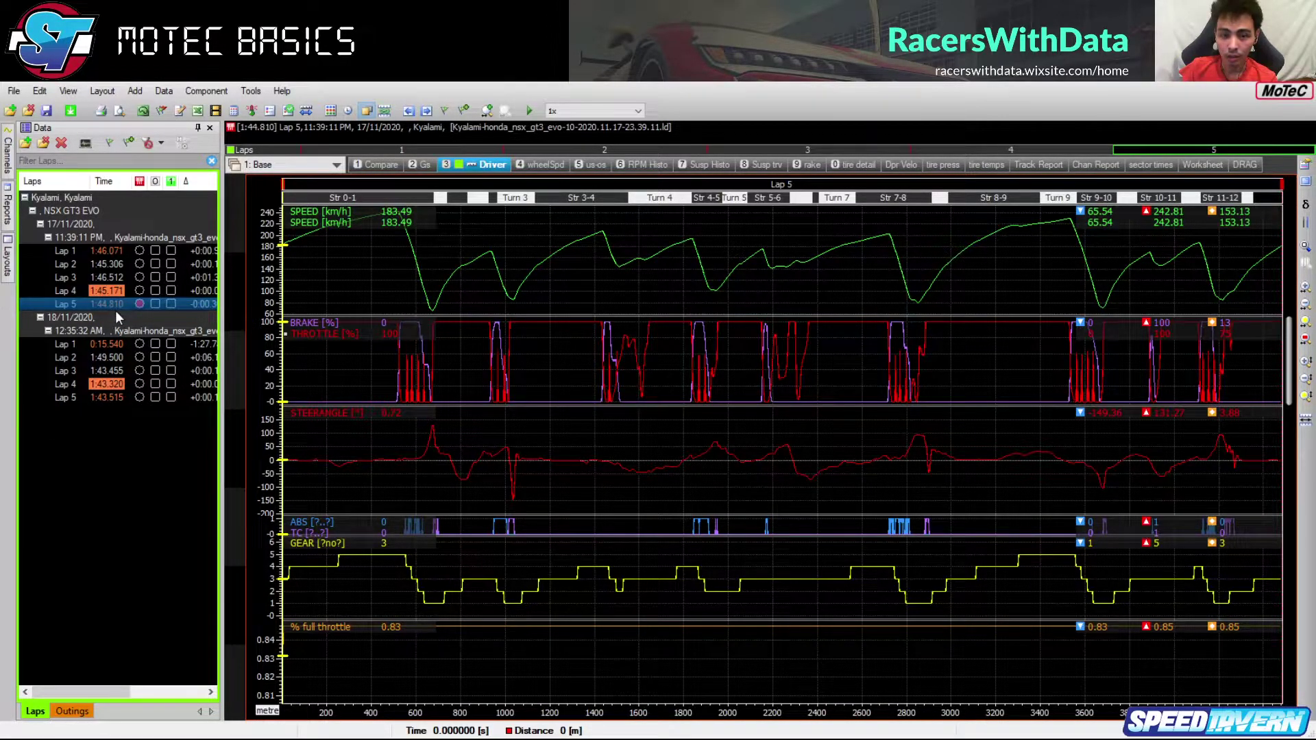
left_click_drag(385, 358, 403, 368)
scroll(411, 369, "up", 2)
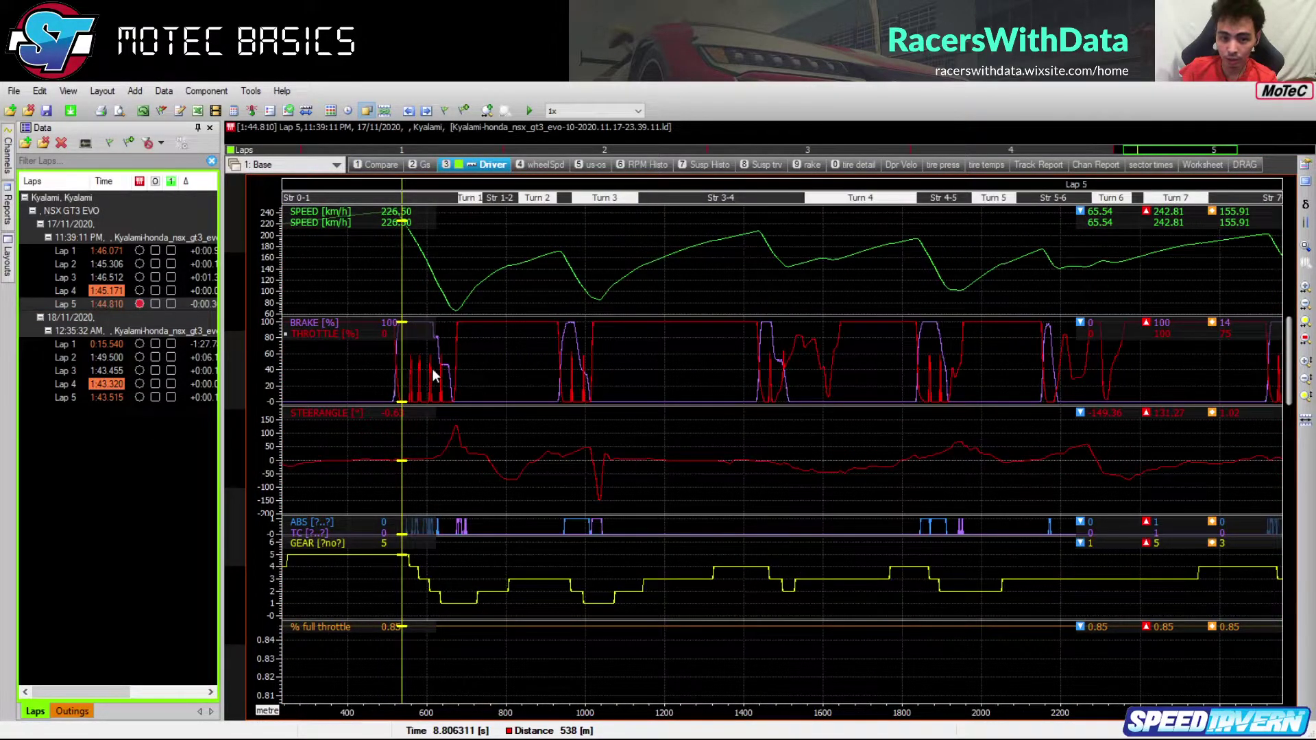
scroll(433, 369, "up", 2)
scroll(471, 388, "up", 1)
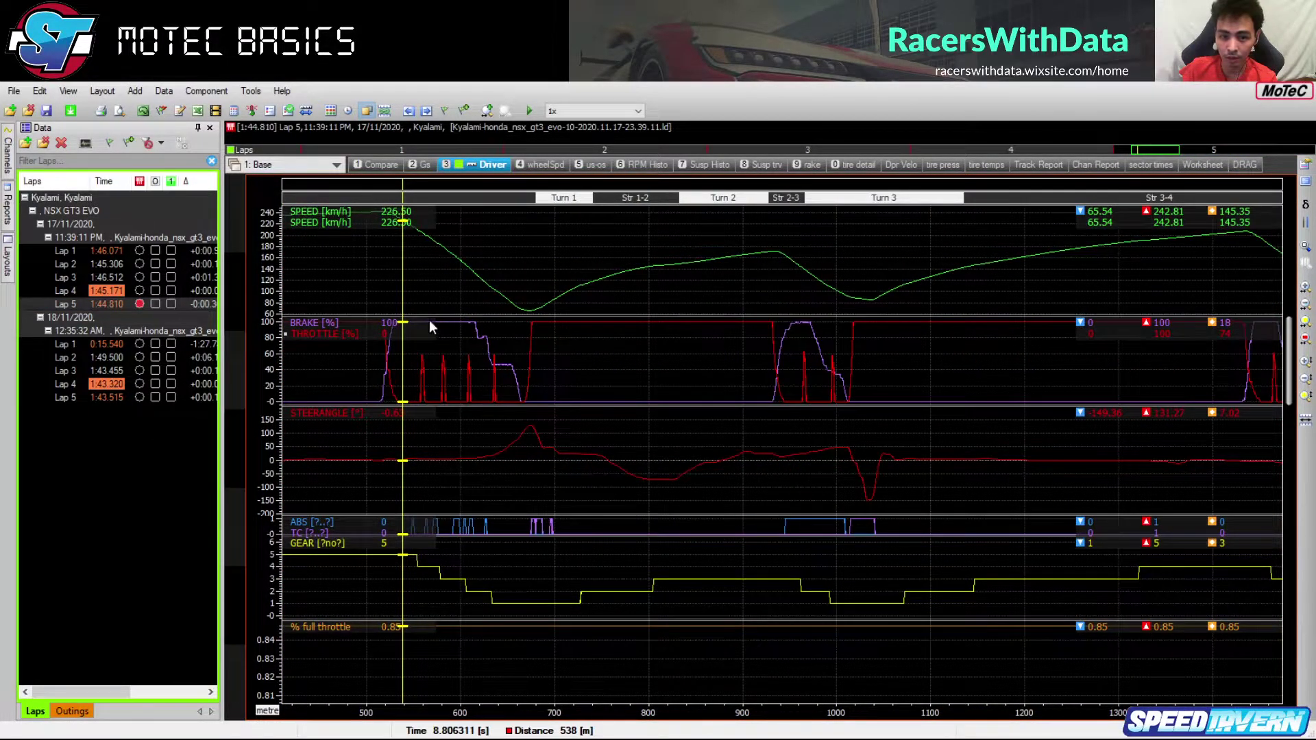
Examine lap 5's throttle blips, downshifts and brake release against speed and steering angle on the approach to Turn 1
left_click_drag(410, 377, 461, 378)
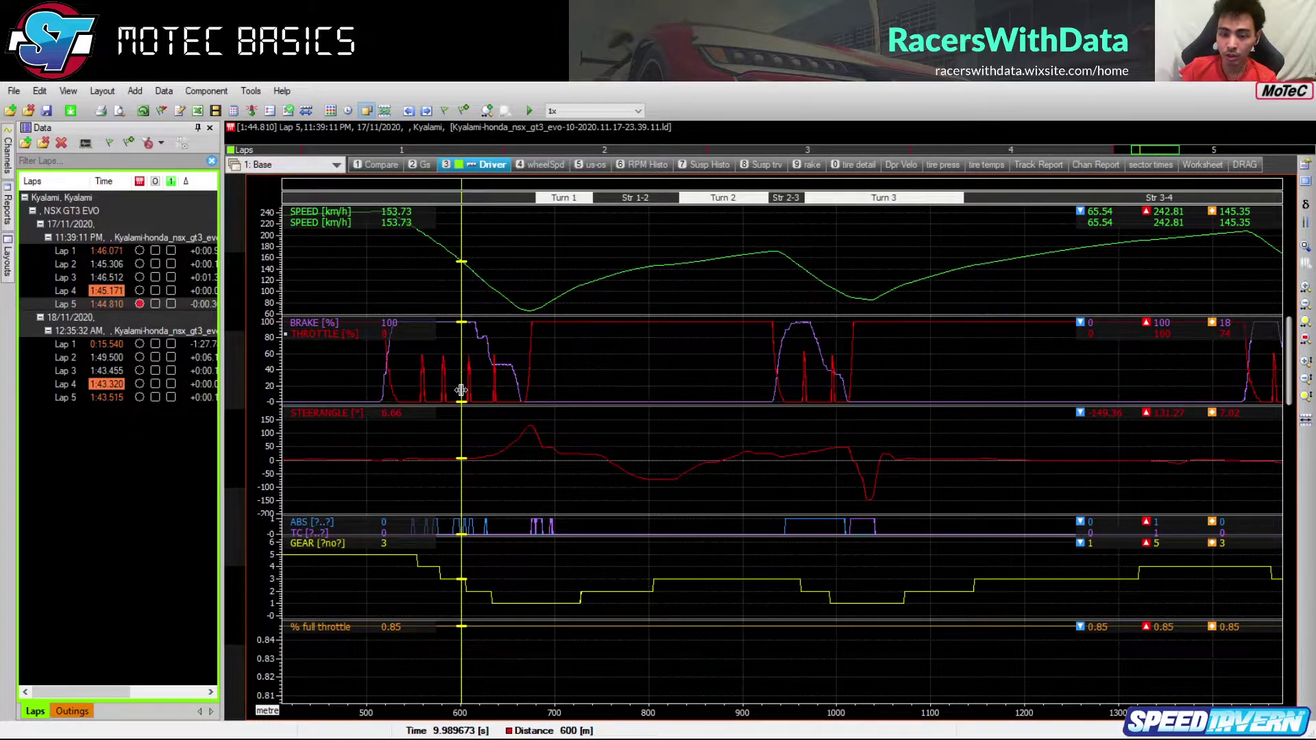
left_click_drag(461, 390, 420, 385)
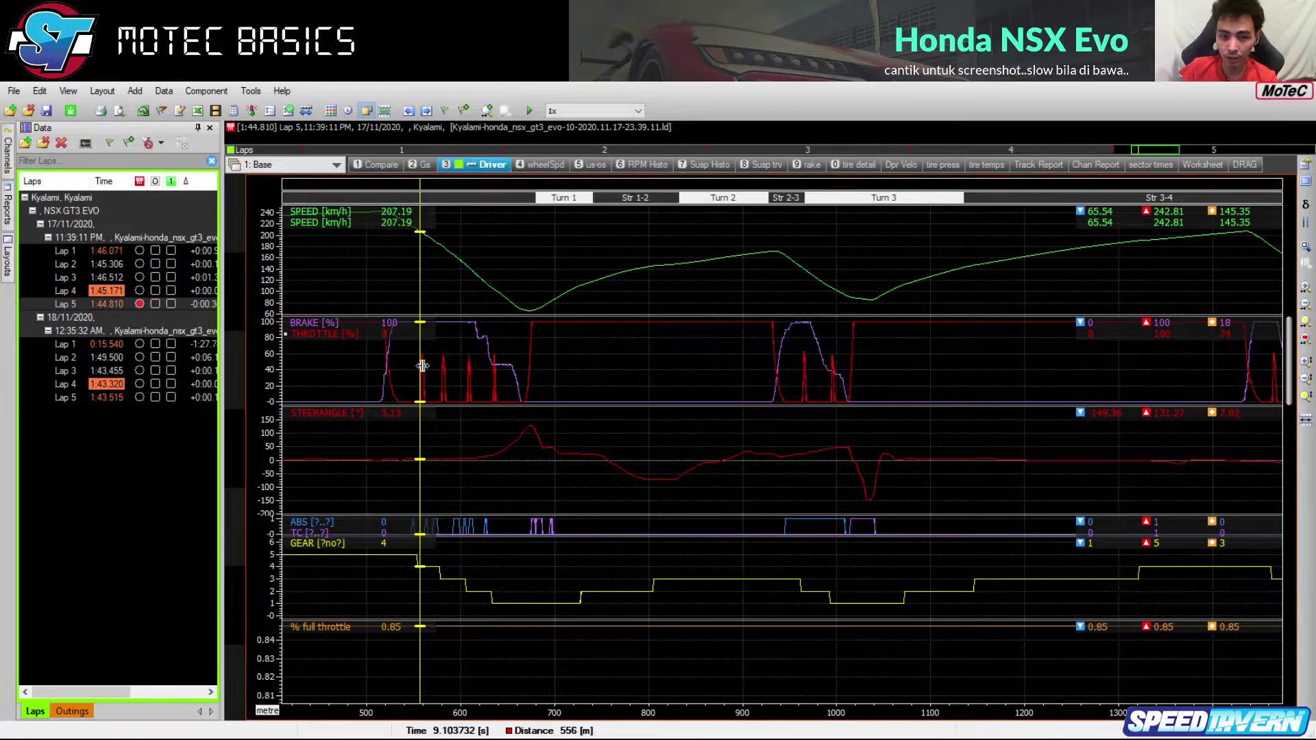
left_click(424, 545)
left_click_drag(423, 546, 453, 438)
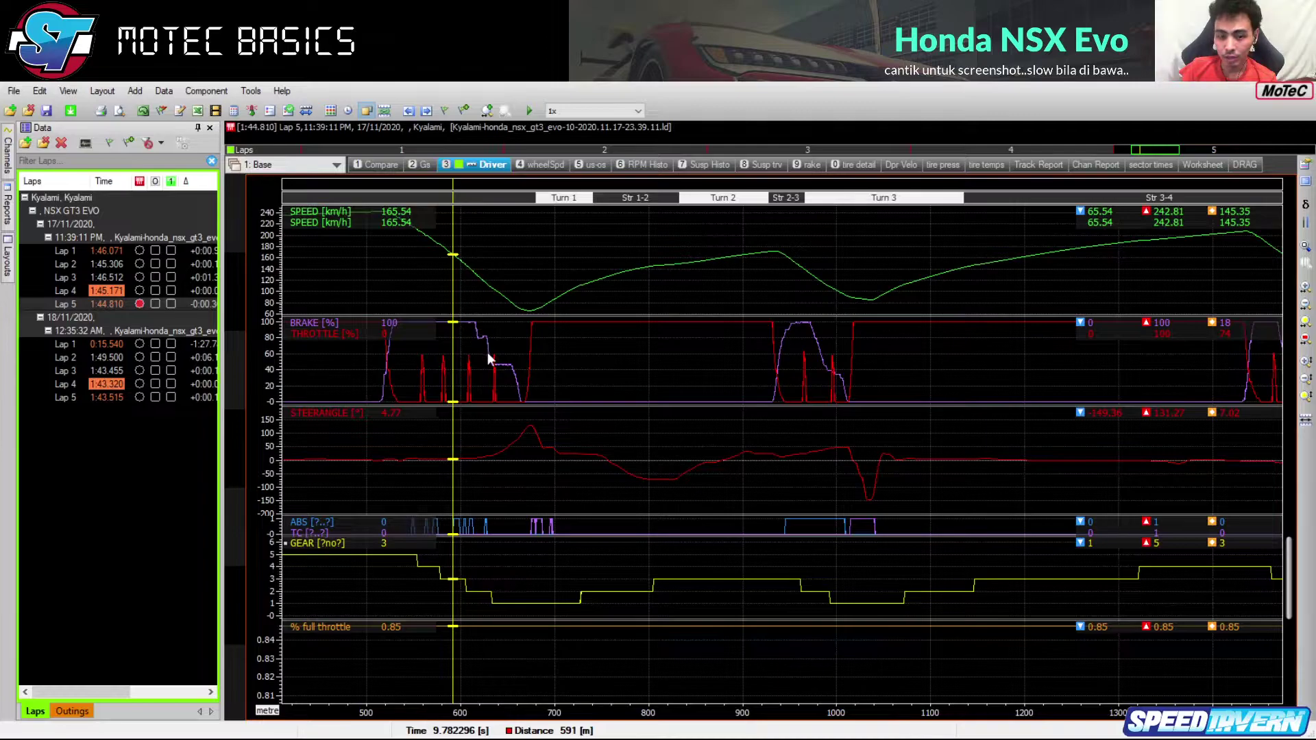
left_click(503, 374)
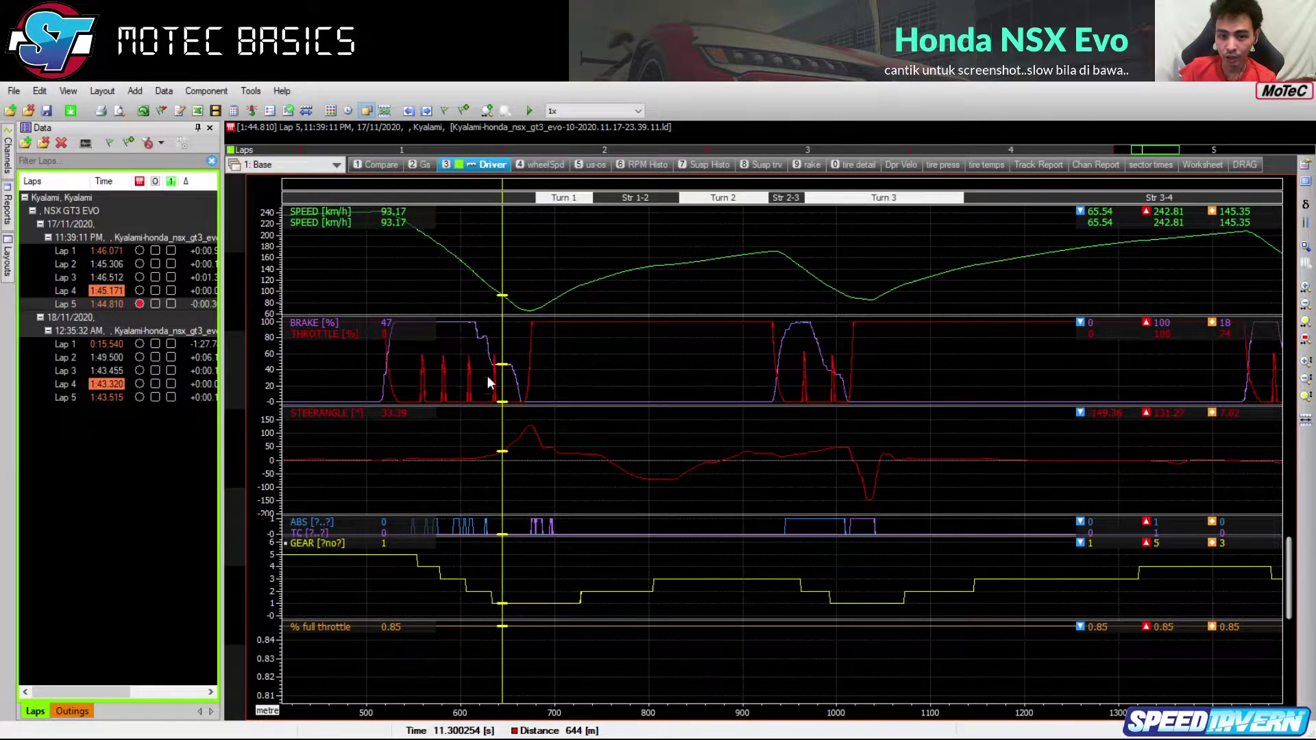
left_click_drag(501, 386, 481, 381)
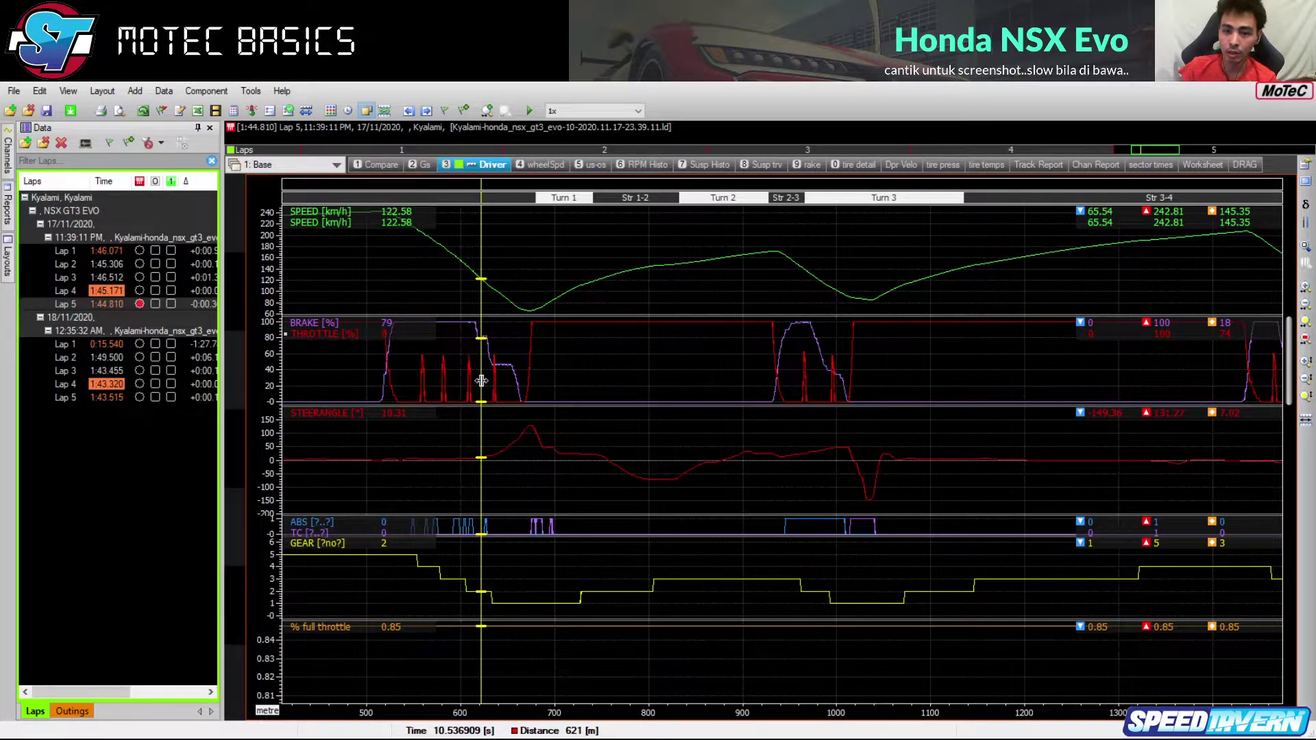
Inspect lap 5's brake release and steering correction at Turn 3, and its braking ahead of Turn 5
left_click_drag(482, 381, 835, 388)
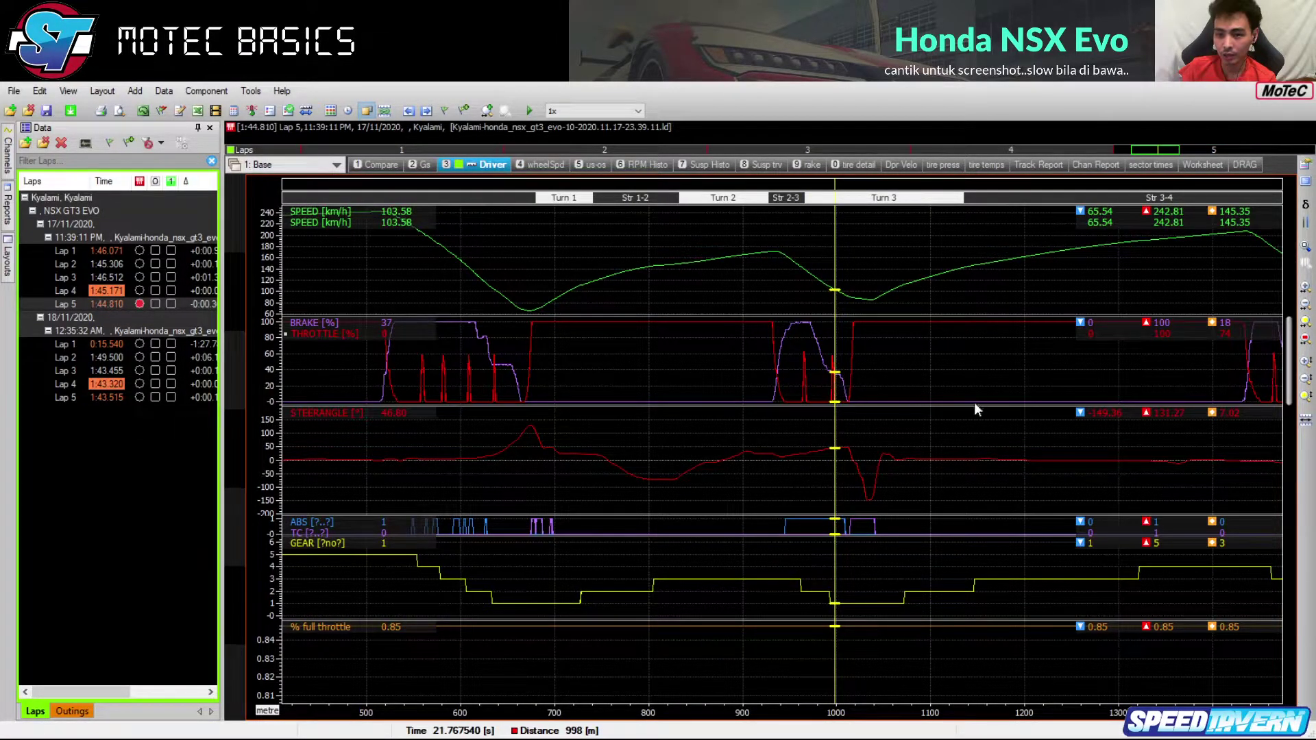
scroll(862, 533, "down", 2)
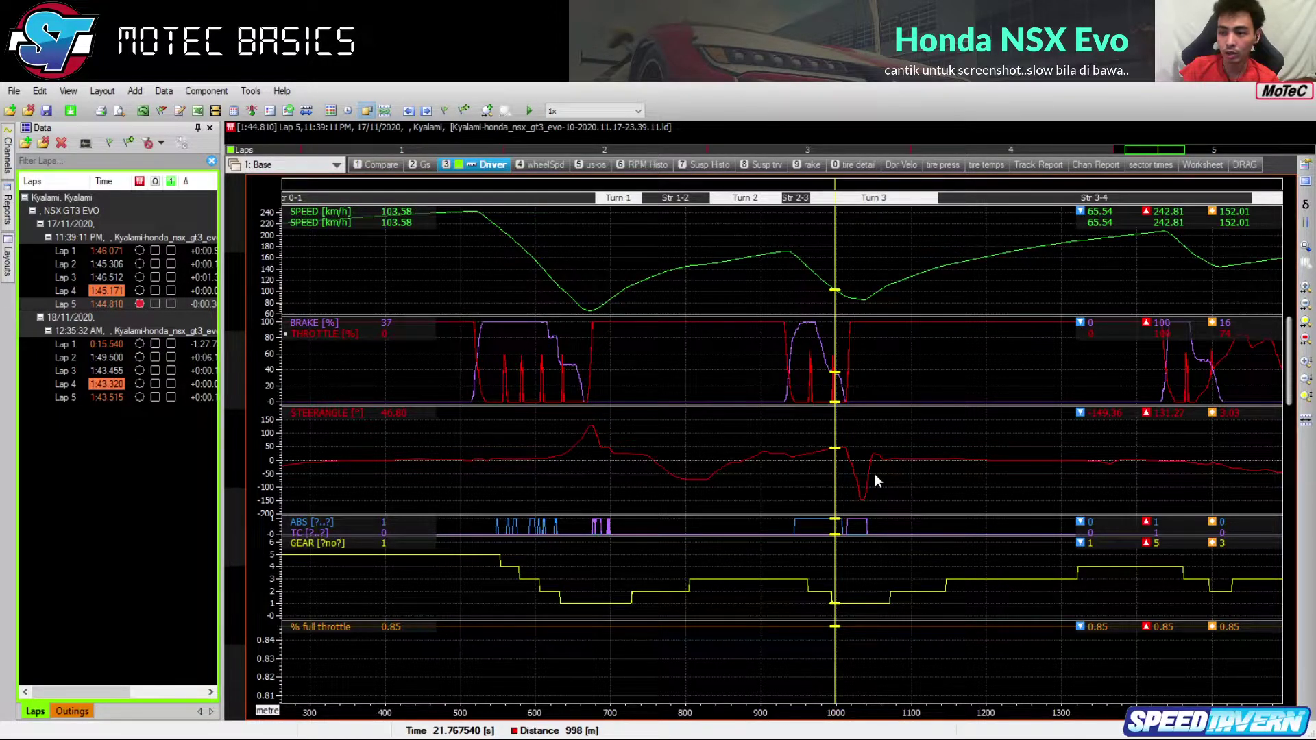
scroll(873, 475, "down", 3)
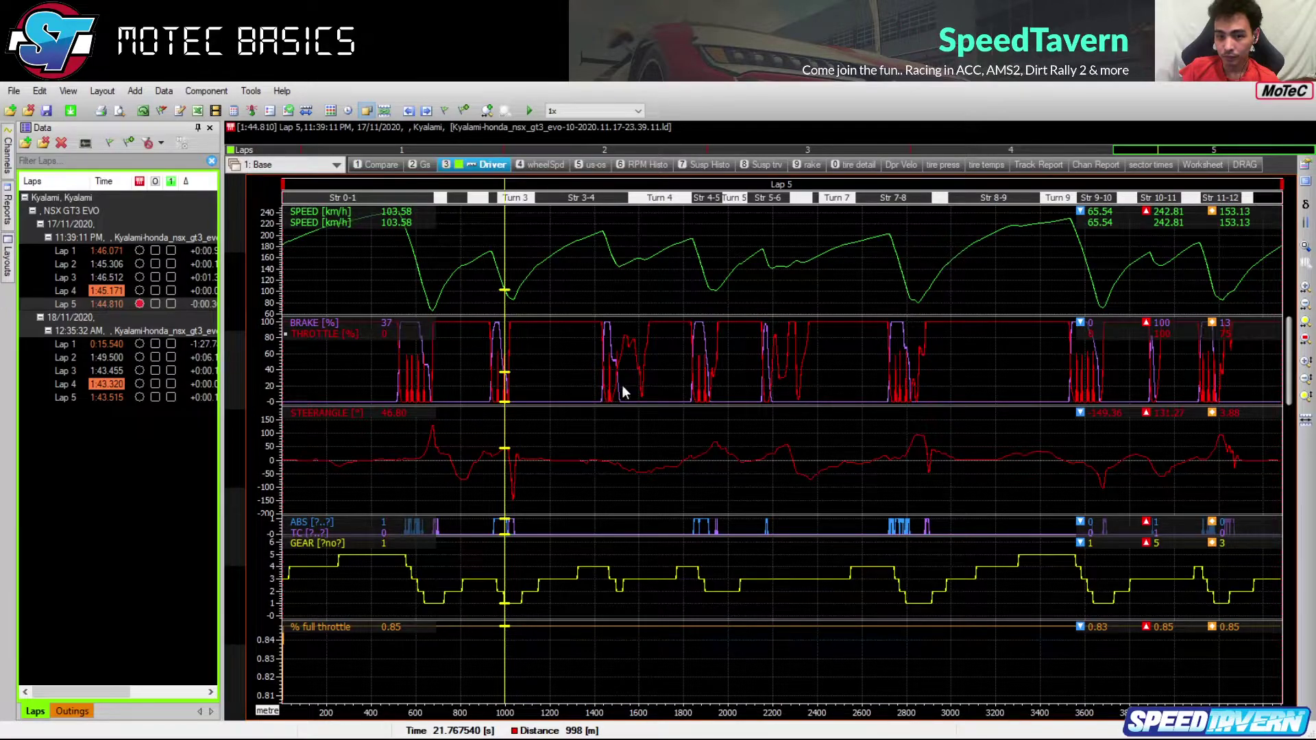
scroll(927, 371, "up", 2)
left_click_drag(499, 432, 841, 415)
scroll(898, 414, "down", 2)
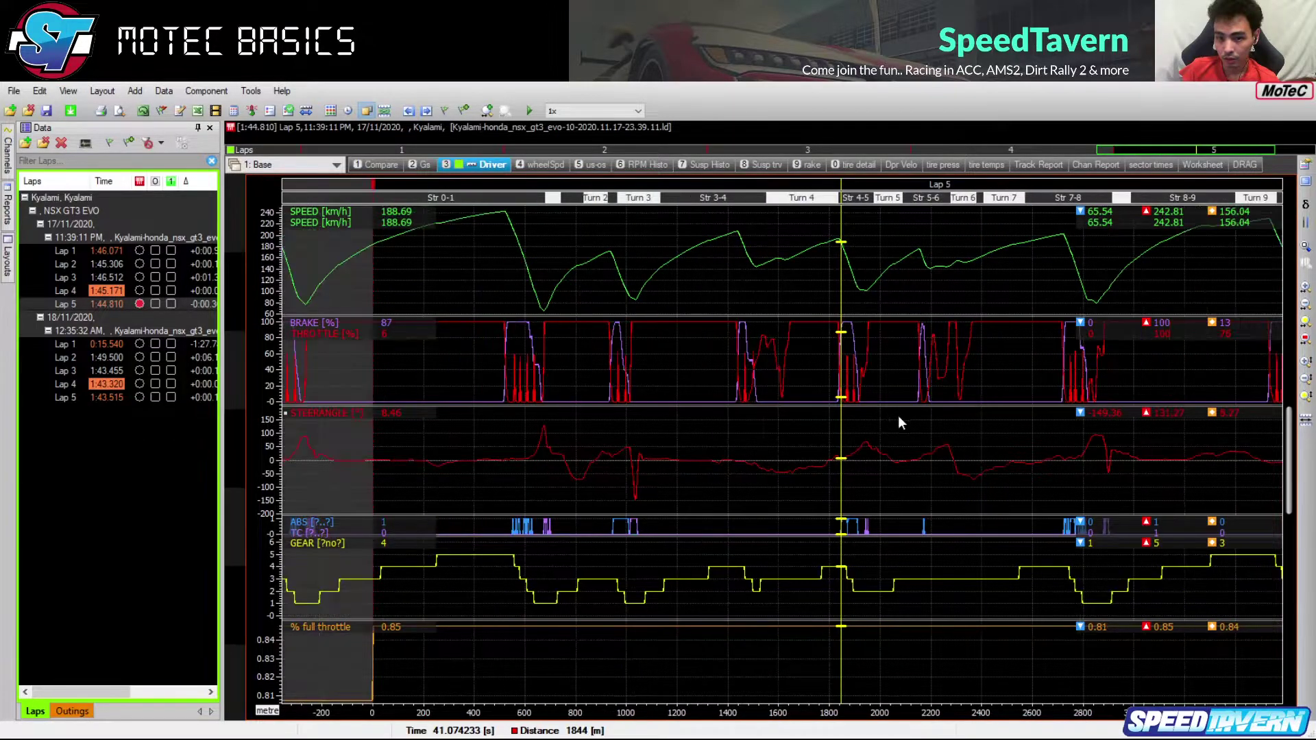
Review the traces of lap 4 from each log, and return to lap 5 of the 11:39:11 PM log at Turn 1
left_click(137, 384)
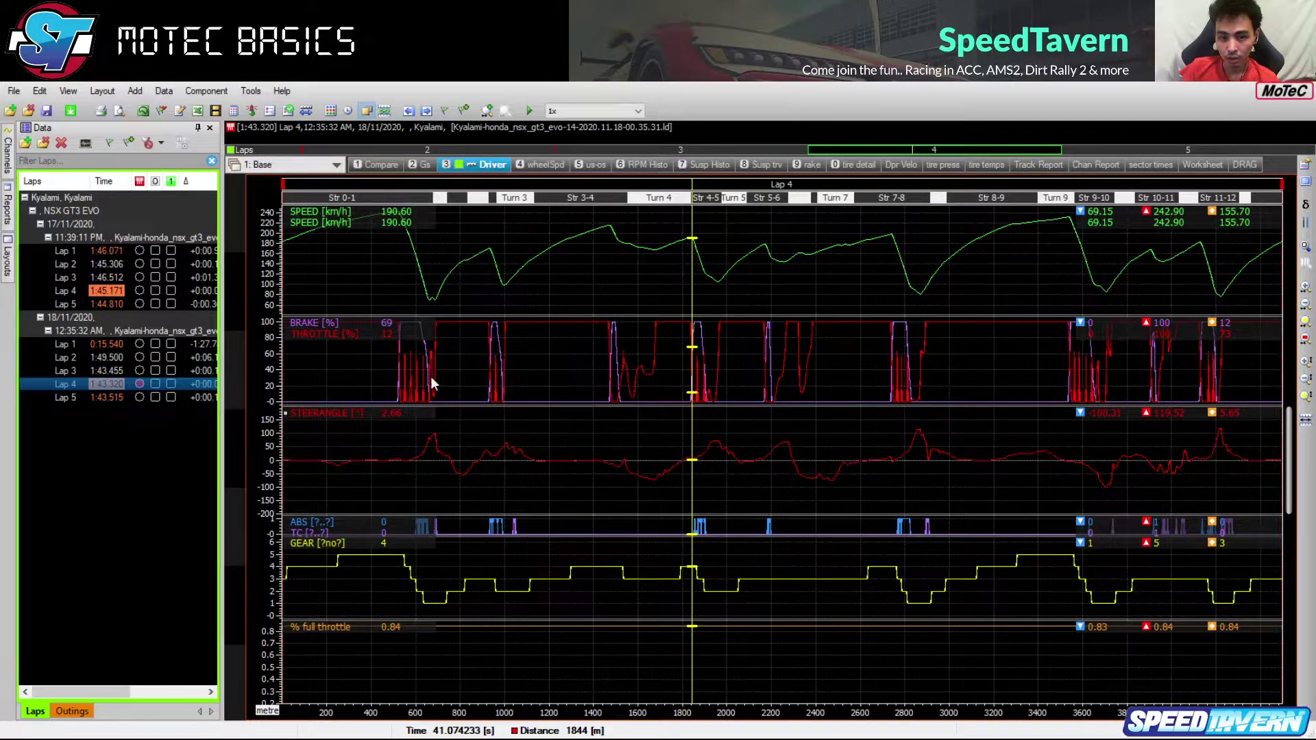
scroll(450, 364, "up", 3)
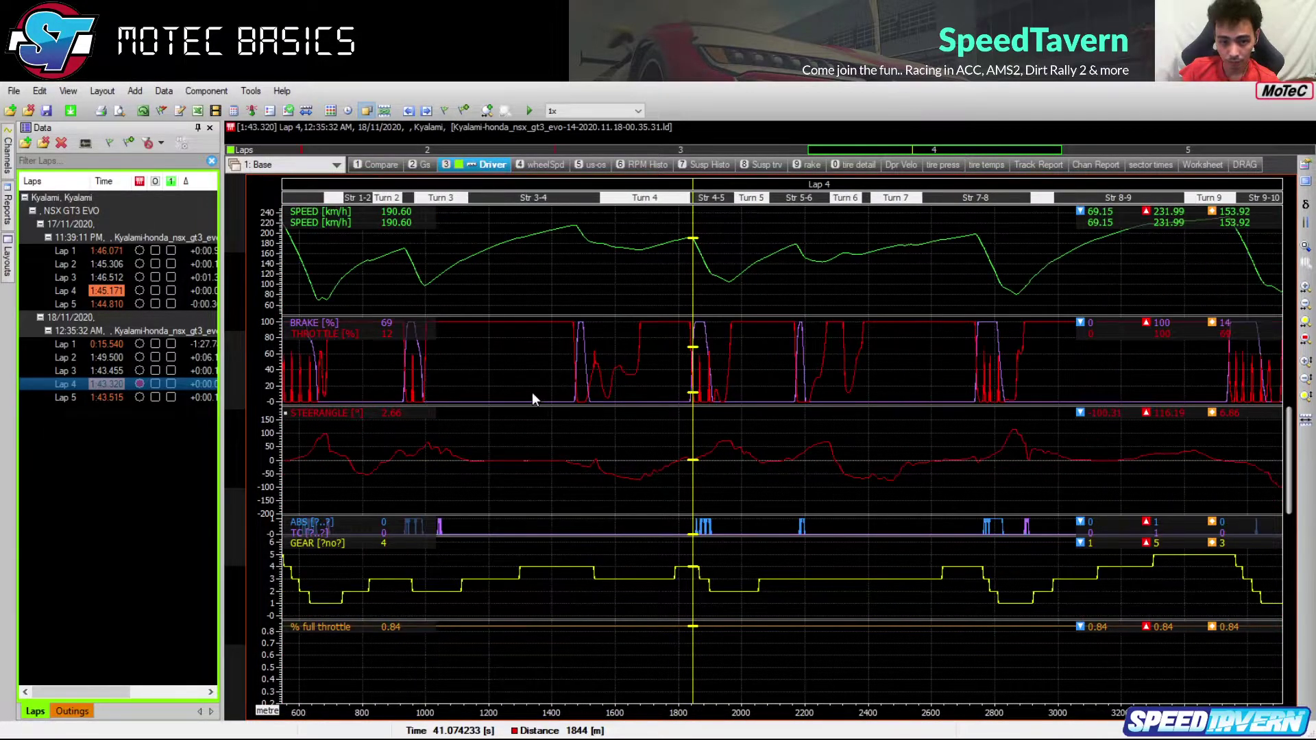
left_click(139, 291)
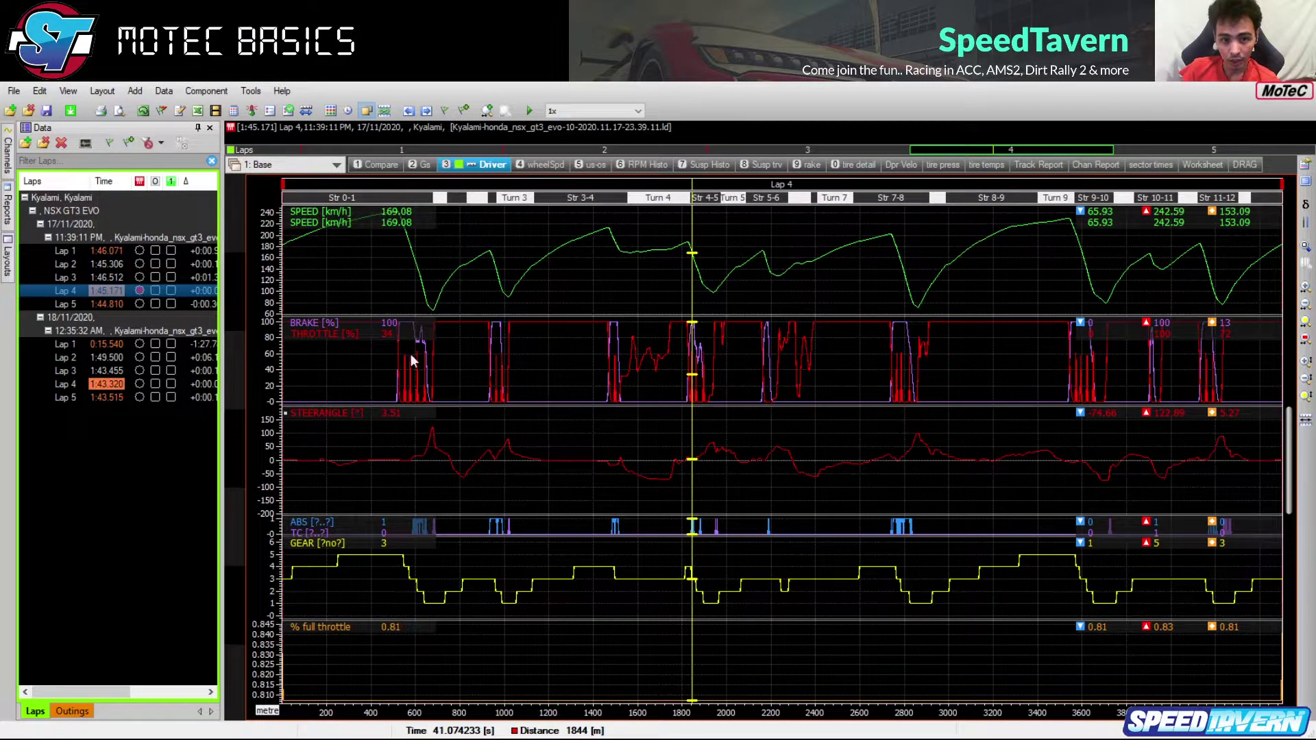
left_click(139, 303)
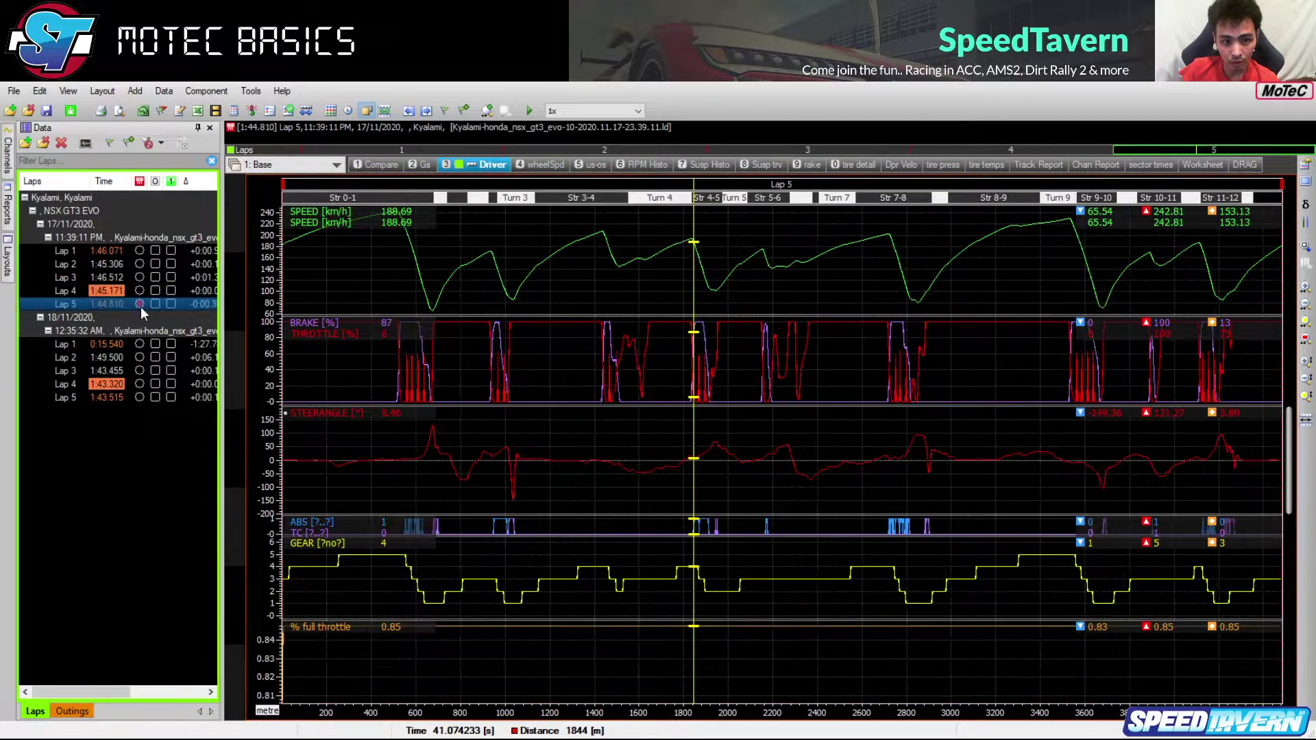
left_click(417, 360)
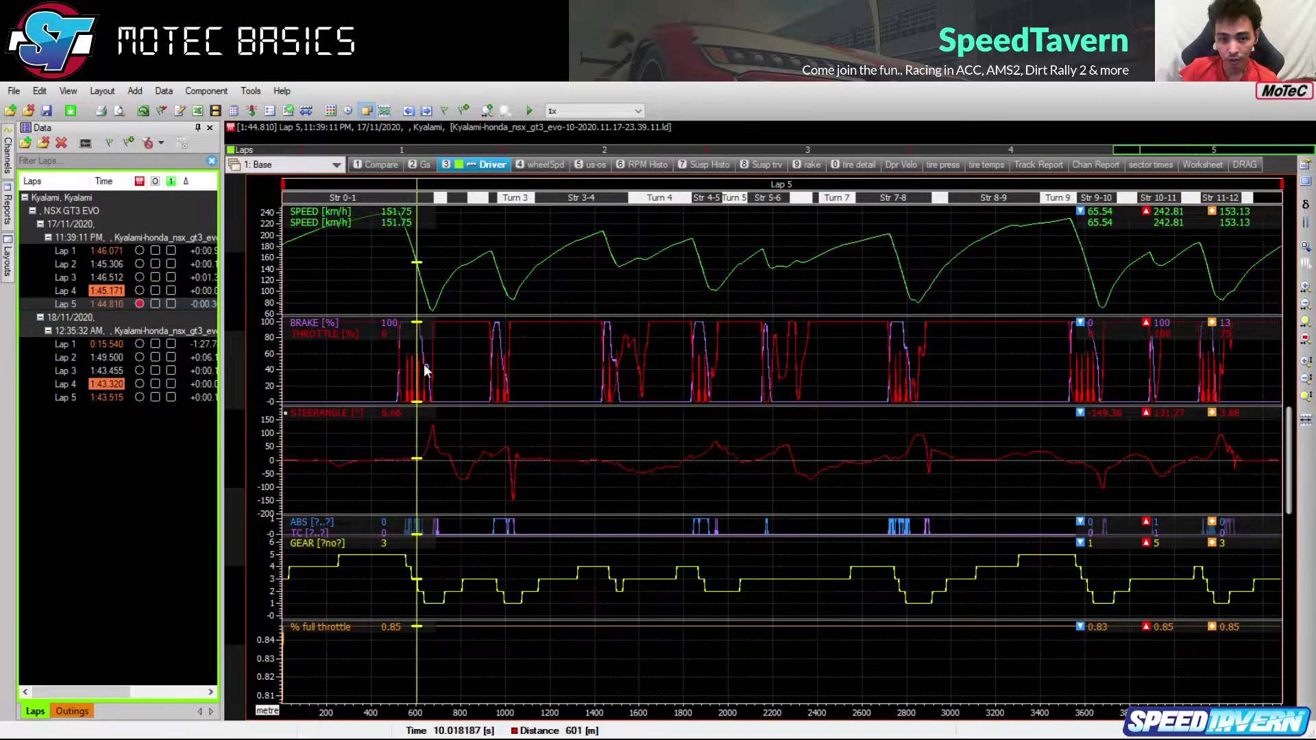
scroll(425, 371, "up", 4)
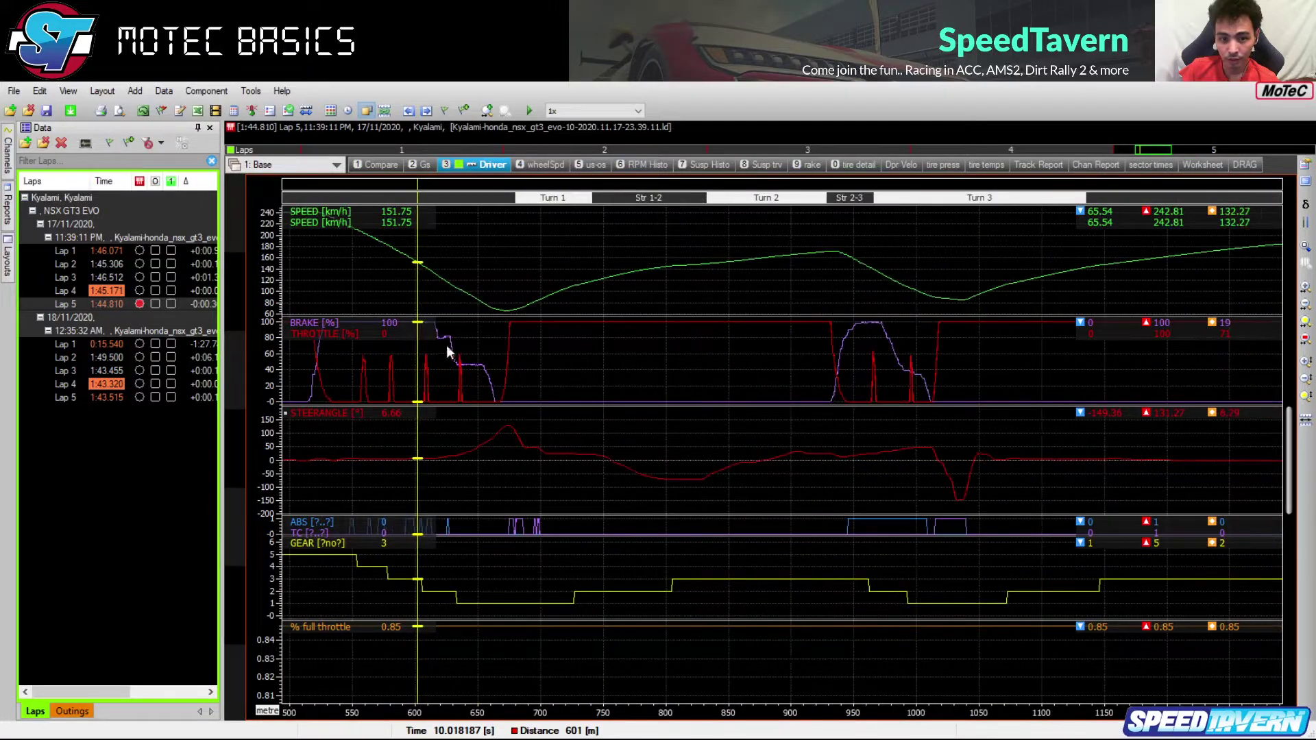
Overlay lap 5 of the 12:35:32 AM log and compare both laps' speed and brake release into Turn 1
left_click(153, 397)
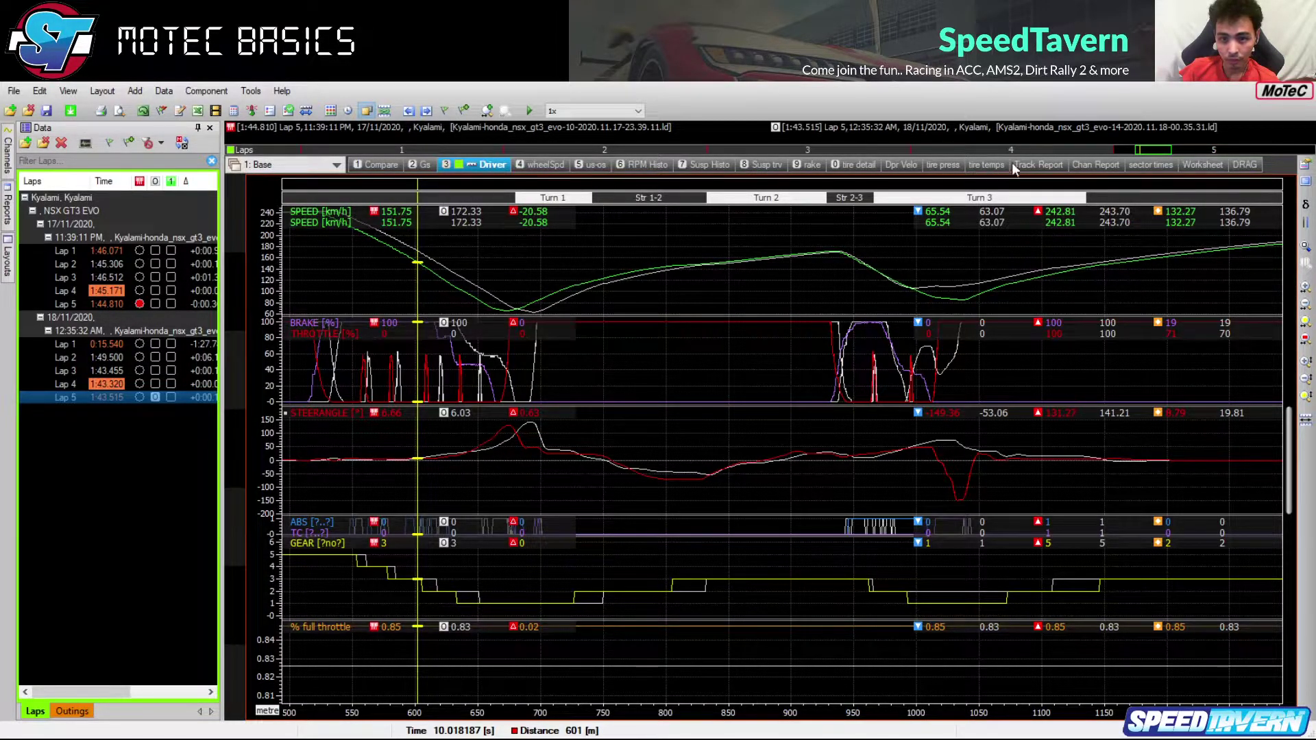
left_click_drag(1153, 153, 1140, 156)
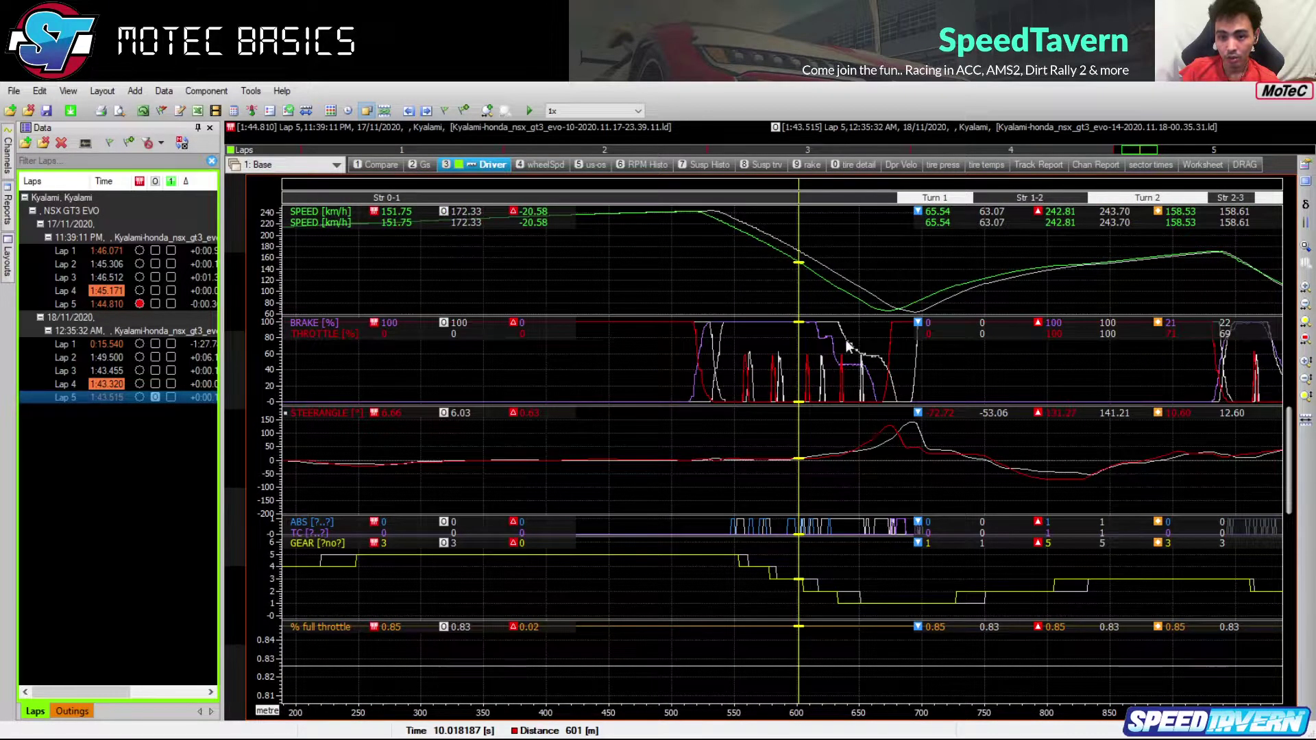
left_click_drag(794, 304, 835, 364)
left_click(734, 259)
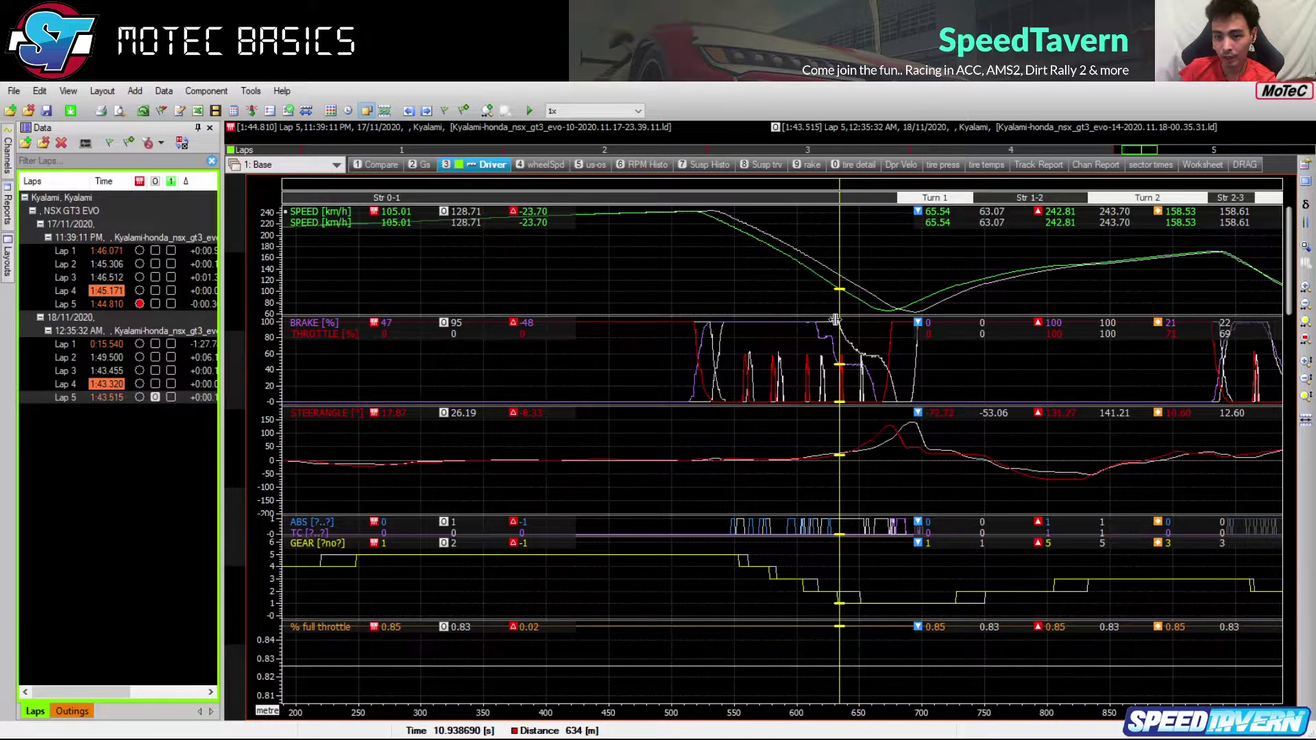
left_click(868, 375)
left_click(869, 378)
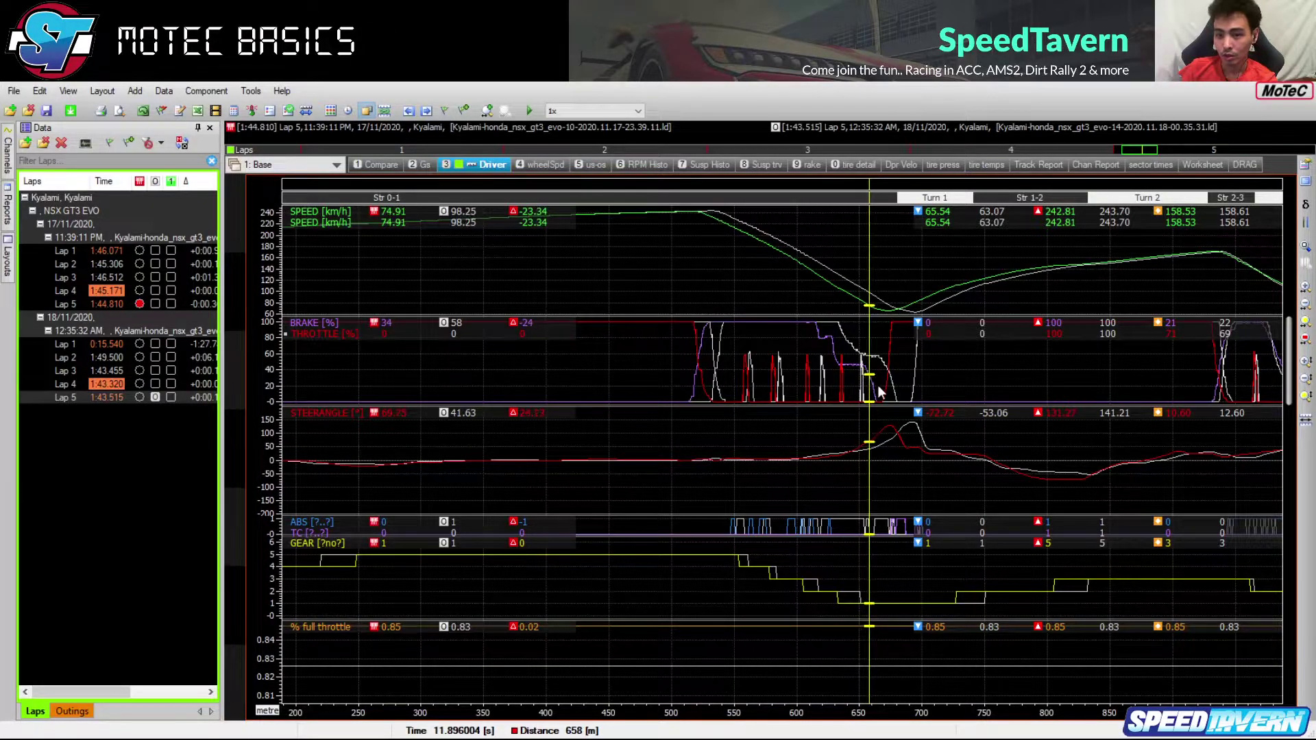
left_click(873, 390)
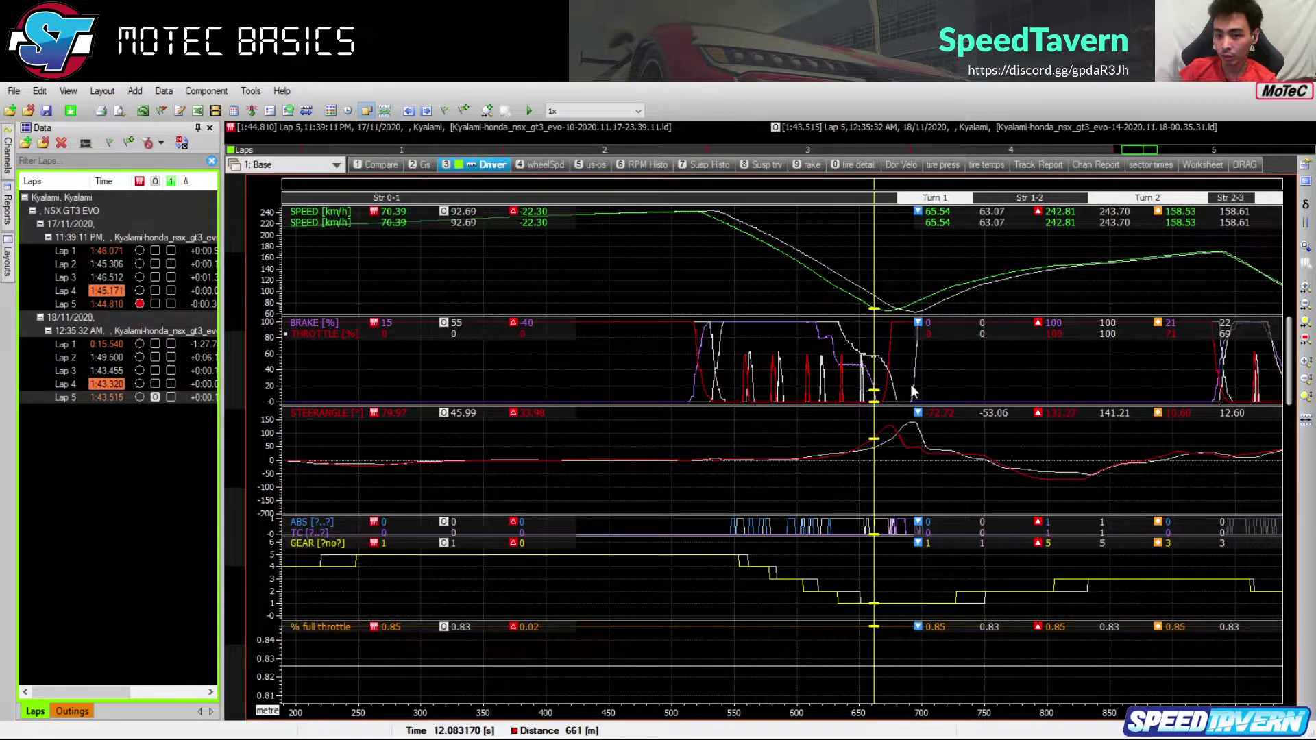
Compare the two laps' braking, throttle and steering through Turn 3, and remove the 12:35:32 AM lap 5 overlay
scroll(918, 372, "down", 2)
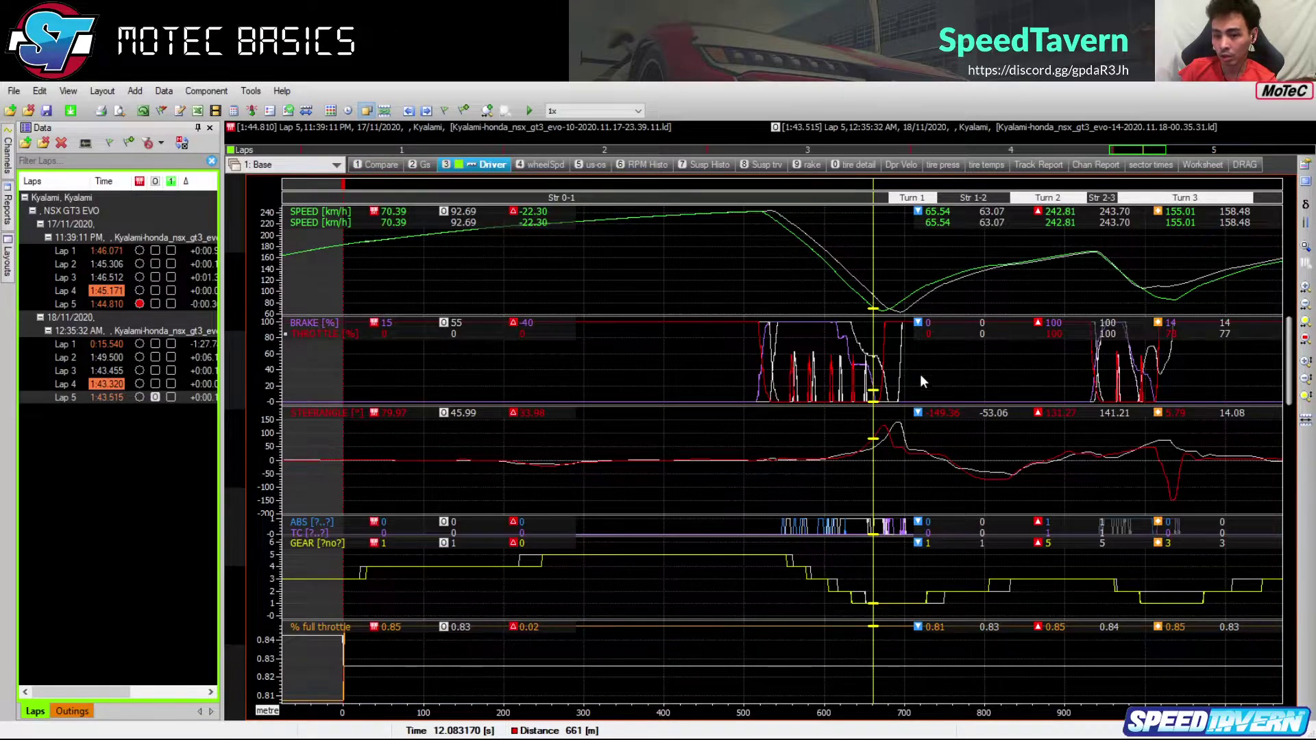
scroll(937, 434, "down", 1)
scroll(935, 430, "up", 3)
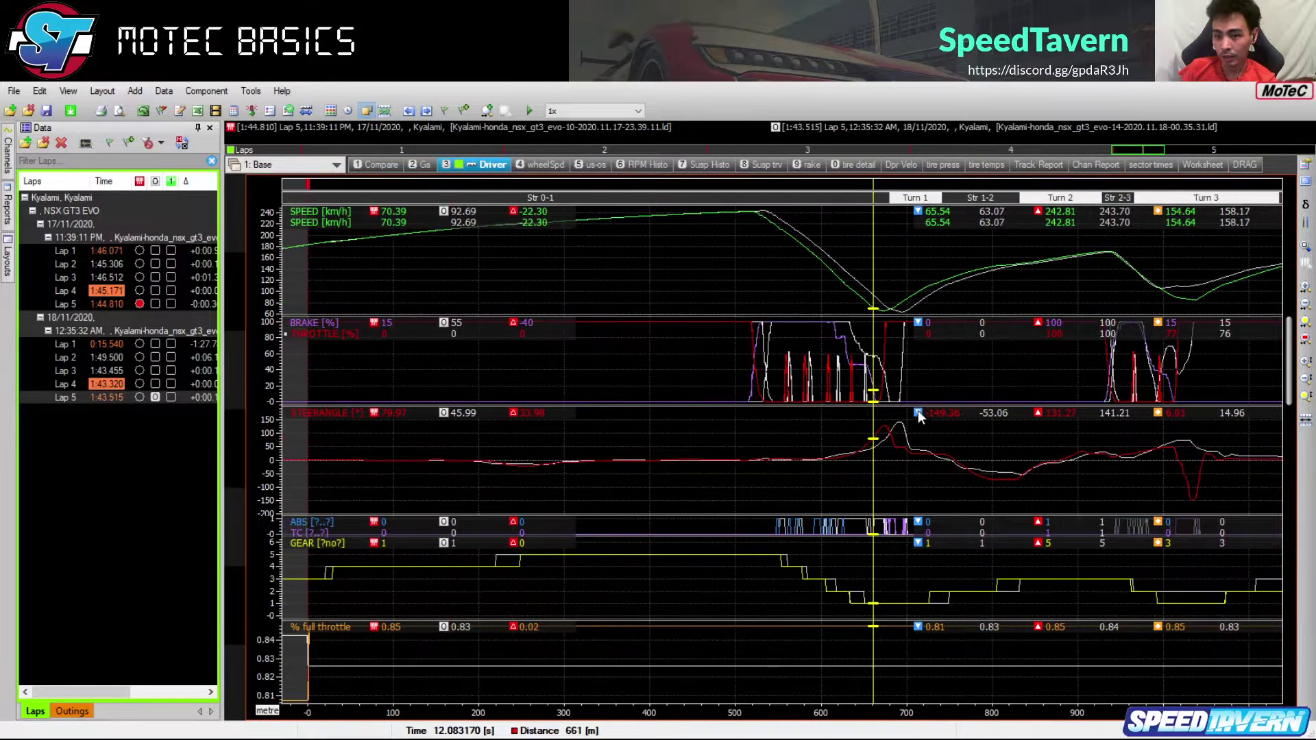
left_click_drag(1136, 150, 1158, 148)
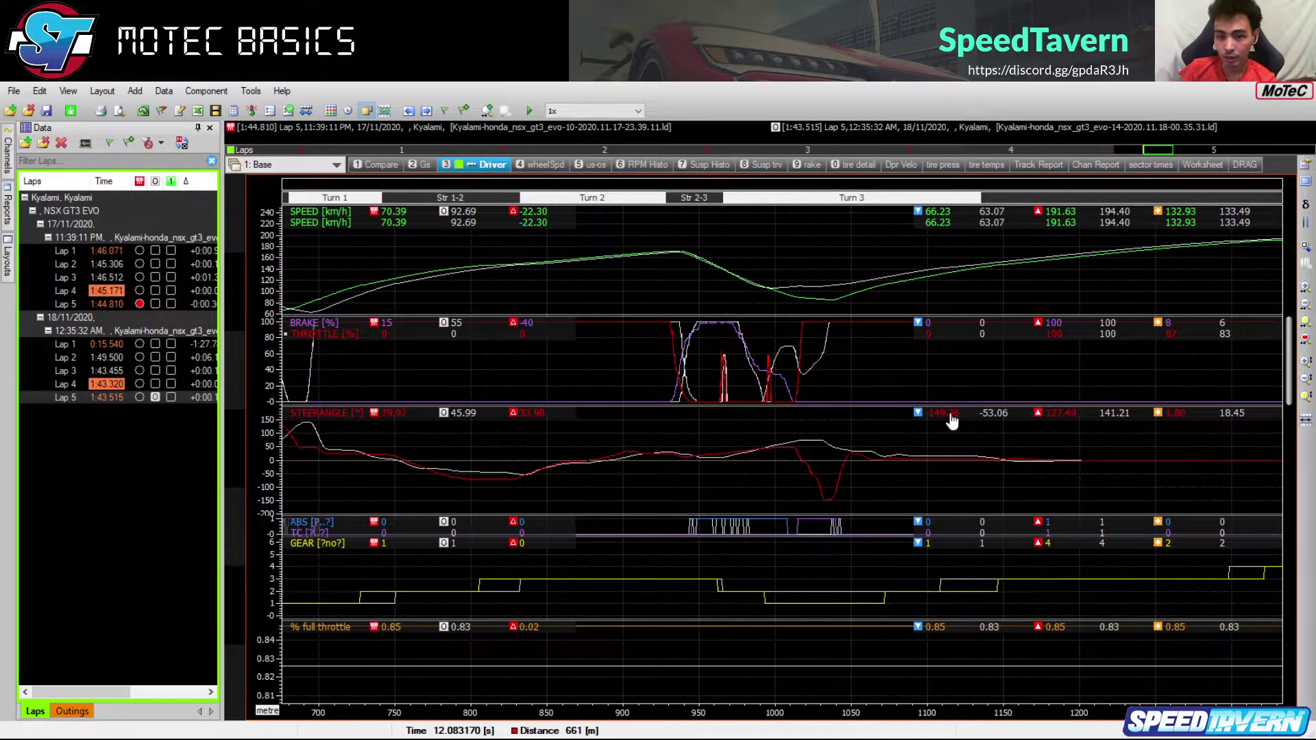
mouse_move(795, 363)
left_mouse_down()
mouse_move(829, 361)
mouse_move(787, 374)
left_mouse_up()
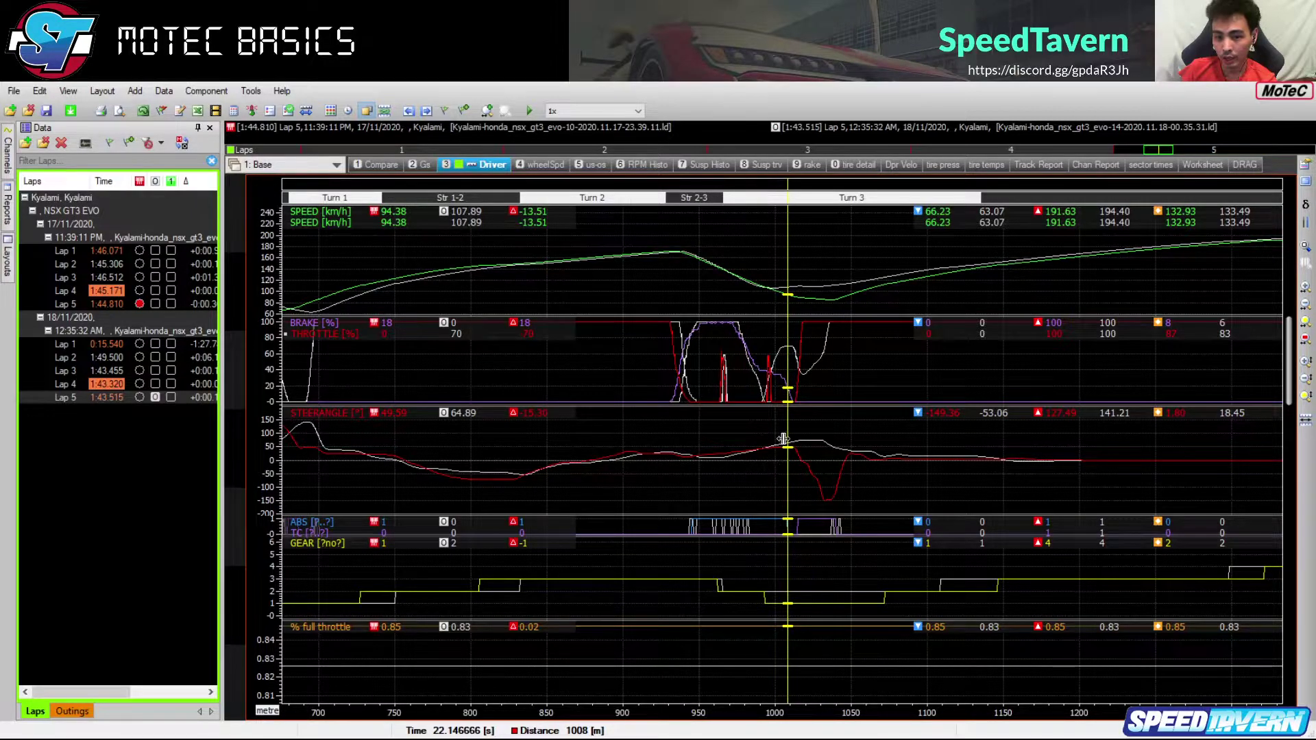
left_click_drag(783, 439, 780, 431)
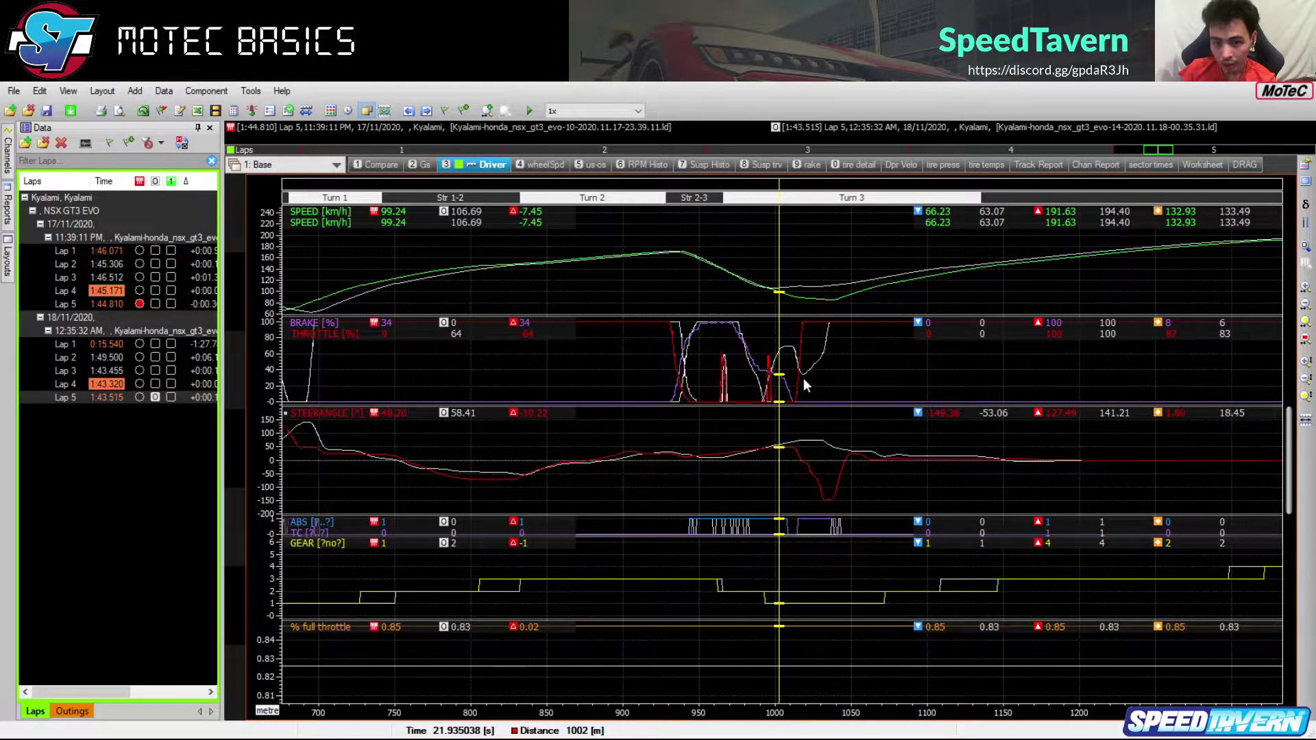
left_click(828, 328)
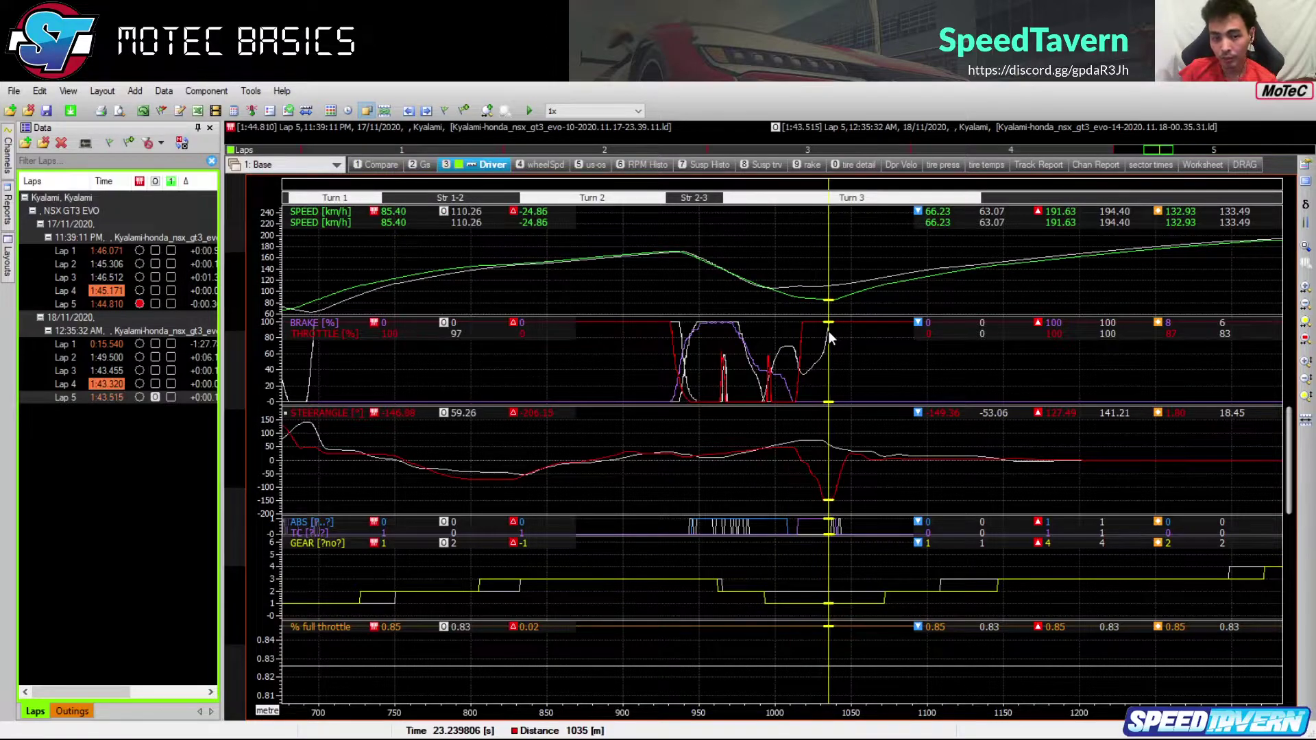
double_click(161, 398)
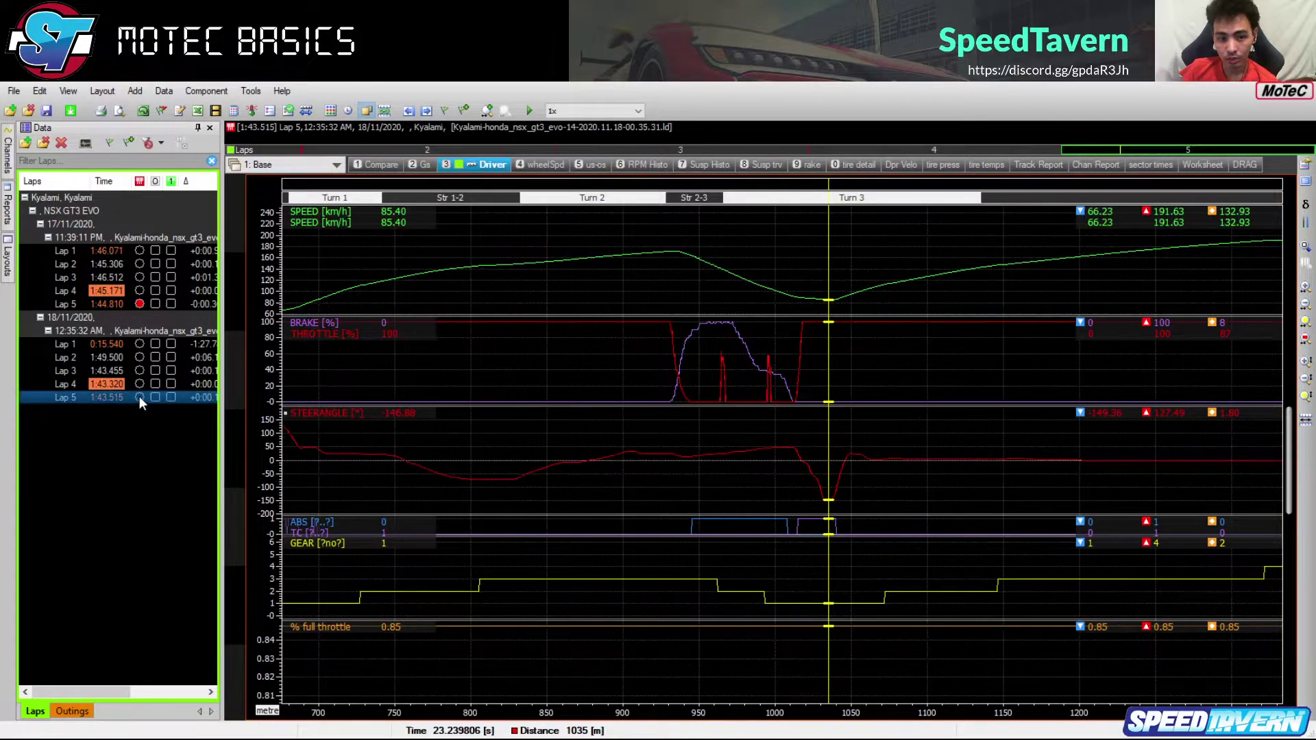
Display lap 5 of the 12:35:32 AM log and examine its braking and throttle through Turn 3
left_click(140, 397)
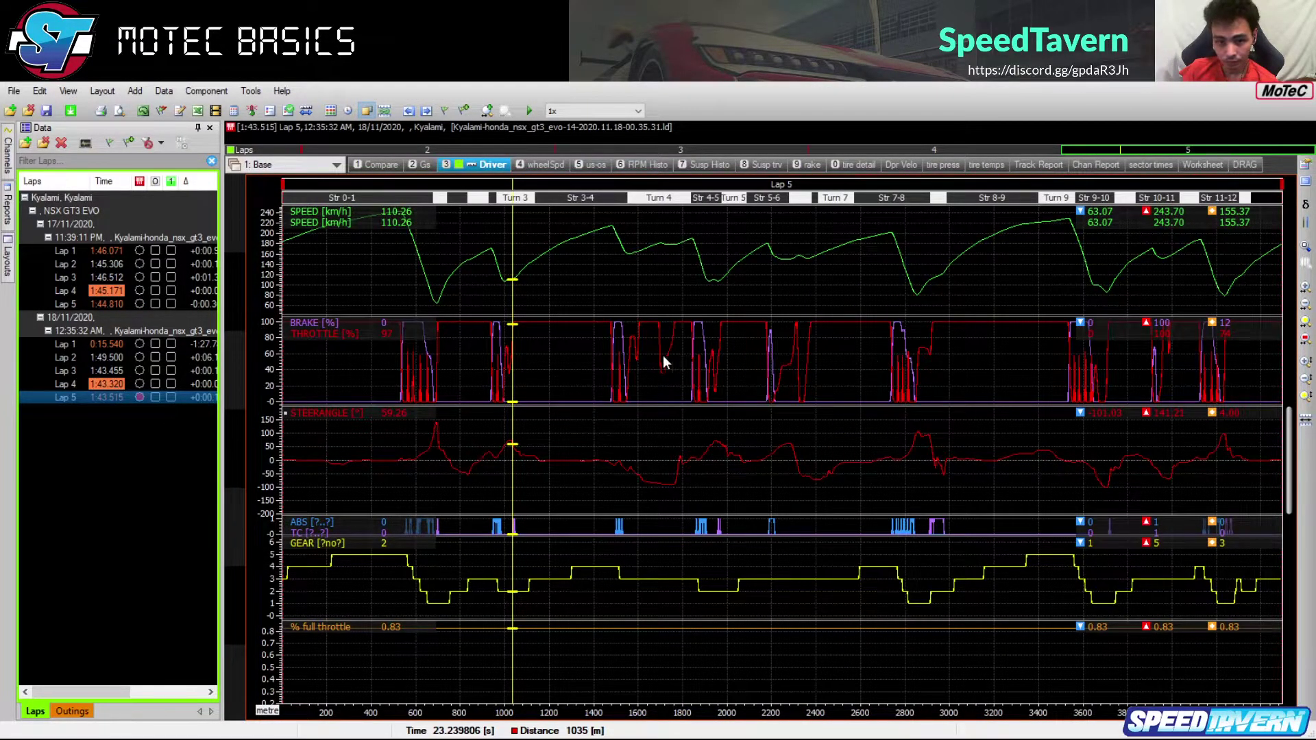
scroll(518, 367, "up", 5)
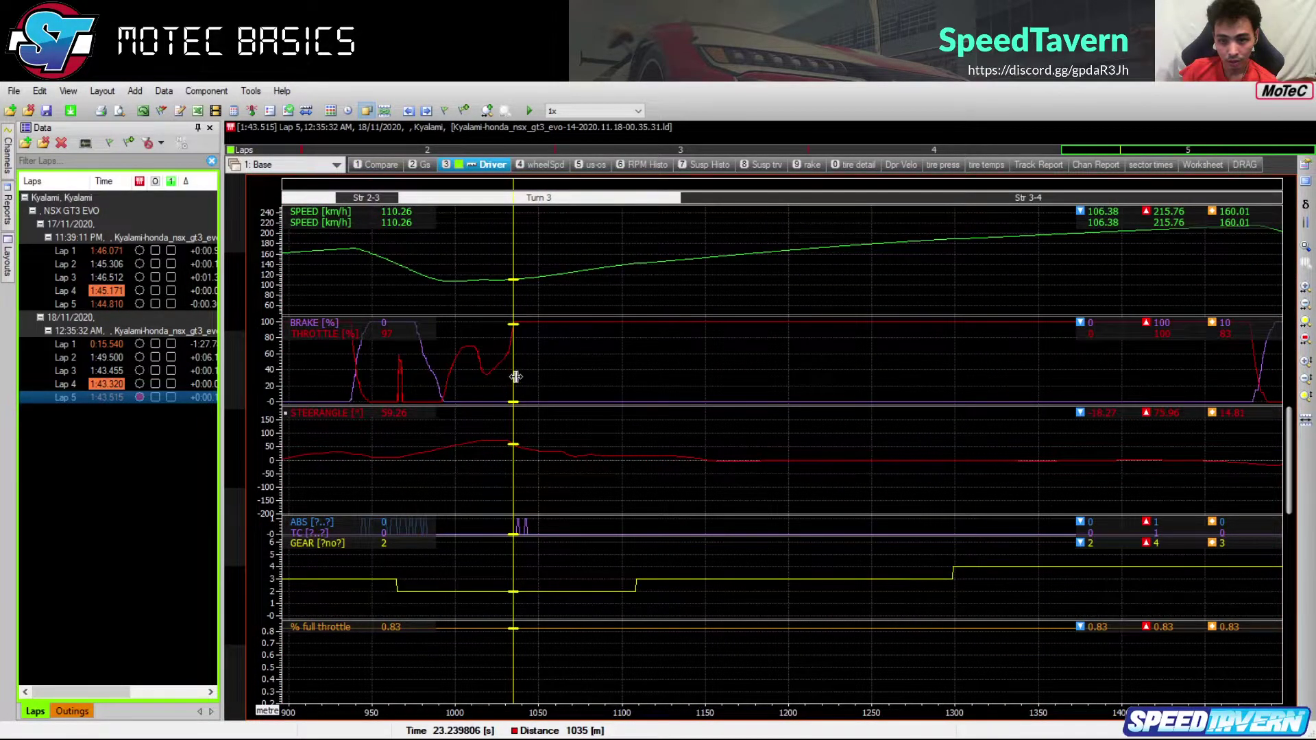
scroll(596, 373, "down", 3)
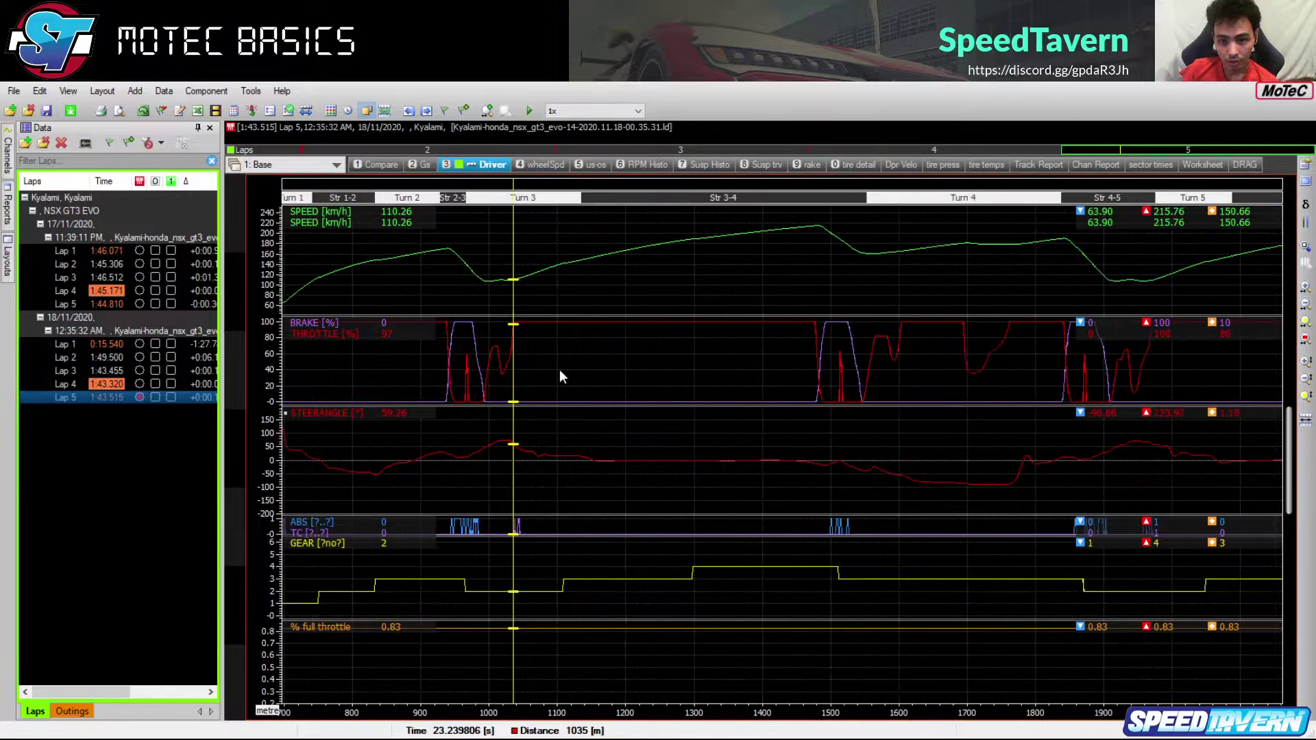
Inspect lap 5's throttle application and steering through the first part of Turn 4 with the cursor
scroll(560, 369, "down", 1)
left_click(811, 359)
left_click_drag(812, 360, 812, 368)
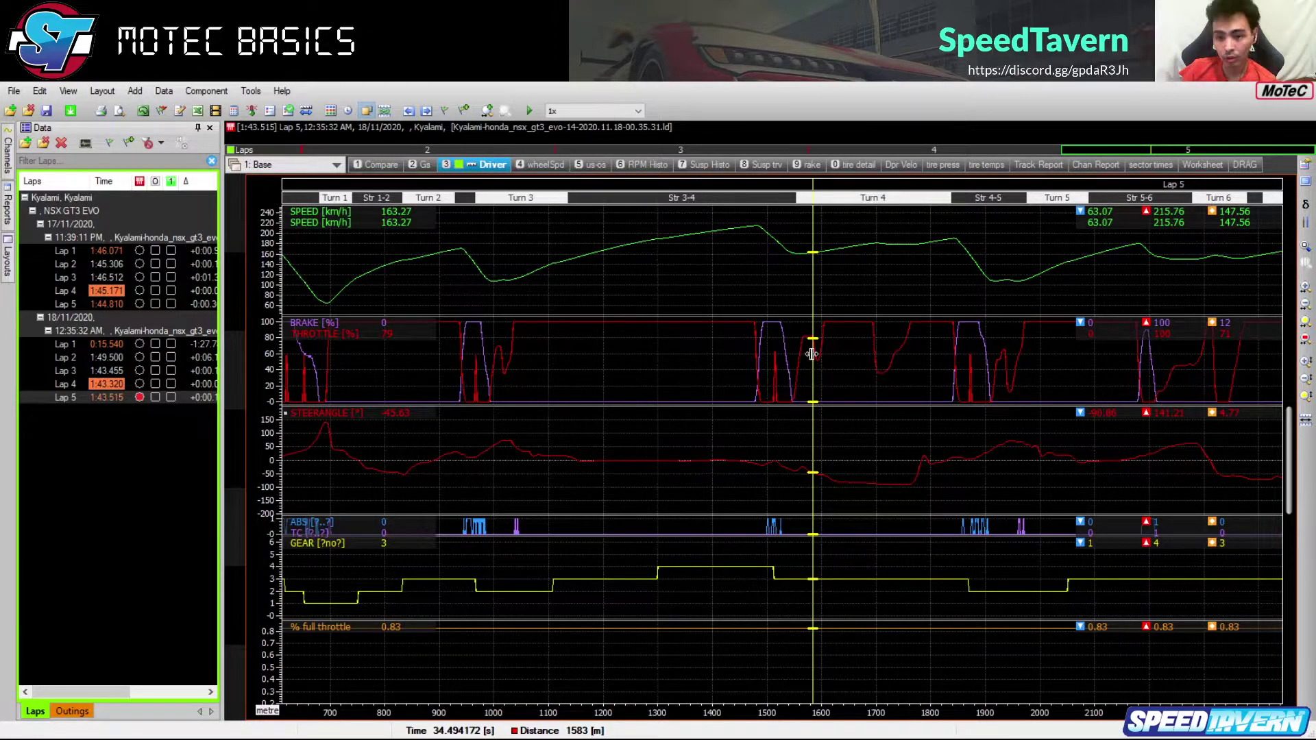
mouse_move(813, 357)
left_mouse_down()
mouse_move(830, 348)
mouse_move(804, 357)
mouse_move(828, 361)
left_mouse_up()
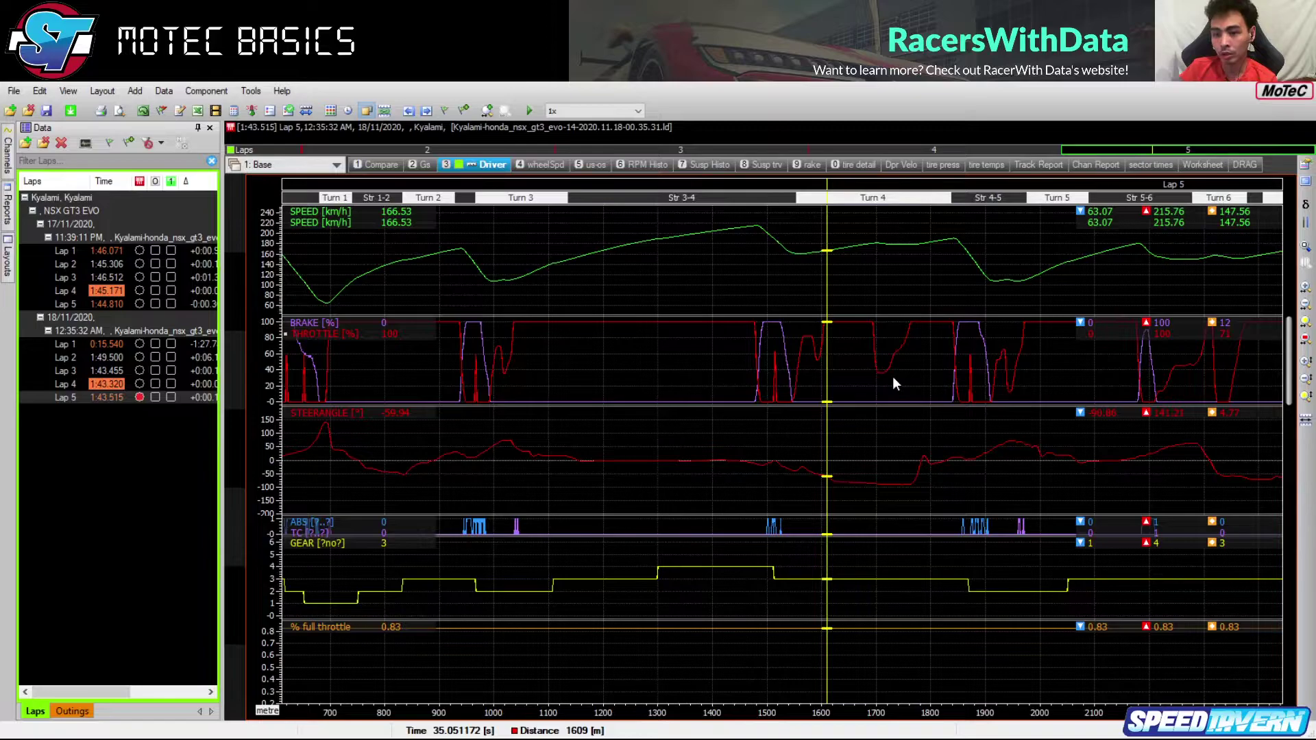
mouse_move(827, 370)
left_mouse_down()
mouse_move(802, 372)
mouse_move(818, 373)
left_mouse_up()
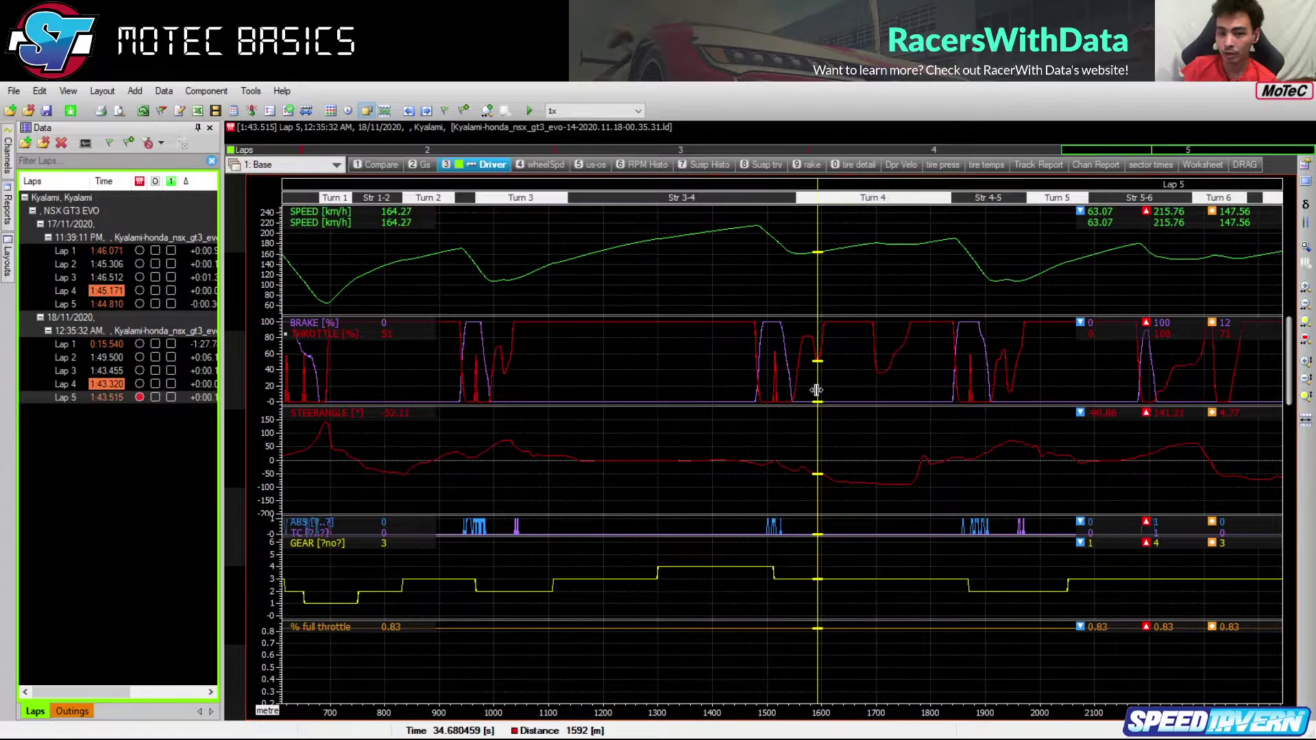
mouse_move(816, 390)
left_mouse_down()
mouse_move(840, 394)
mouse_move(819, 398)
left_mouse_up()
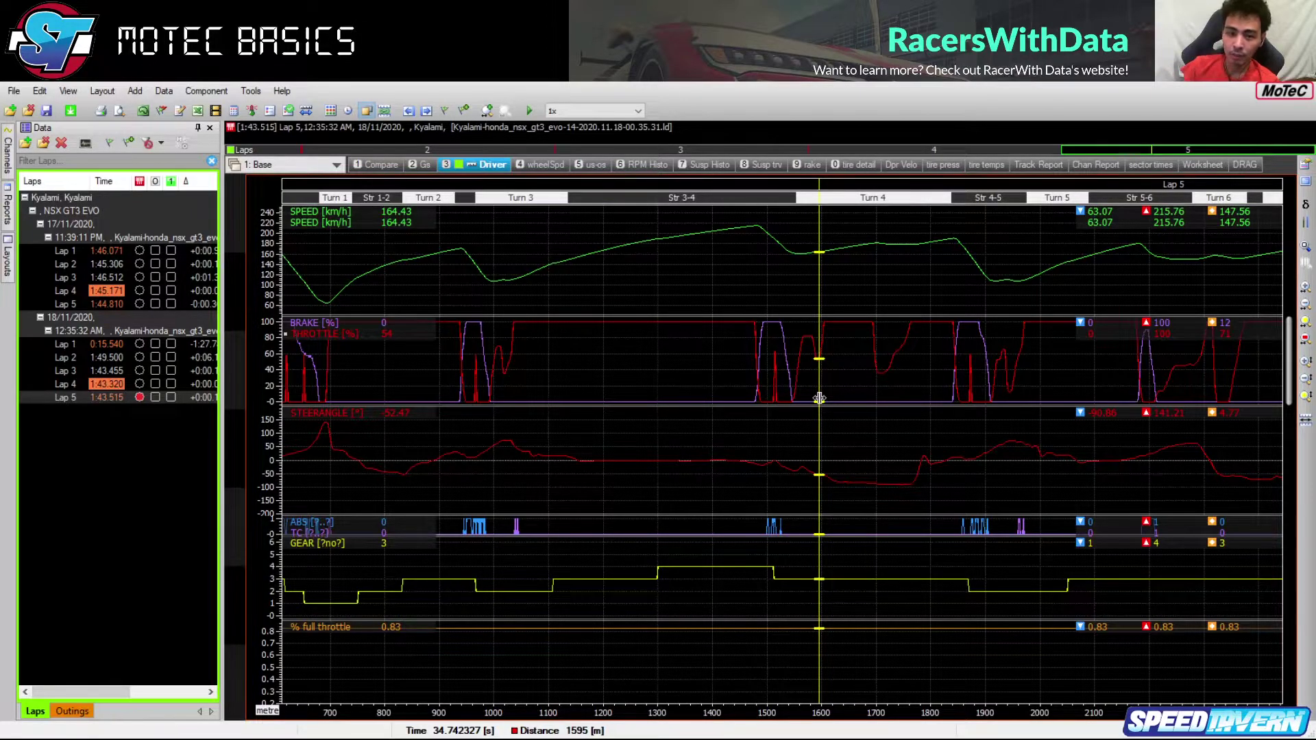
Compare the Turn 4 throttle traces of laps 5, 4, 3 and 2 in the 12:35:32 AM log
left_click(141, 384)
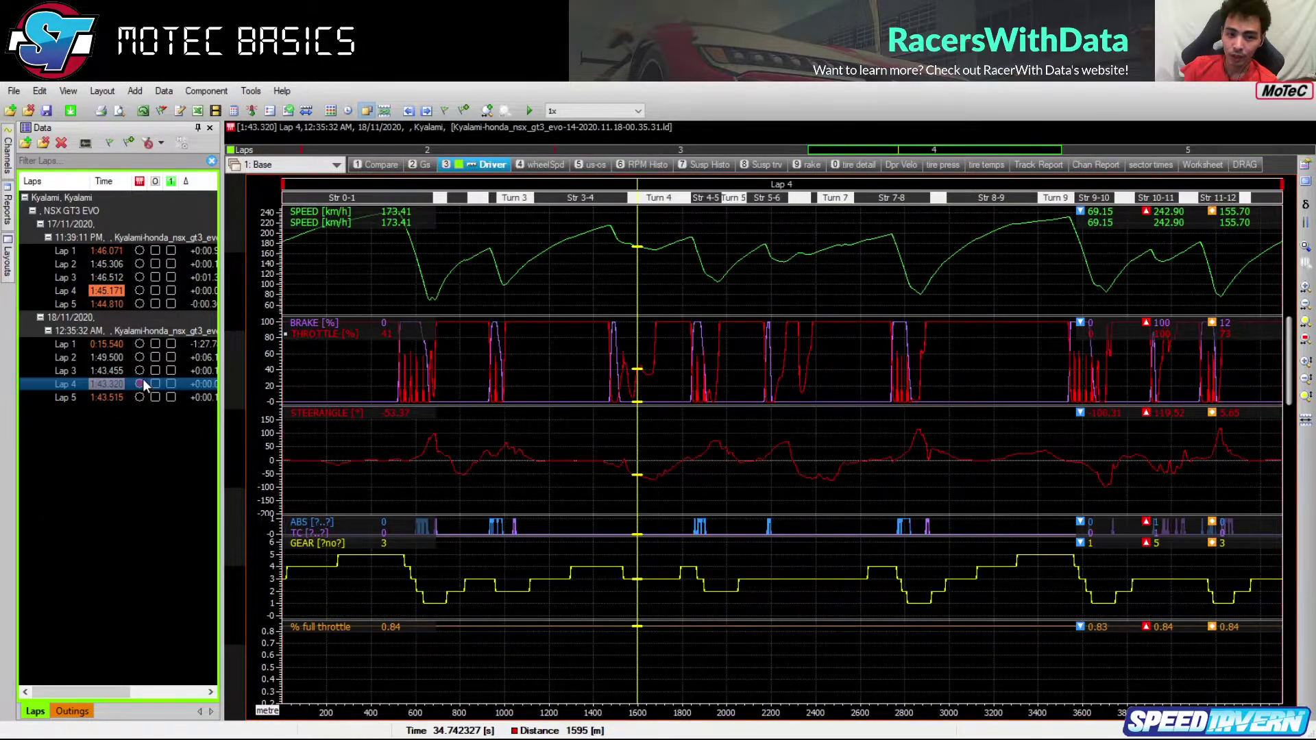
left_click(139, 398)
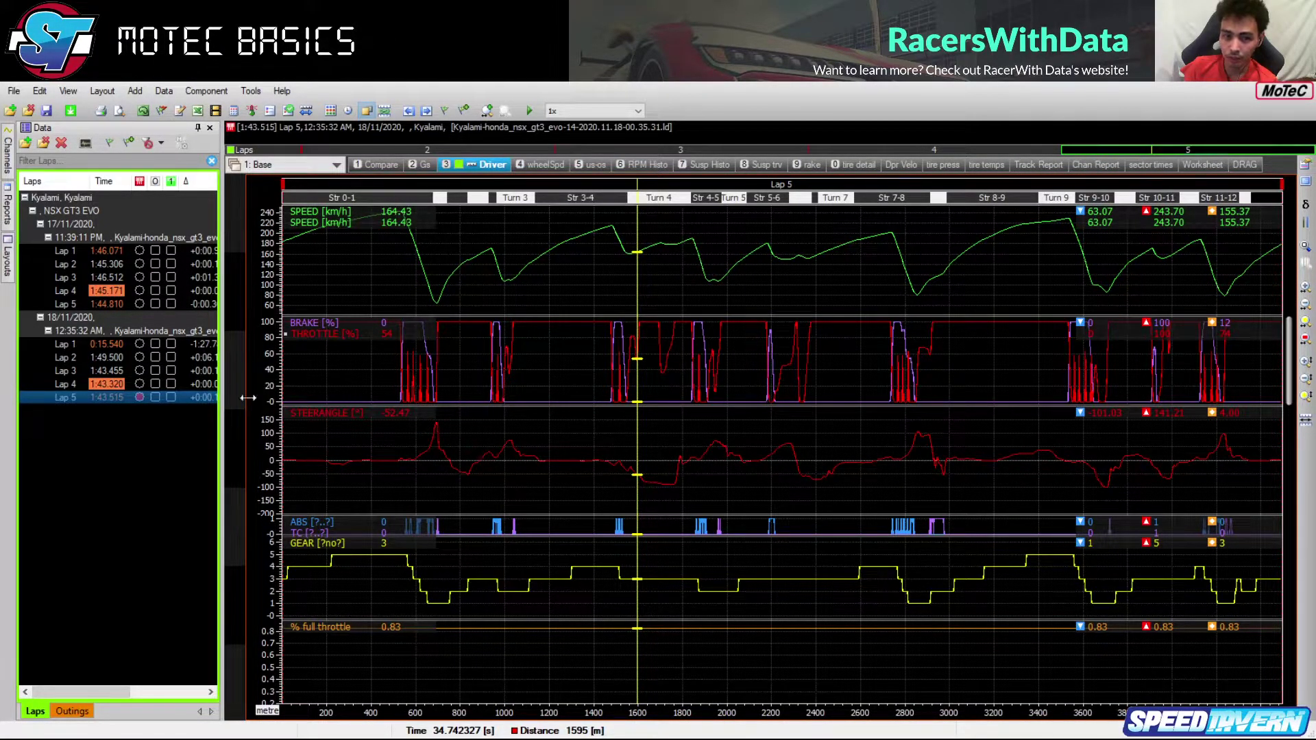
left_click(141, 384)
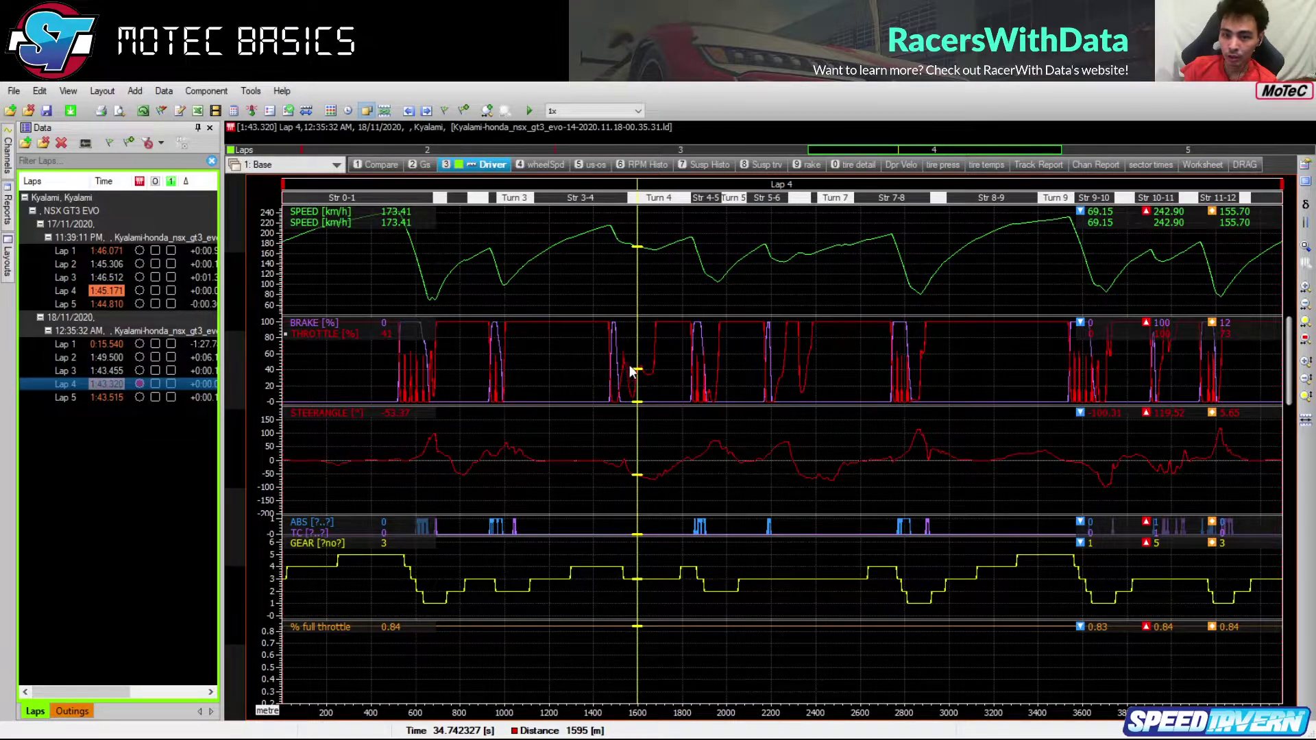
left_click(139, 370)
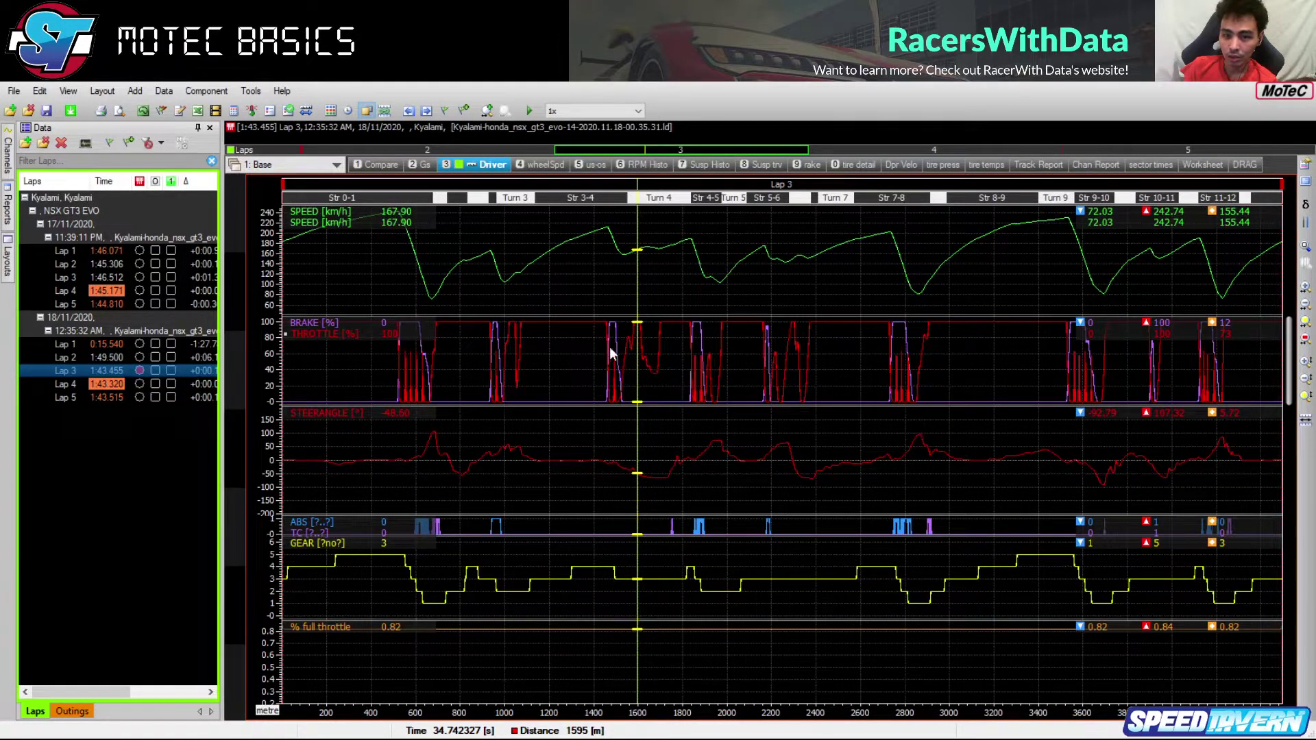
left_click(140, 357)
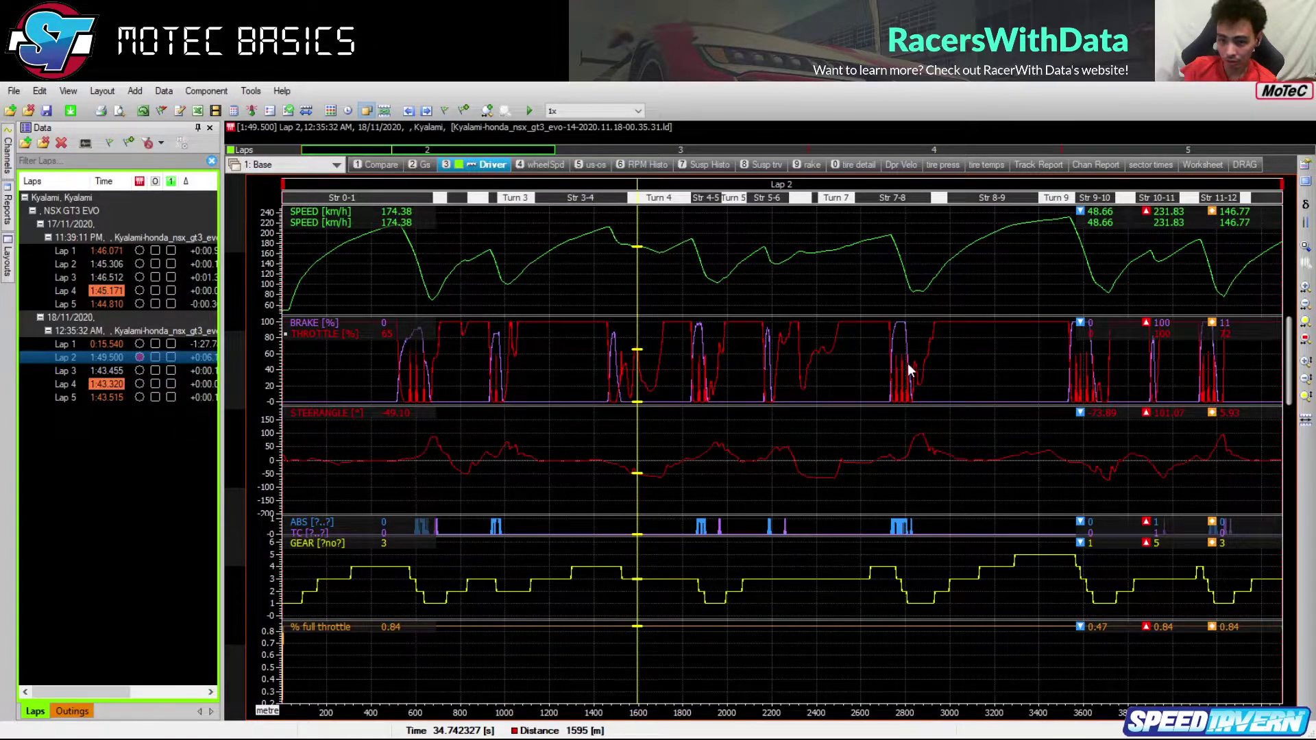
Inspect lap 2's brake release and throttle application from the Turn 8 braking zone to the corner exit
left_click(927, 362)
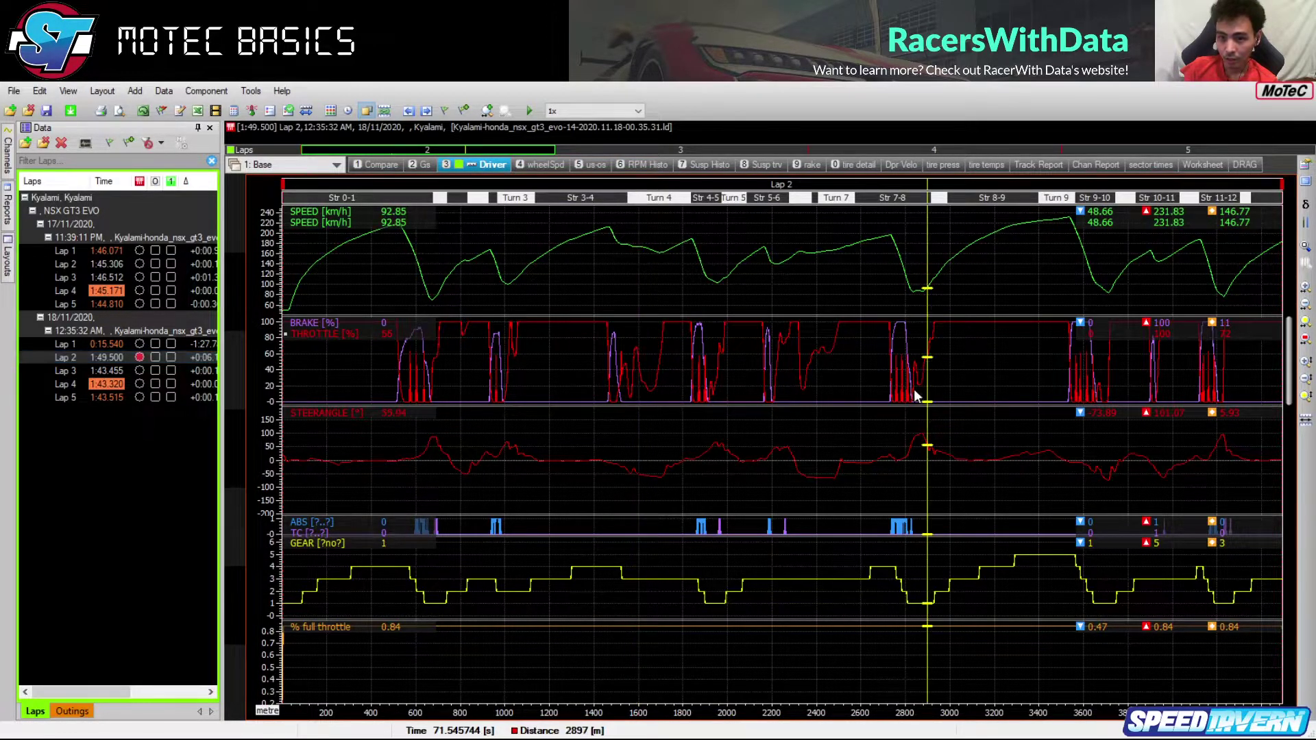
left_click_drag(927, 373, 906, 370)
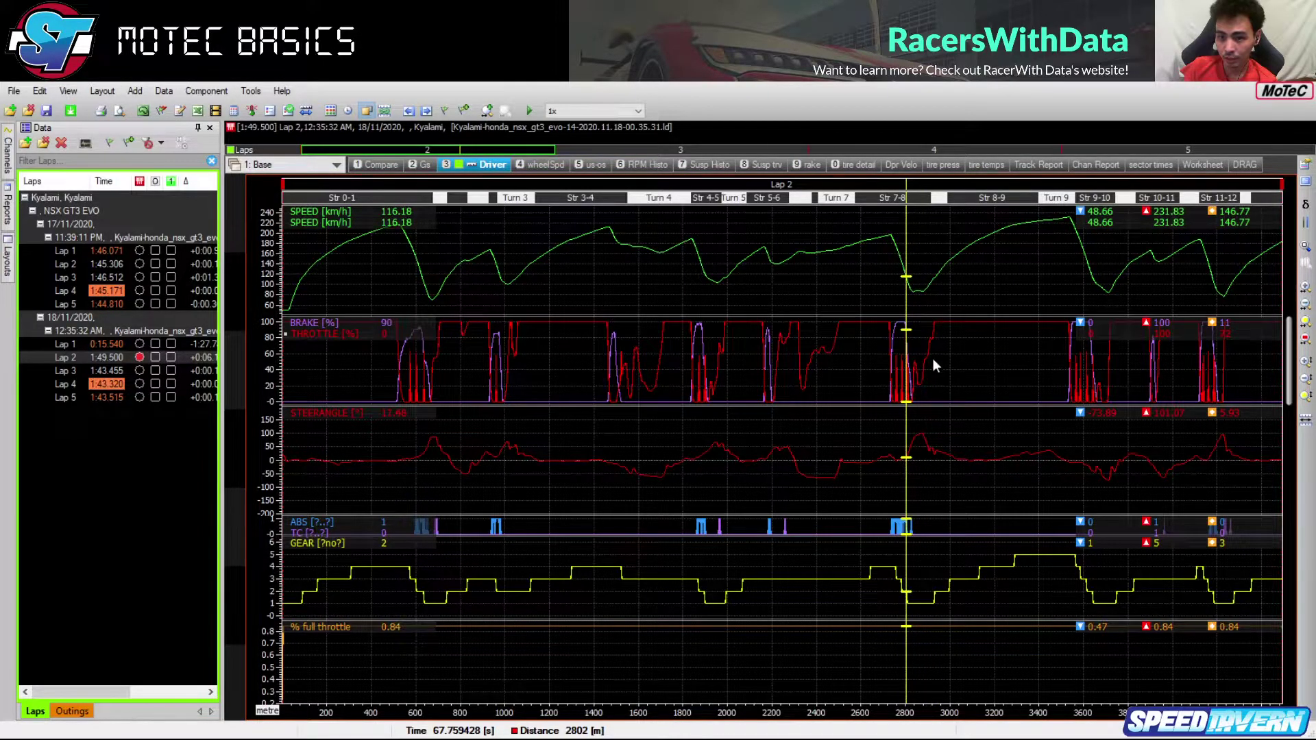
scroll(931, 333, "up", 5)
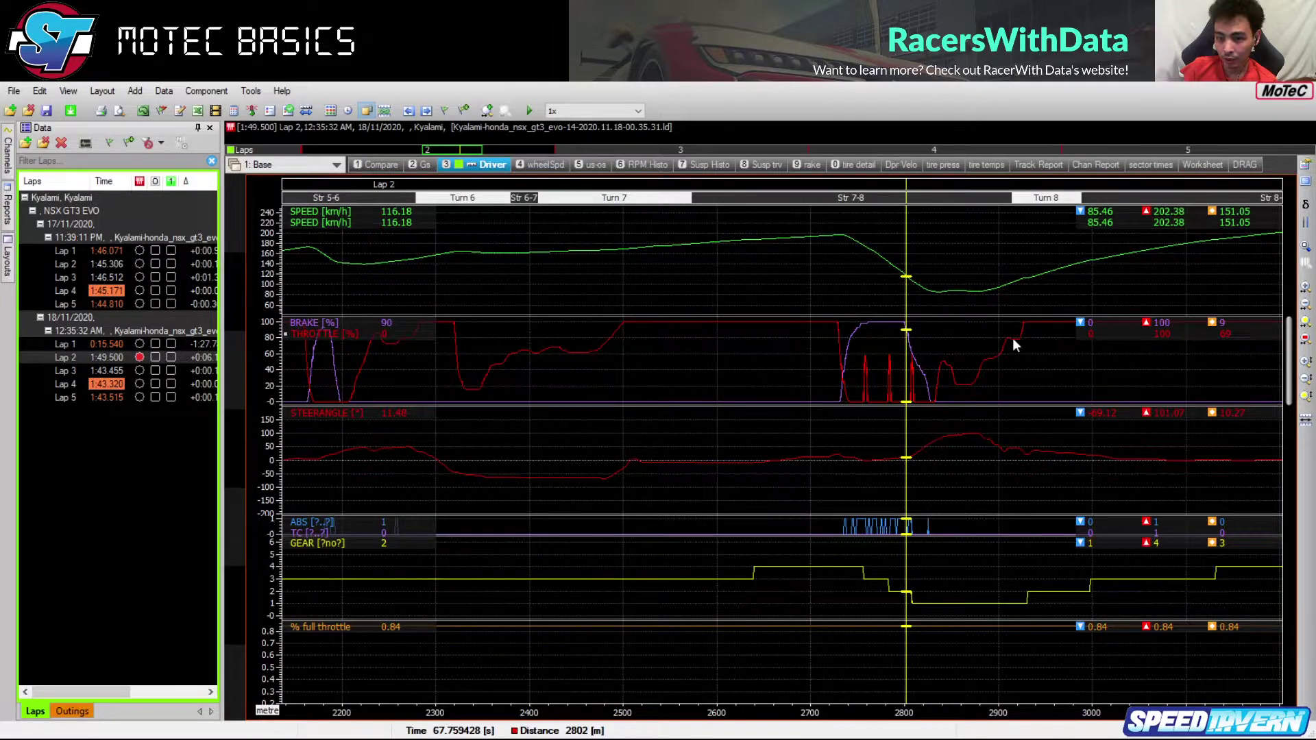
left_click(1013, 338)
left_click_drag(1013, 357, 1021, 356)
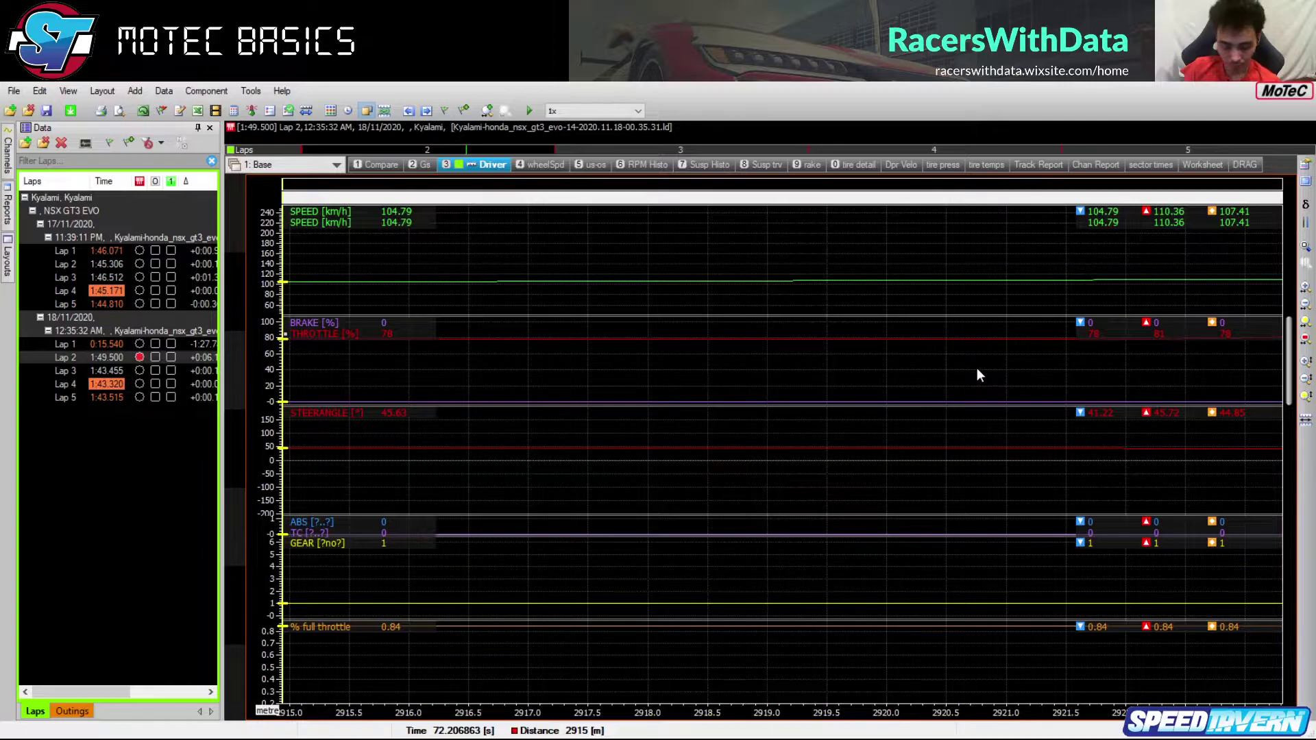
scroll(976, 375, "down", 10)
scroll(936, 355, "up", 5)
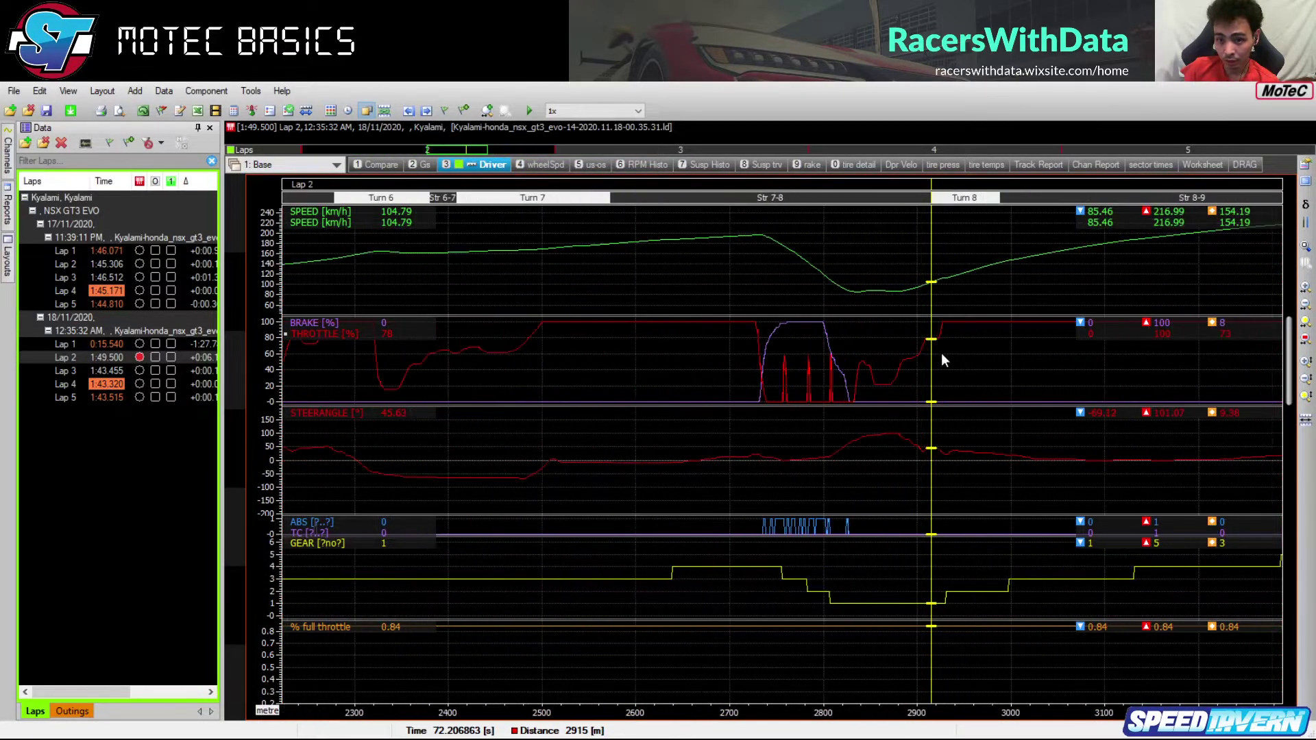
left_click(919, 369)
left_click_drag(918, 368, 914, 370)
Examine the throttle and steering traces of laps 3, 4 and 5 in turn around Turn 8
left_click(141, 370)
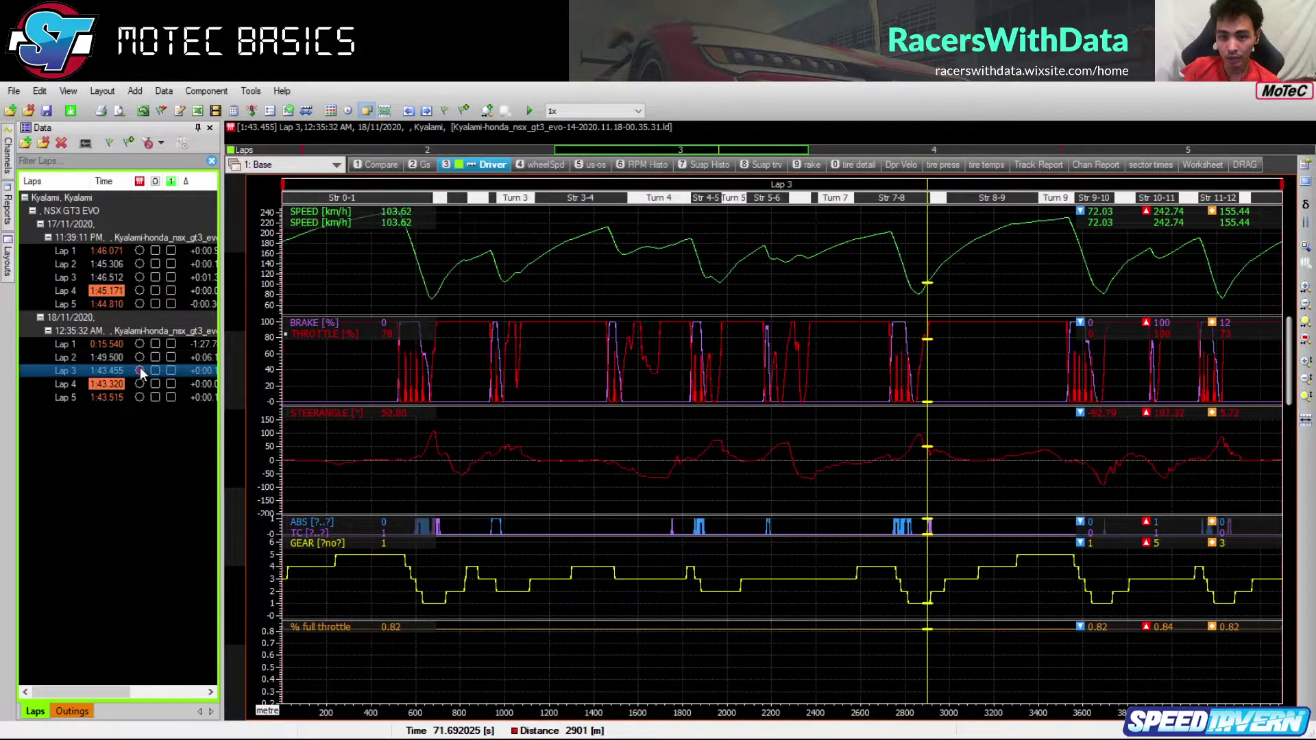
scroll(945, 347, "up", 3)
scroll(946, 348, "up", 3)
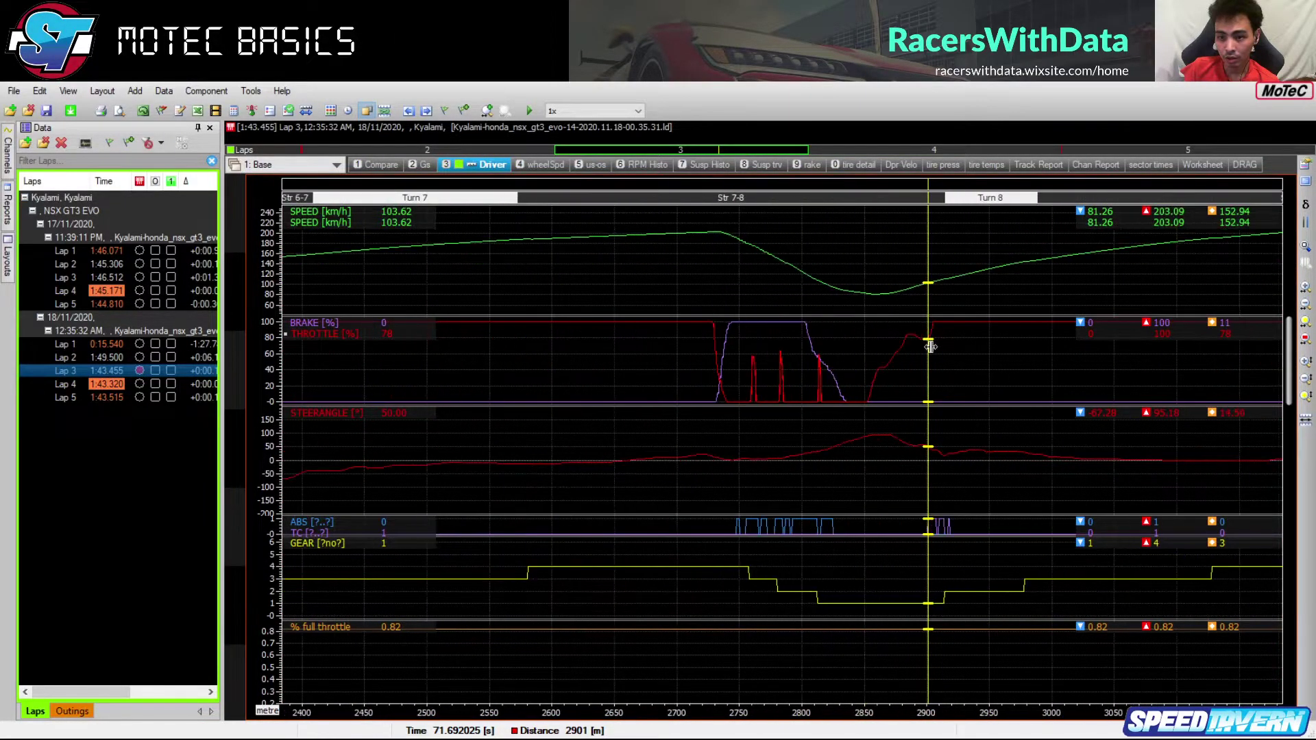
left_click(139, 384)
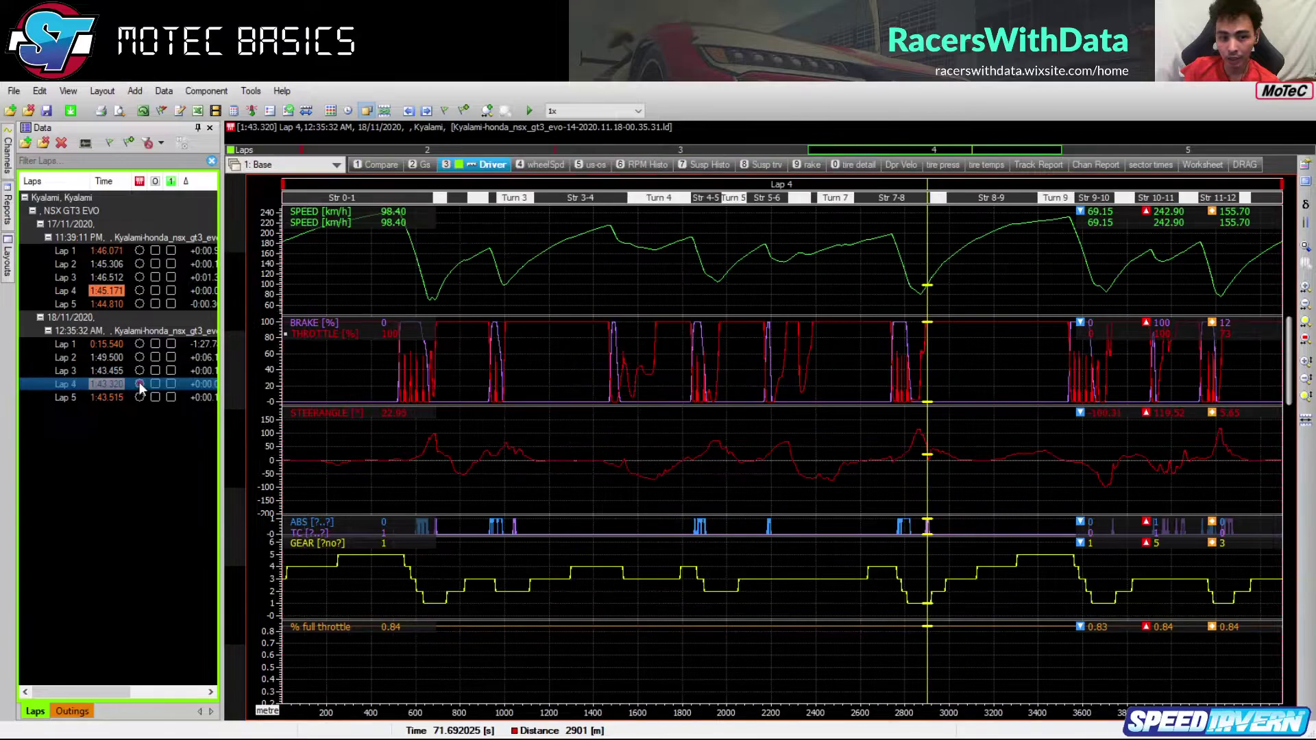
scroll(943, 368, "up", 5)
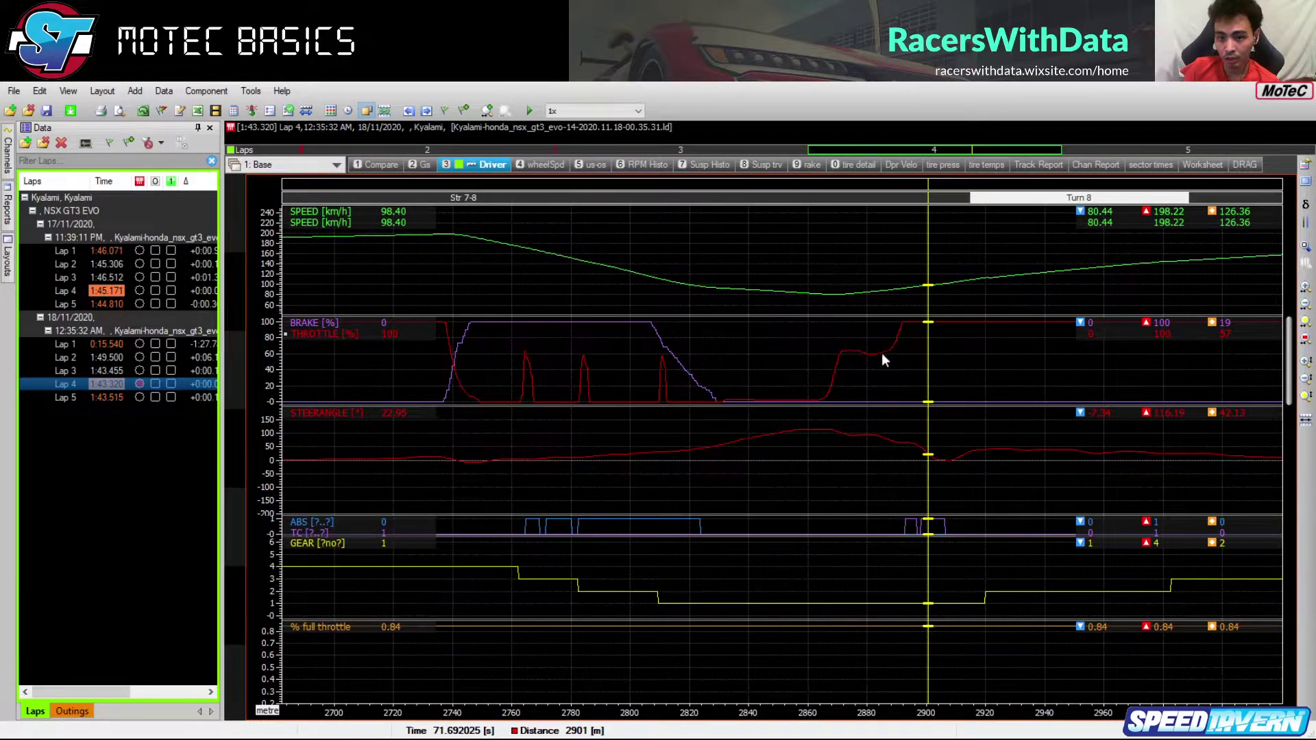
left_click(136, 399)
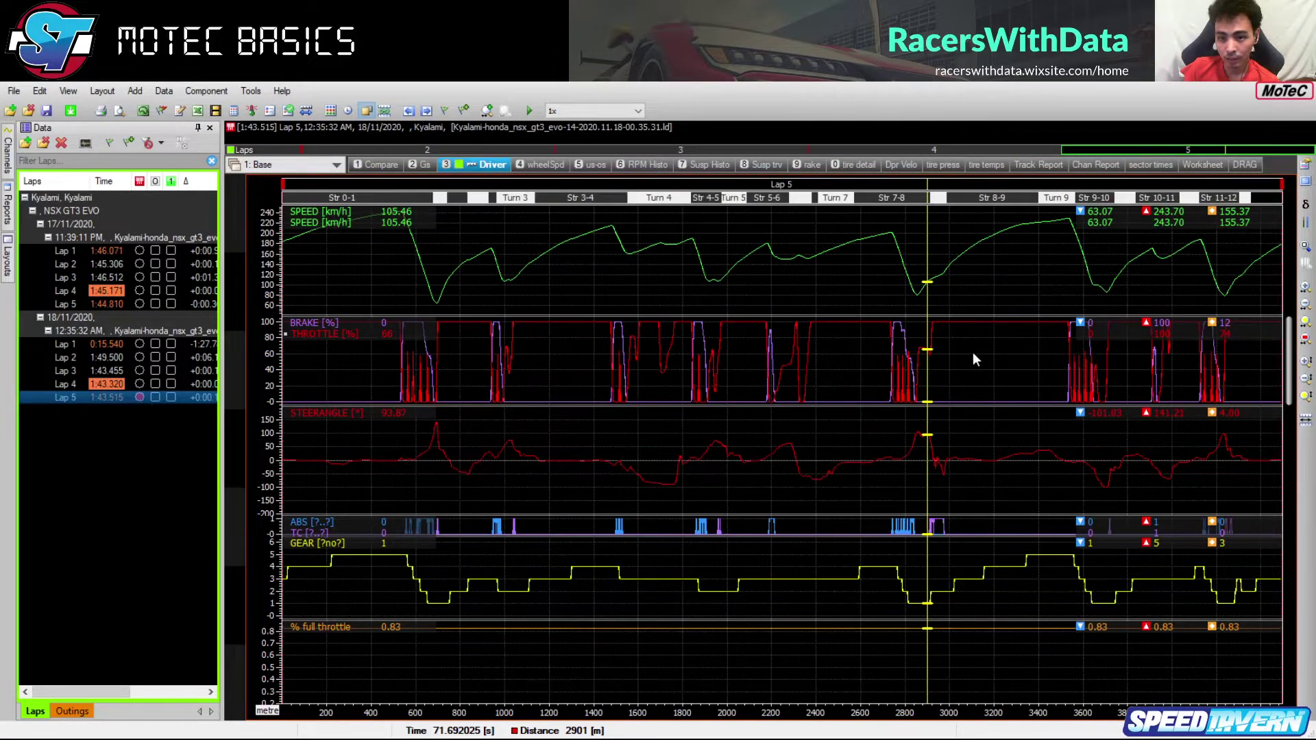
scroll(937, 349, "up", 3)
scroll(937, 348, "up", 2)
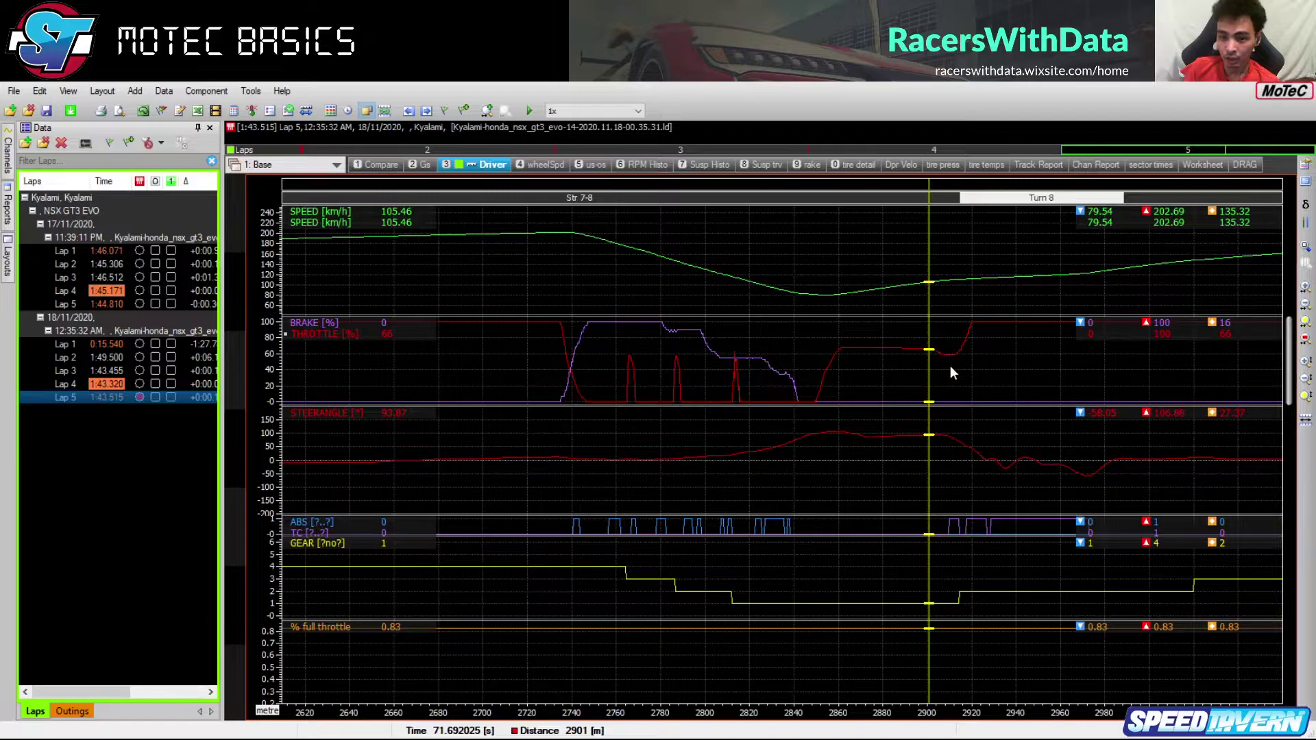
Return to lap 2 of the 12:35:32 AM log and re-examine its throttle trace into Turn 8
left_click(142, 360)
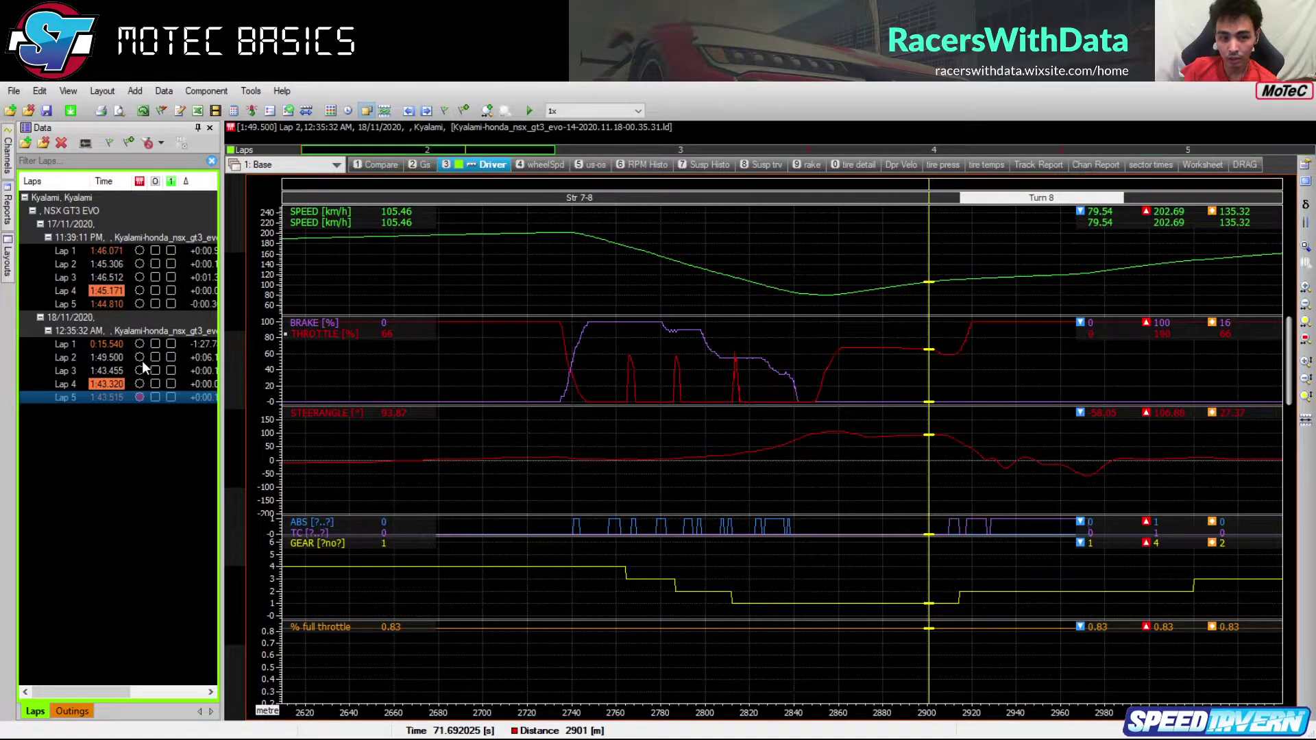
scroll(973, 336, "up", 5)
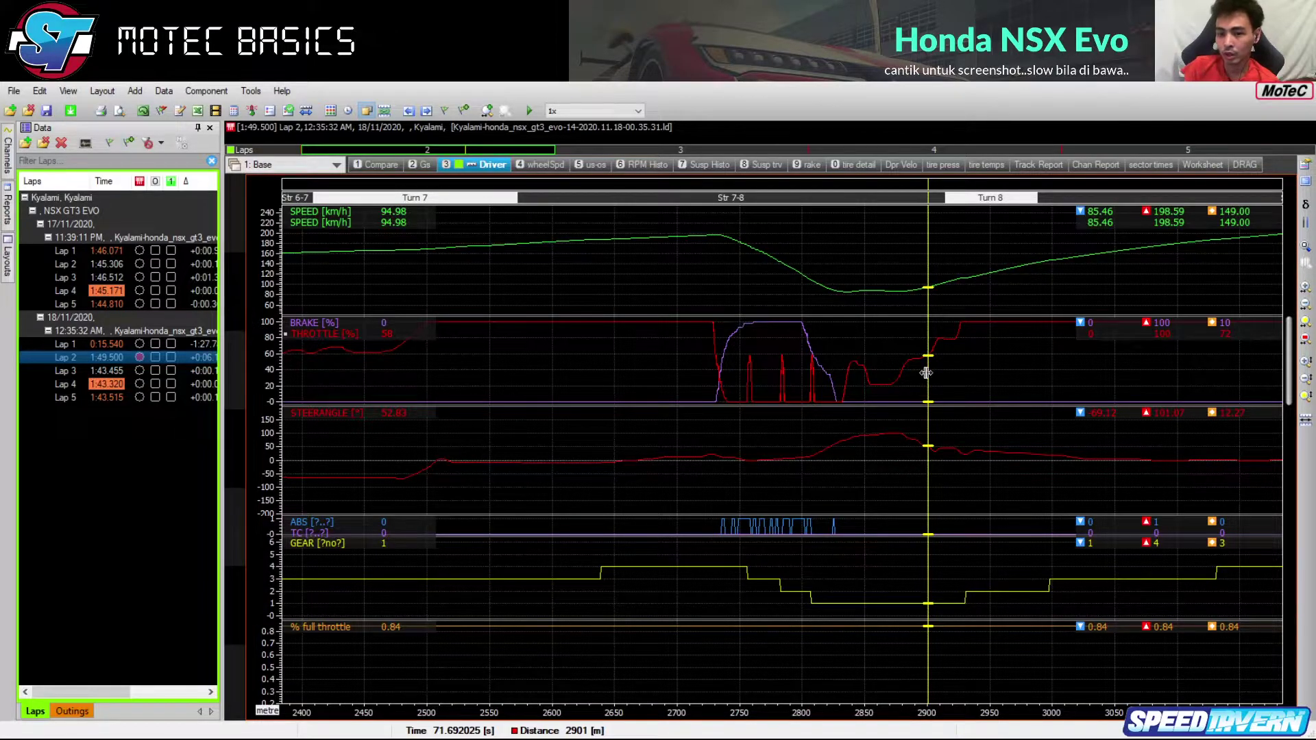
scroll(915, 388, "down", 3)
scroll(904, 389, "down", 3)
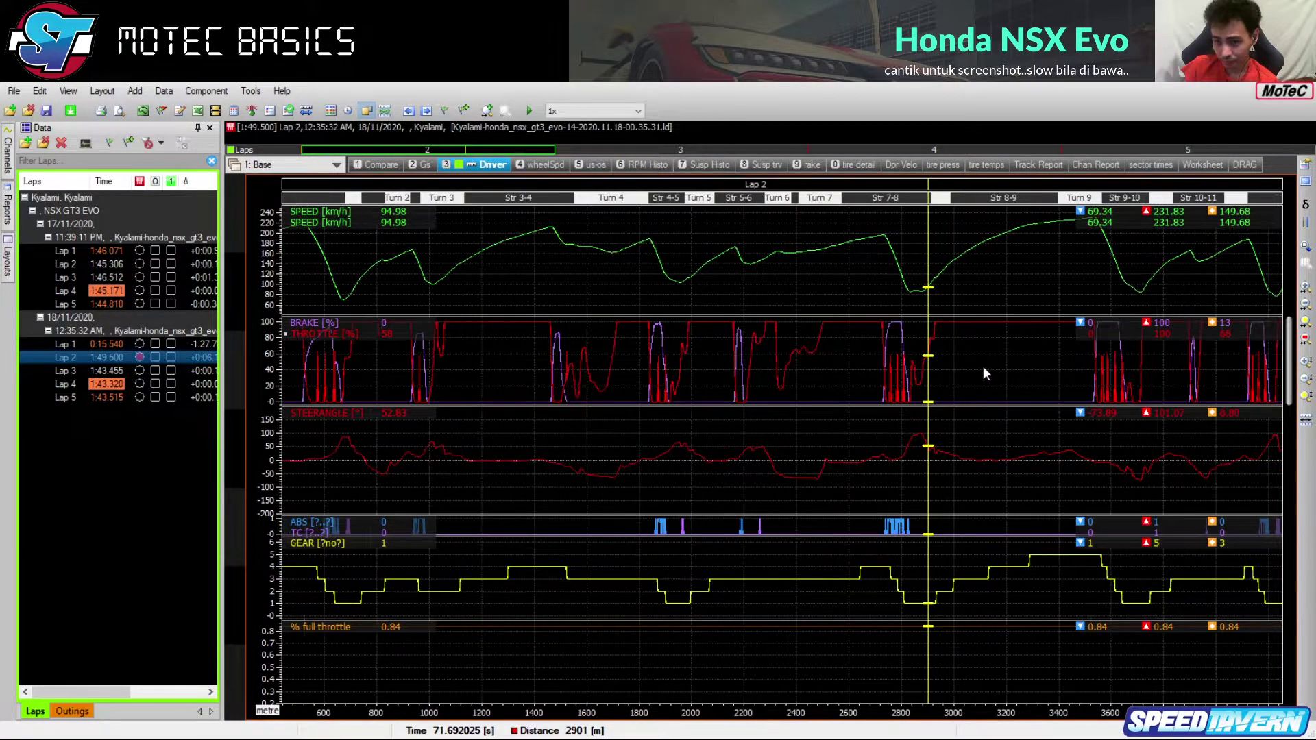
Cycle through the full traces of laps 2 to 5 in the 12:35:32 AM log, ending on lap 5
left_click(134, 371)
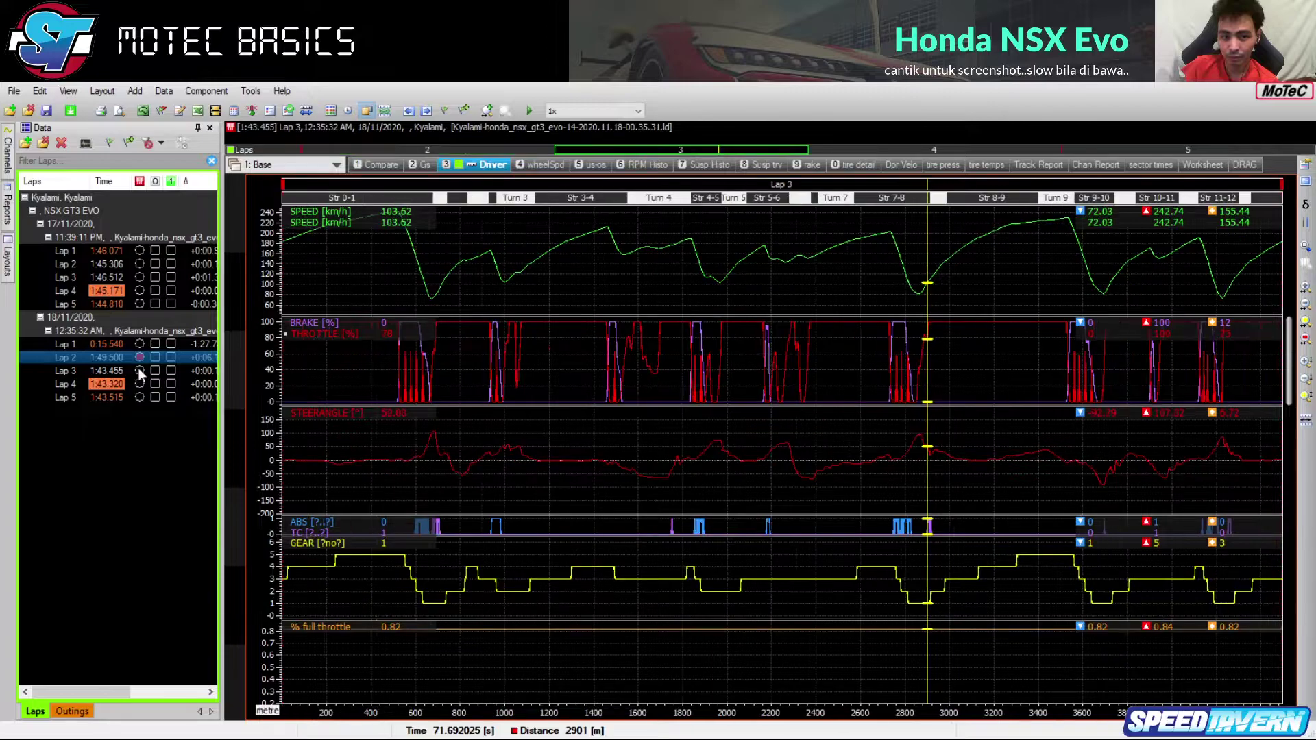
left_click(143, 361)
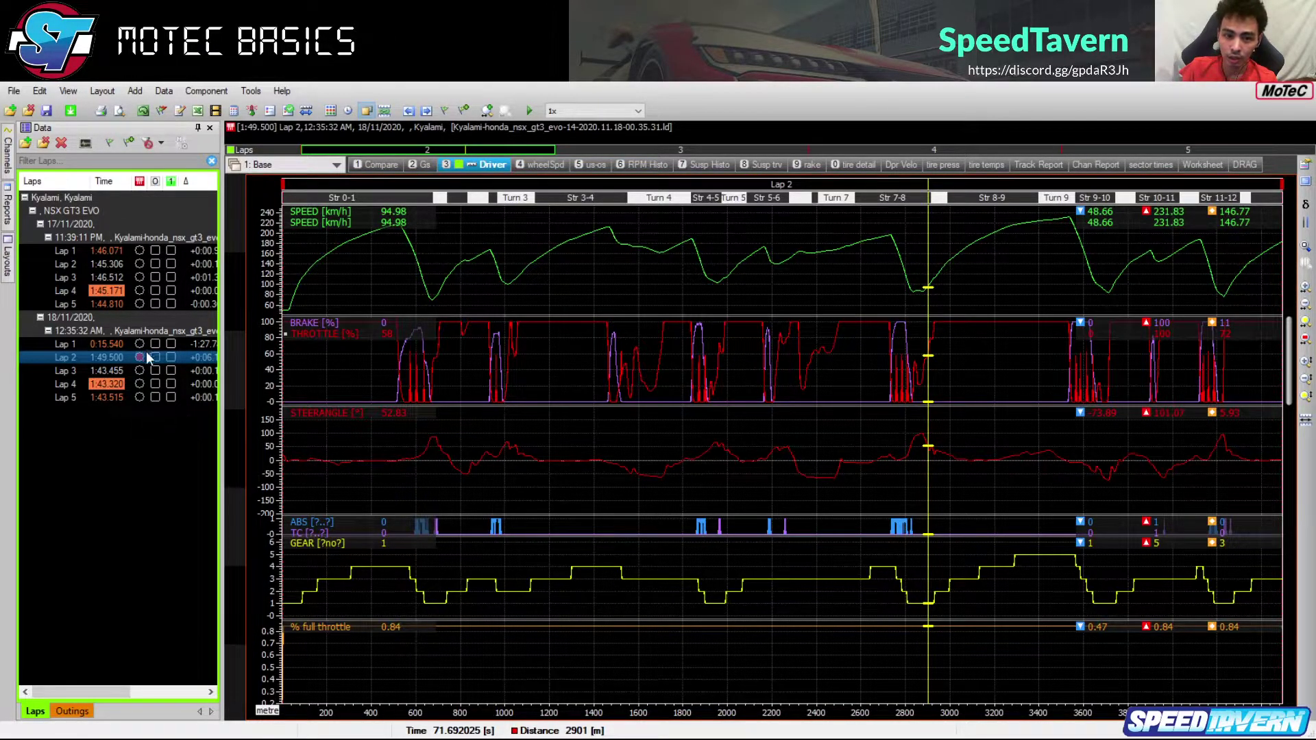
left_click(113, 370)
left_click(110, 384)
left_click(109, 397)
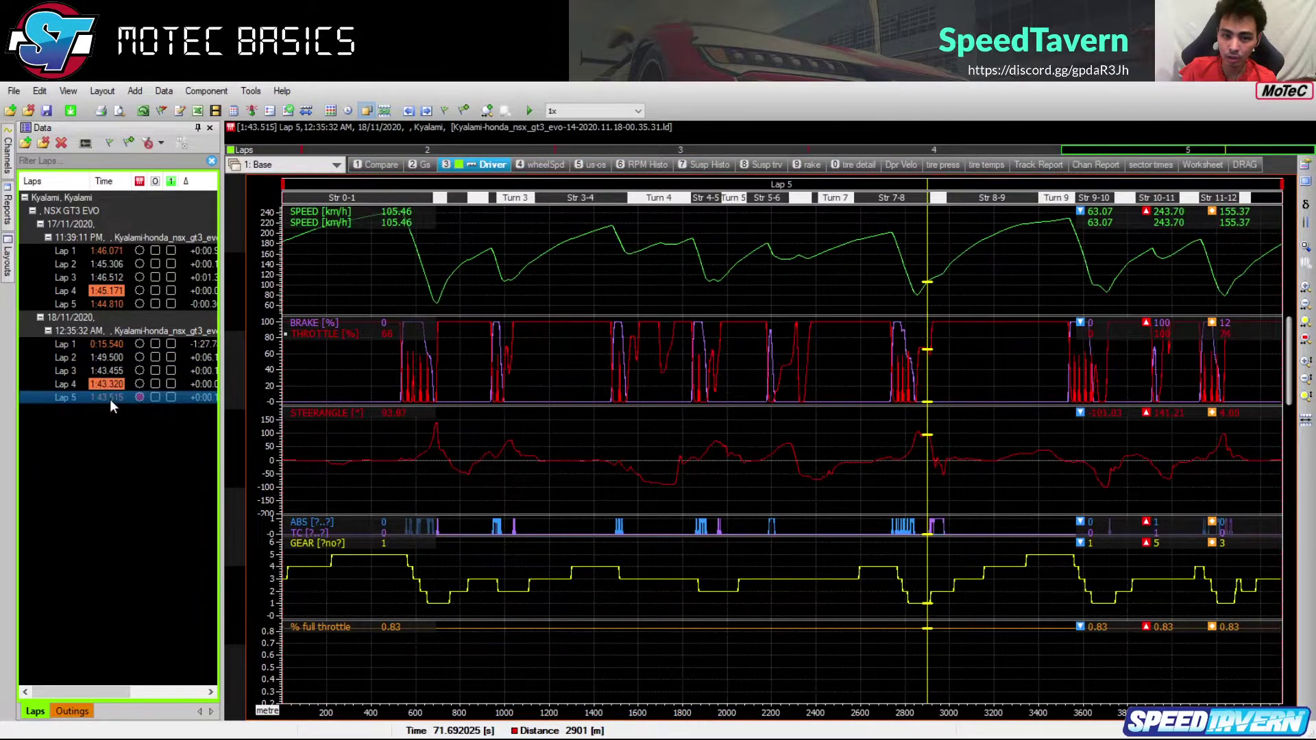
left_click(113, 358)
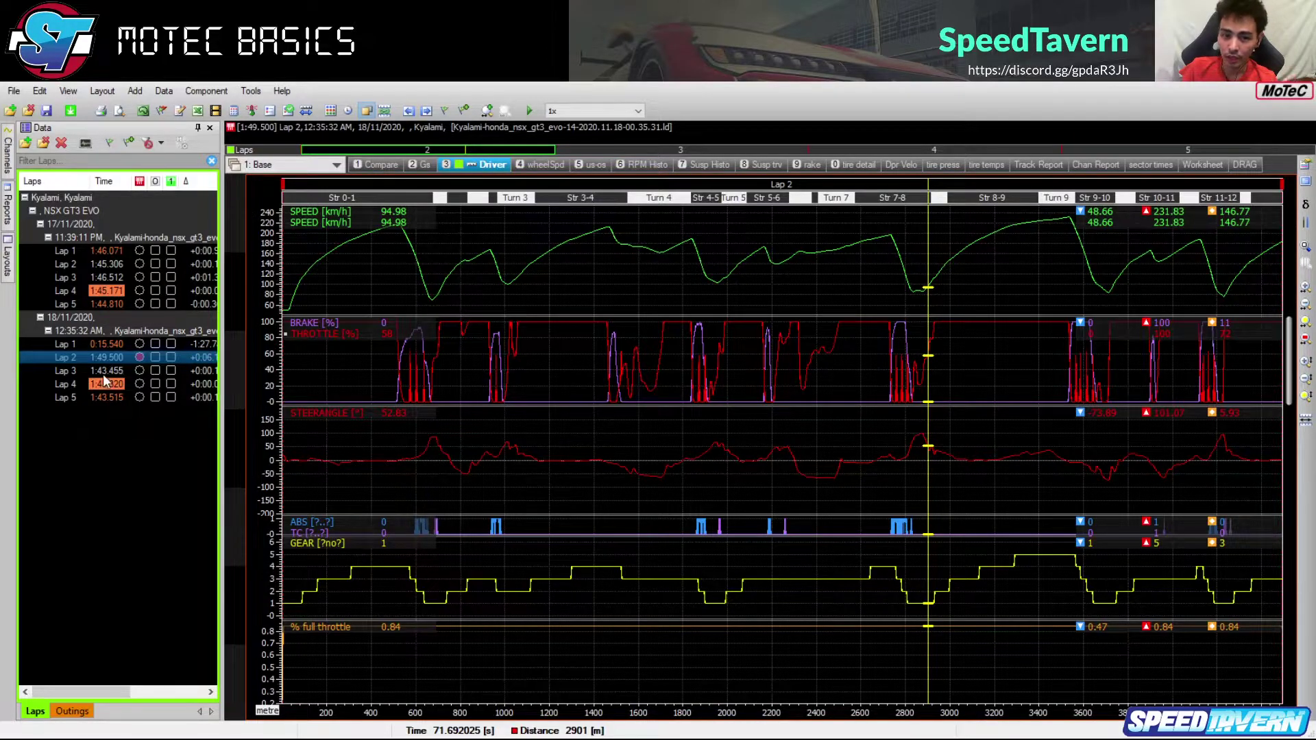
left_click(104, 374)
left_click(111, 398)
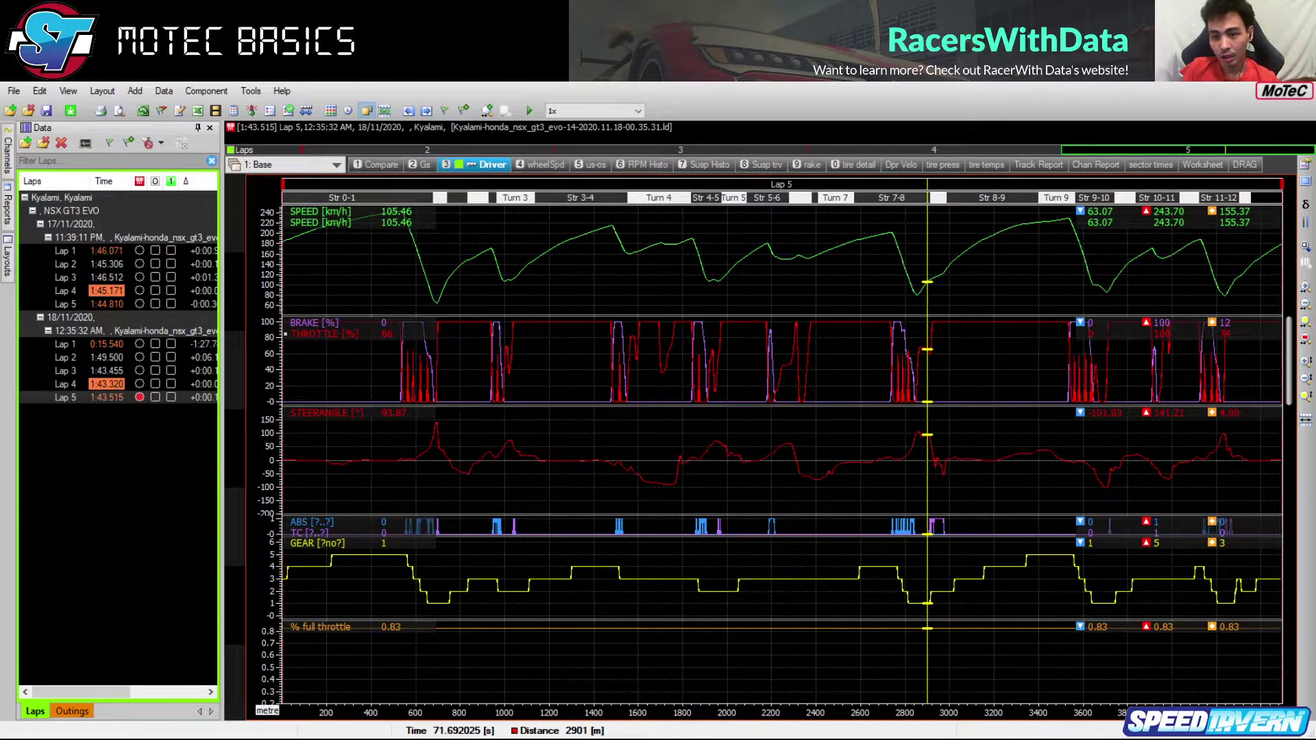
Load the Bentley Continental GT3 Kyalami logs of 18/11/2020 alongside the NSX GT3 EVO logs and look through the lap list
key("alt+Tab")
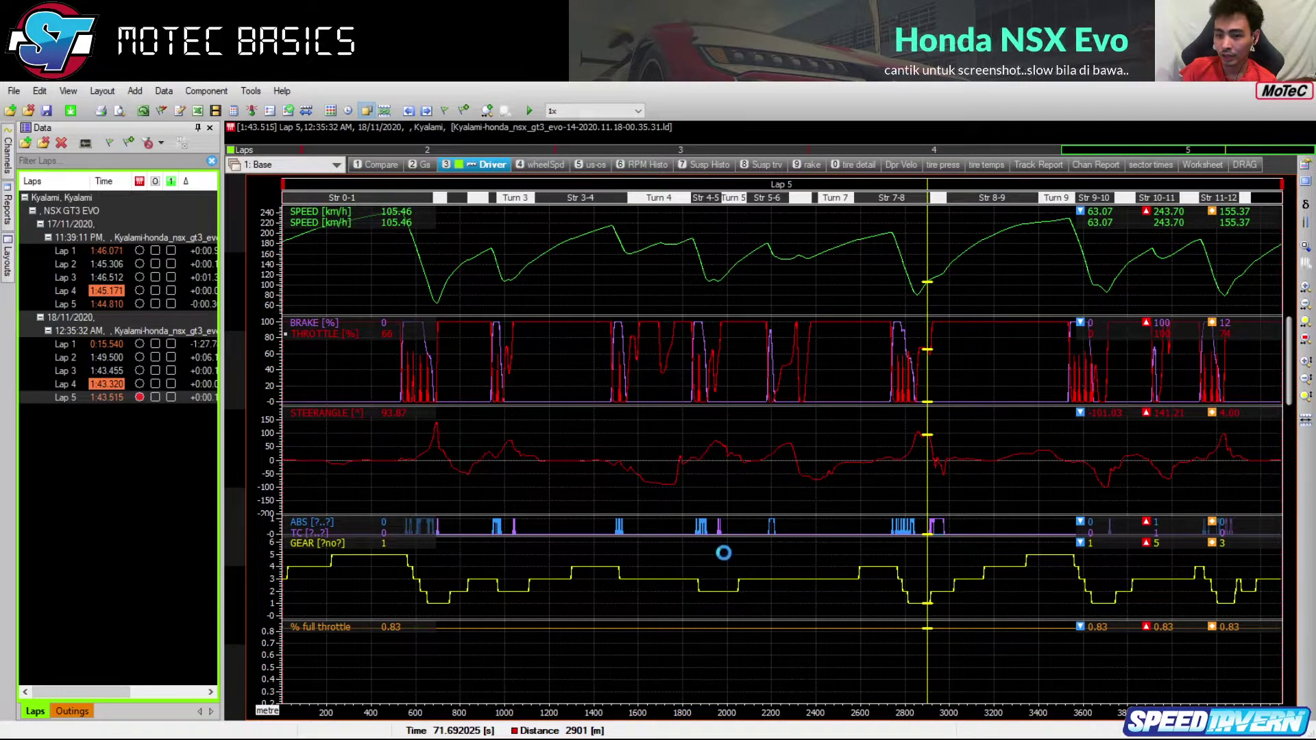
scroll(153, 511, "down", 1)
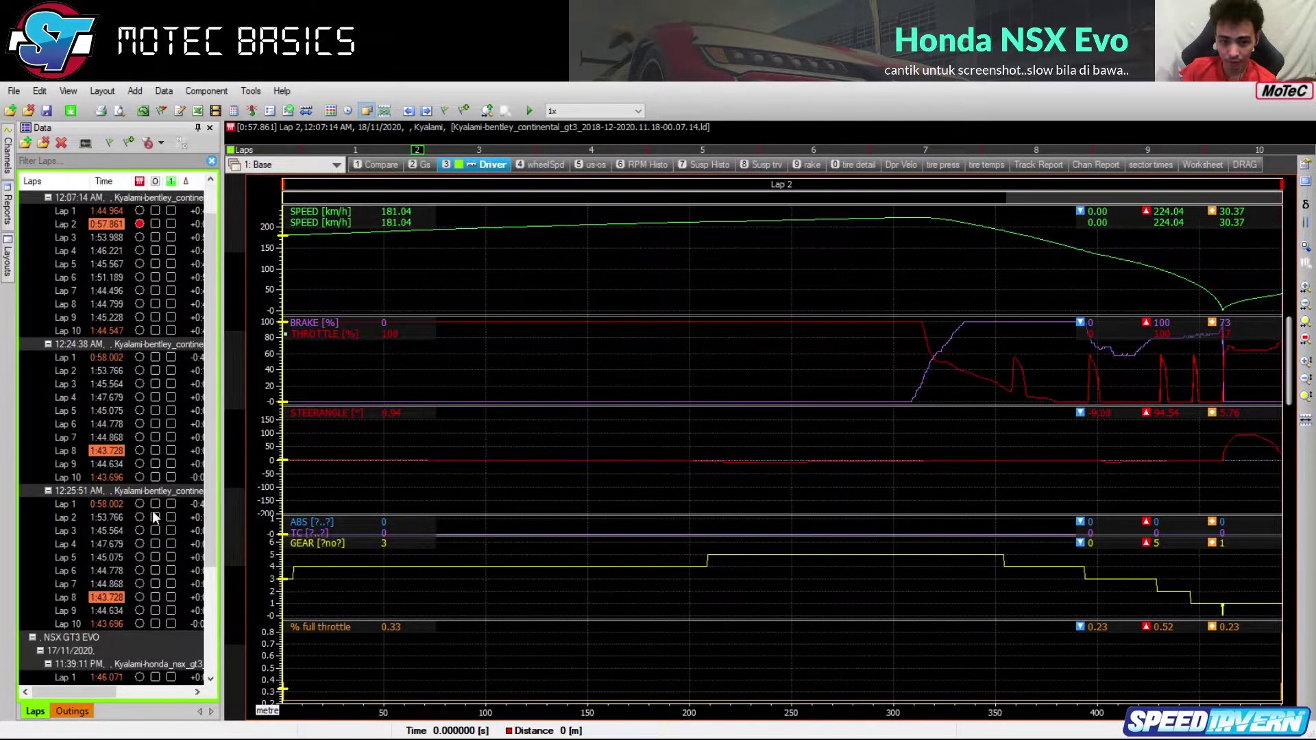
scroll(152, 511, "up", 1)
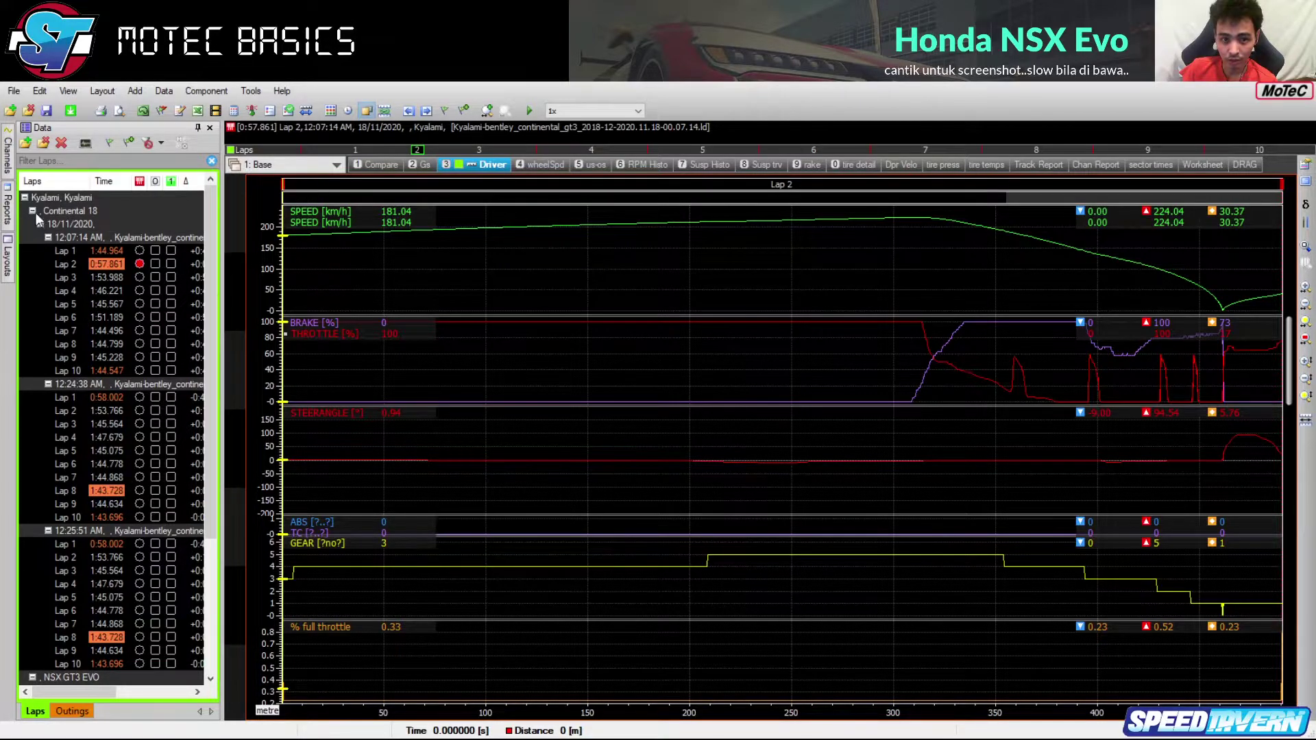
scroll(97, 407, "down", 1)
scroll(97, 408, "up", 1)
Unload the Continental's 12:07:14 AM log and collapse the NSX GT3 EVO group in the lap list
left_click(136, 396)
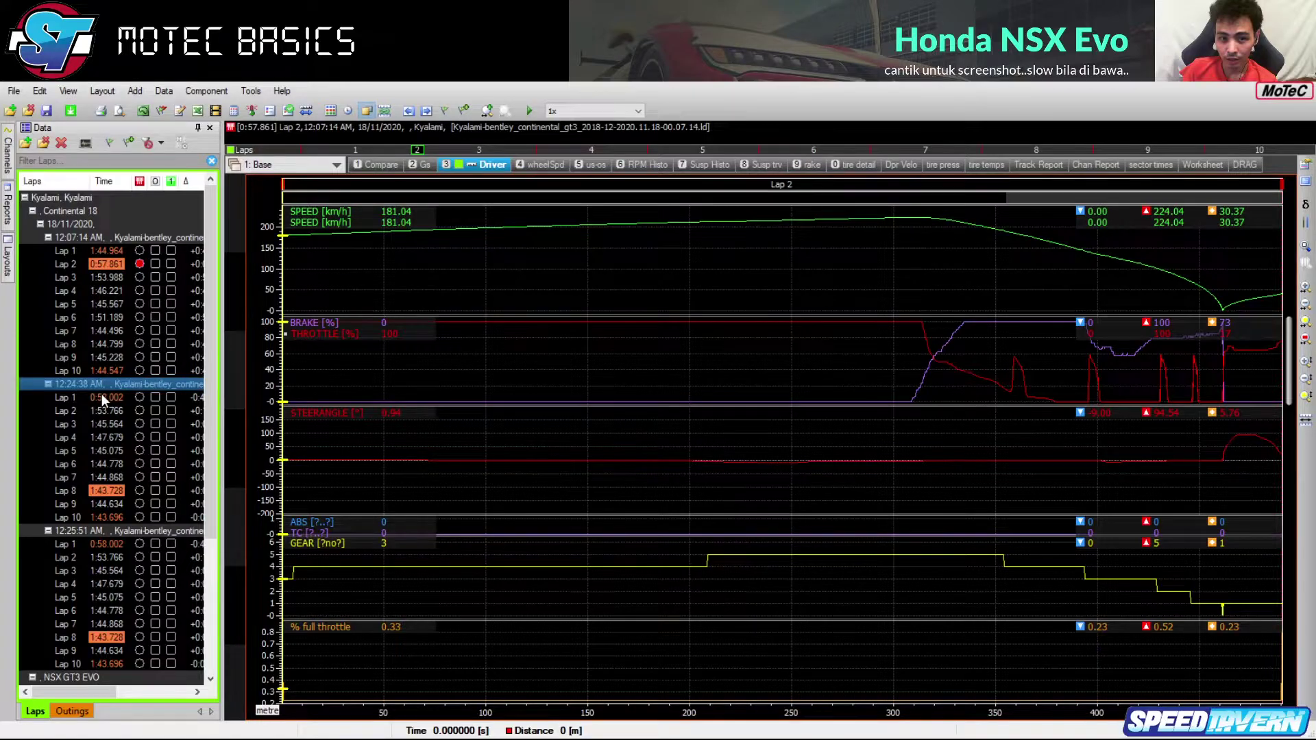
left_click(63, 240)
key("Delete")
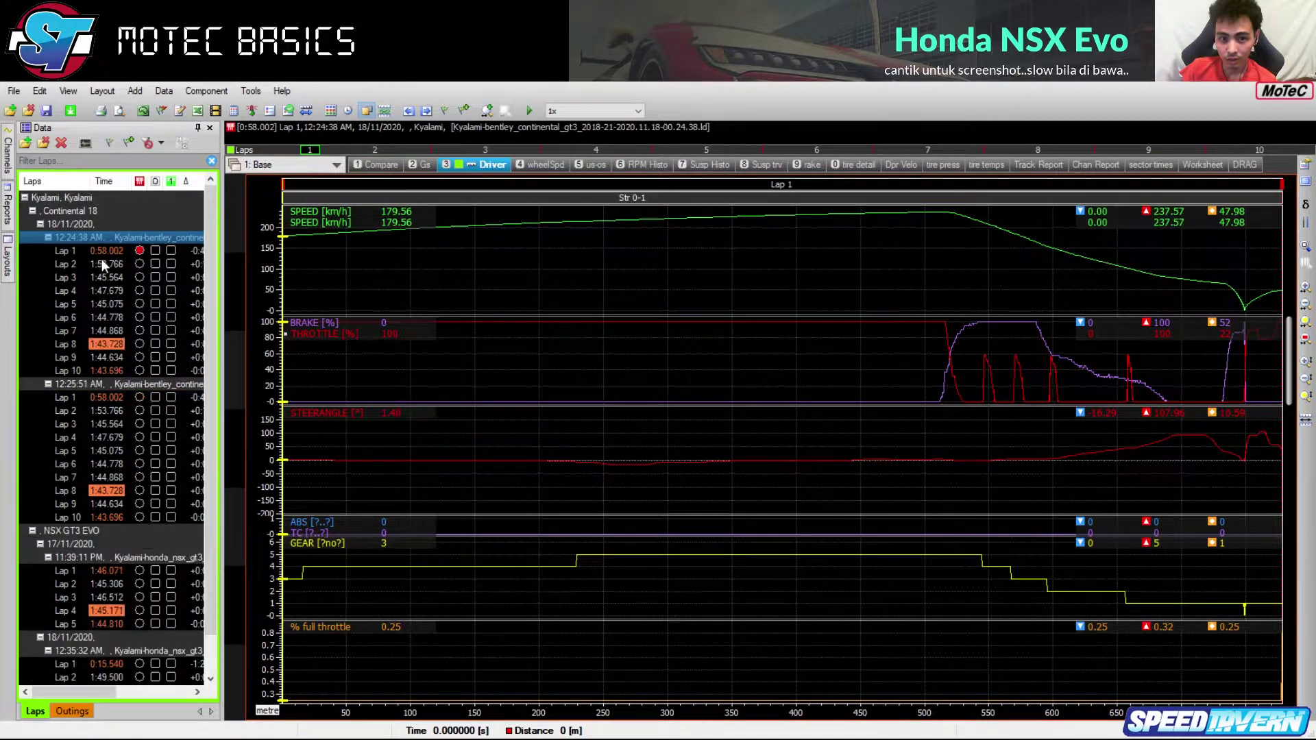
left_click(33, 531)
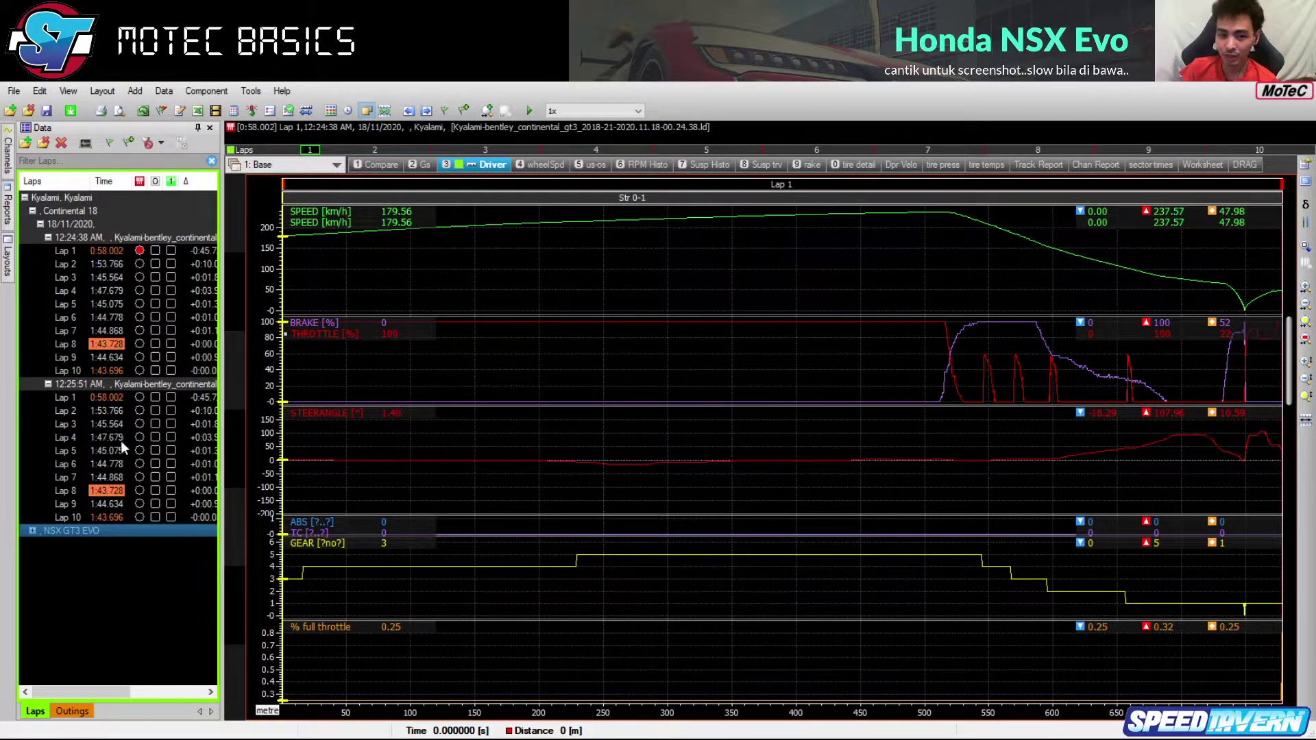
Compare laps 2 and 5 of the 12:25:51 AM log against overlaid laps of the 12:24:38 AM log, ending on lap 5 alone
left_click(139, 410)
left_click(155, 277)
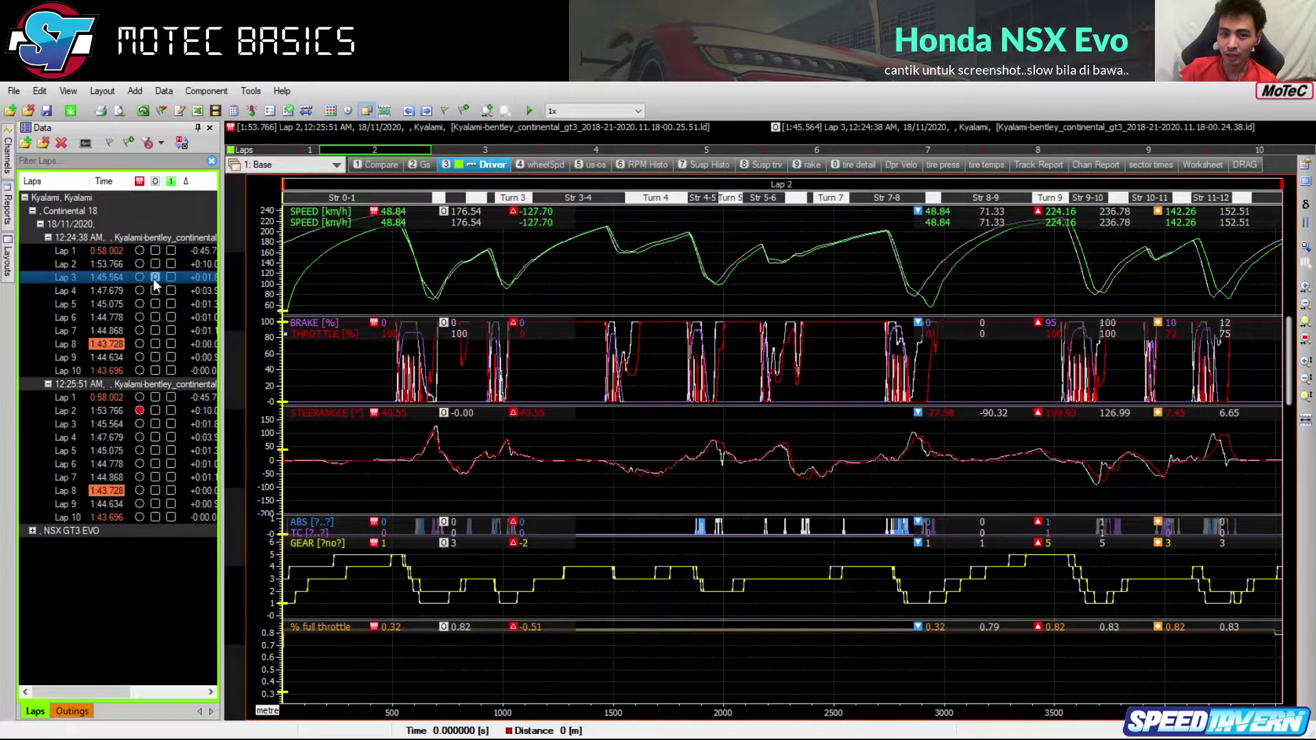
left_click(155, 277)
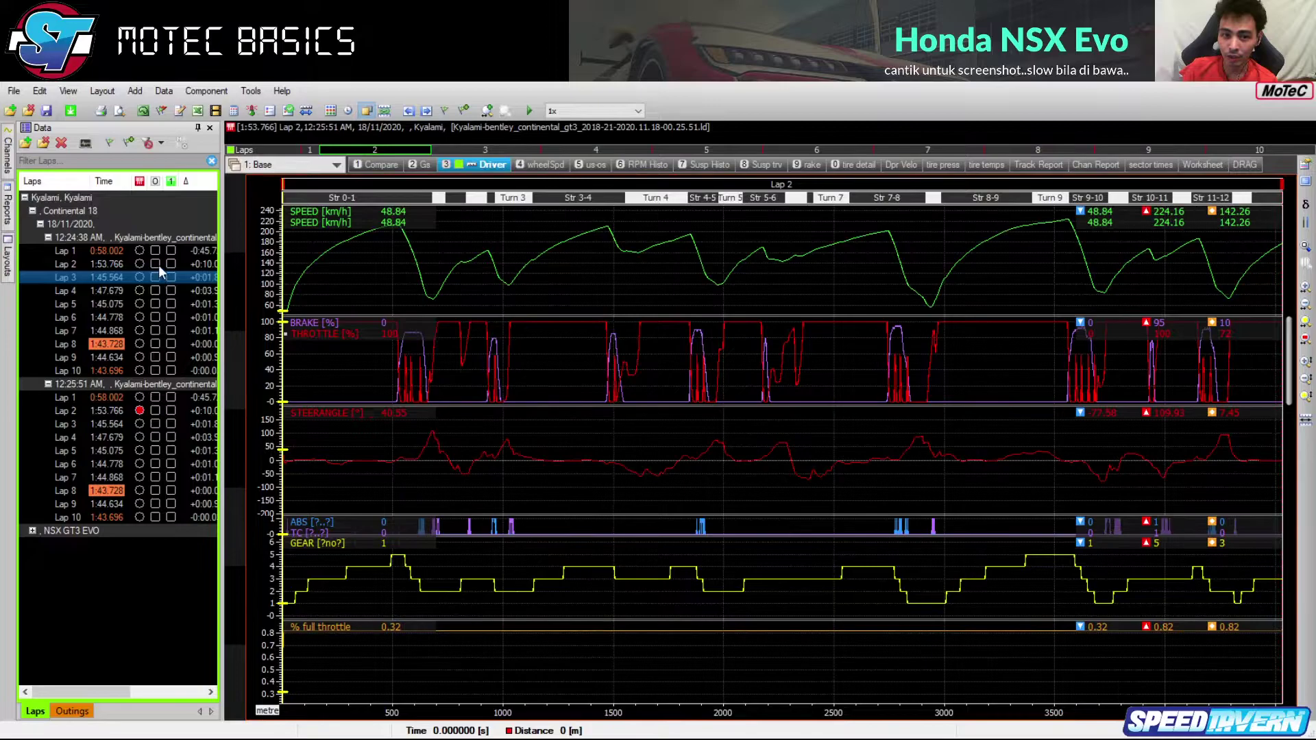
left_click(155, 264)
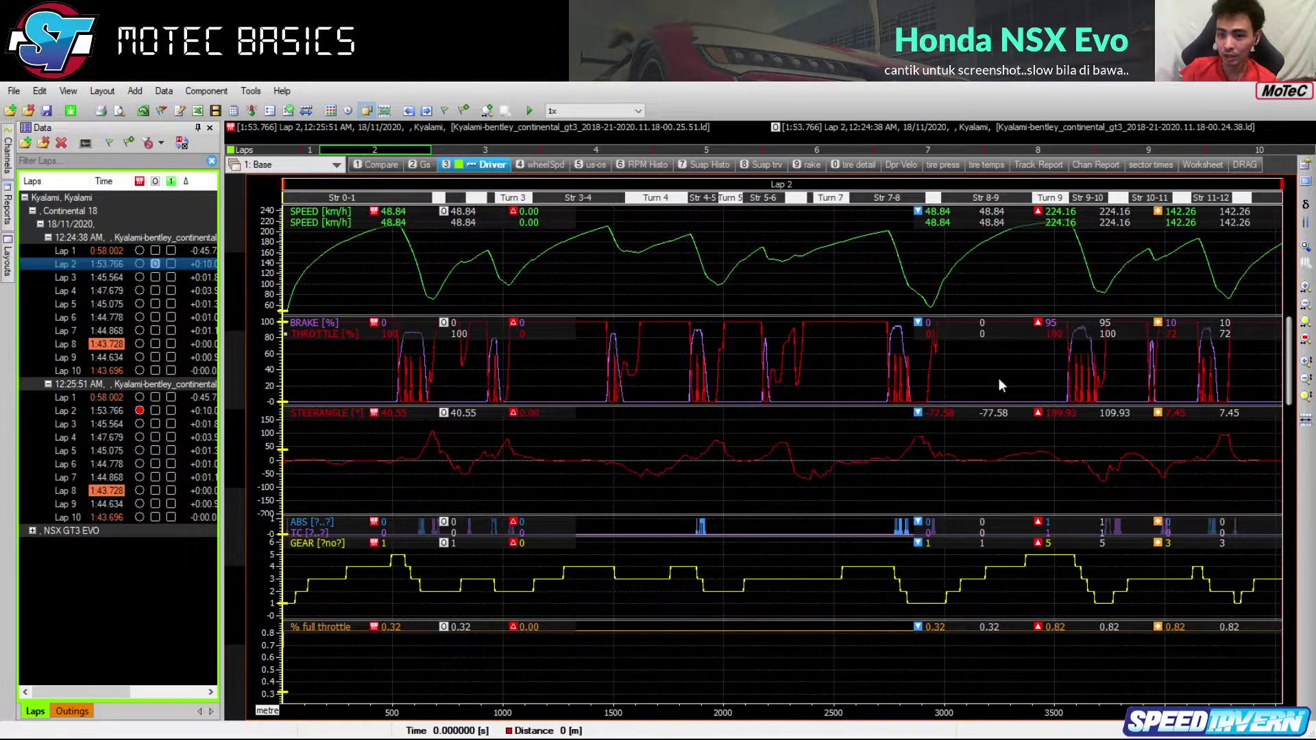
left_click(141, 450)
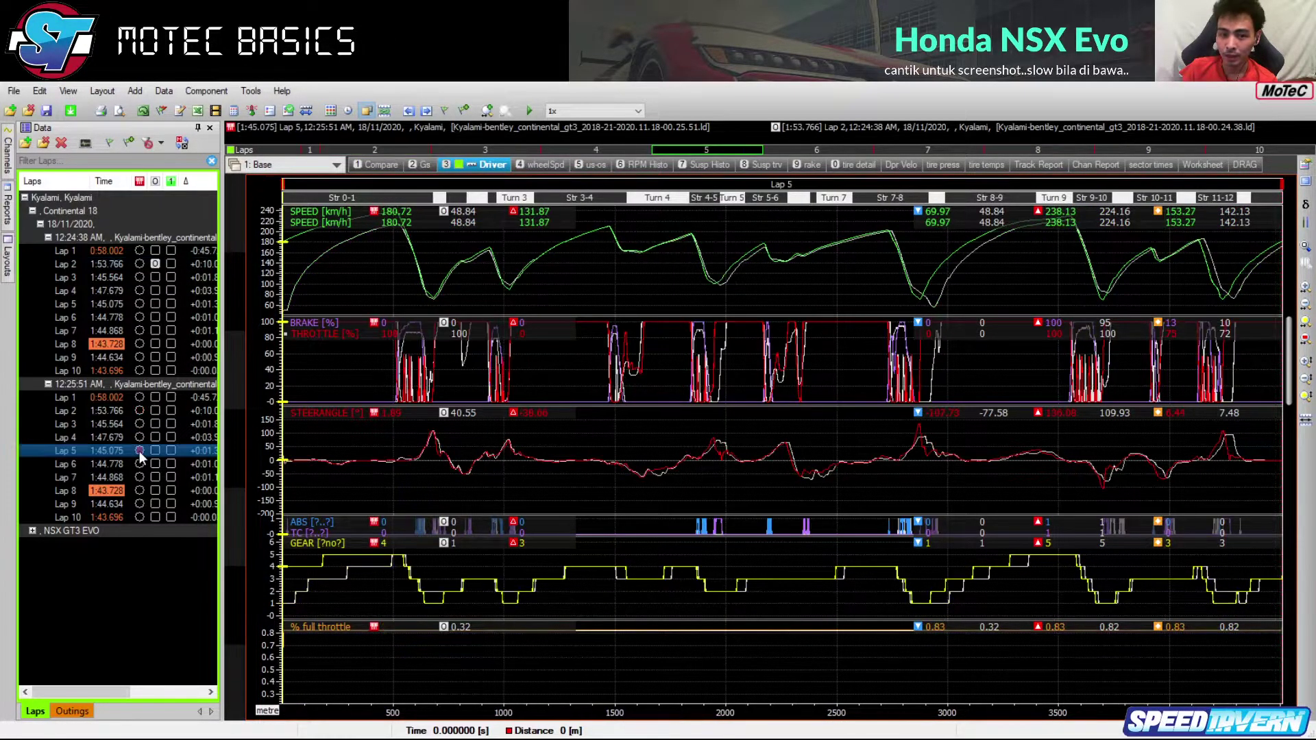
left_click(156, 265)
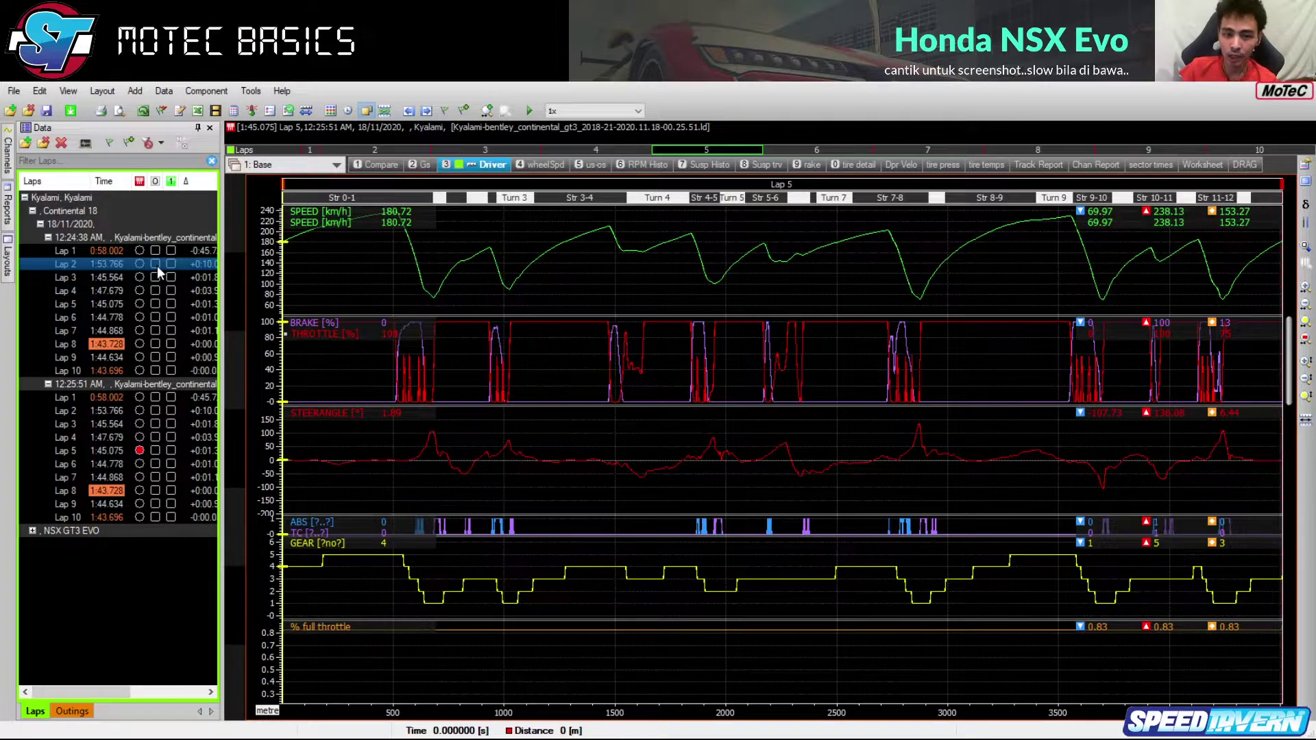
Examine lap 5's speed, lateral G and steering traces in the Gs worksheet and return to the Driver worksheet
left_click(49, 739)
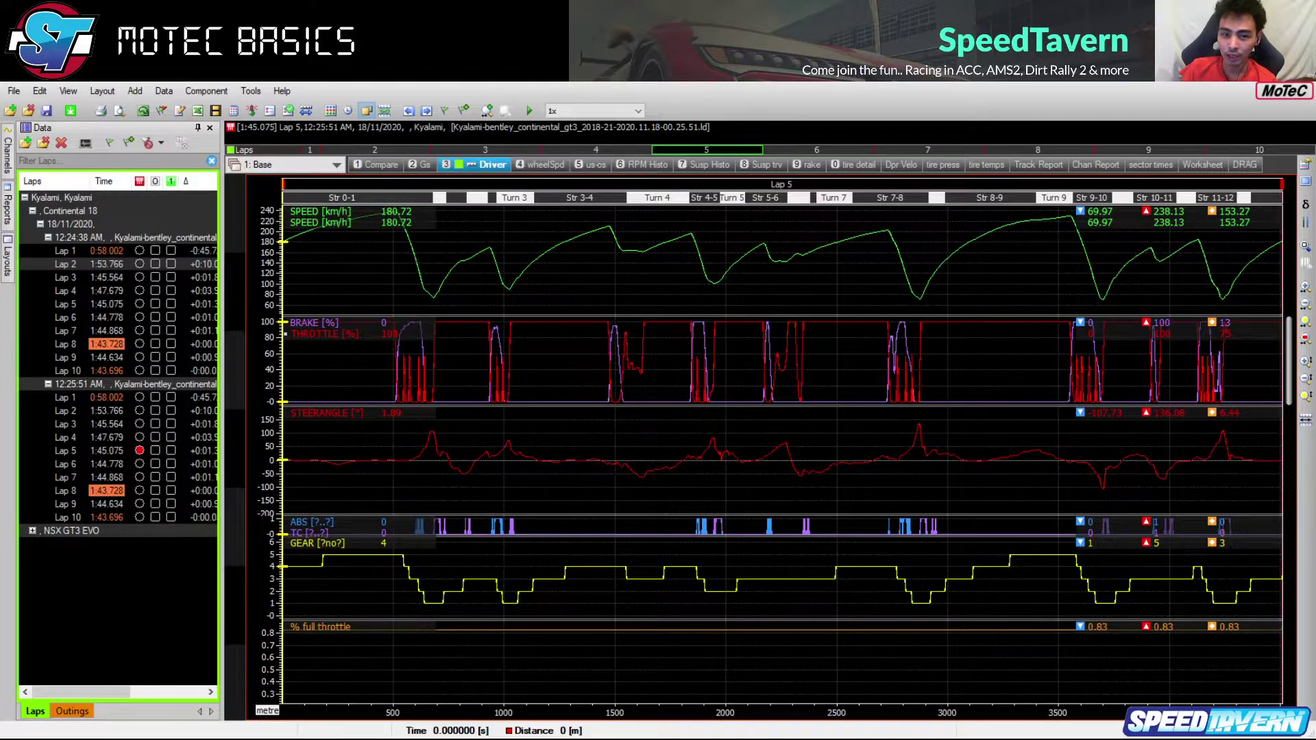
left_click(182, 583)
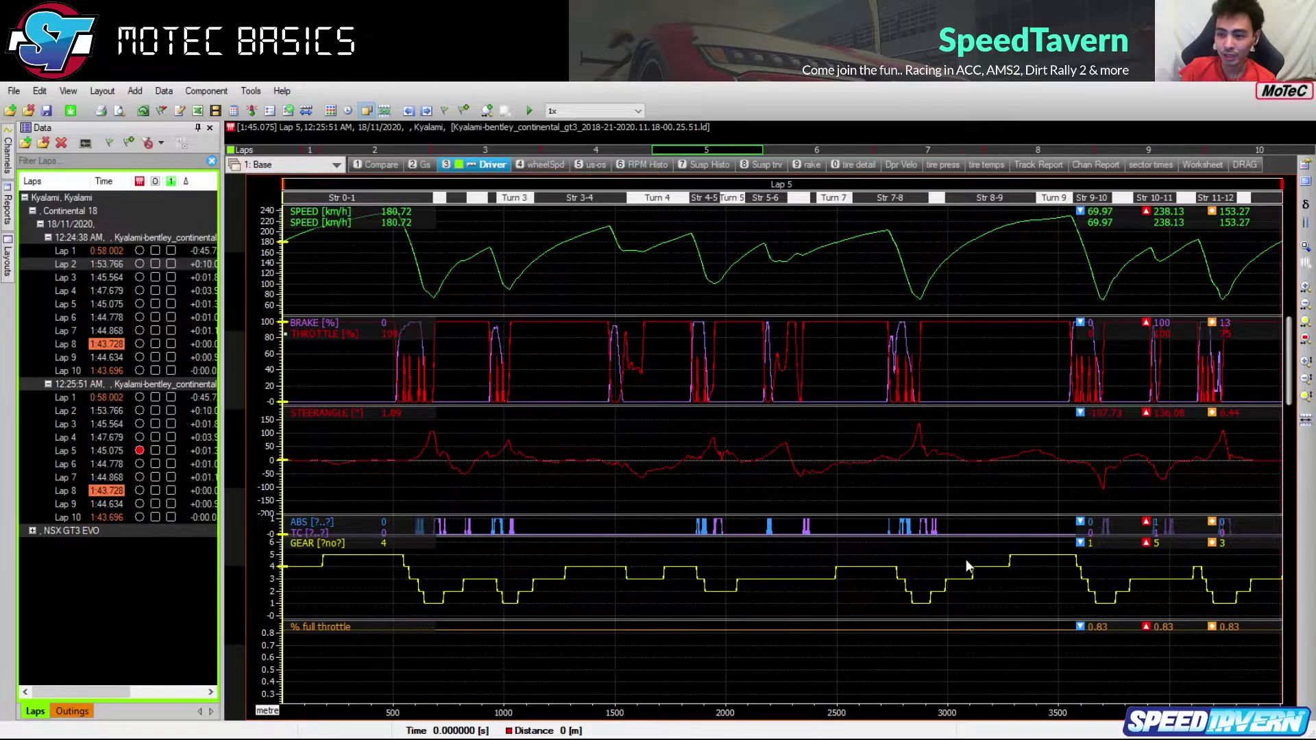
left_click(1121, 532)
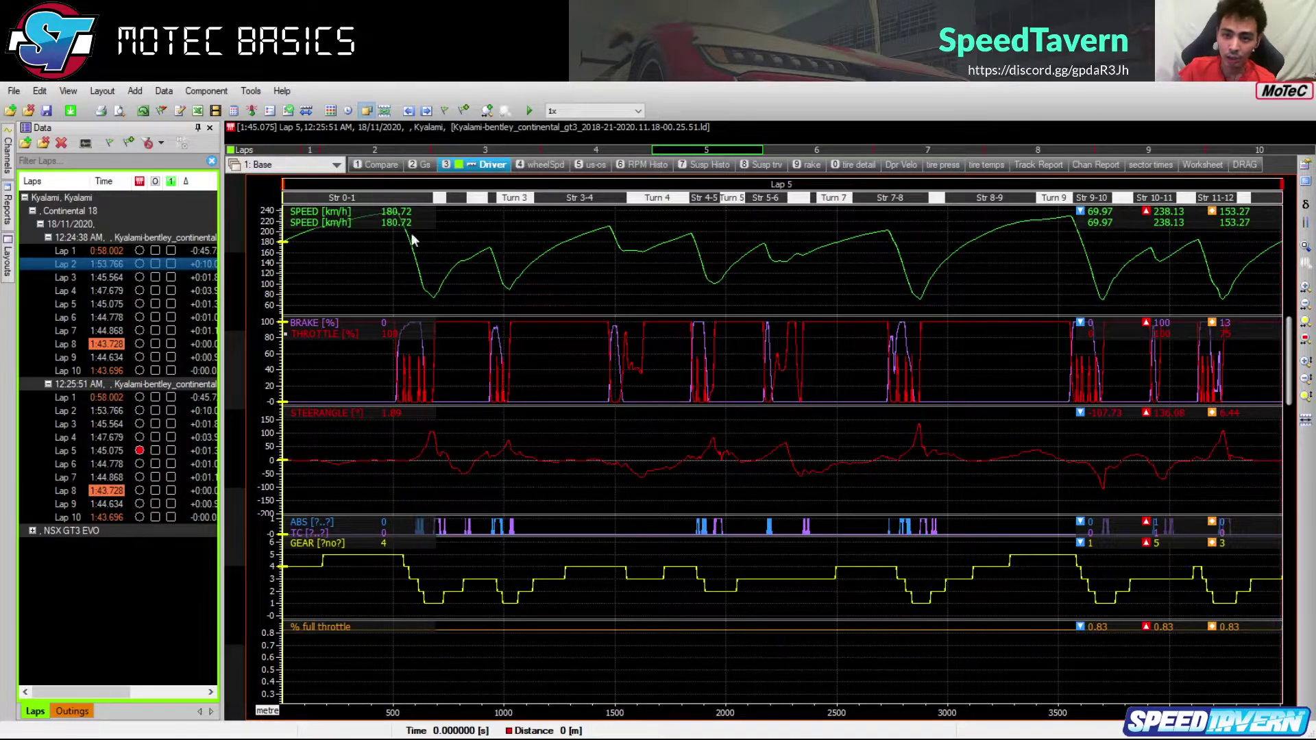
left_click(419, 165)
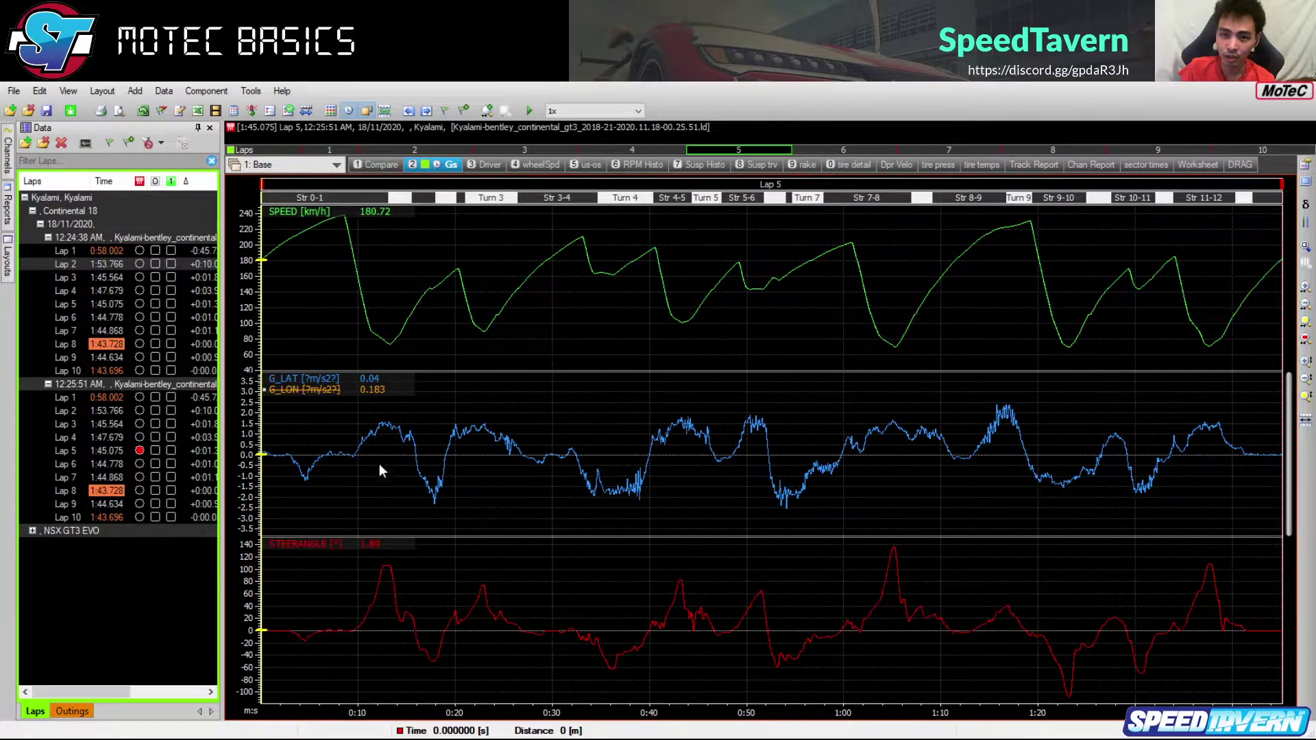
left_click(482, 165)
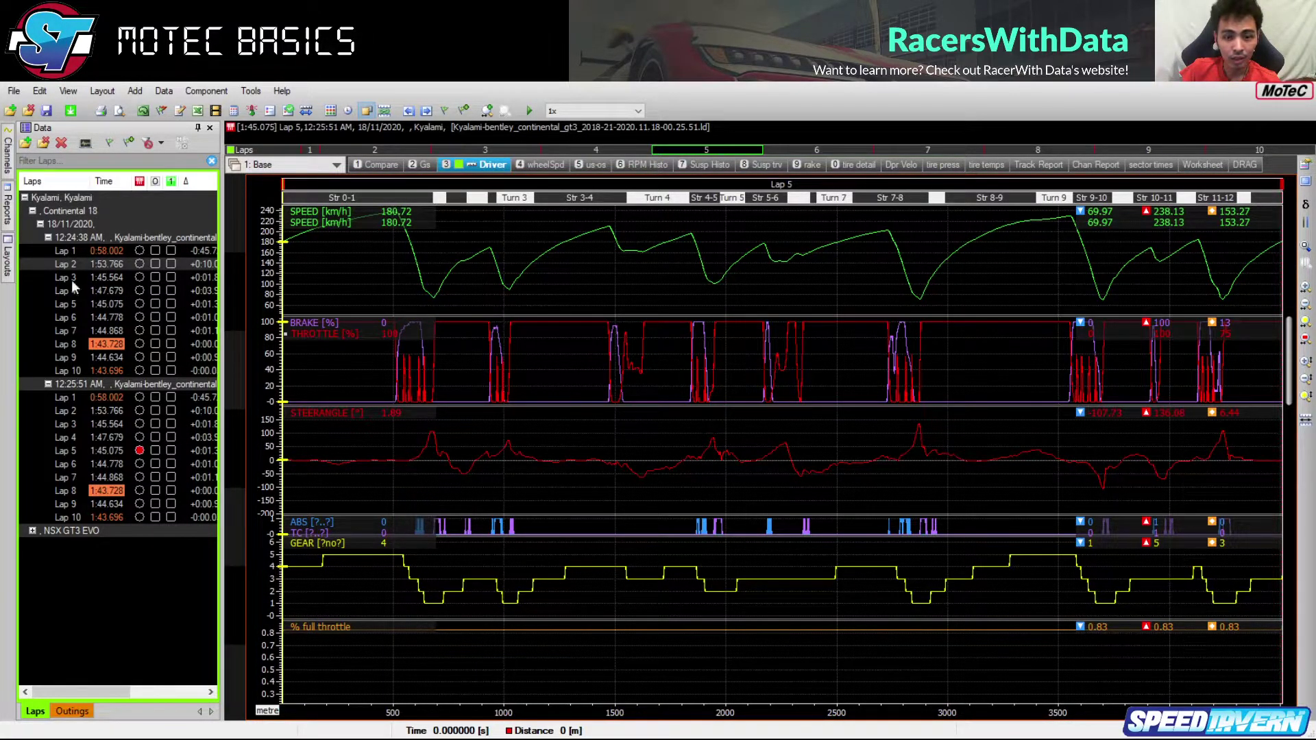
Replace the loaded logs with the Continental's 12:25:51 AM and 20/11/2020 4:41:15 PM logs, leaving only the 18/11/2020 group expanded
left_click(41, 201)
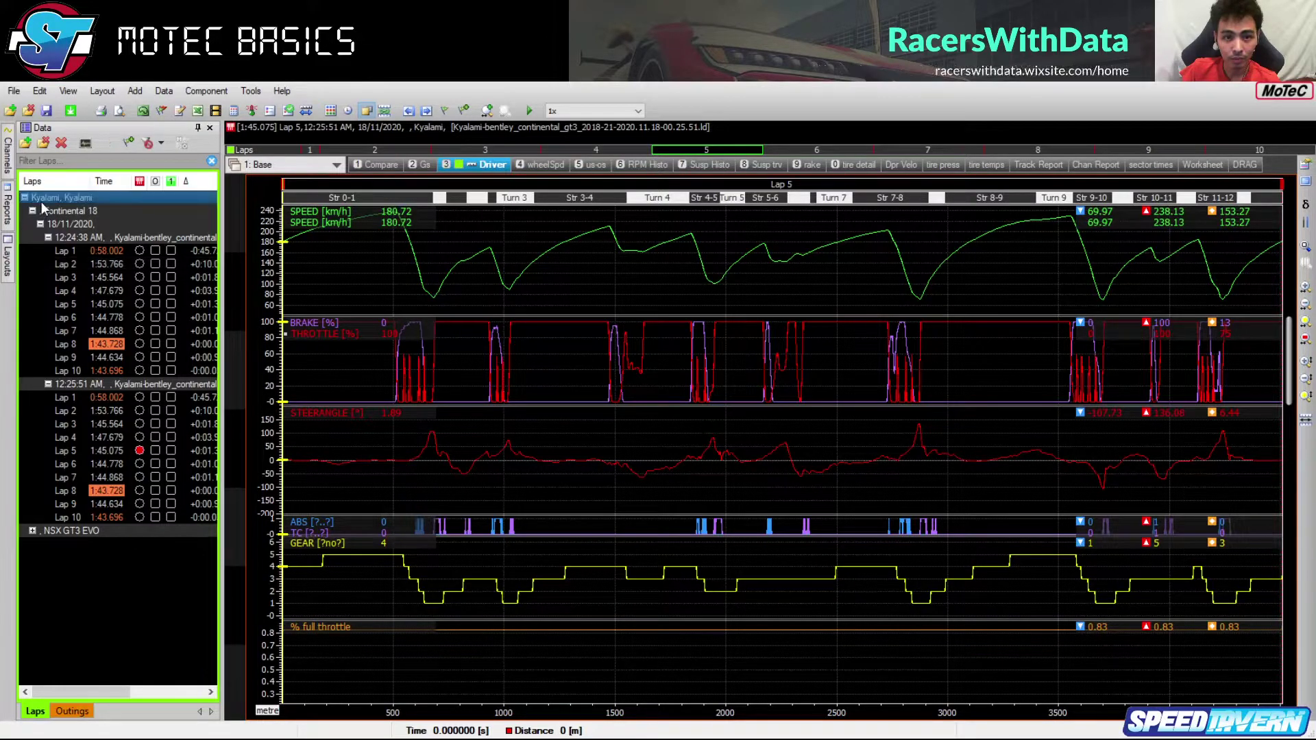
left_click(61, 144)
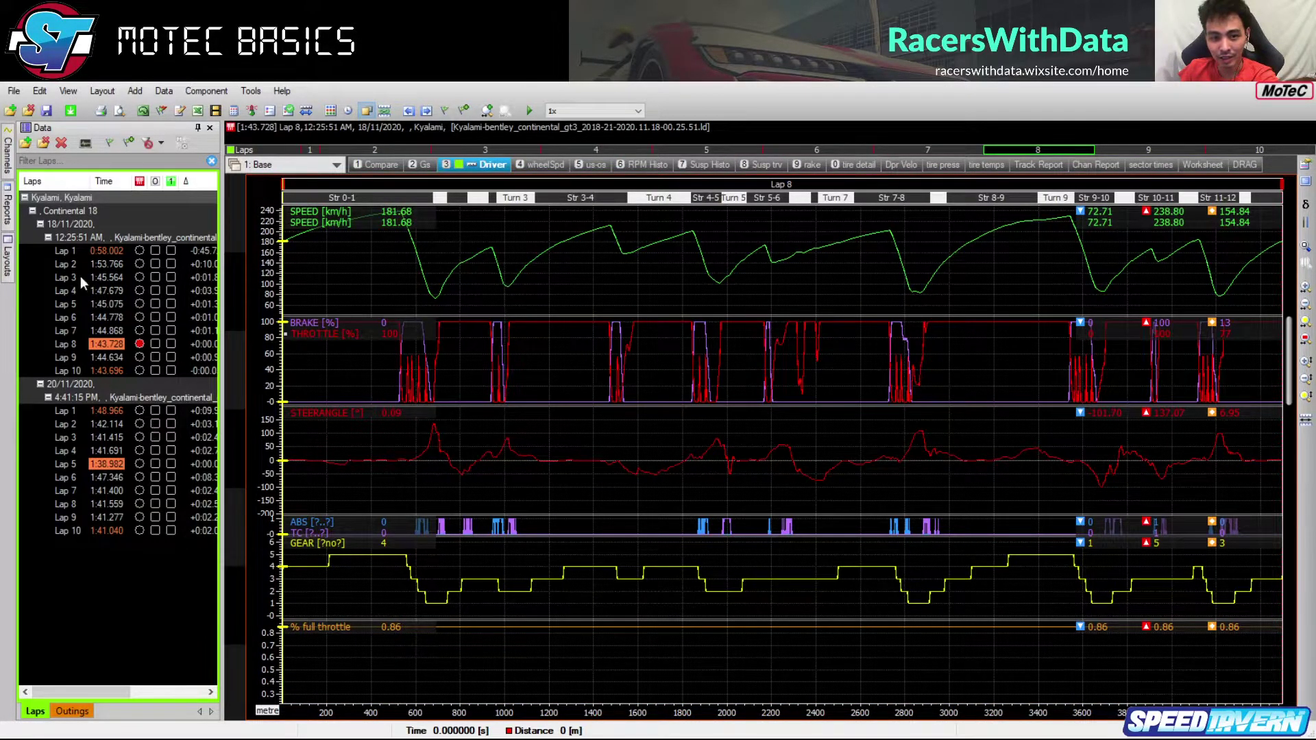
left_click(41, 226)
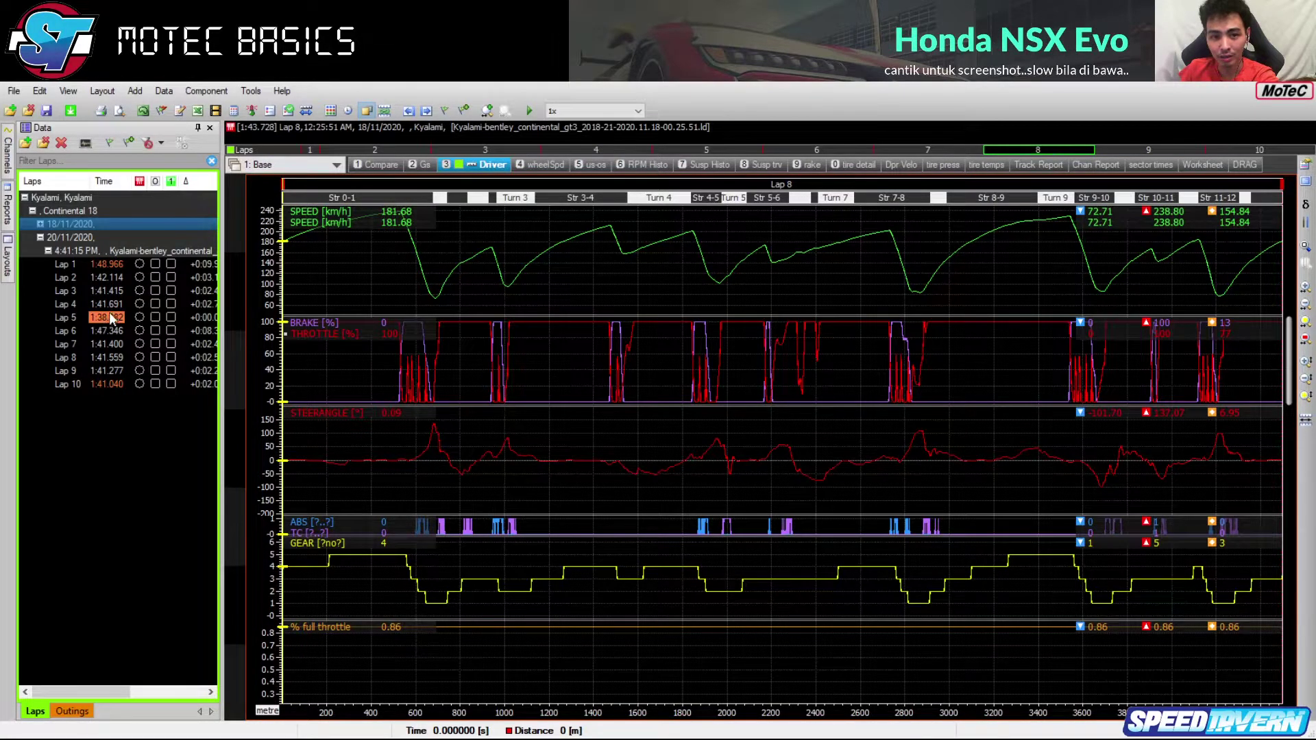
left_click(32, 212)
left_click(32, 211)
left_click(40, 237)
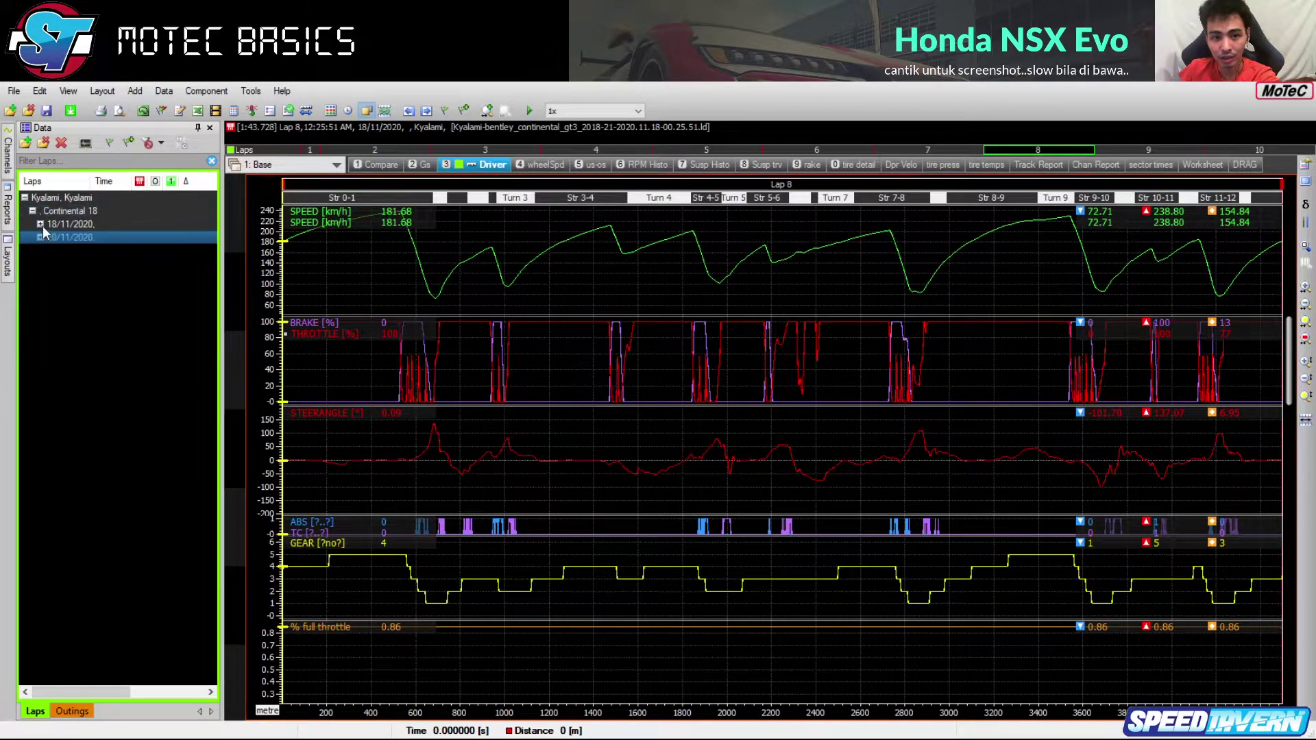
left_click(40, 225)
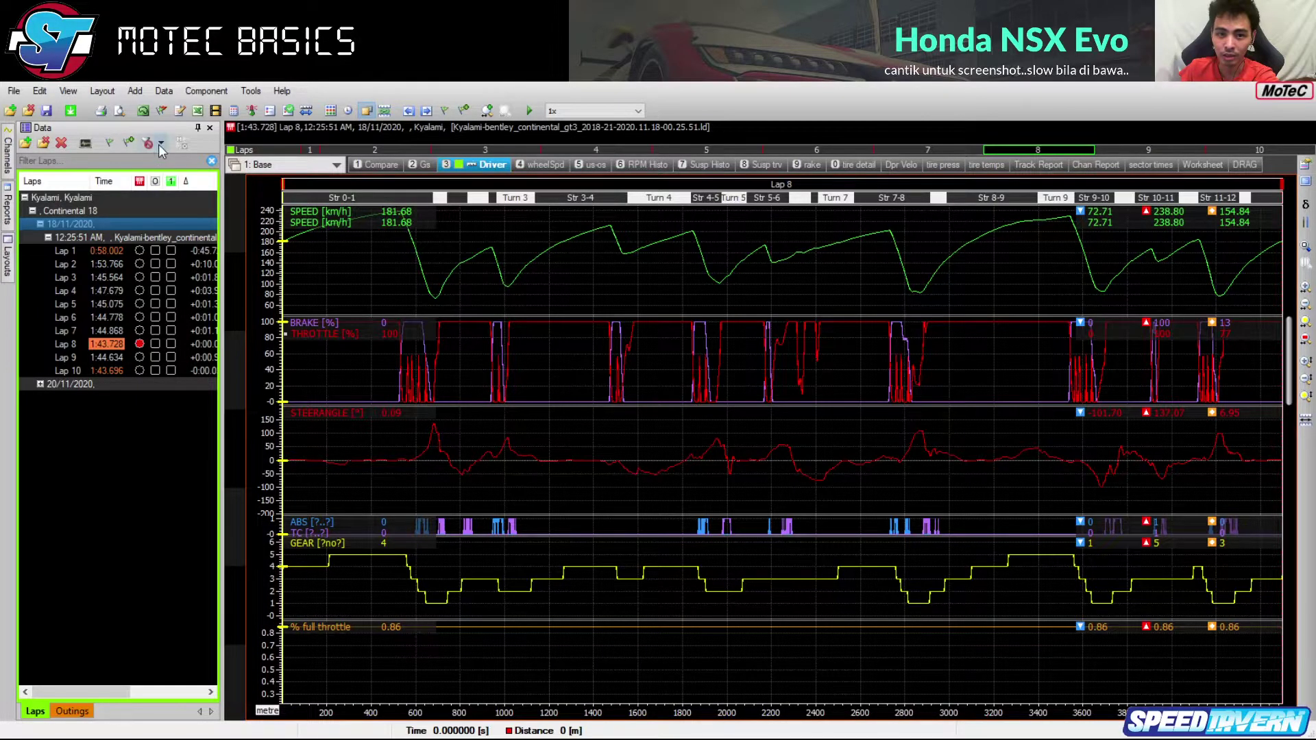
Restrict the lap list to the fastest laps of the 12:25:51 AM log and overlay laps 8 and 9 in turn on lap 10
left_click(137, 303)
left_click(66, 372)
left_click(67, 383)
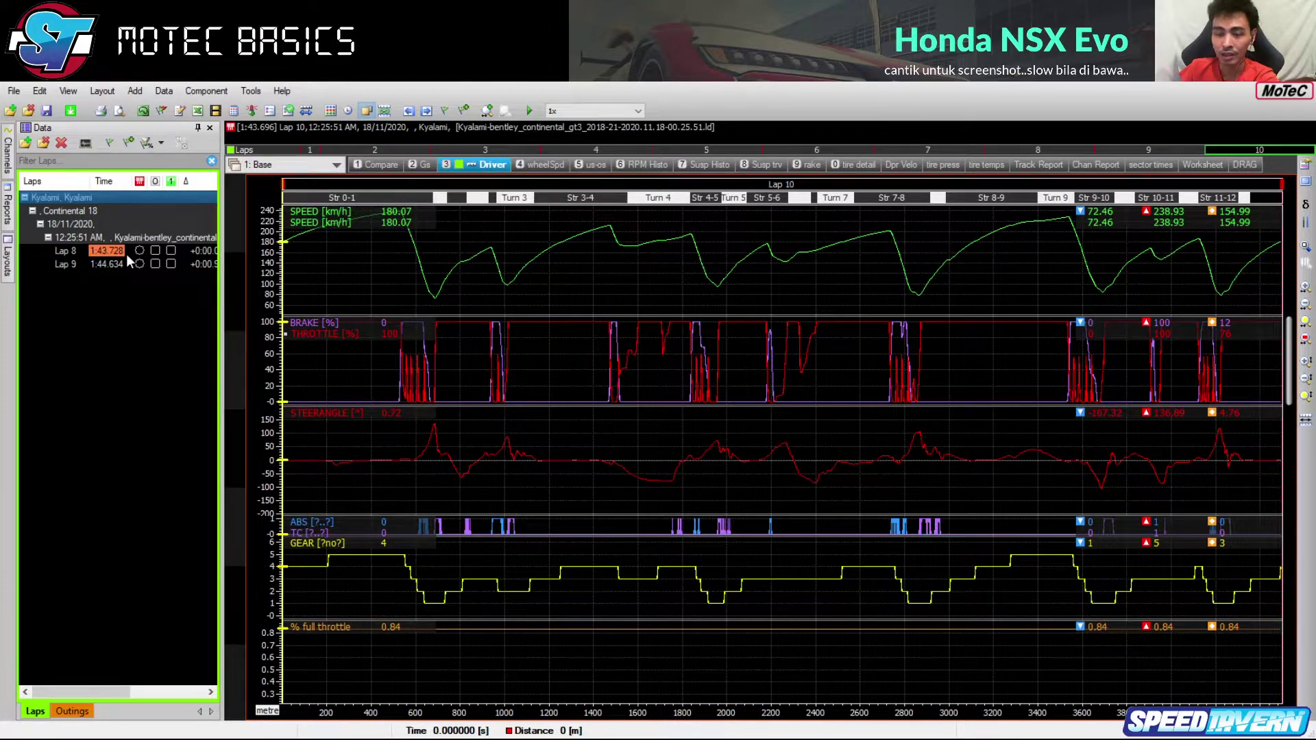
left_click(155, 251)
left_click(154, 264)
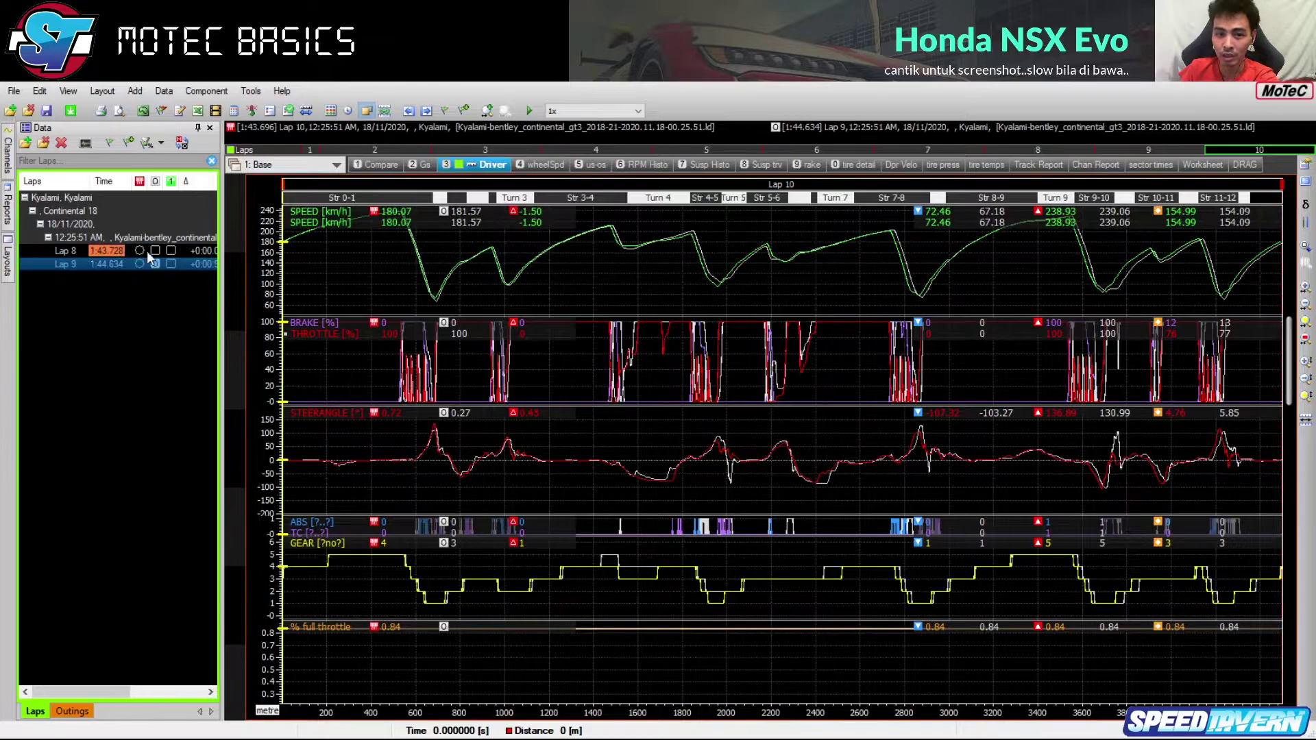
Relax the lap filter to include lap 6 and overlay laps 6, 8 and 9 in turn on lap 10
left_click(175, 196)
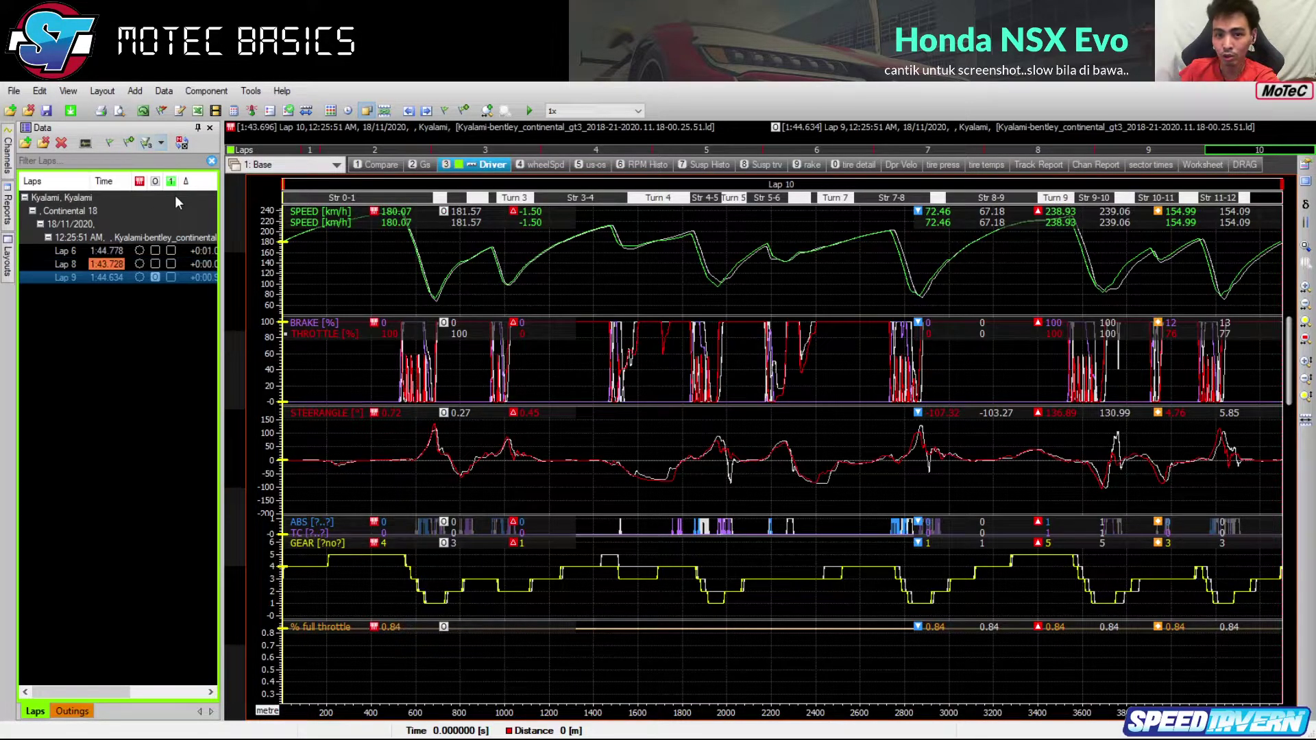
left_click(156, 251)
left_click(154, 264)
left_click(155, 277)
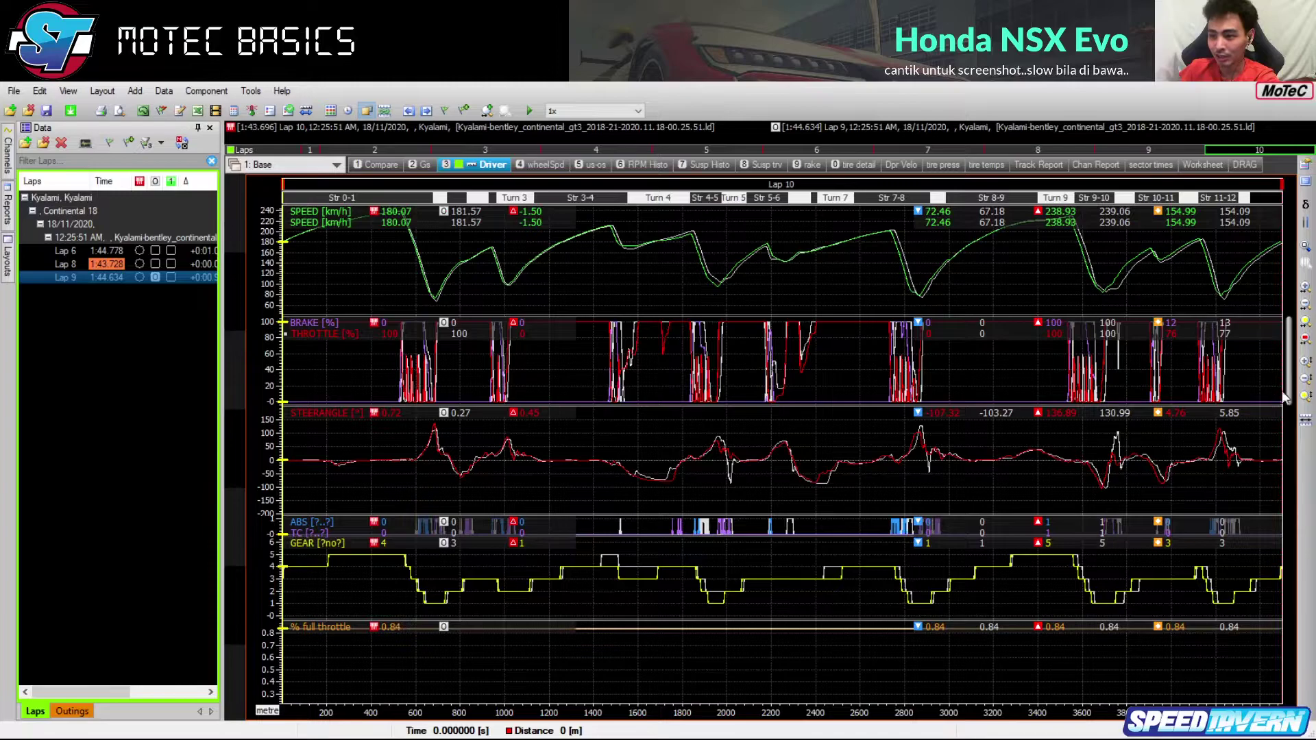
Unload all the Continental 18 logs
left_click(71, 213)
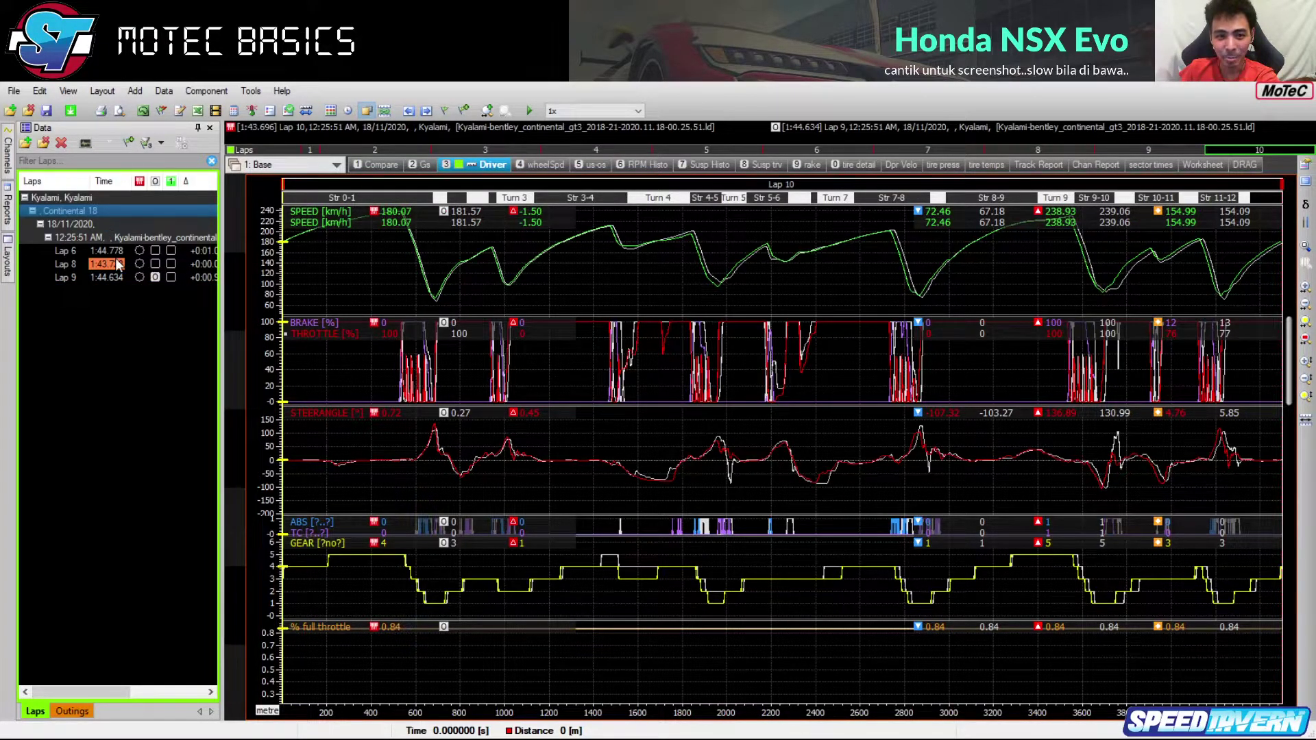
key("Delete")
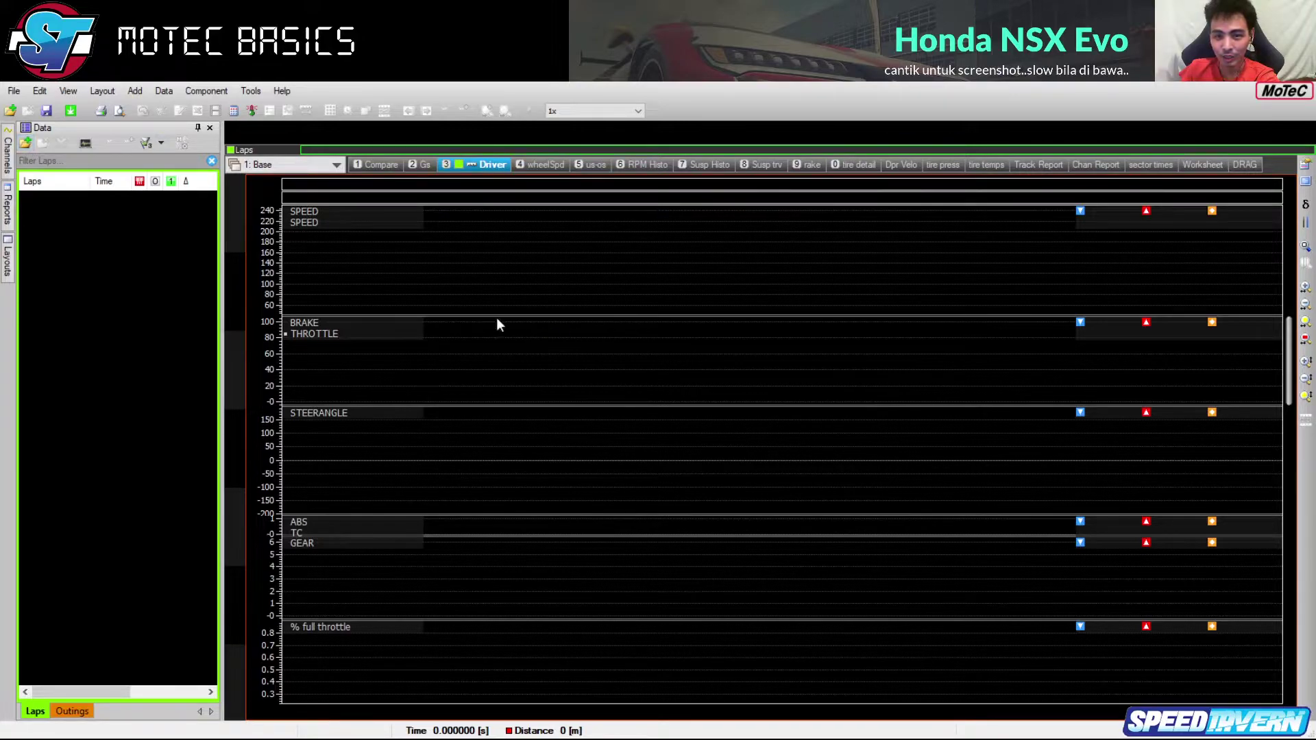
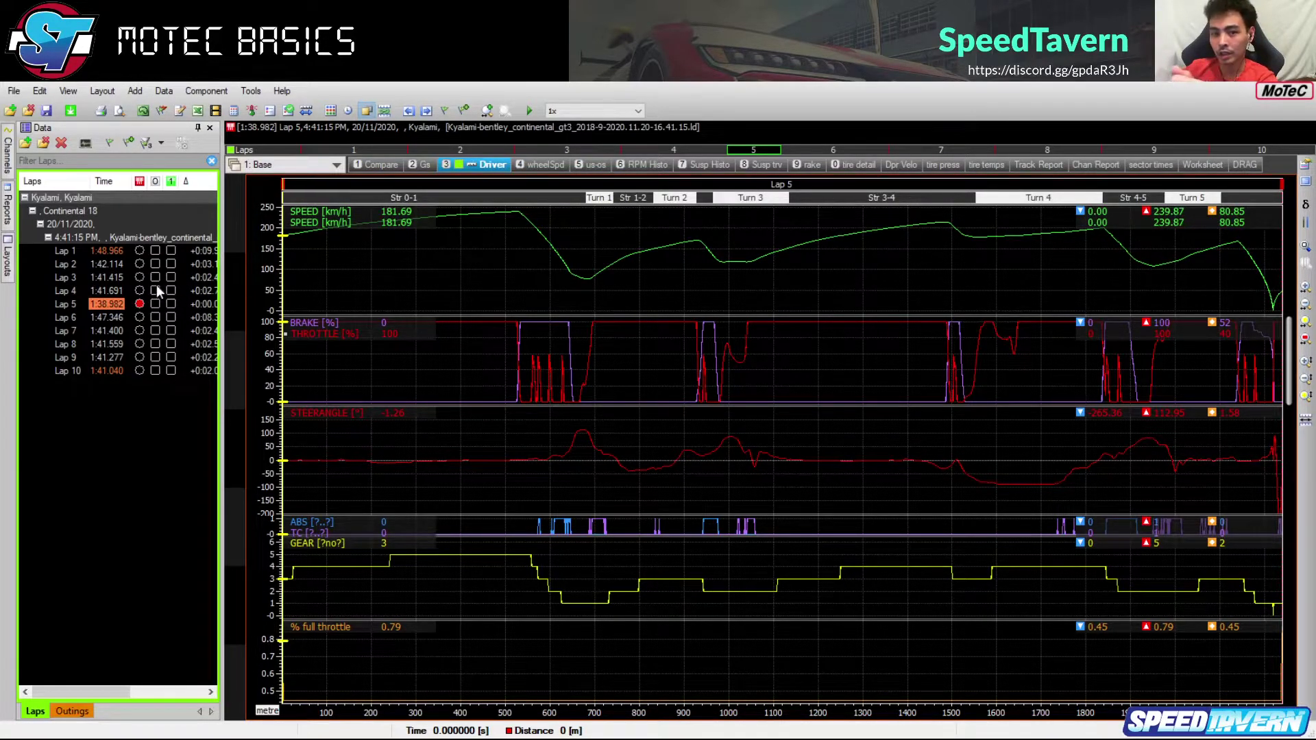
View the traces of laps 3, 4, 7, 8 and 9 in turn in the Continental's 20/11/2020 4:41:15 PM log
left_click(141, 277)
left_click(140, 290)
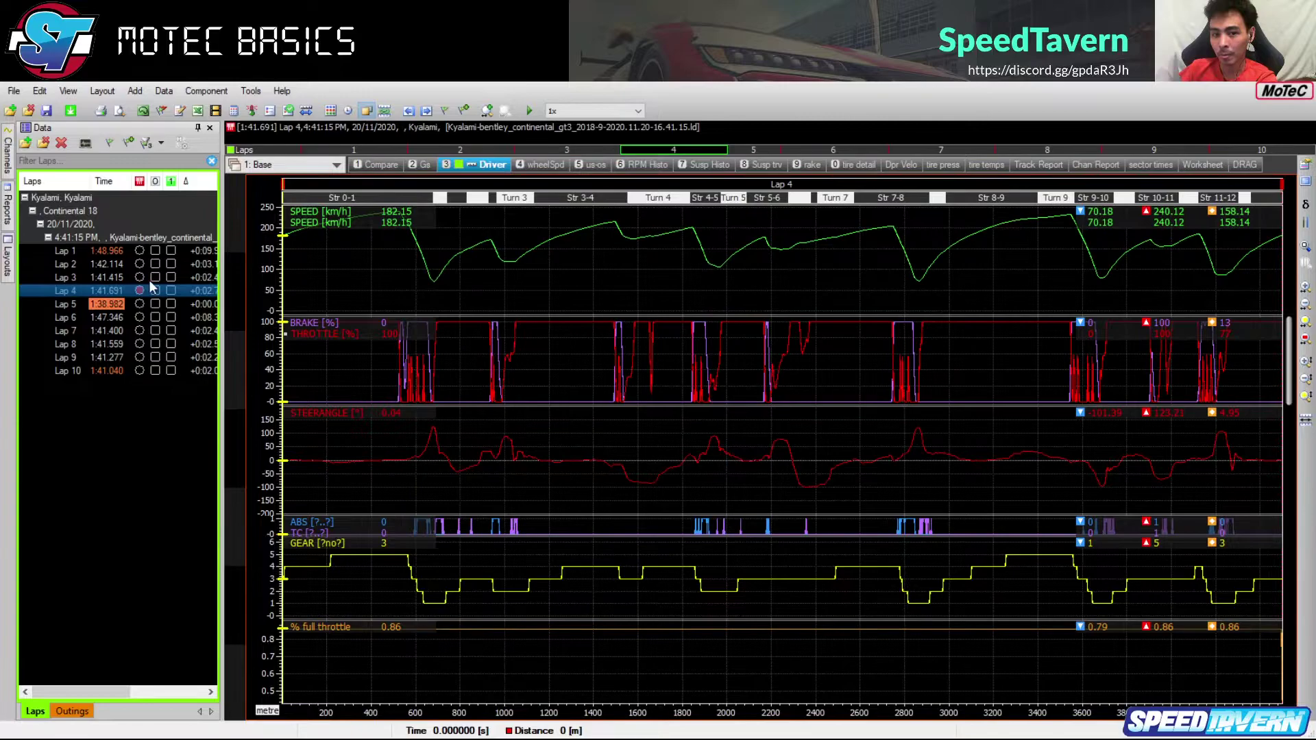
left_click(140, 330)
left_click(140, 343)
left_click(142, 356)
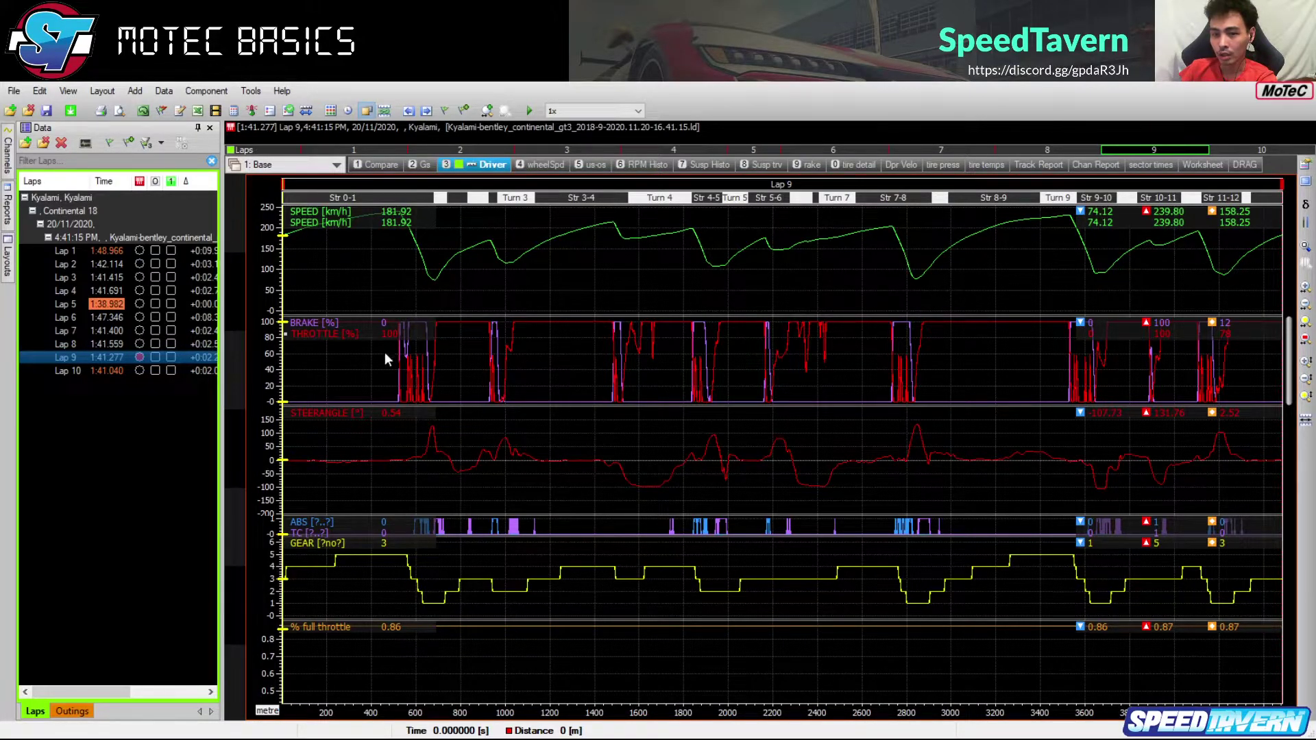
Step back through laps 8, 7 and 6 of the 4:41:15 PM log, and recheck the traces of laps 3, 4 and 7
left_click(142, 344)
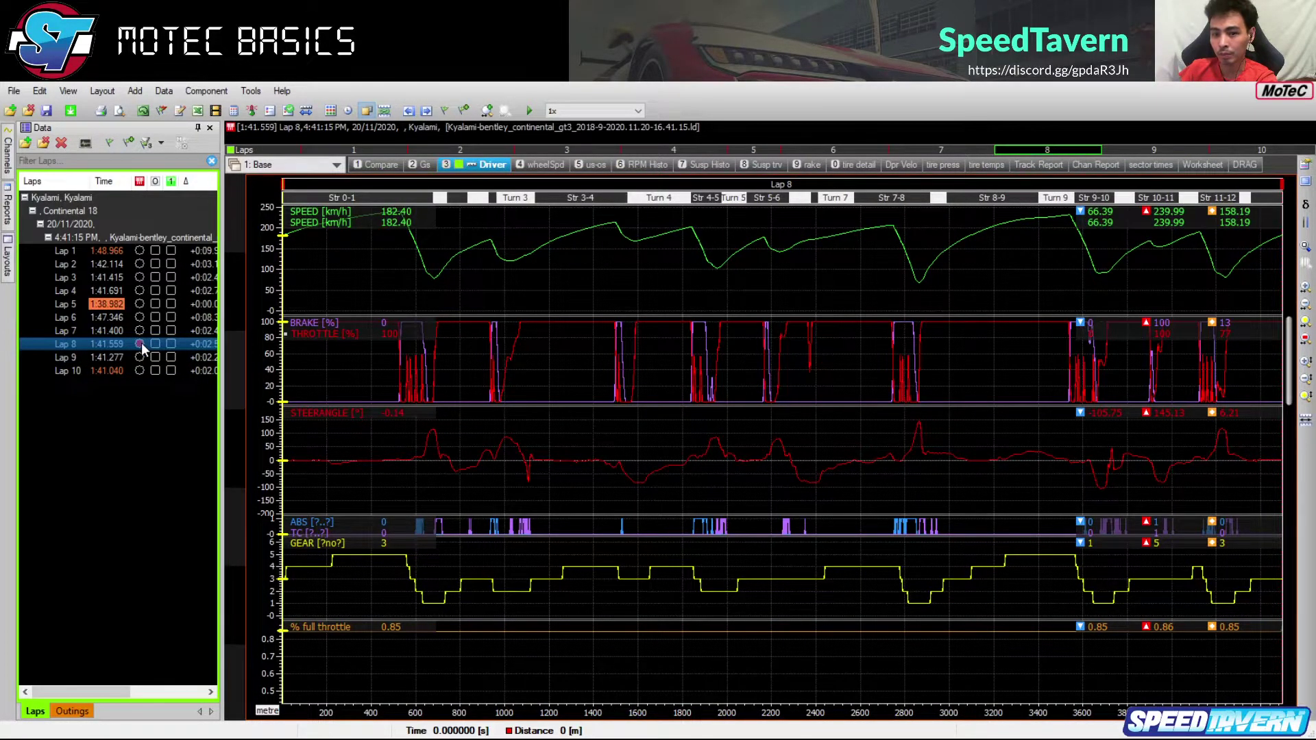
left_click(142, 335)
left_click(142, 320)
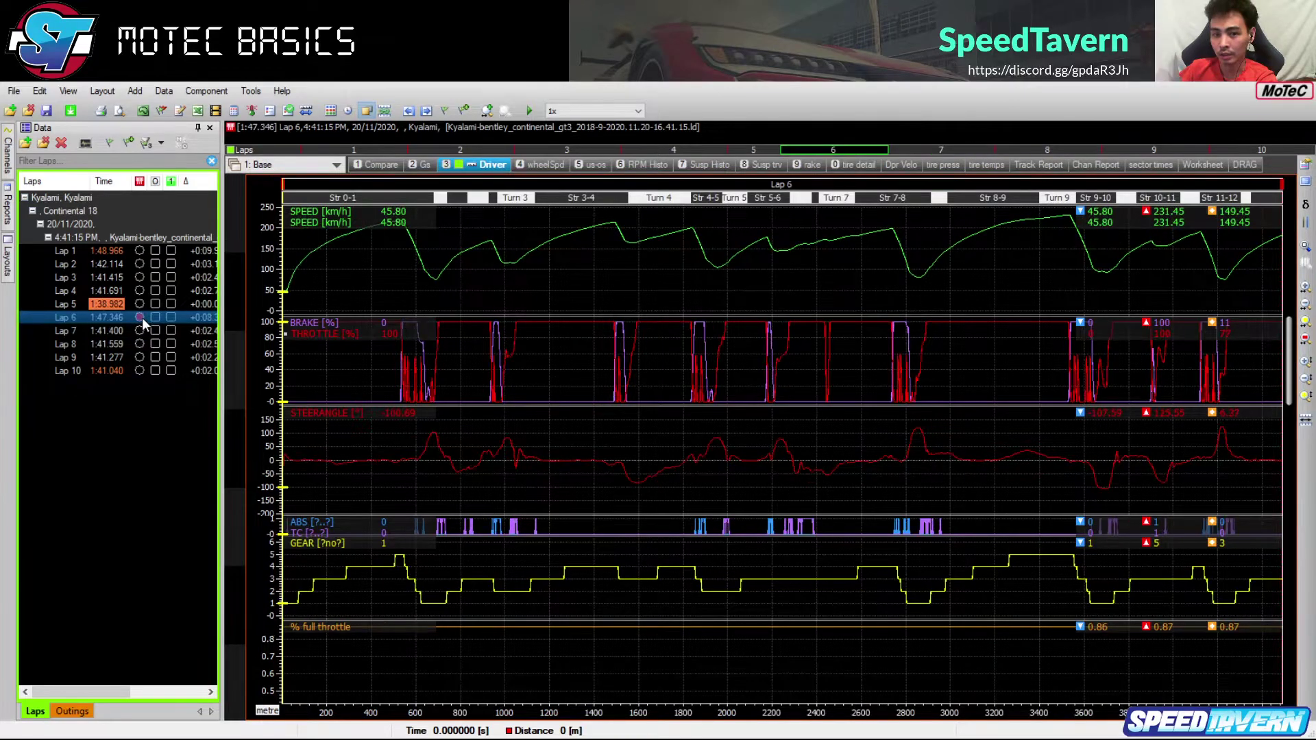
left_click(140, 278)
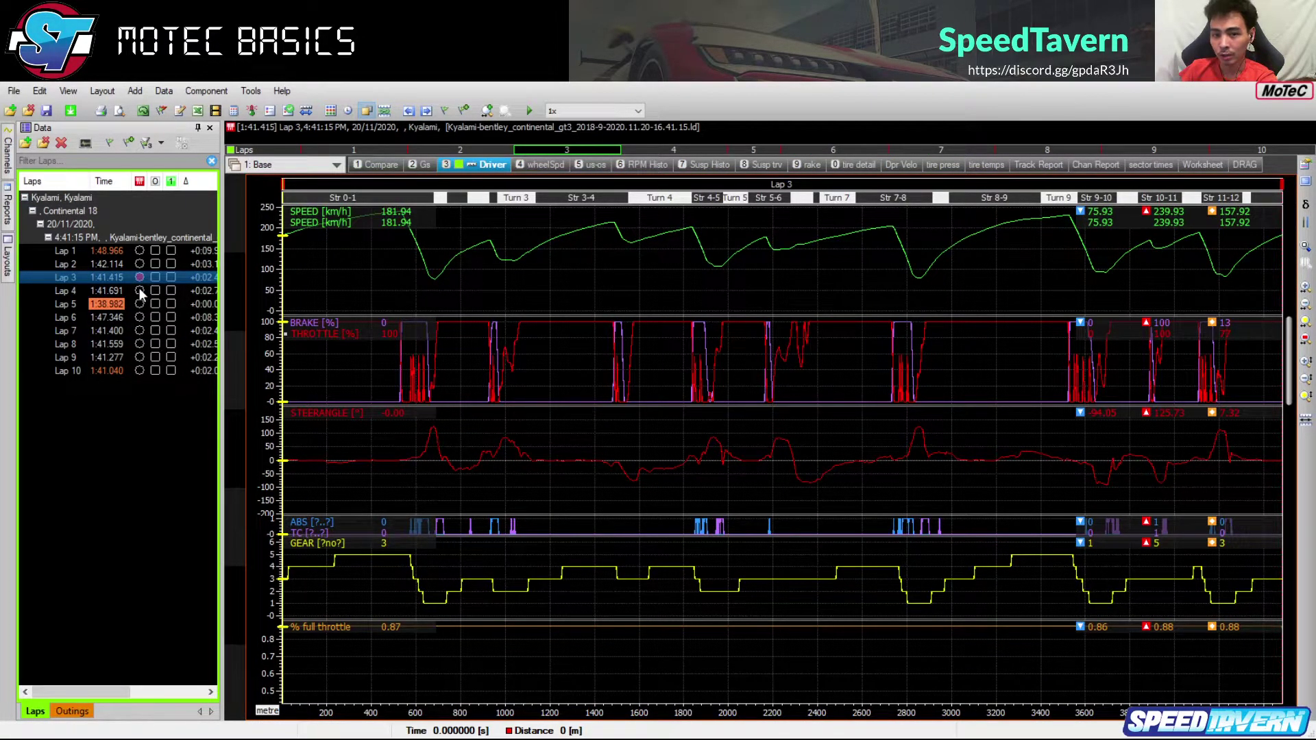
left_click(140, 290)
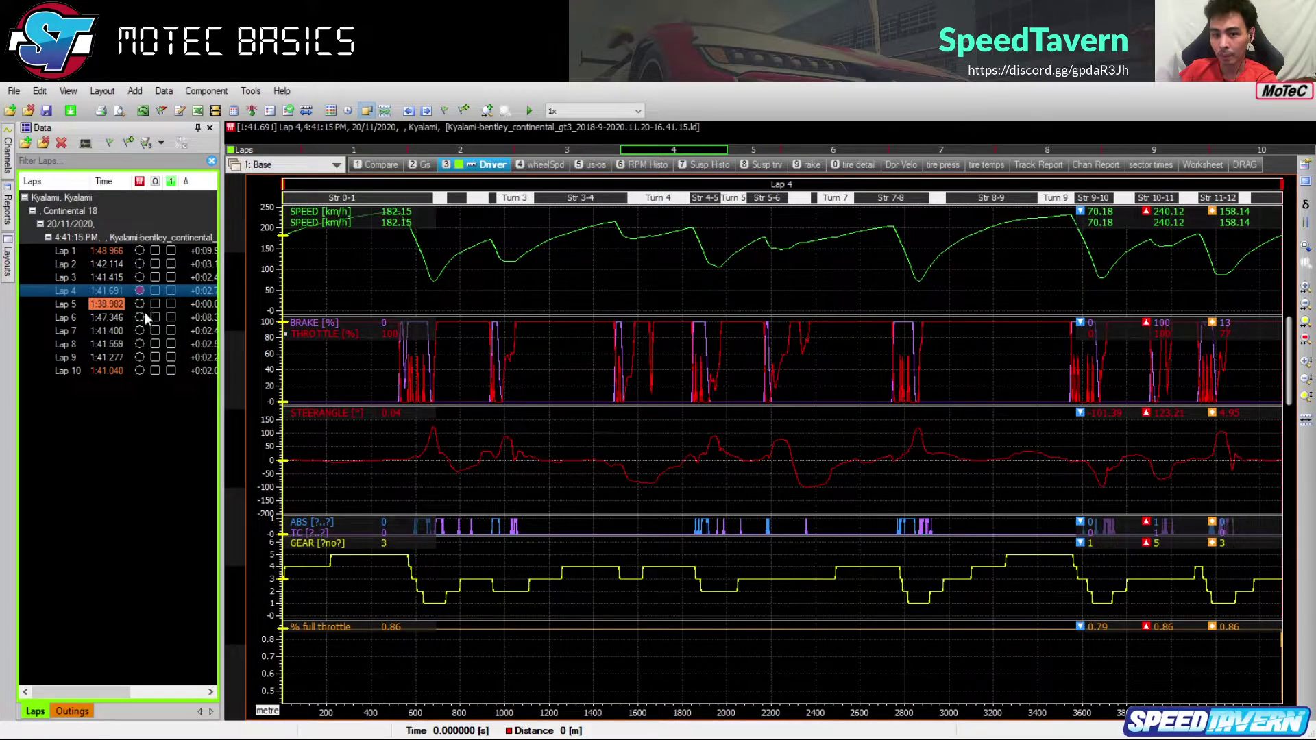
left_click(142, 329)
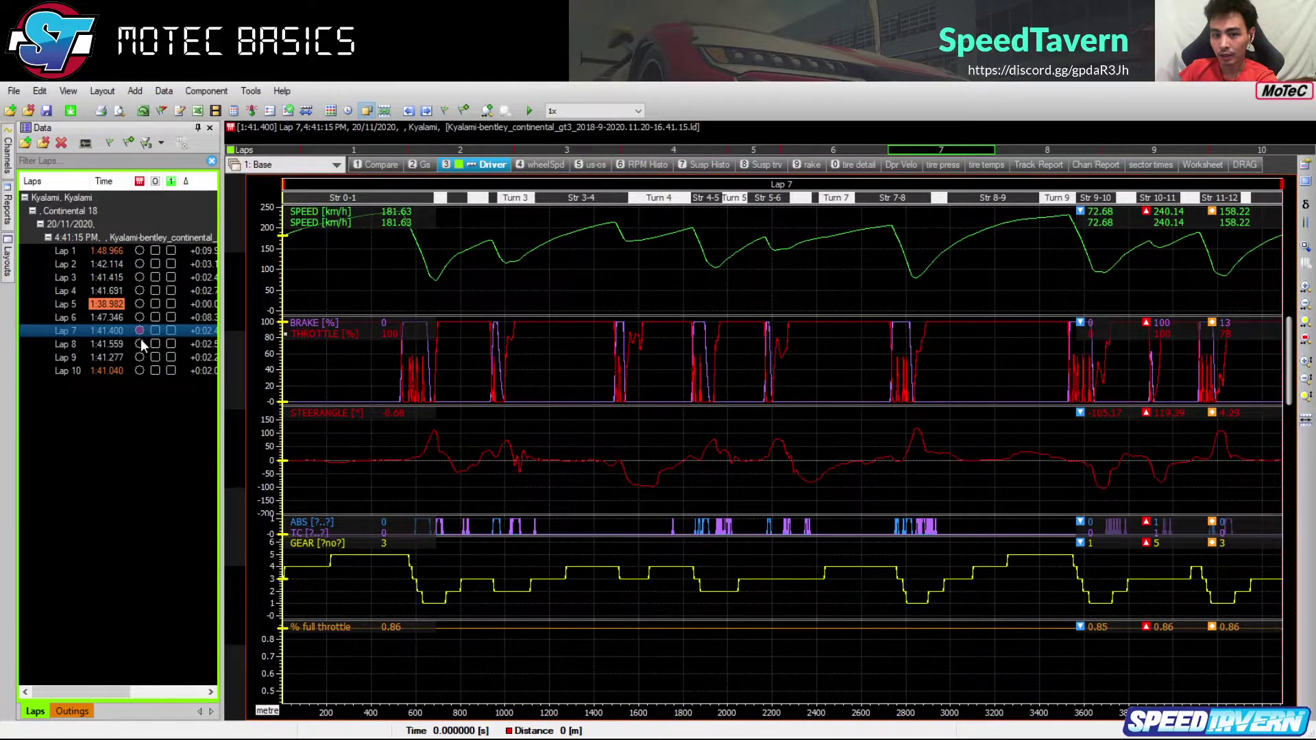
View lap 8 and lap 9, and inspect lap 9's throttle trace up close through Turn 4
left_click(141, 340)
left_click(143, 355)
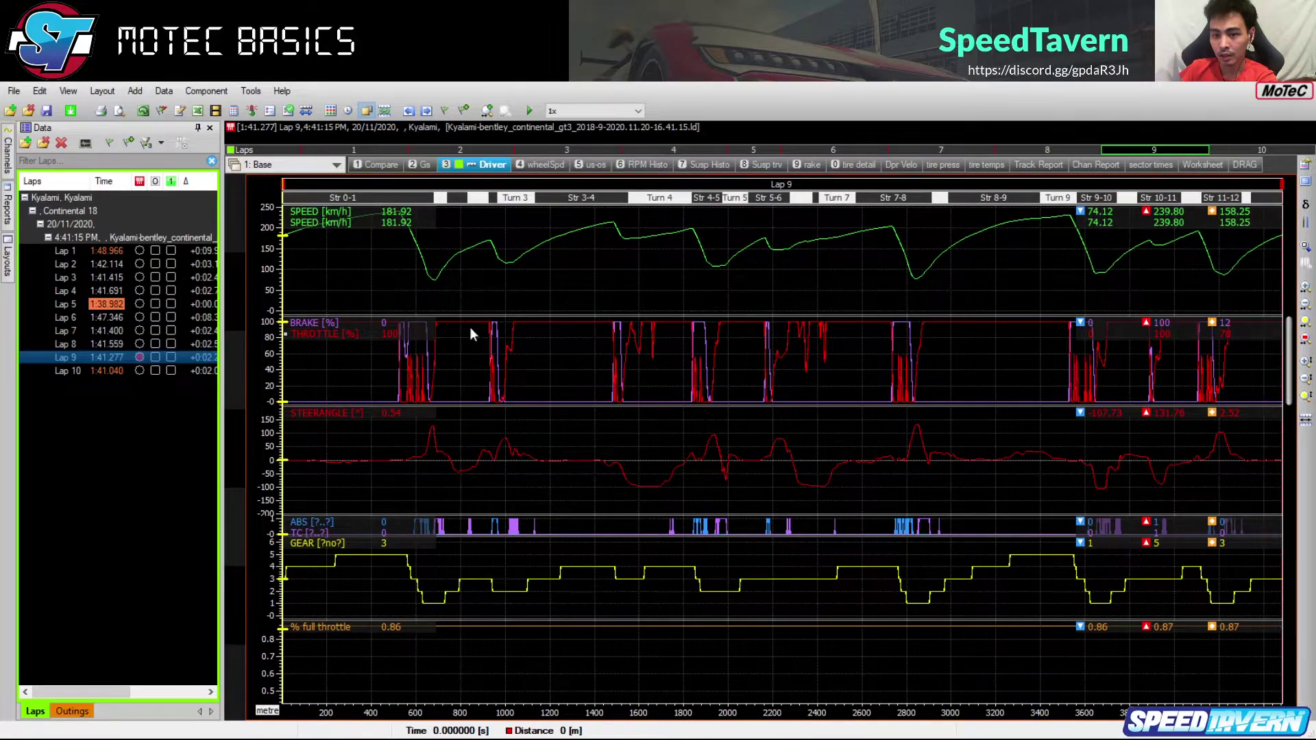
left_click_drag(652, 375, 638, 376)
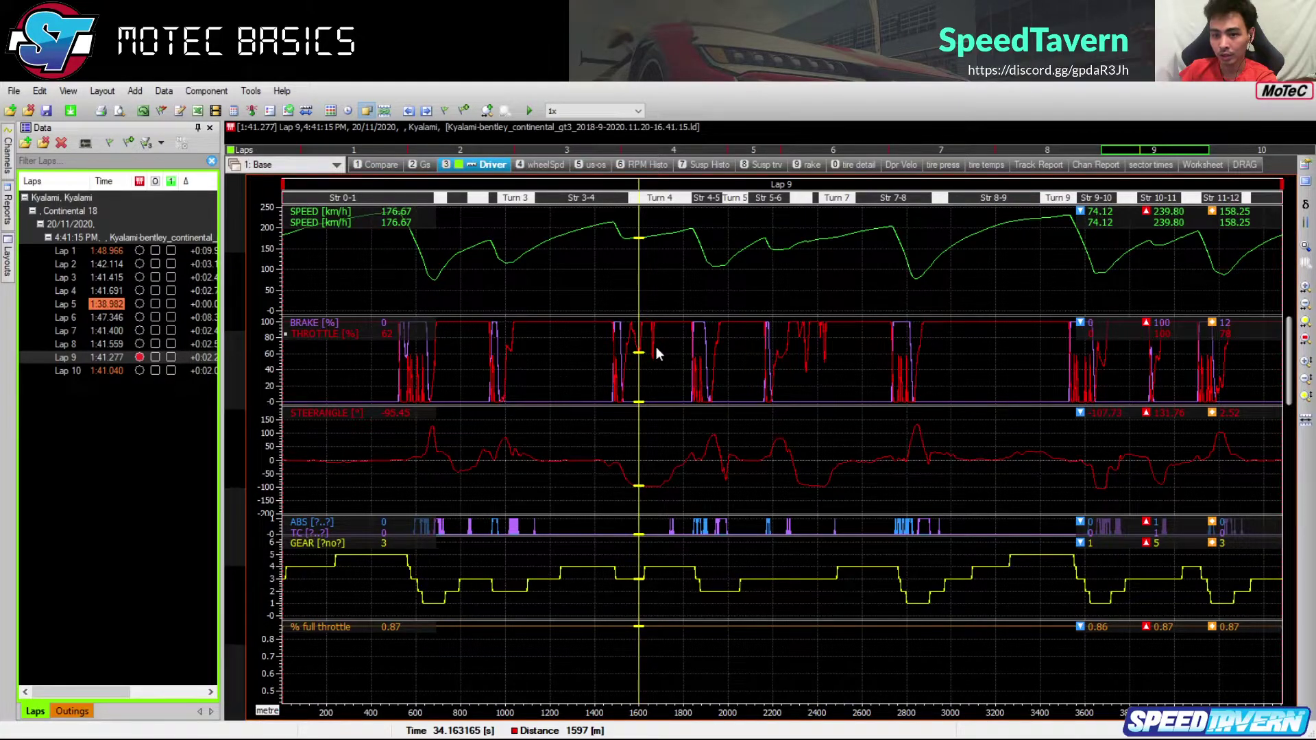
scroll(655, 348, "up", 5)
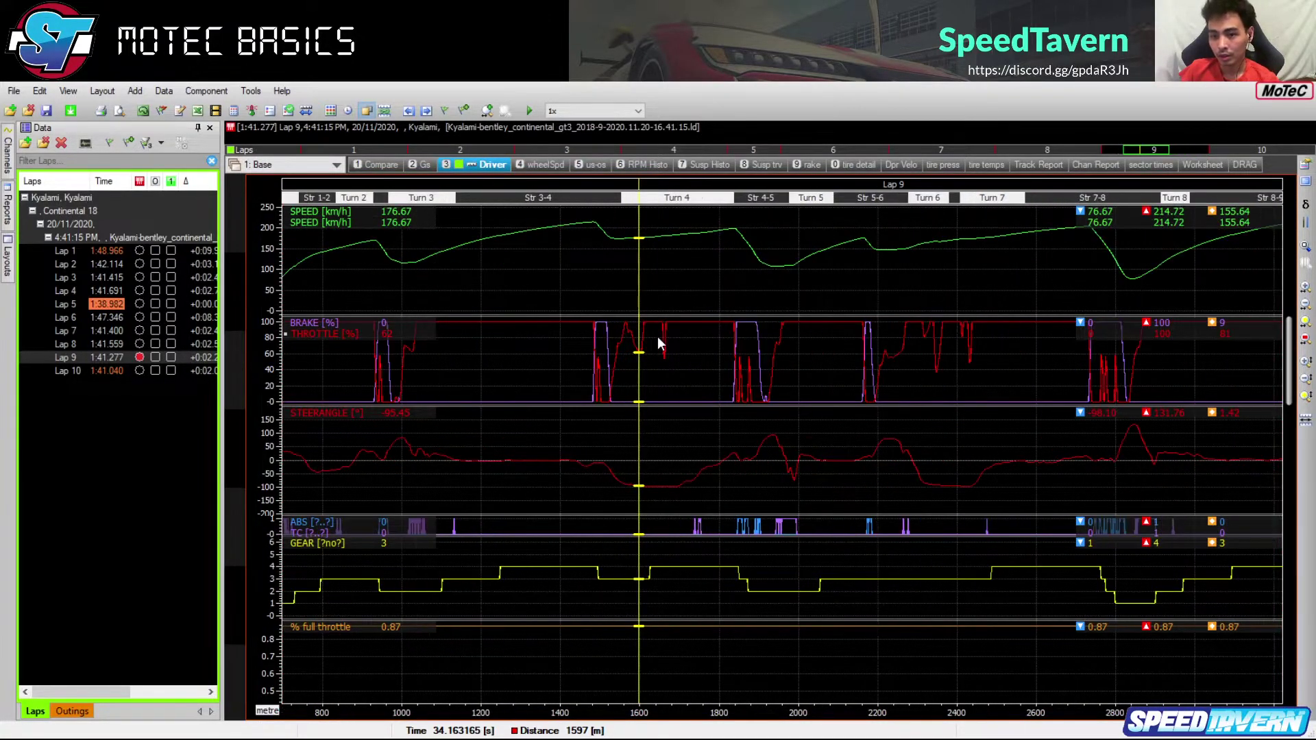
left_click(711, 331)
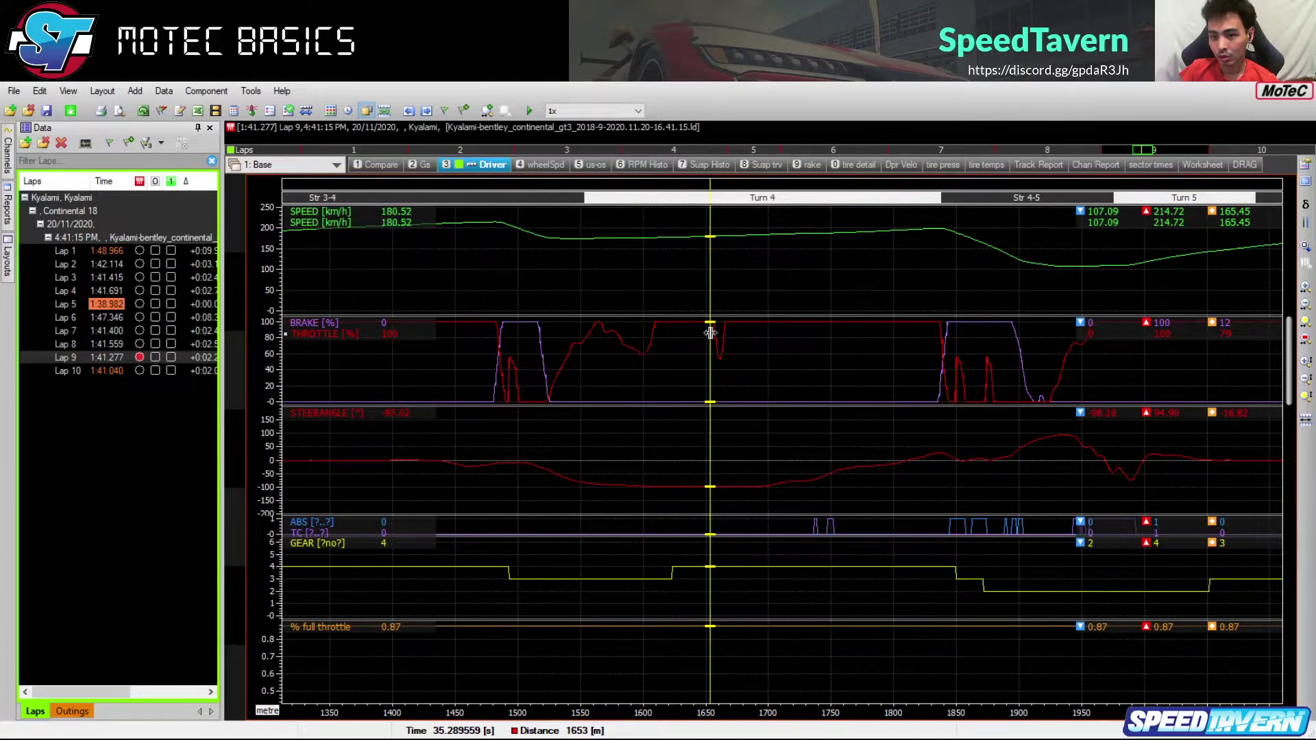
Measure the second throttle lift and the stretch to the exit of Turn 4 on lap 9 with a difference cursor
key("space")
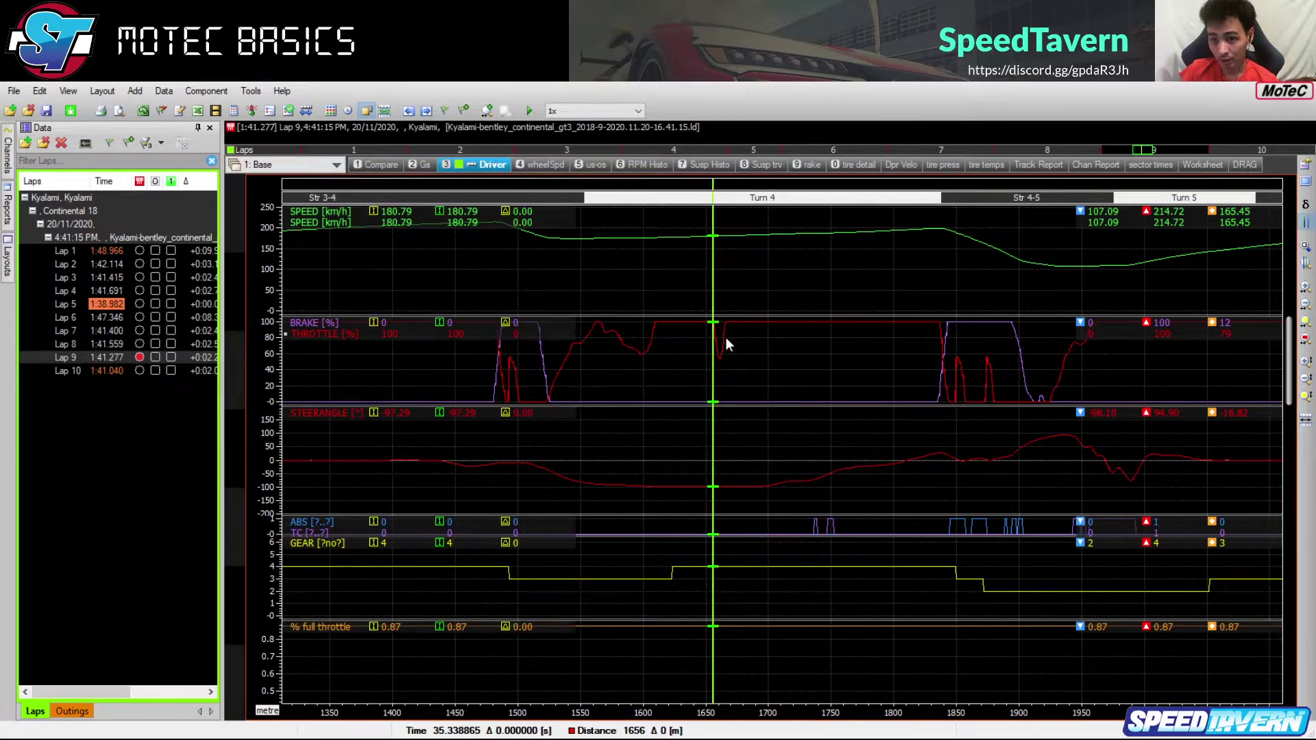
left_click_drag(714, 352, 727, 350)
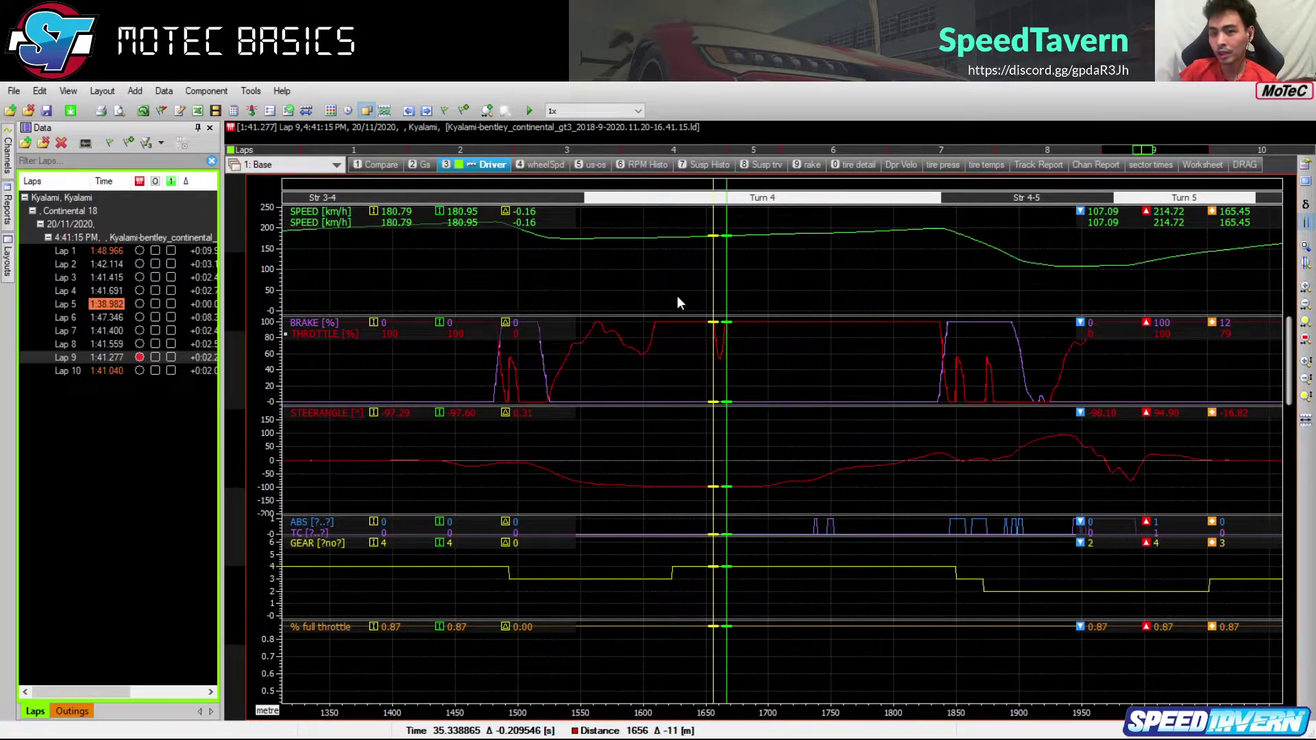
left_click_drag(564, 275, 916, 245)
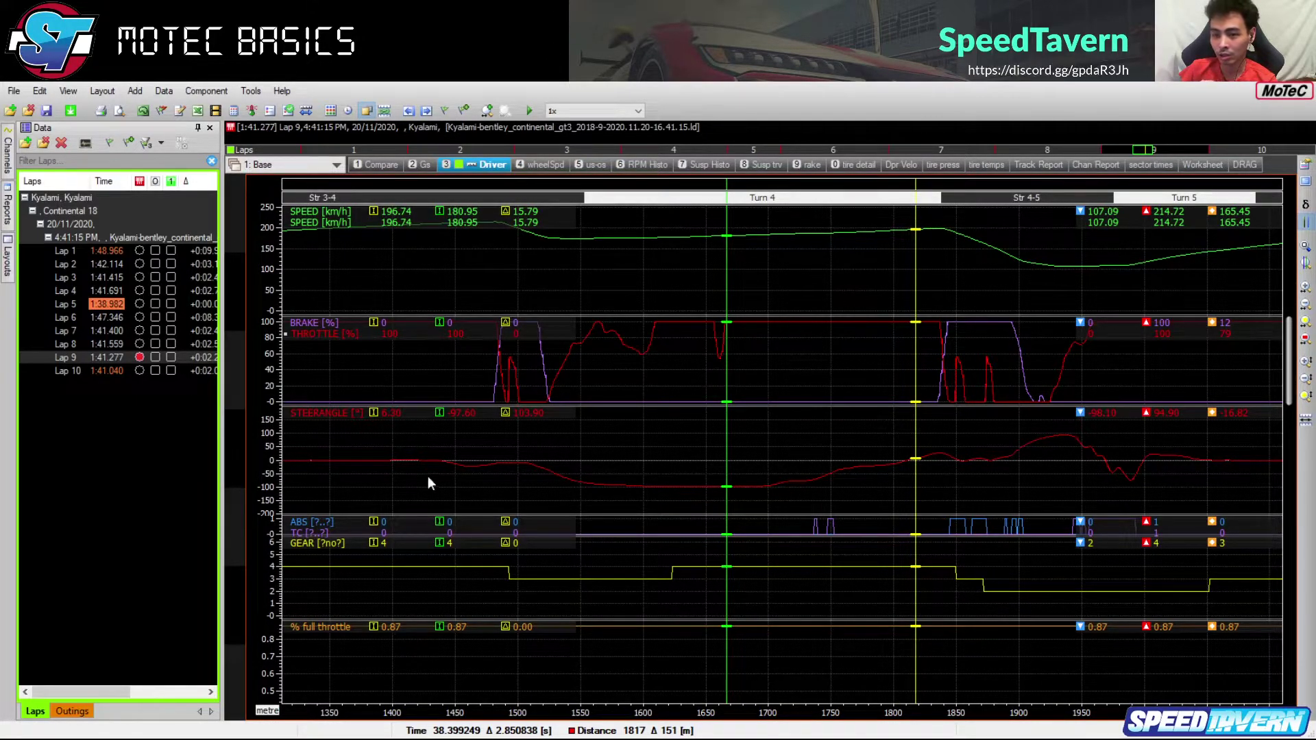
left_click_drag(915, 352, 714, 357)
scroll(768, 367, "down", 4)
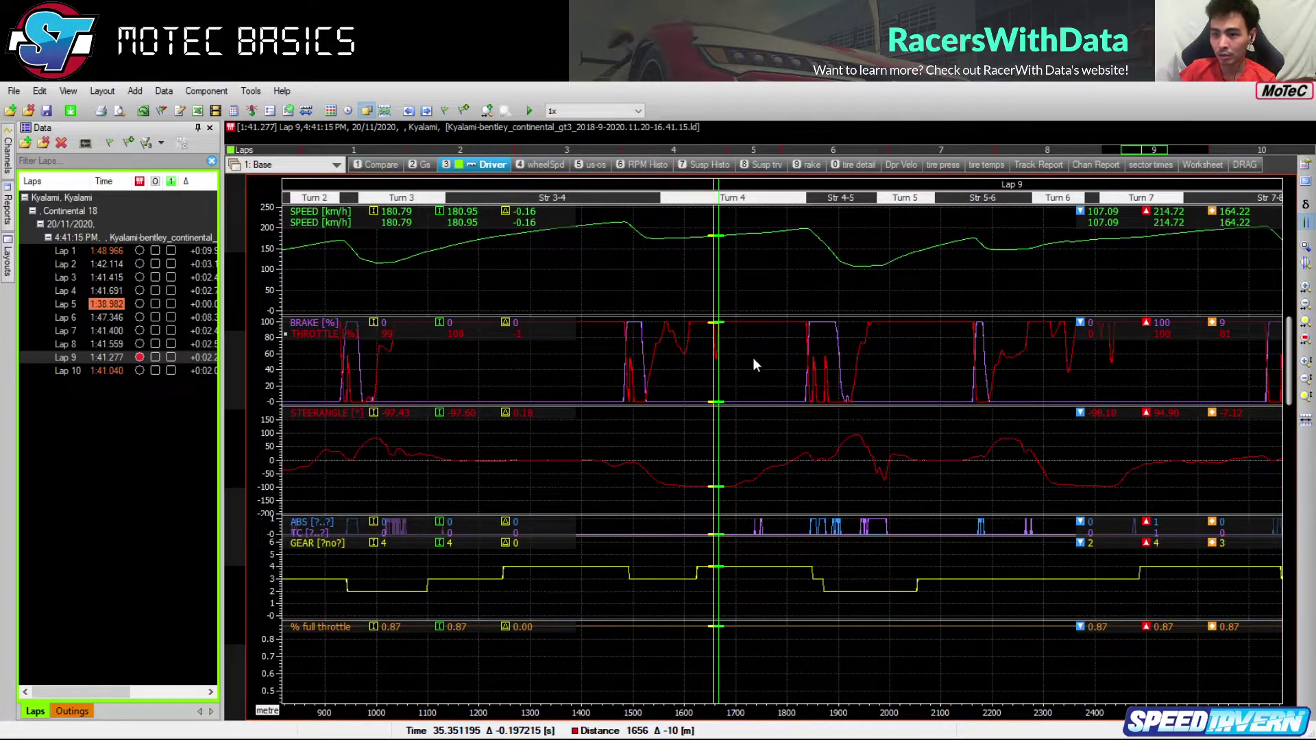
Remove the difference cursor and recheck lap 9's two throttle dips in Turn 4
left_click(141, 347)
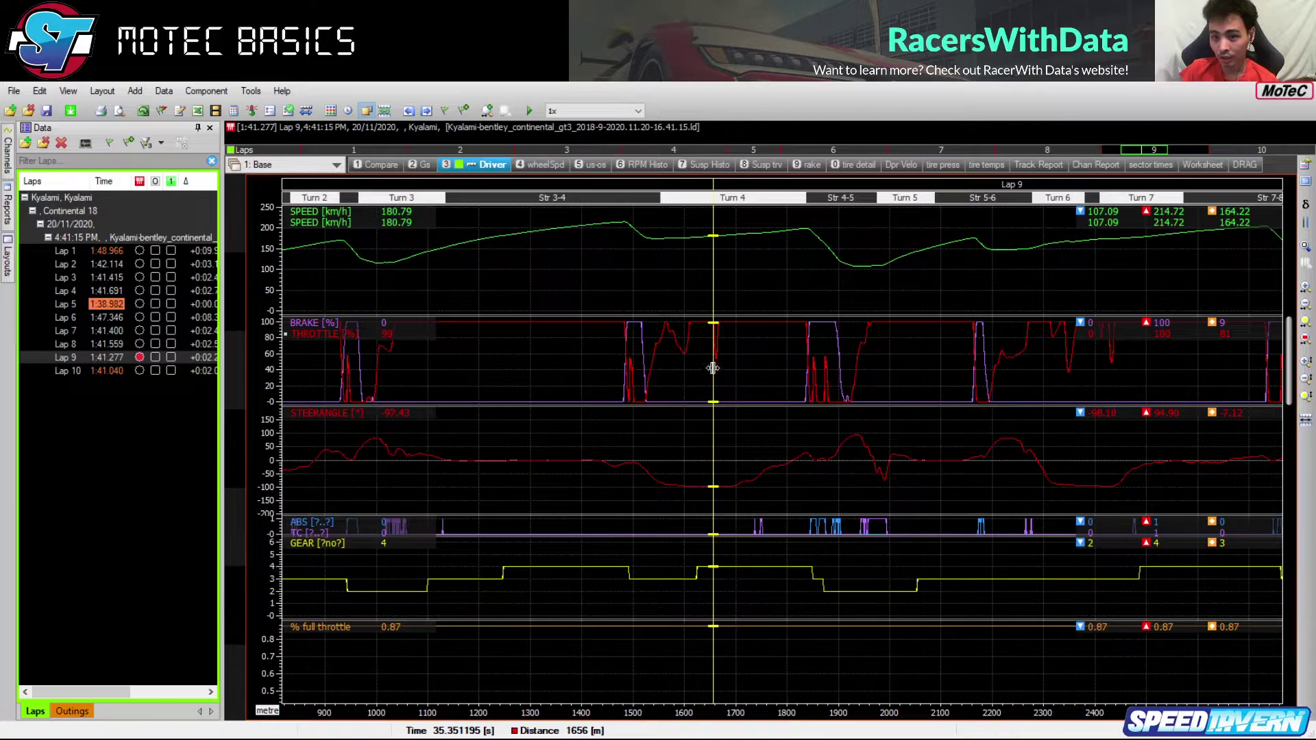
left_click_drag(713, 363, 685, 367)
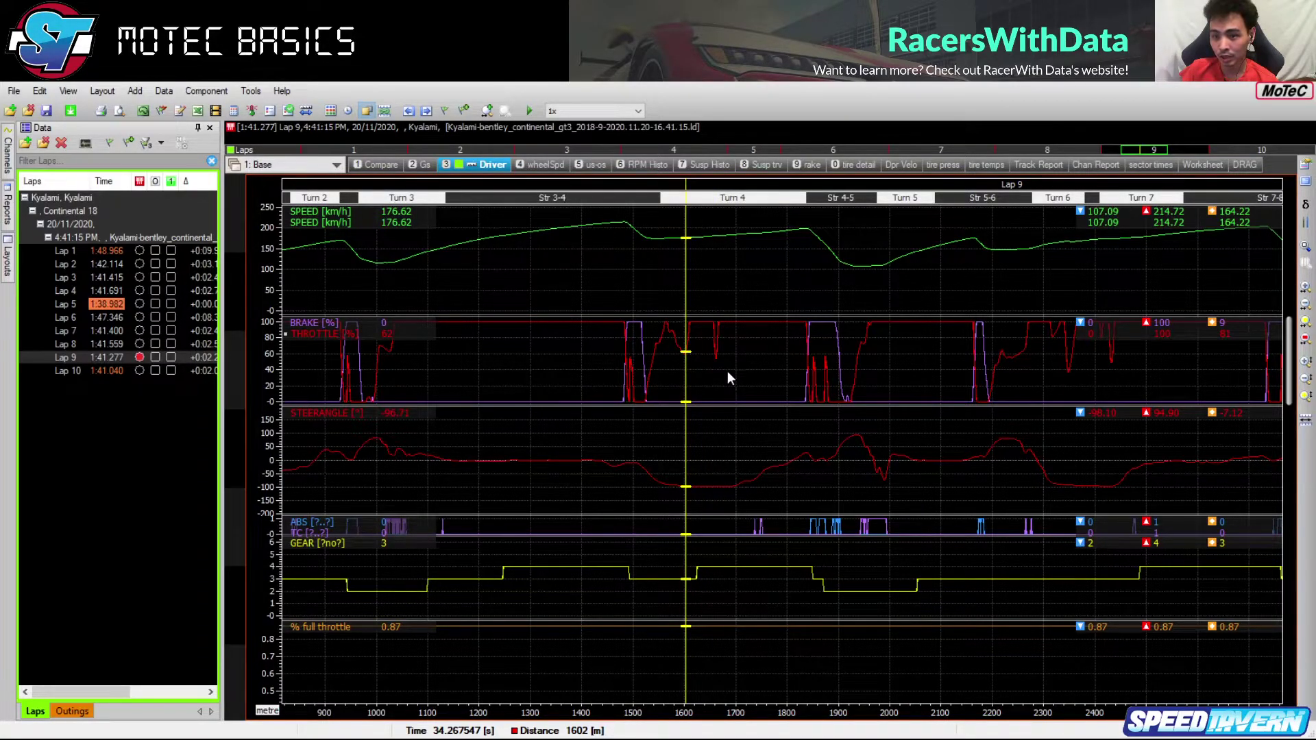
left_click(710, 374)
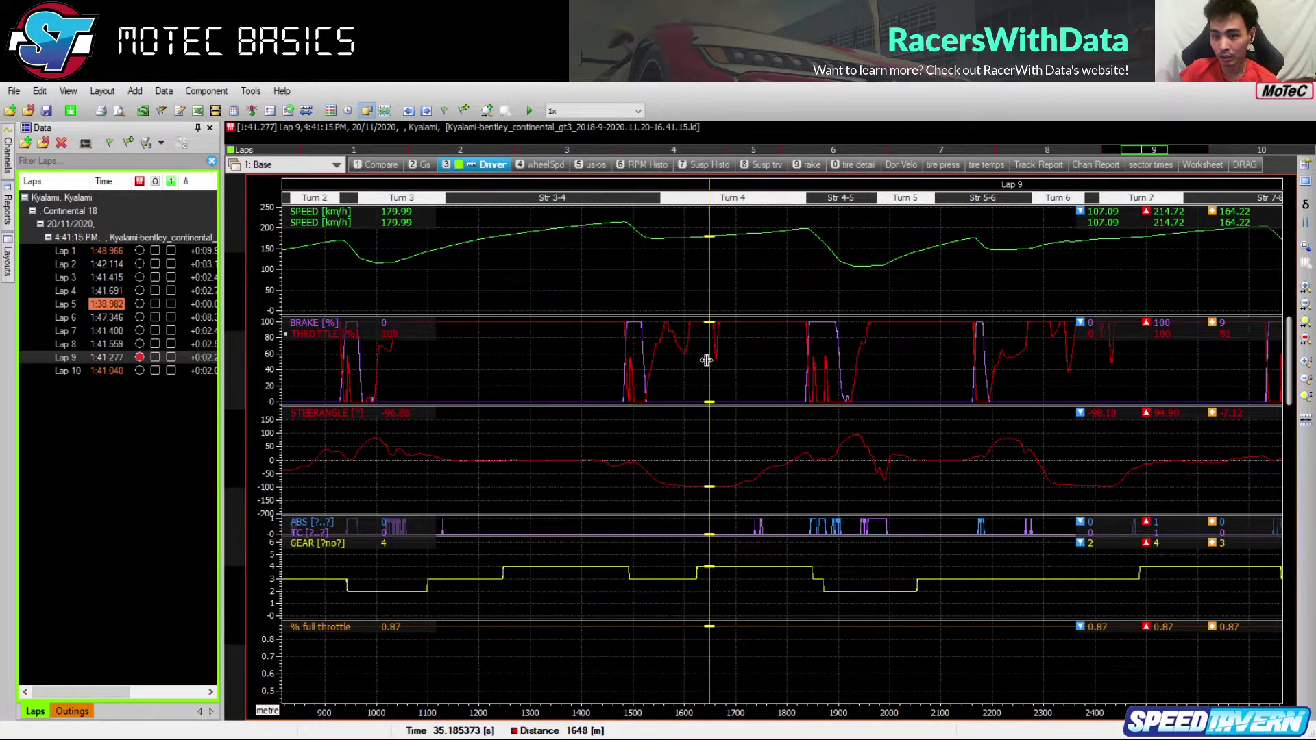
Step back through laps 8, 7, 6 and 4 to compare their throttle traces in Turn 4
left_click(142, 344)
left_click(138, 332)
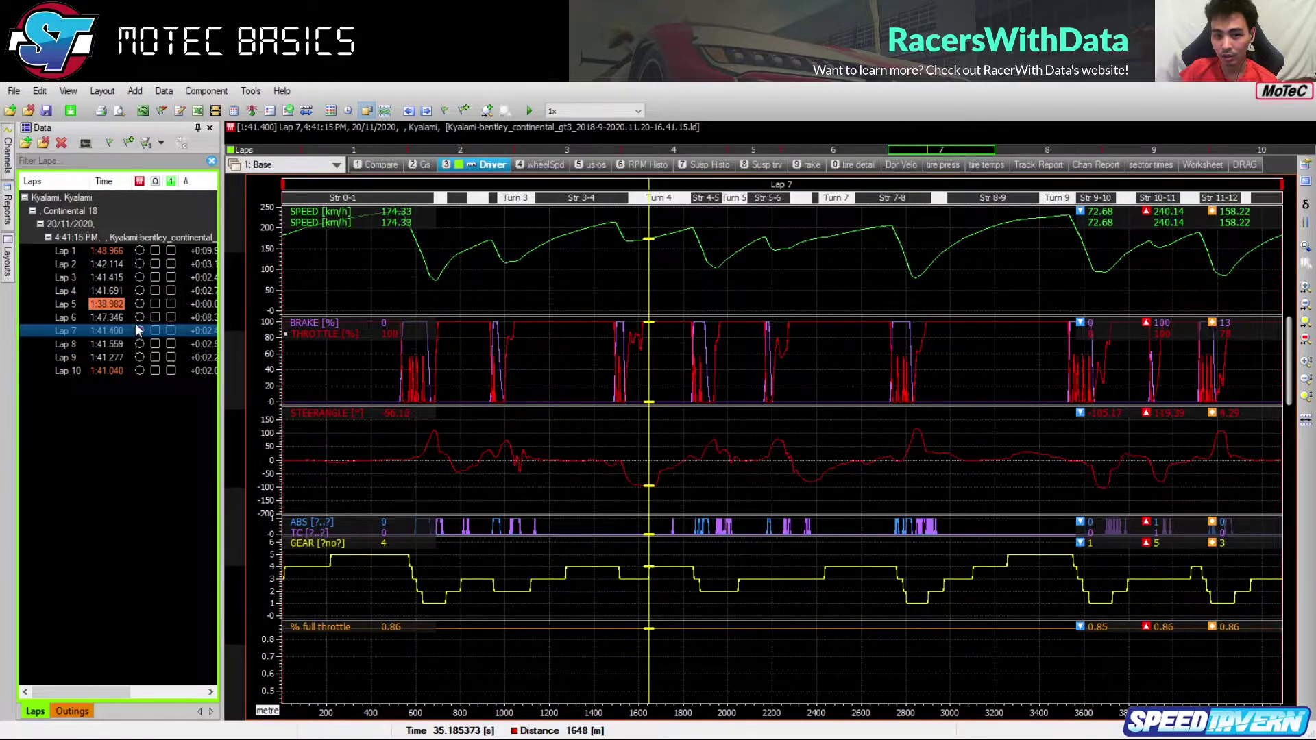
left_click(139, 318)
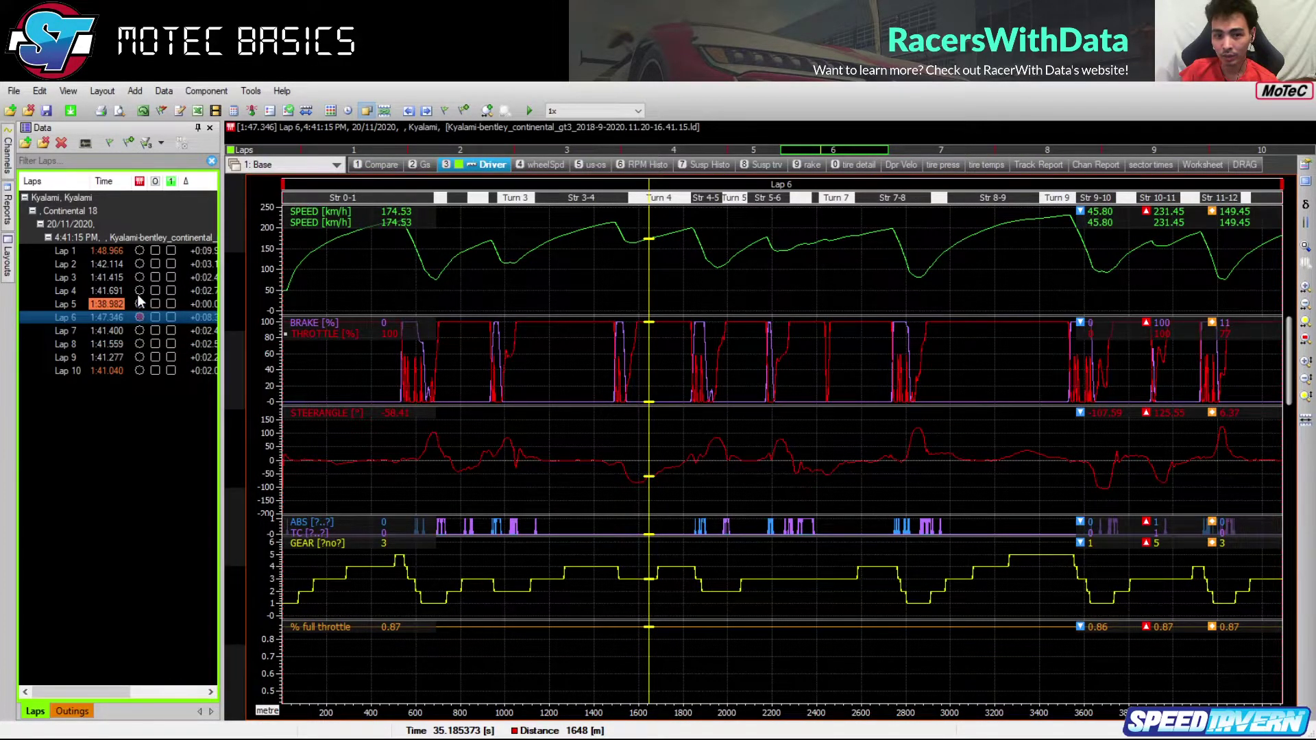
left_click(140, 292)
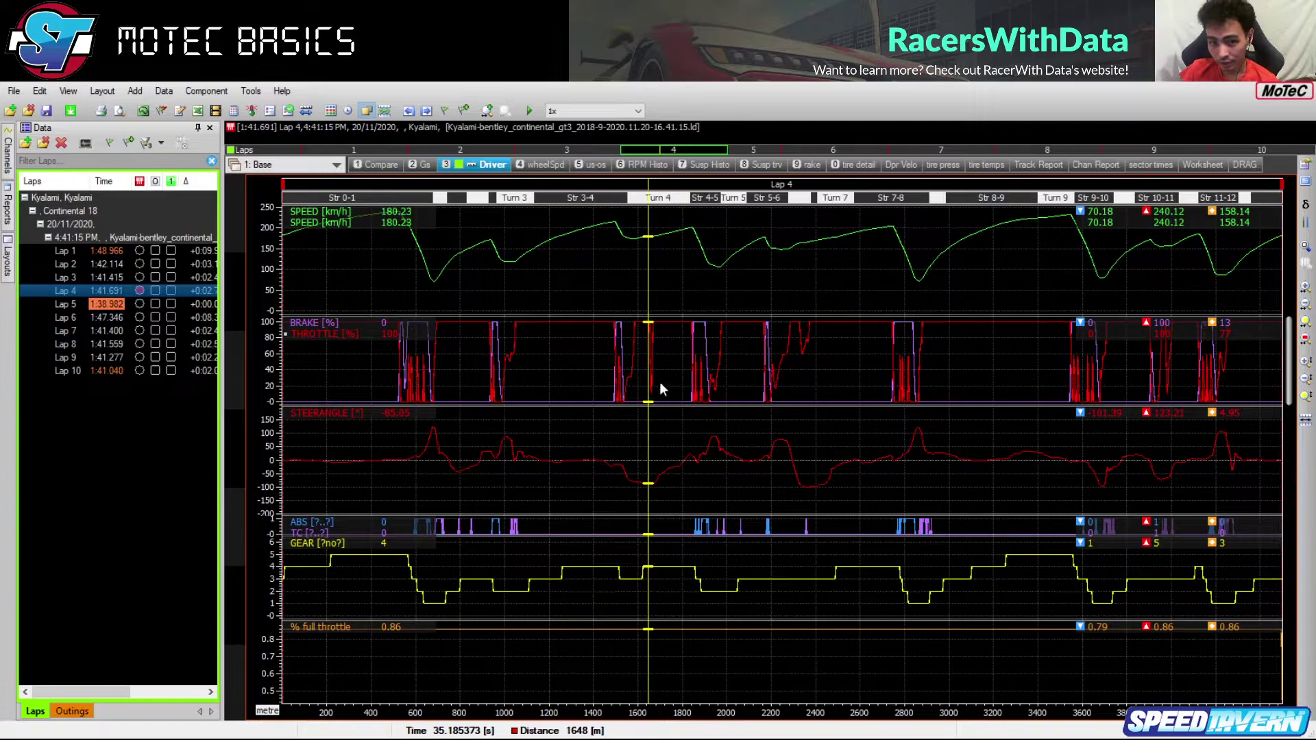
left_click_drag(649, 389, 648, 390)
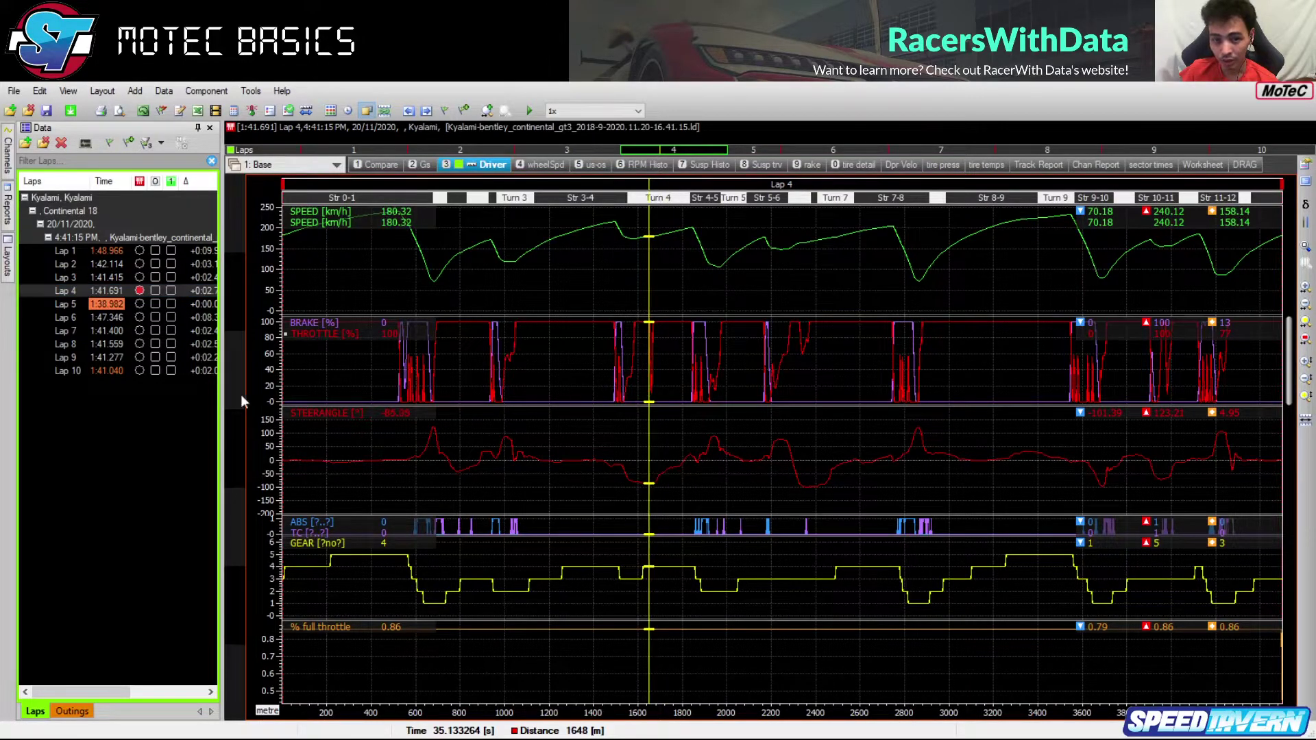
Inspect lap 10's Turn 4 throttle trace, check the rake worksheet, and return to the Driver worksheet to examine the throttle lift
left_click(138, 371)
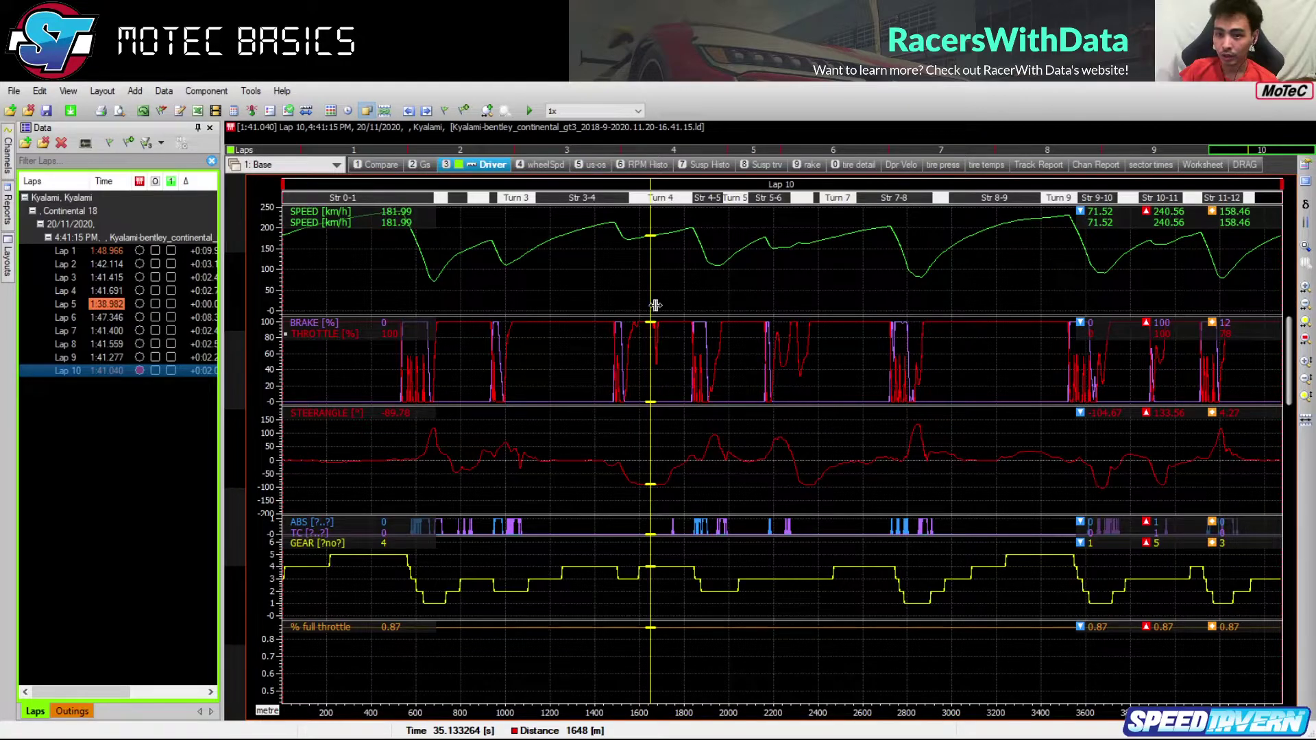
mouse_move(651, 347)
left_mouse_down()
mouse_move(666, 347)
mouse_move(639, 347)
left_mouse_up()
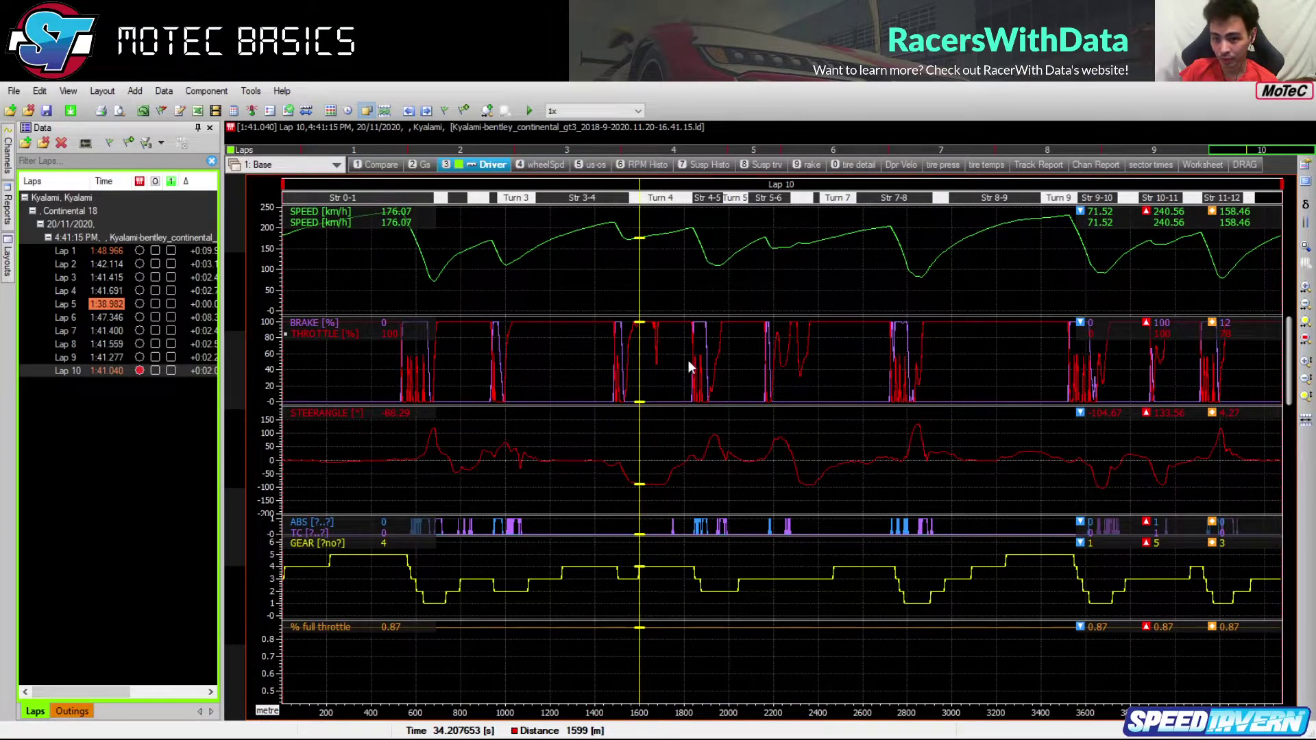
left_click(800, 166)
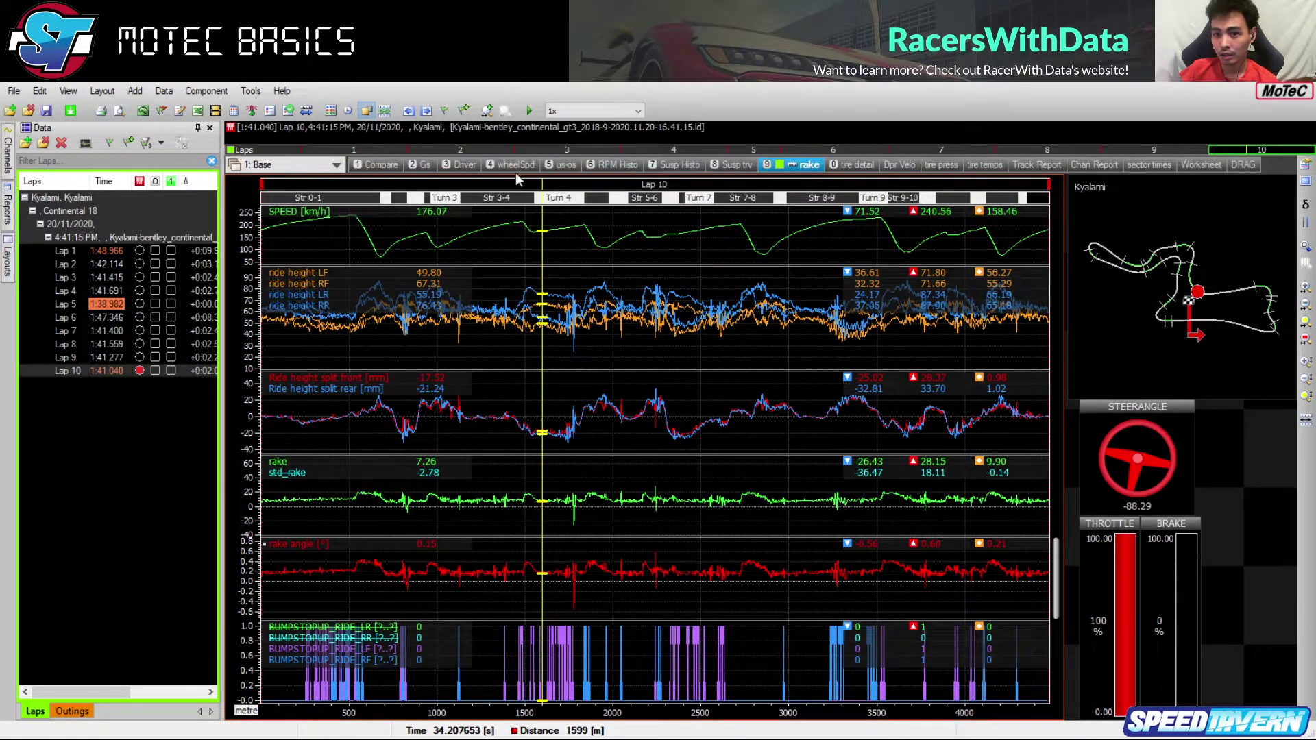
mouse_move(638, 367)
left_mouse_down()
mouse_move(658, 365)
mouse_move(620, 365)
mouse_move(656, 357)
left_mouse_up()
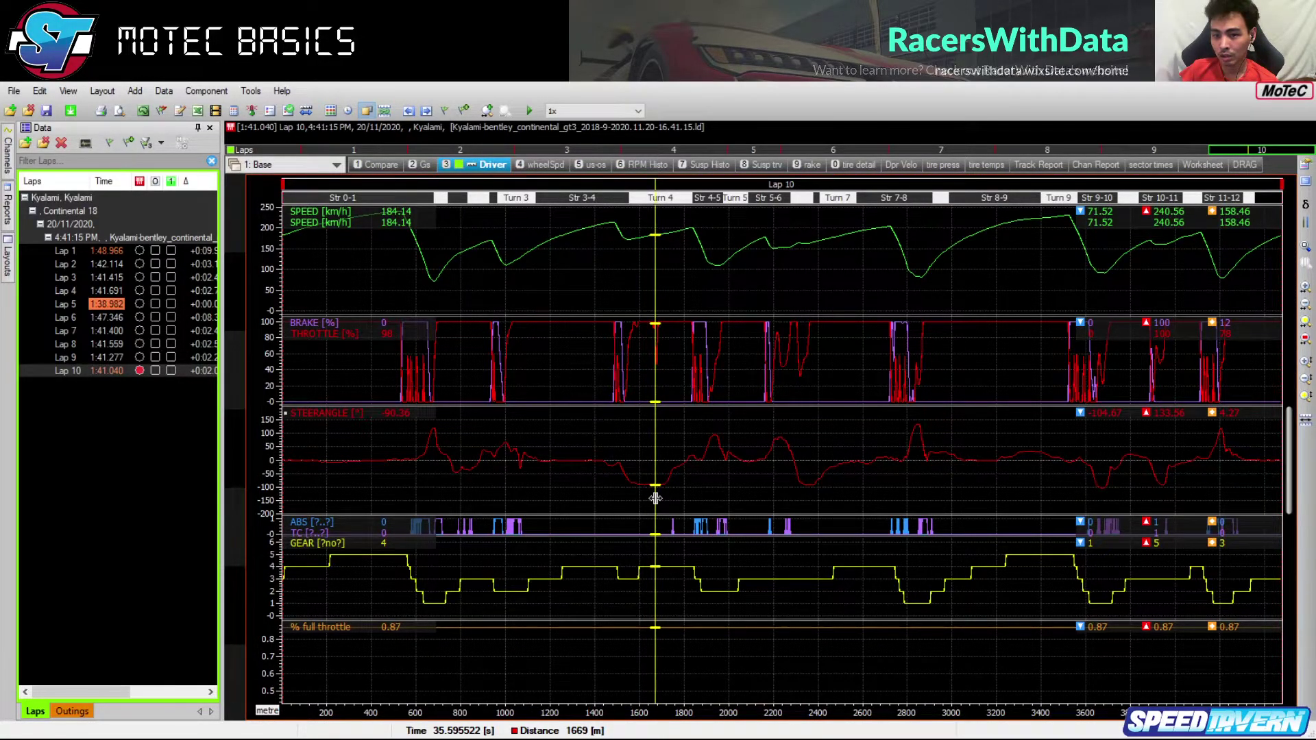
Examine the Turn 4 throttle dips on lap 9 and up close on lap 5
left_click(139, 358)
left_click_drag(654, 378, 644, 374)
left_click(139, 305)
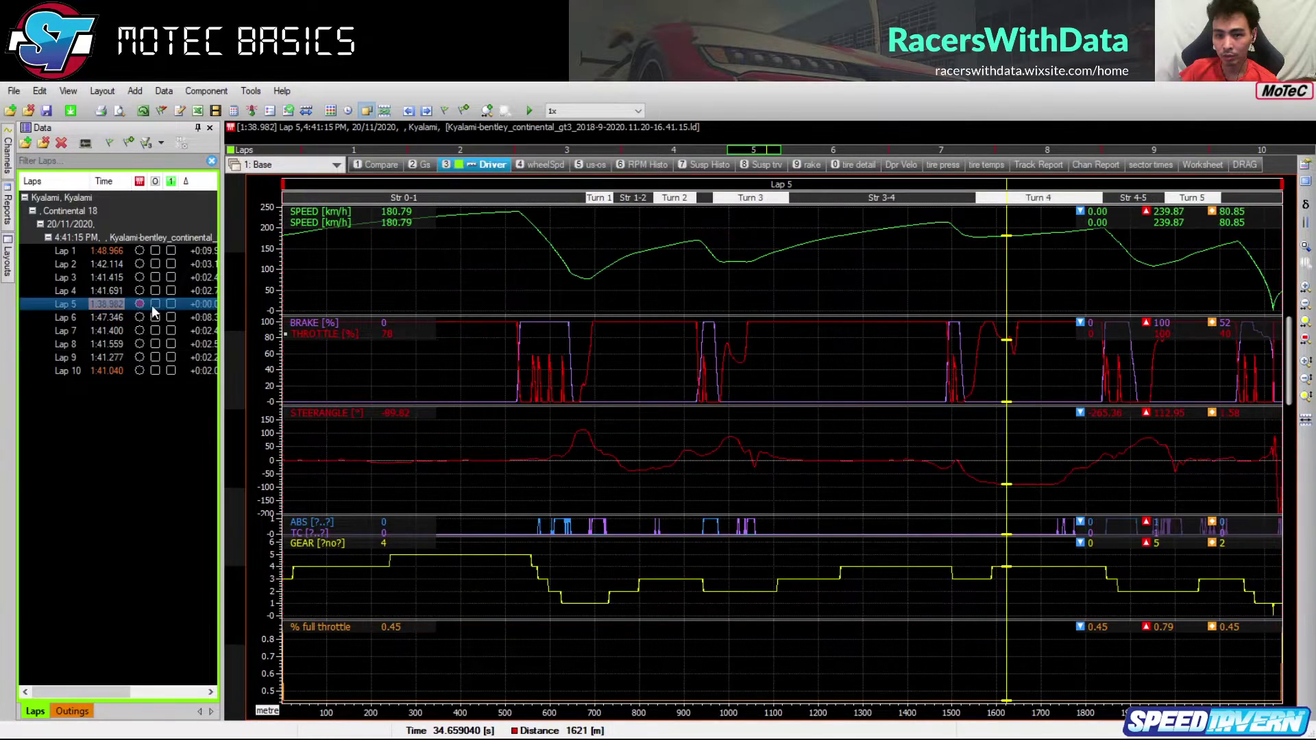
scroll(1013, 357, "up", 2)
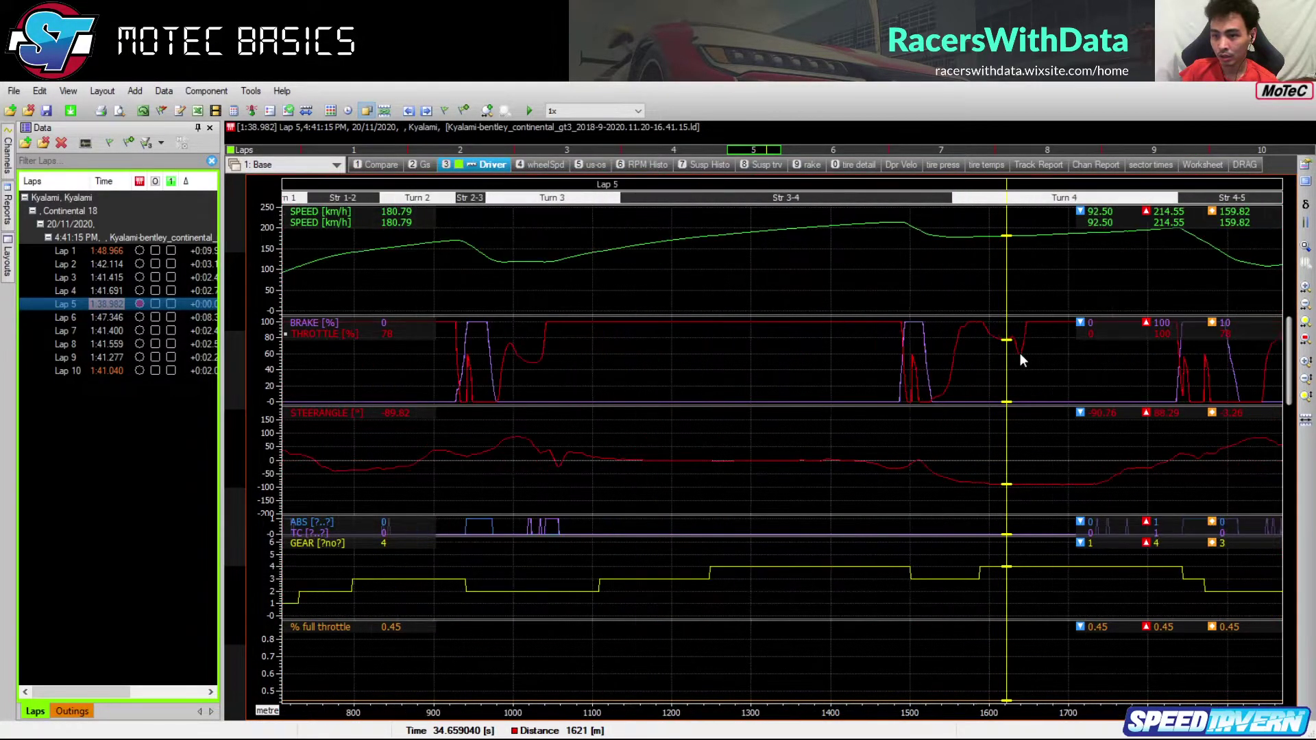
mouse_move(1005, 356)
left_mouse_down()
mouse_move(993, 357)
mouse_move(1026, 357)
mouse_move(978, 366)
mouse_move(1024, 361)
mouse_move(1016, 384)
mouse_move(1019, 374)
mouse_move(995, 373)
mouse_move(1017, 375)
left_mouse_up()
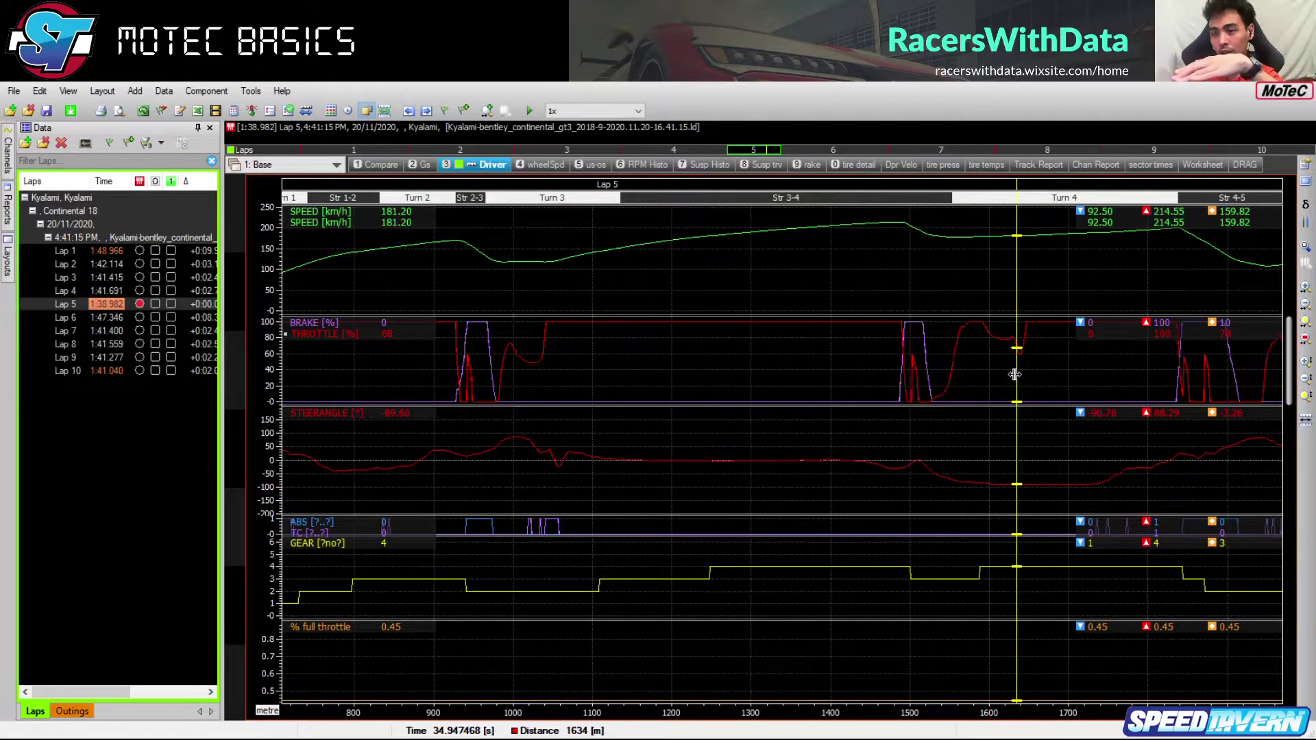
left_click(1018, 377)
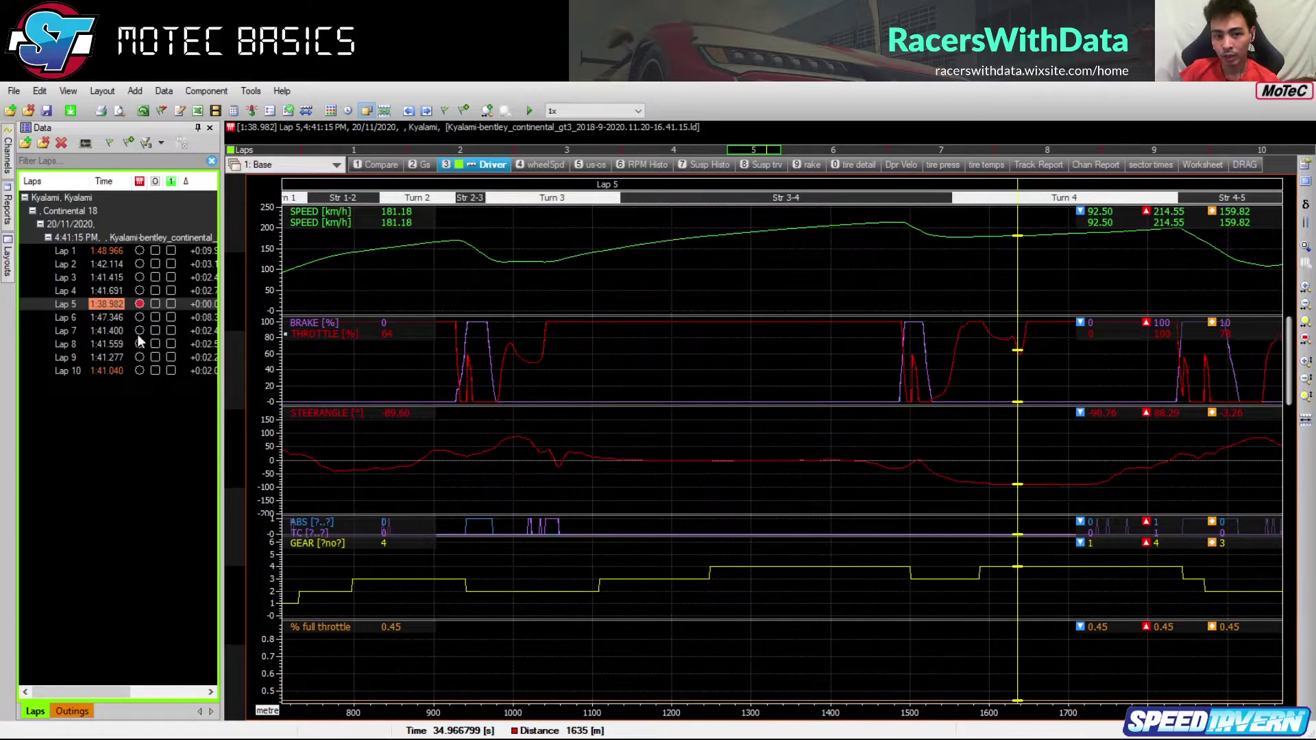
Compare the throttle lift and steering angle in Turn 4 on lap 10 and lap 9
left_click(140, 369)
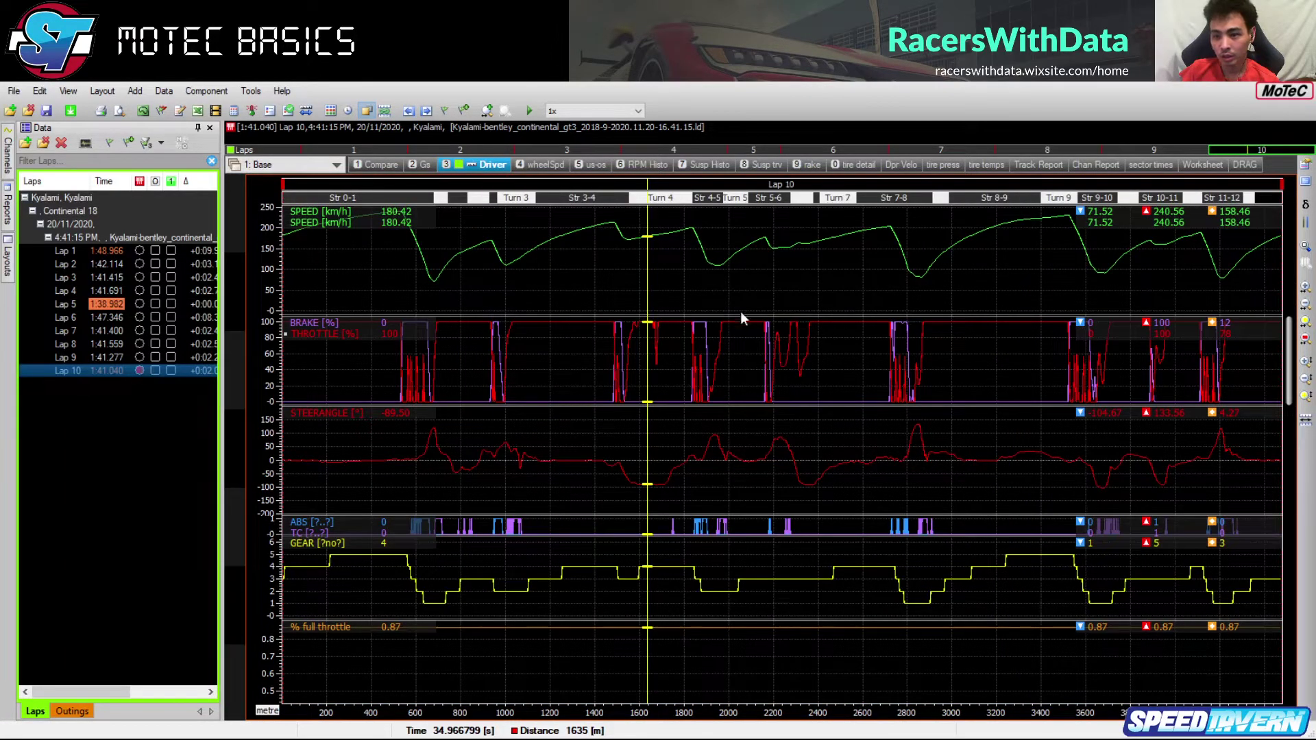
left_click_drag(648, 364, 653, 379)
left_click(139, 358)
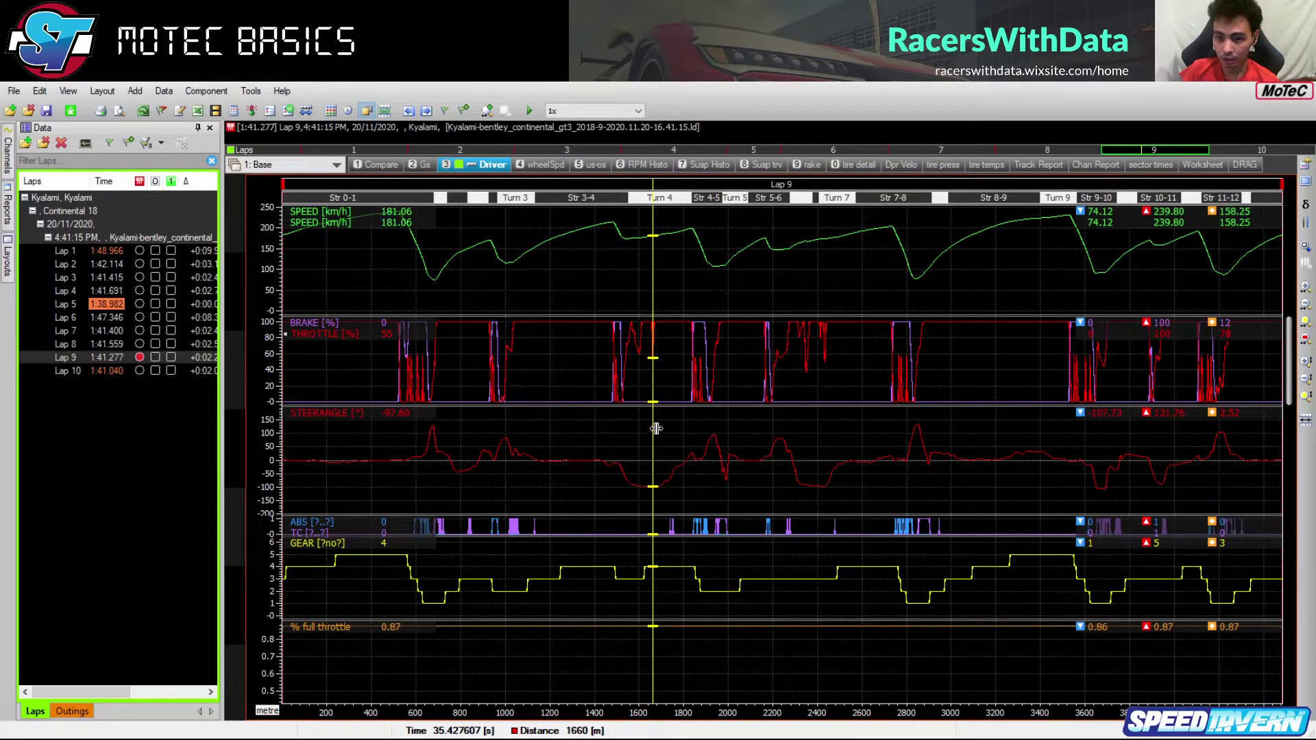
key("Right")
key("Right")
left_click_drag(654, 424, 651, 424)
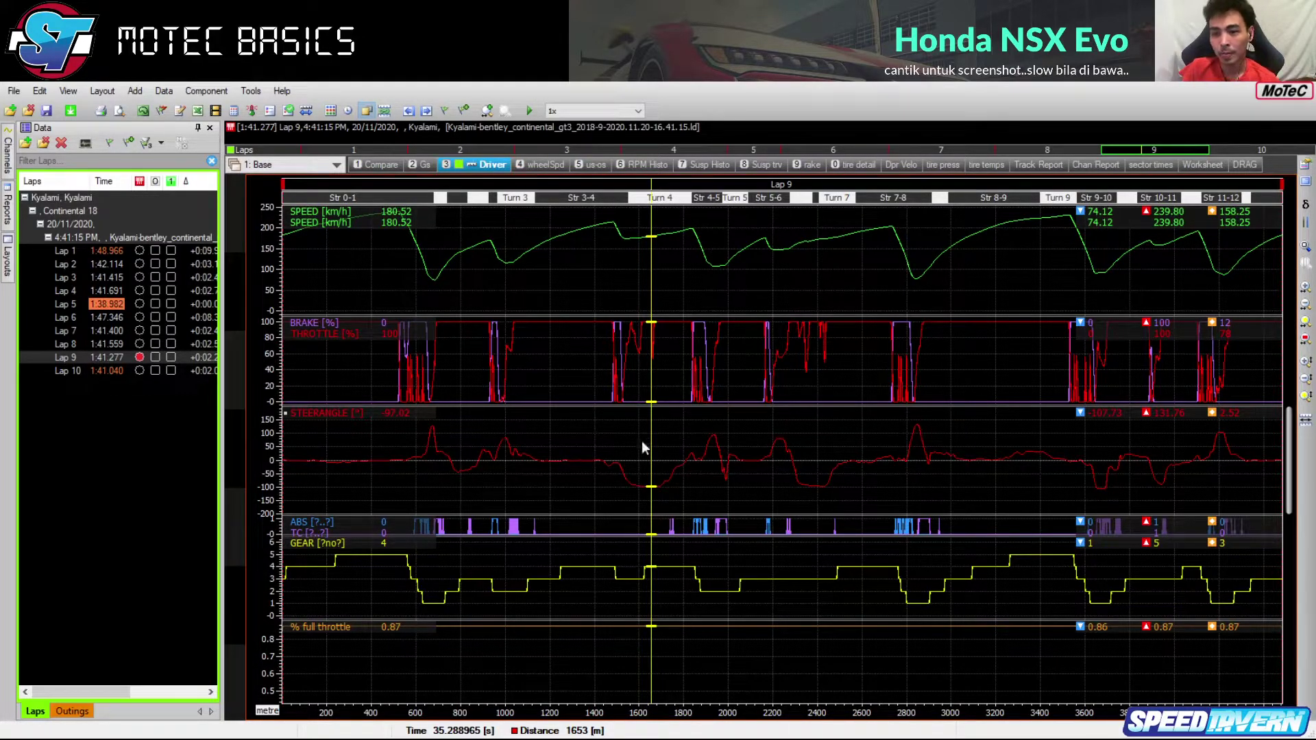
left_click_drag(648, 373, 653, 388)
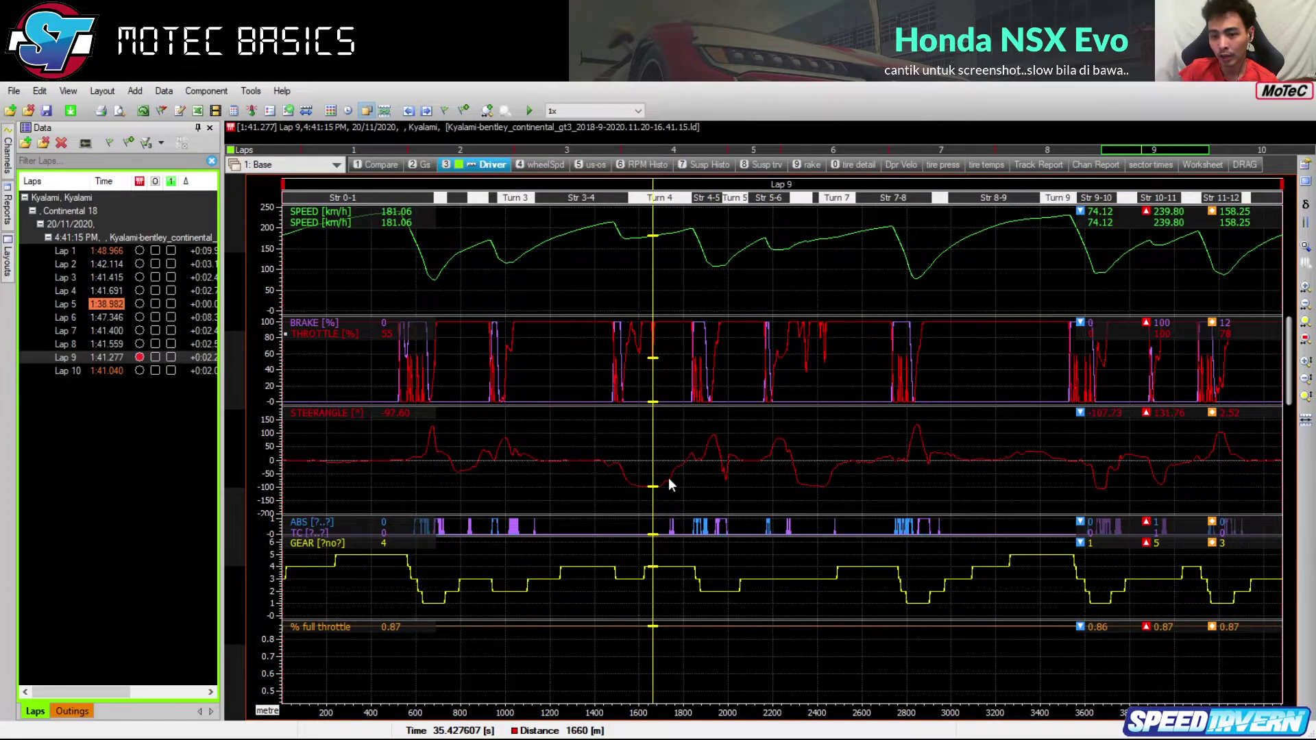
Return to lap 5 and examine where the throttle dips and returns to full in Turn 4
double_click(144, 303)
mouse_move(1028, 354)
left_mouse_down()
mouse_move(990, 373)
mouse_move(1014, 374)
left_mouse_up()
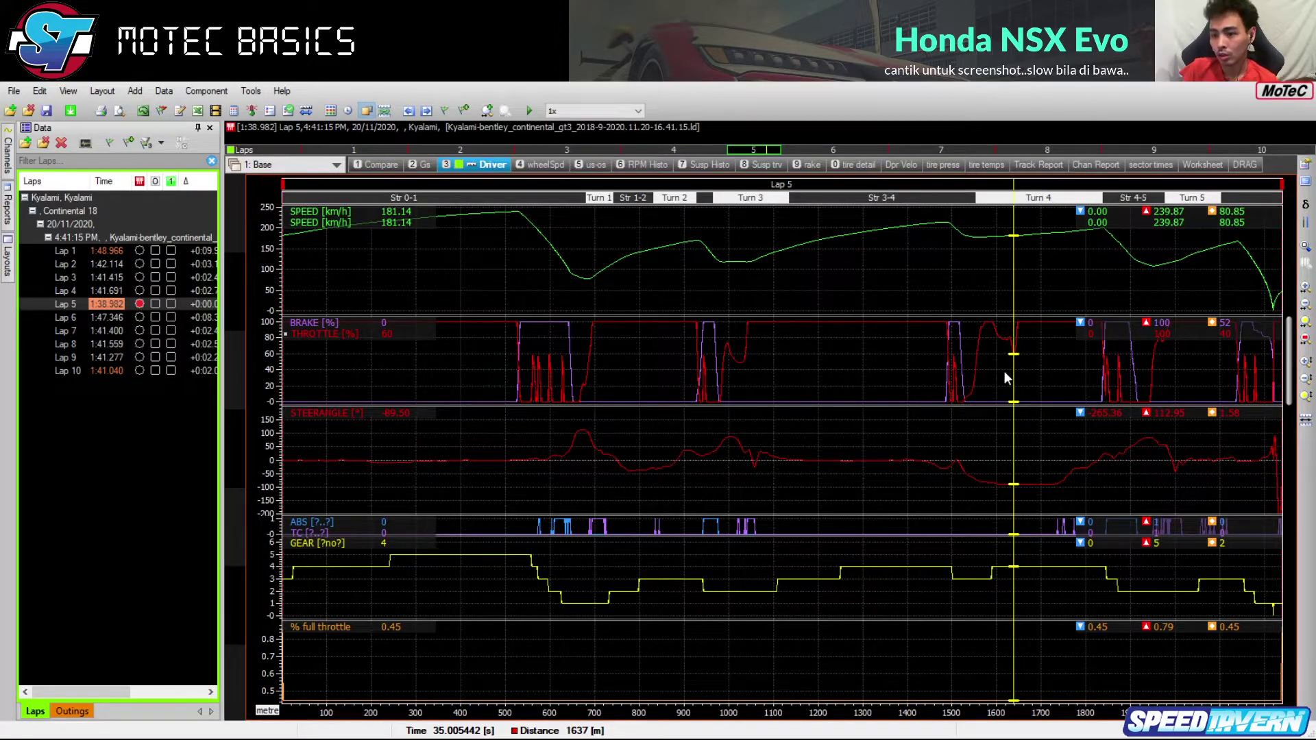
mouse_move(1014, 365)
left_mouse_down()
mouse_move(1030, 373)
mouse_move(1014, 381)
mouse_move(1003, 374)
mouse_move(1020, 371)
mouse_move(1002, 372)
mouse_move(1021, 369)
left_mouse_up()
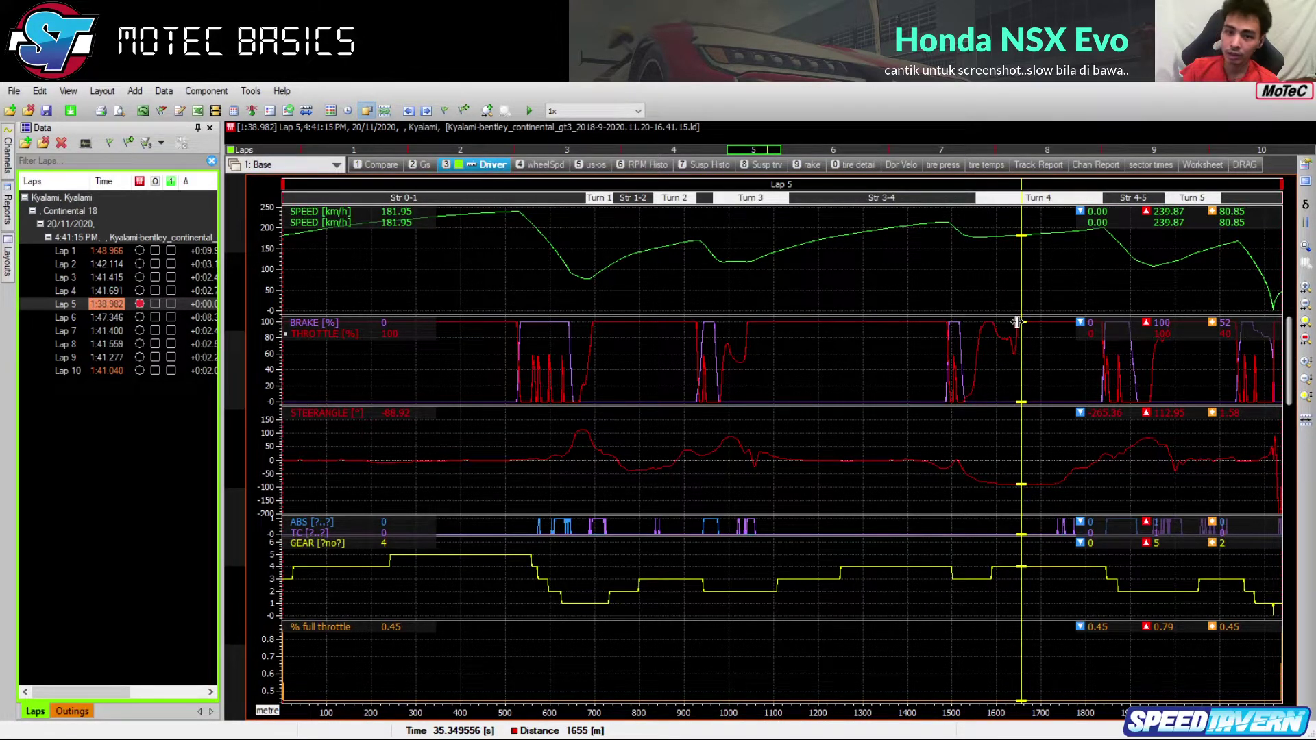
left_click(1024, 361)
mouse_move(1025, 361)
left_mouse_down()
mouse_move(1005, 362)
mouse_move(1019, 362)
left_mouse_up()
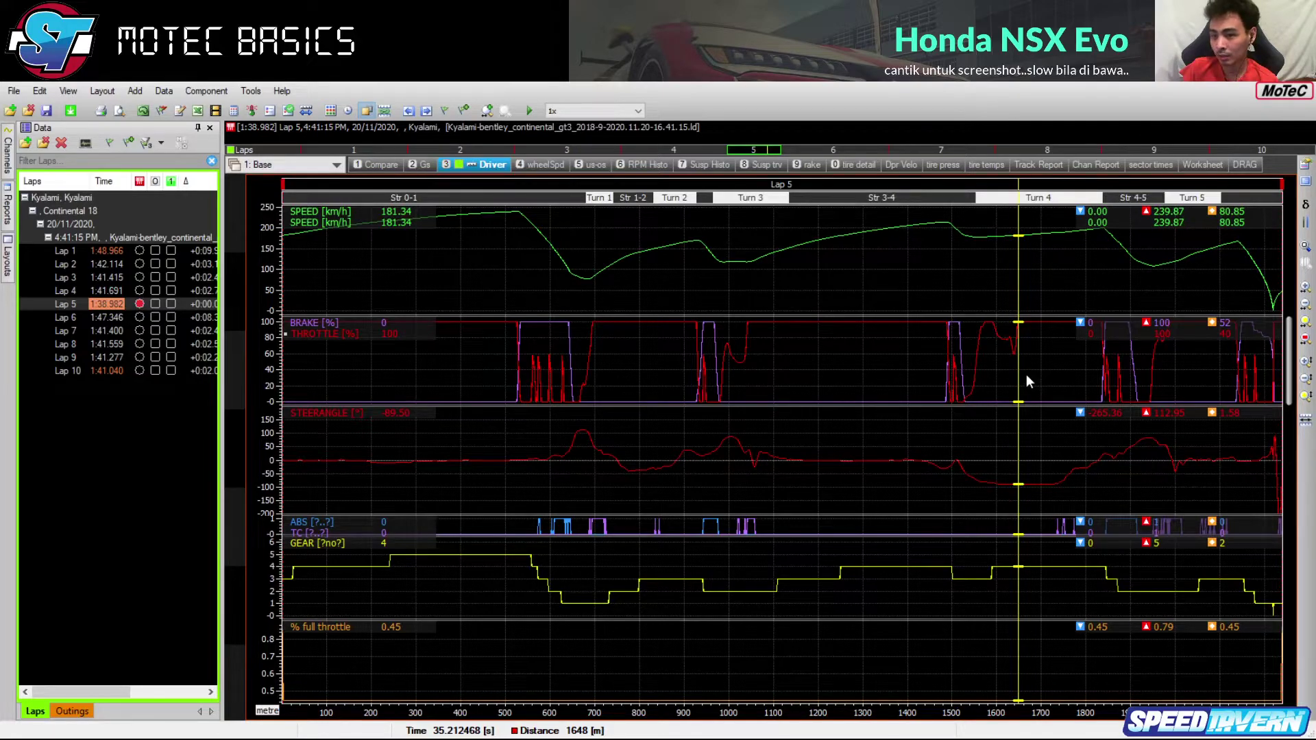
scroll(1026, 374, "down", 2)
mouse_move(1025, 287)
left_mouse_down()
mouse_move(928, 289)
mouse_move(1020, 281)
left_mouse_up()
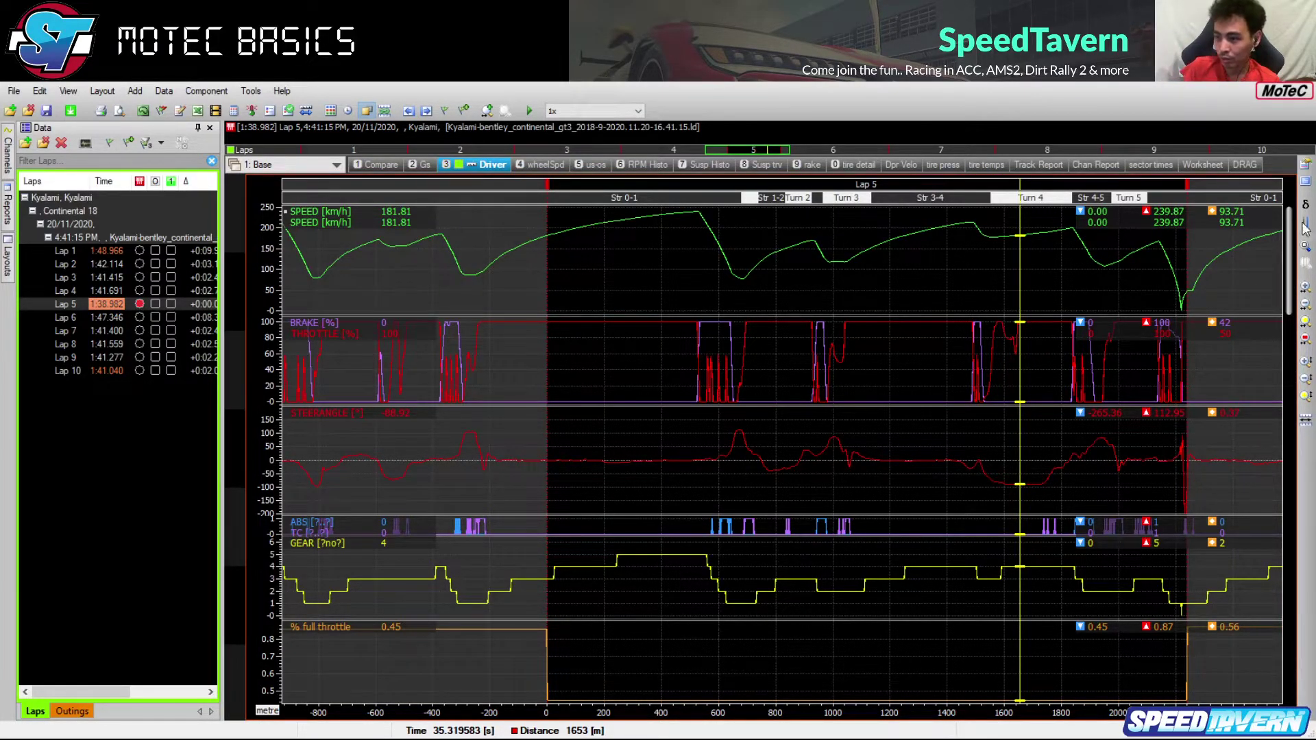
scroll(1056, 317, "up", 2)
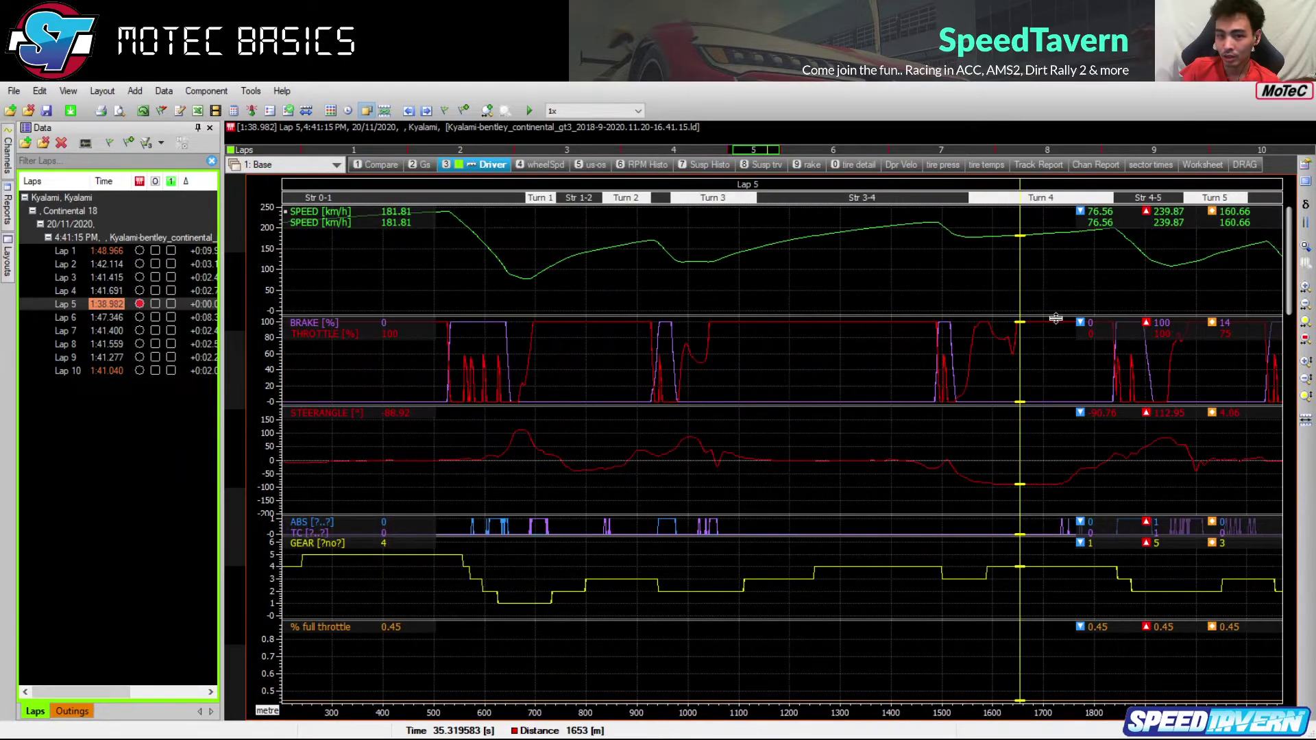
Inspect lap 5's speed, throttle, steering and gear traces from the Turn 3 exit along straight 3-4
left_click_drag(1029, 282, 730, 284)
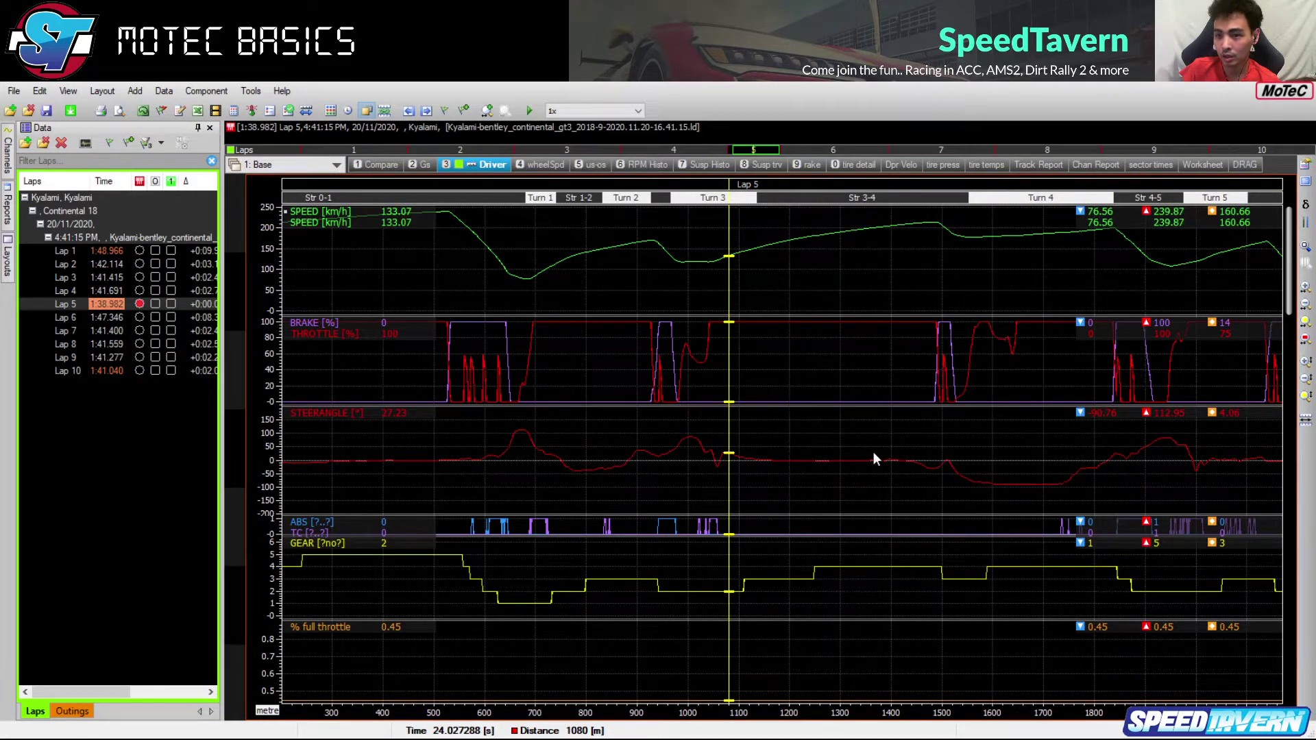
left_click_drag(727, 350, 819, 343)
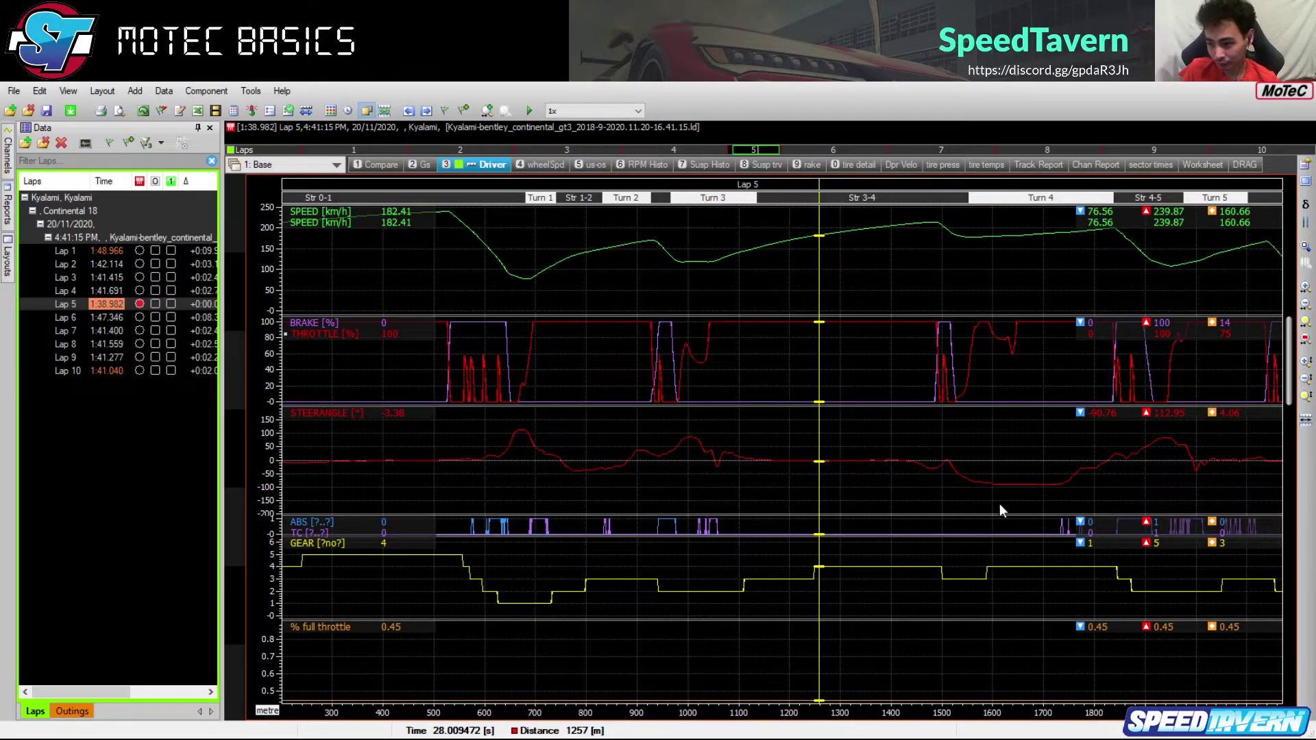
left_click_drag(824, 492, 778, 492)
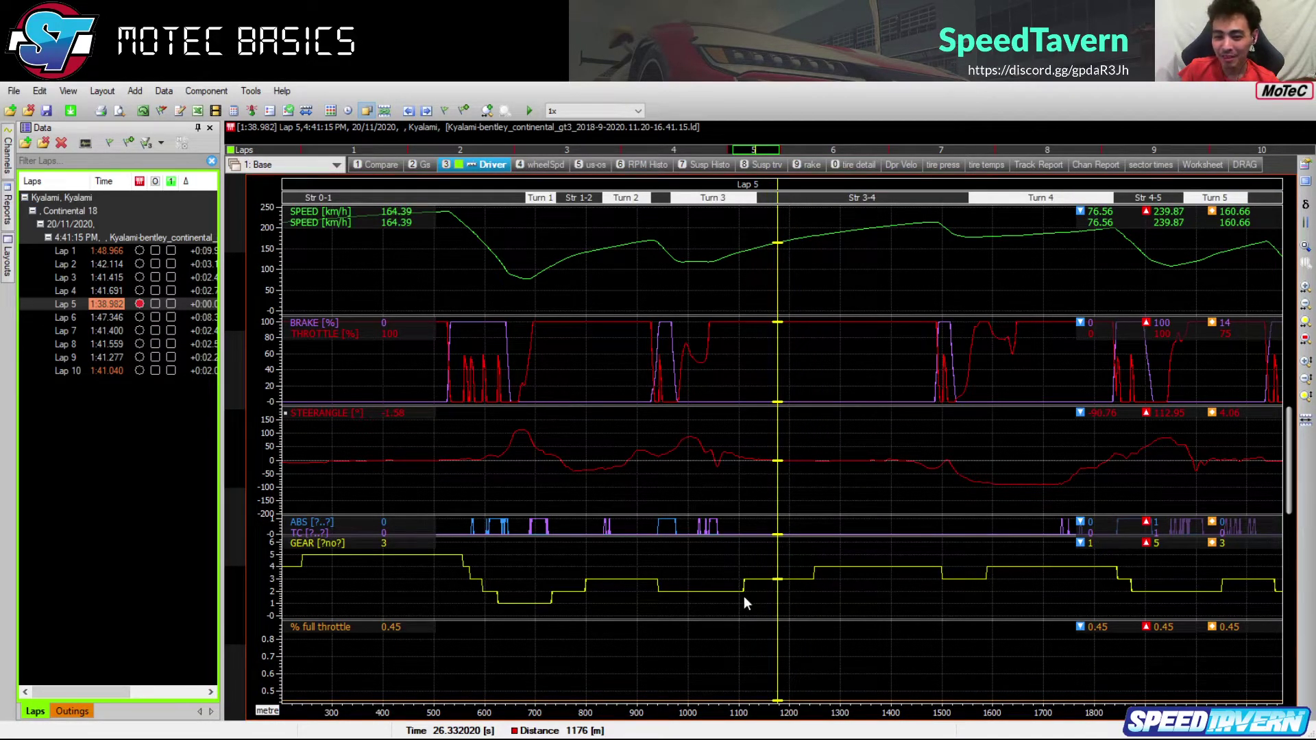